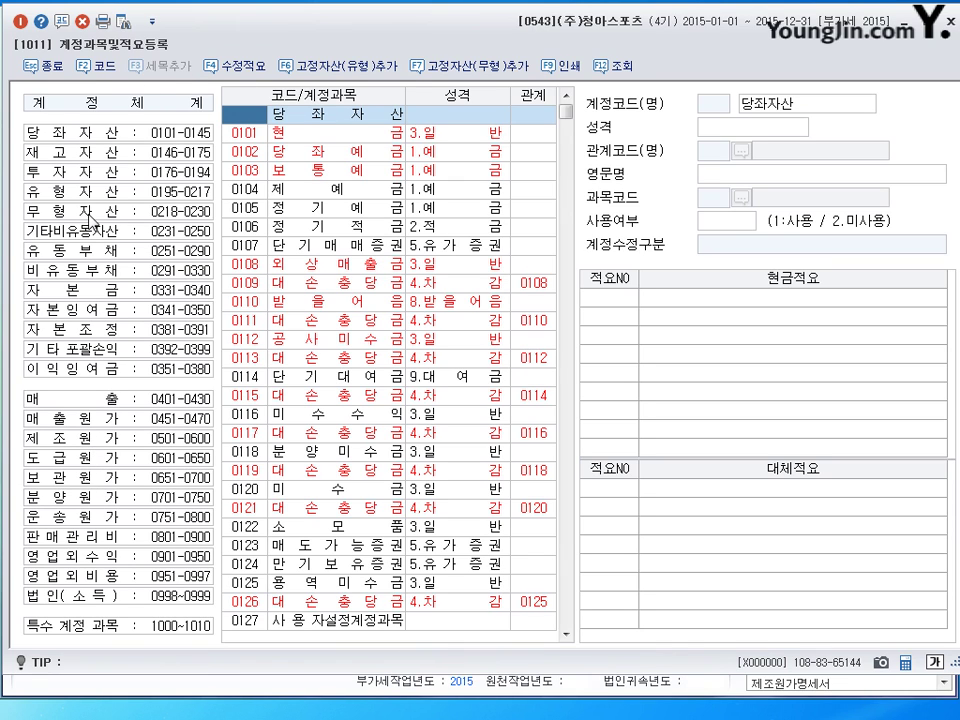
Under 제조원가, give account 0508 퇴직급여 substitute memo row 3 reading '확정기여형퇴직연금납입'
{"action": "left_click", "coordinate": [88, 437]}
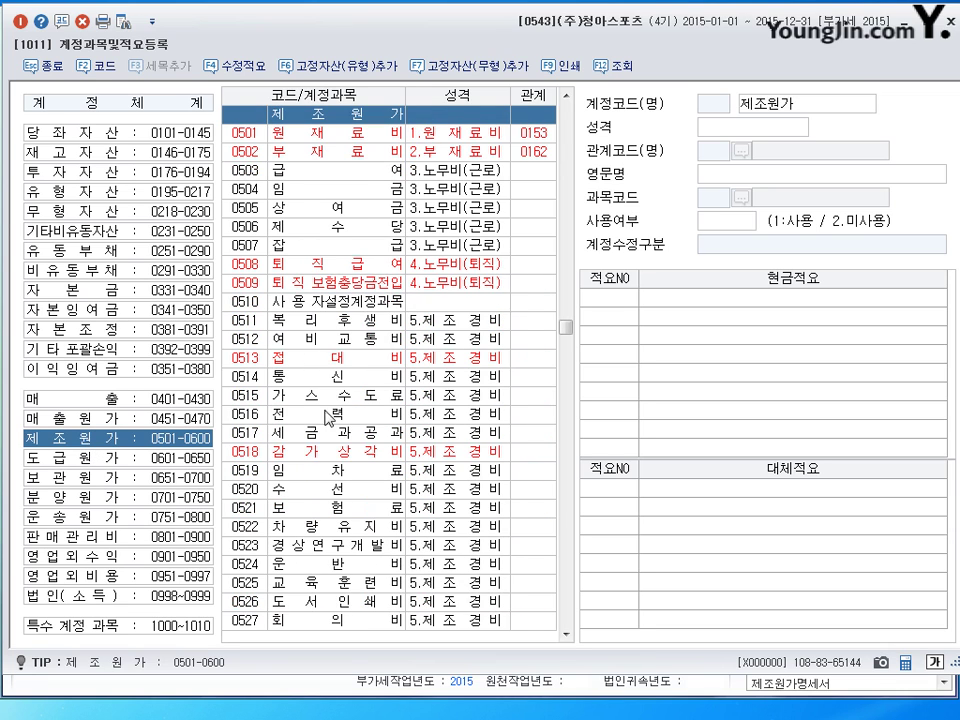
{"action": "left_click", "coordinate": [316, 266]}
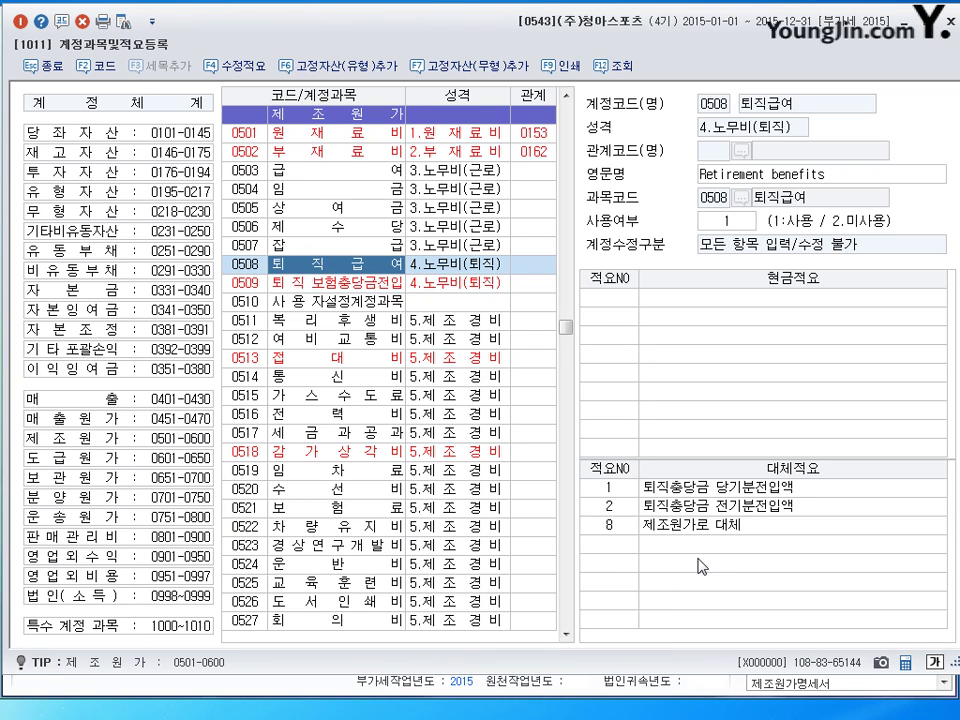
{"action": "left_click", "coordinate": [606, 545]}
{"action": "type", "text": "3"}
{"action": "key", "text": "Return"}
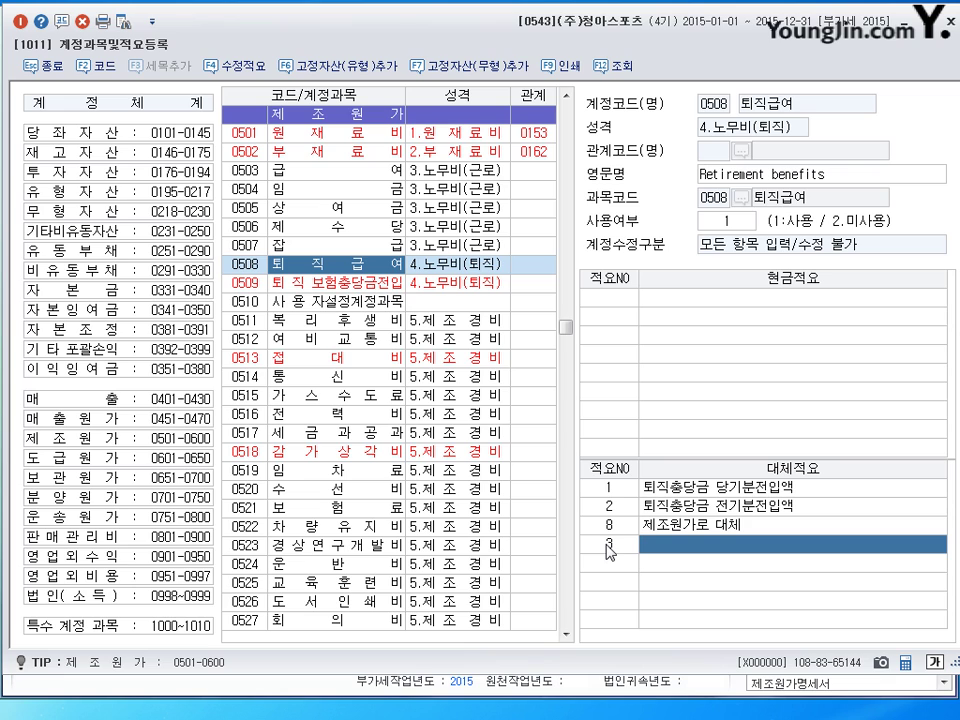
{"action": "type", "text": "확"}
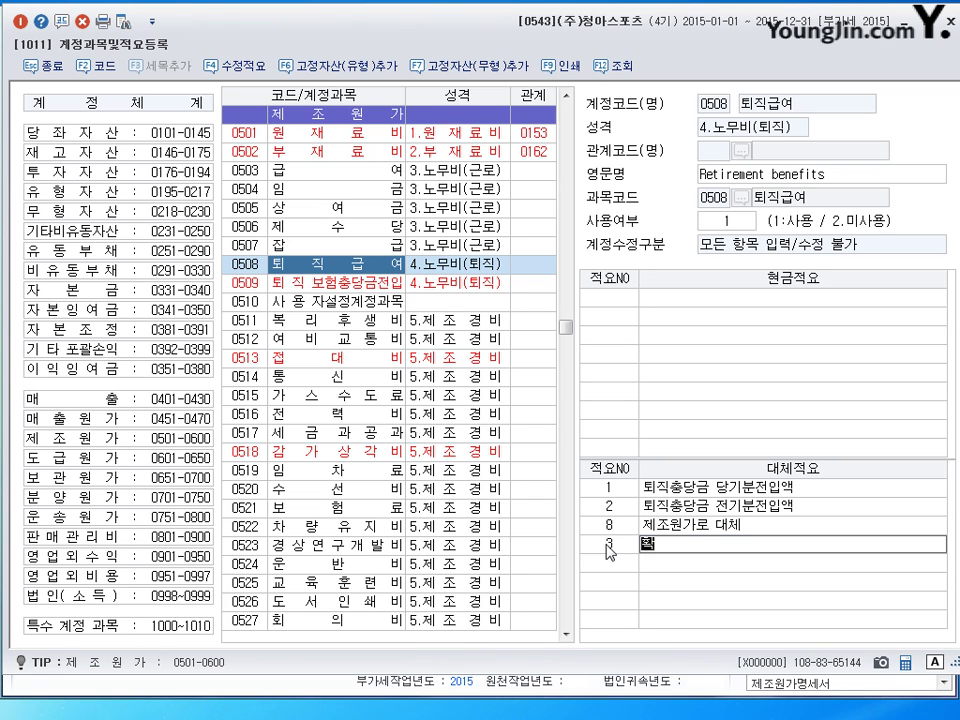
{"action": "type", "text": "정기여형퇴직연ㄷ금ㅓ"}
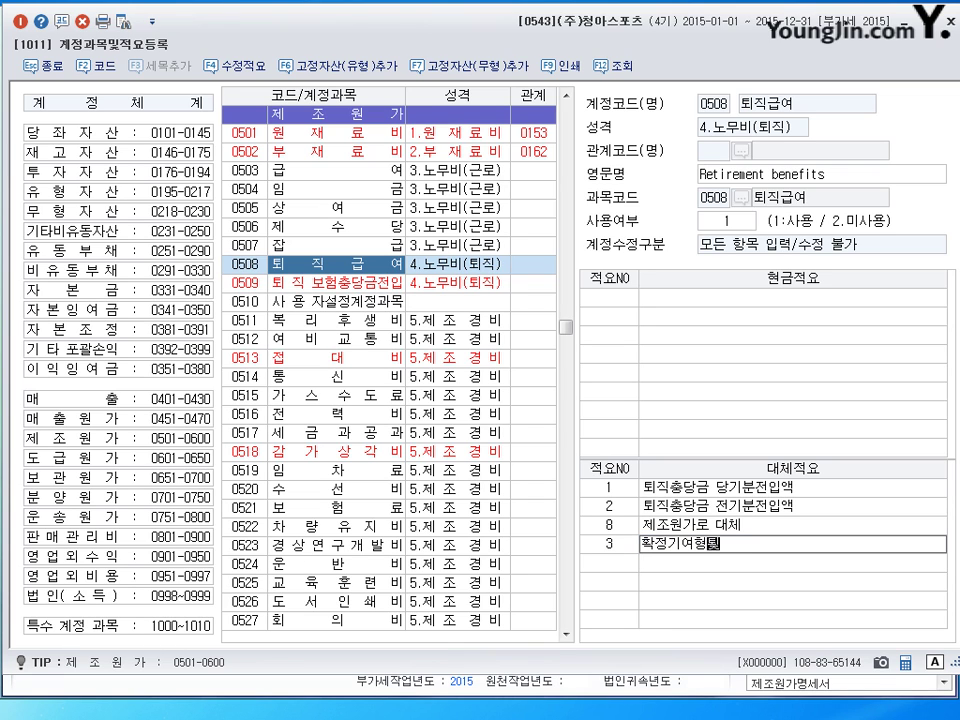
{"action": "key", "text": "BackSpace"}
{"action": "key", "text": "BackSpace"}
{"action": "key", "text": "BackSpace"}
{"action": "key", "text": "BackSpace"}
{"action": "type", "text": "ㅇ연금납입"}
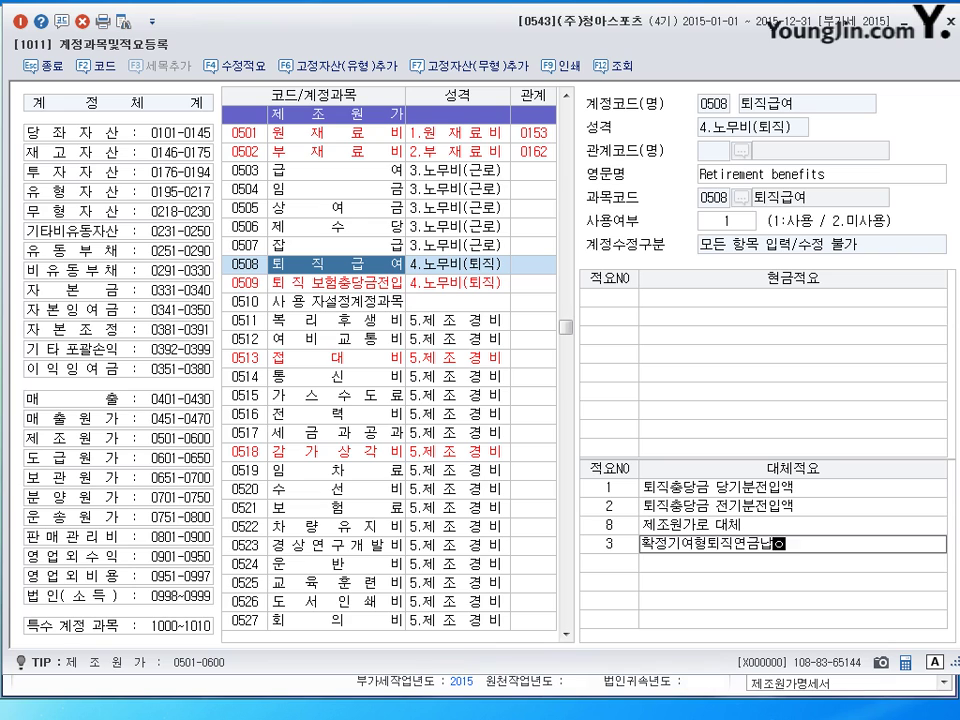
{"action": "key", "text": "BackSpace"}
{"action": "key", "text": "BackSpace"}
{"action": "type", "text": "입"}
{"action": "key", "text": "Return"}
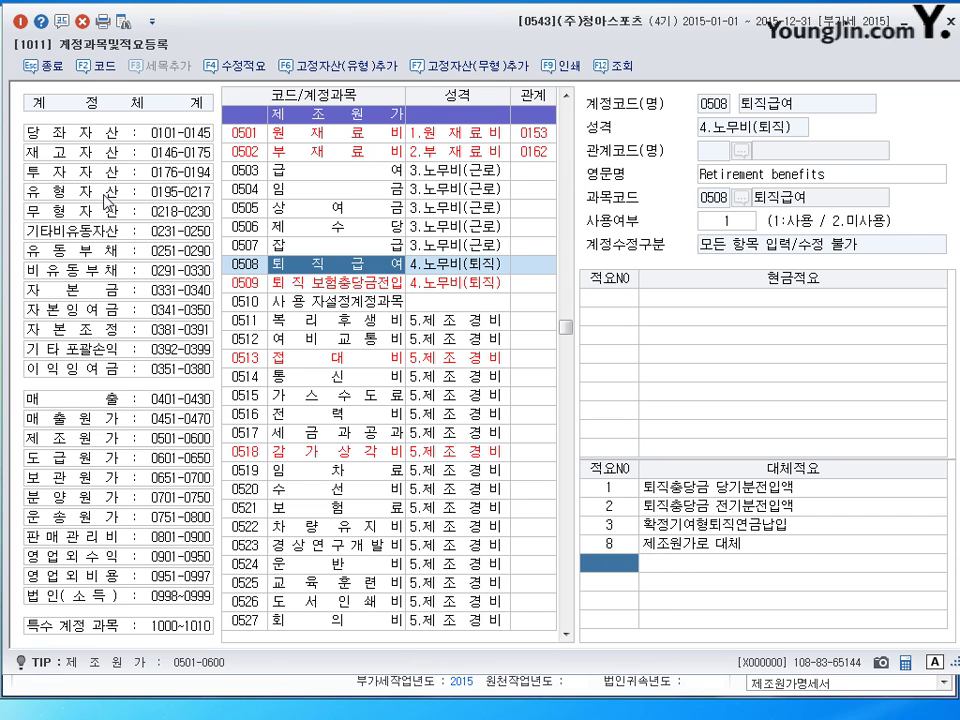
Under 투자자산, enter substitute memo 1 '확정급여형퇴직연금 부담금 납입' for account 0186 퇴직연금운용자산
{"action": "left_click", "coordinate": [95, 172]}
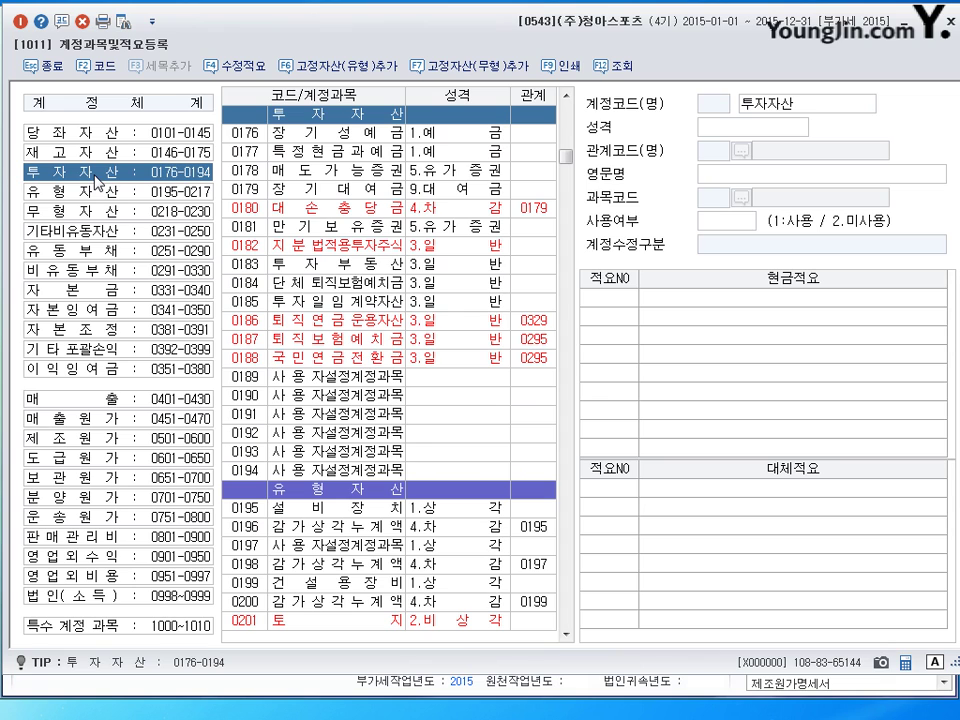
{"action": "left_click", "coordinate": [342, 321]}
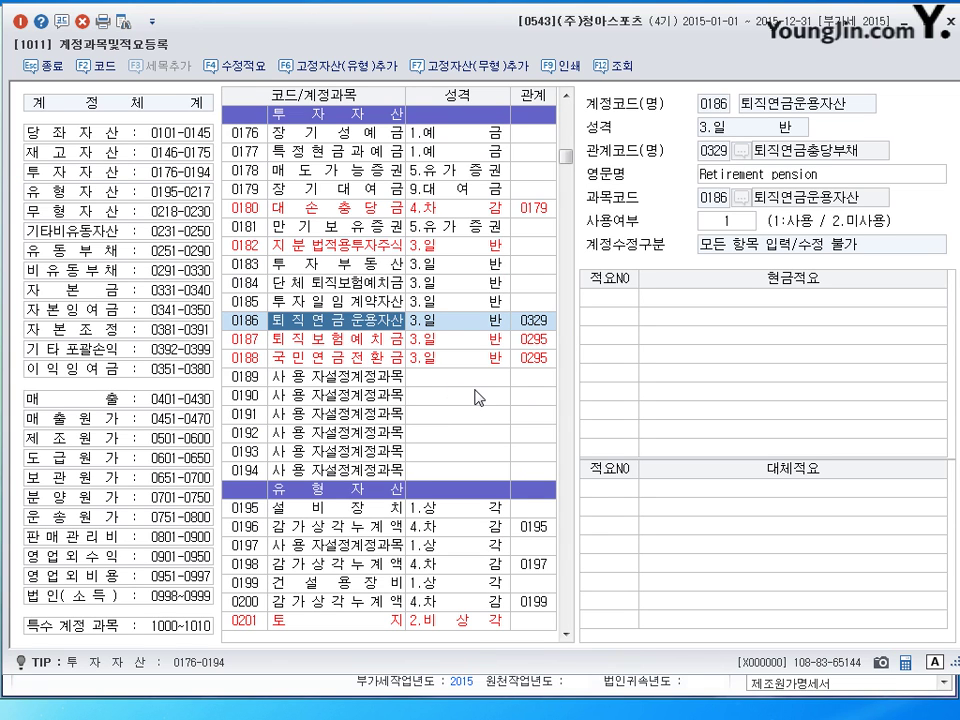
{"action": "left_click", "coordinate": [614, 489]}
{"action": "type", "text": "1"}
{"action": "key", "text": "Return"}
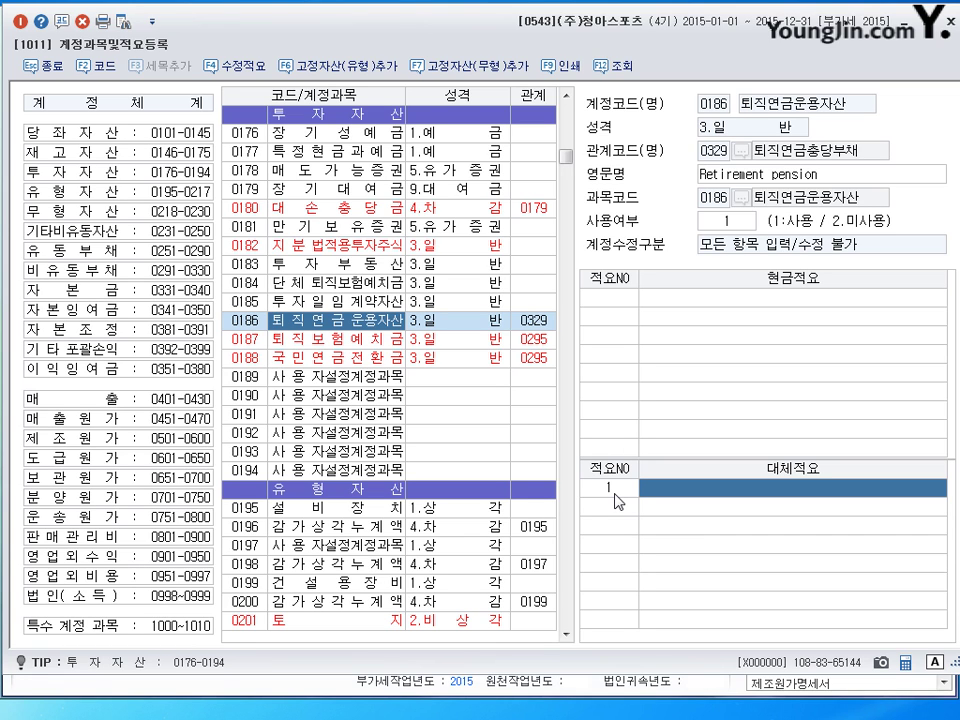
{"action": "type", "text": "확정급여형"}
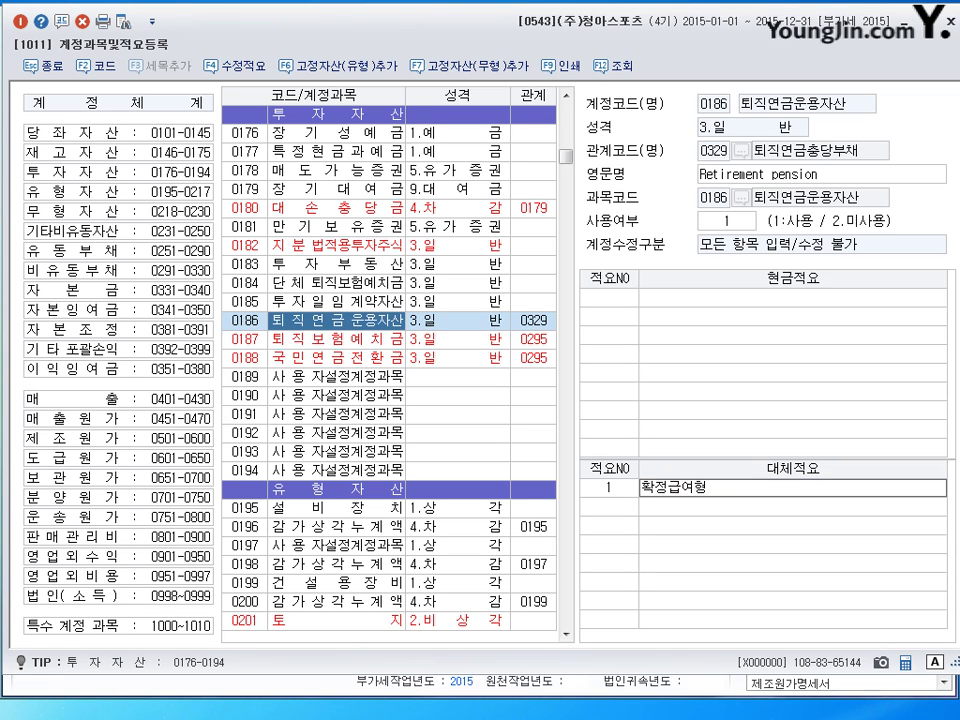
{"action": "type", "text": "퇴직"}
{"action": "type", "text": "연금"}
{"action": "type", "text": " 부담"}
{"action": "type", "text": "금"}
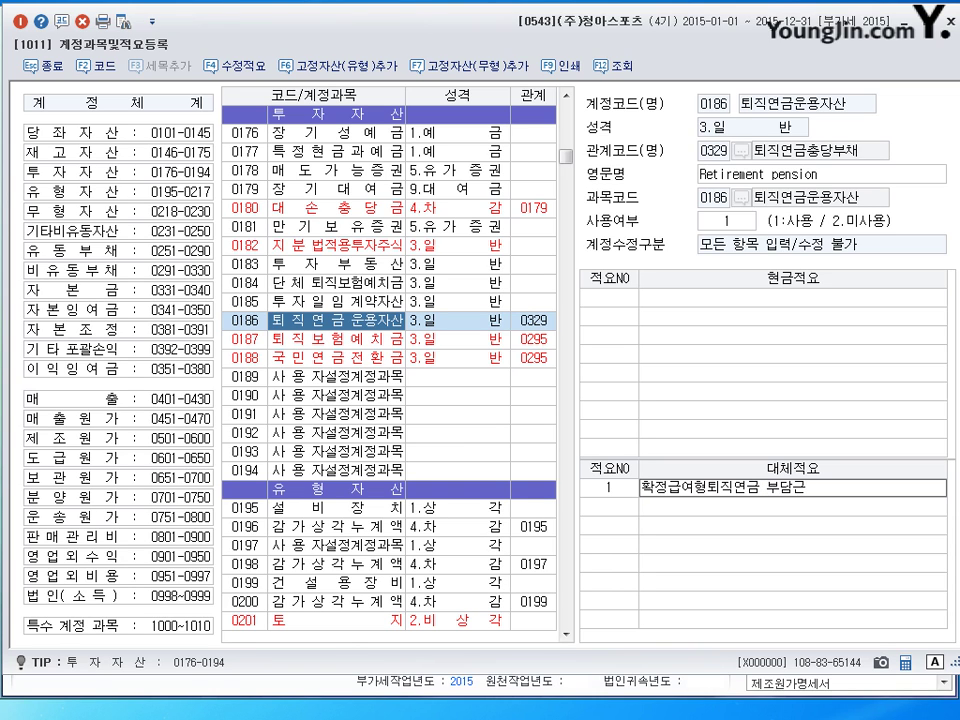
{"action": "type", "text": " 납입"}
{"action": "left_click", "coordinate": [617, 502]}
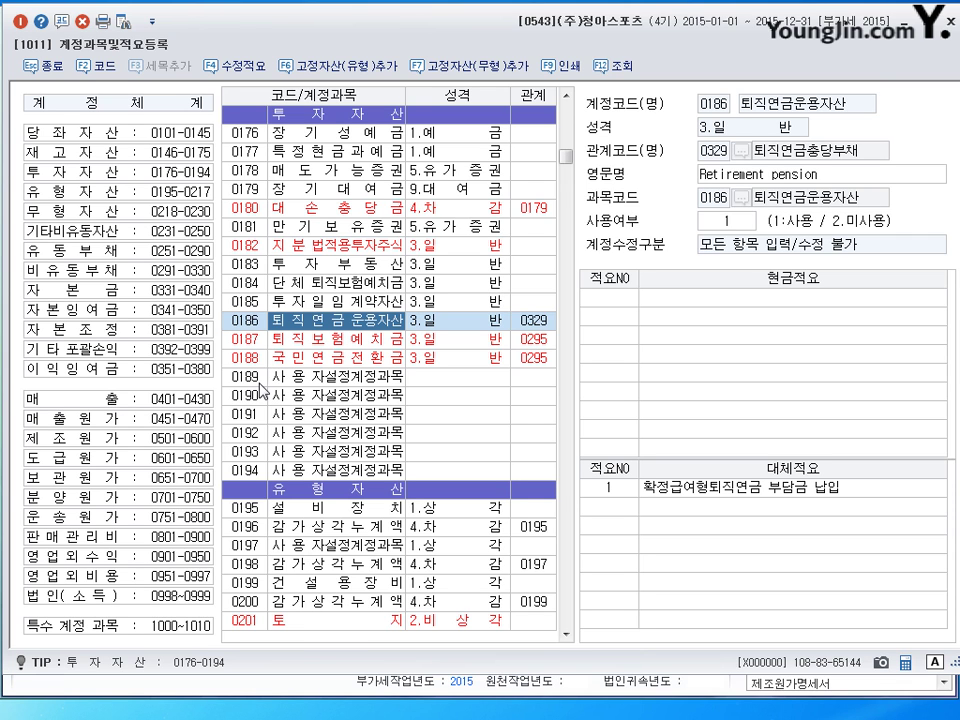
Select 0101 현금, open and cancel the Find search, then close 계정과목및적요등록
{"action": "left_click_drag", "start_coordinate": [566, 157], "coordinate": [573, 110]}
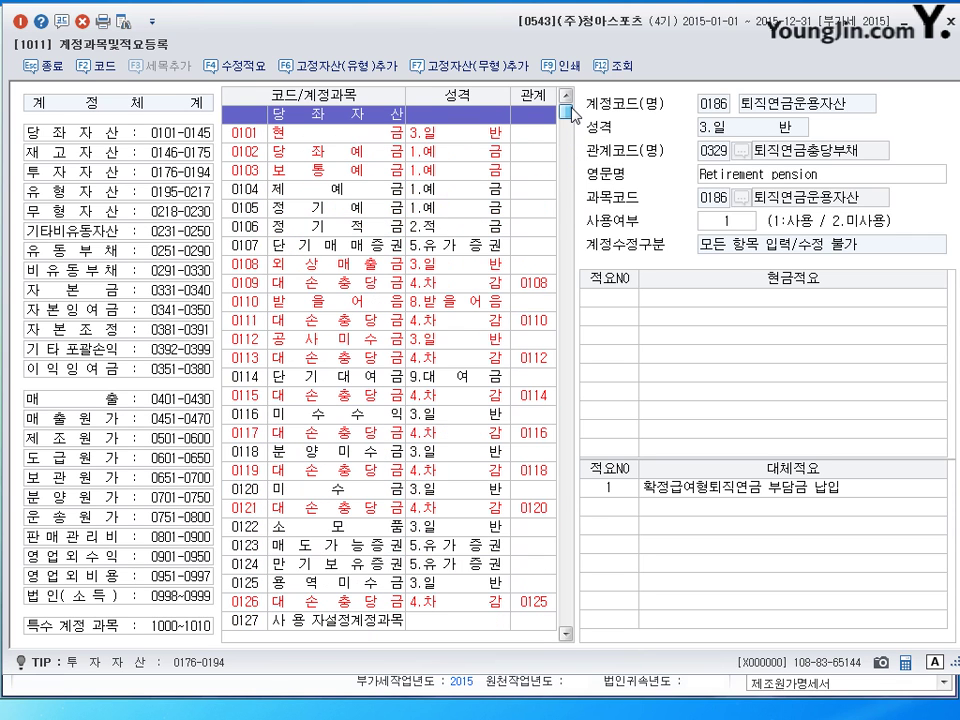
{"action": "left_click", "coordinate": [248, 140]}
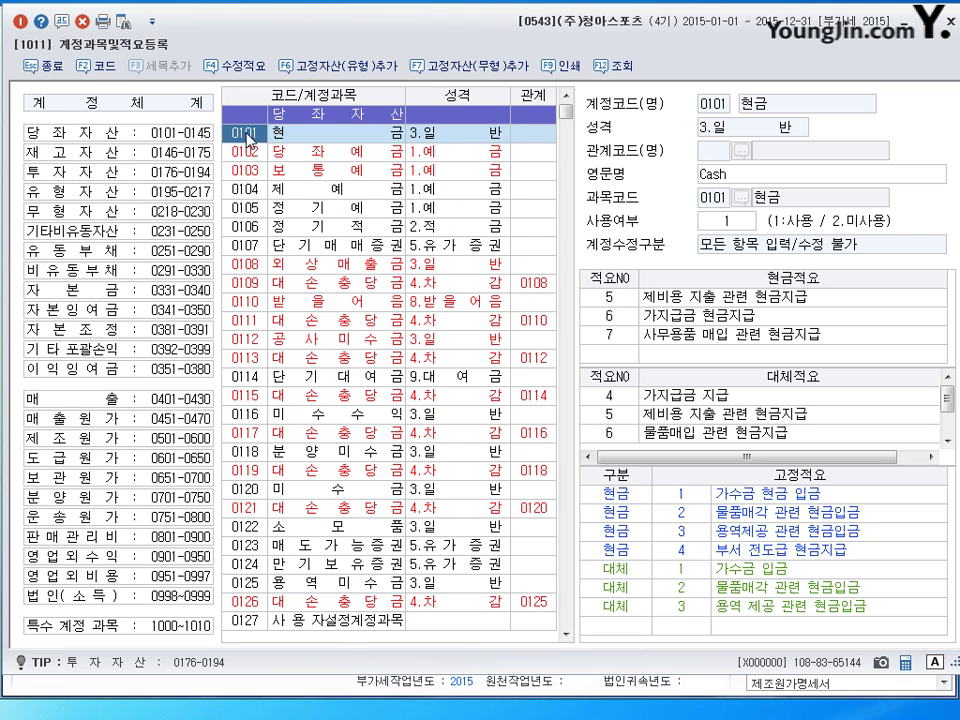
{"action": "right_click", "coordinate": [248, 140]}
{"action": "left_click", "coordinate": [252, 146]}
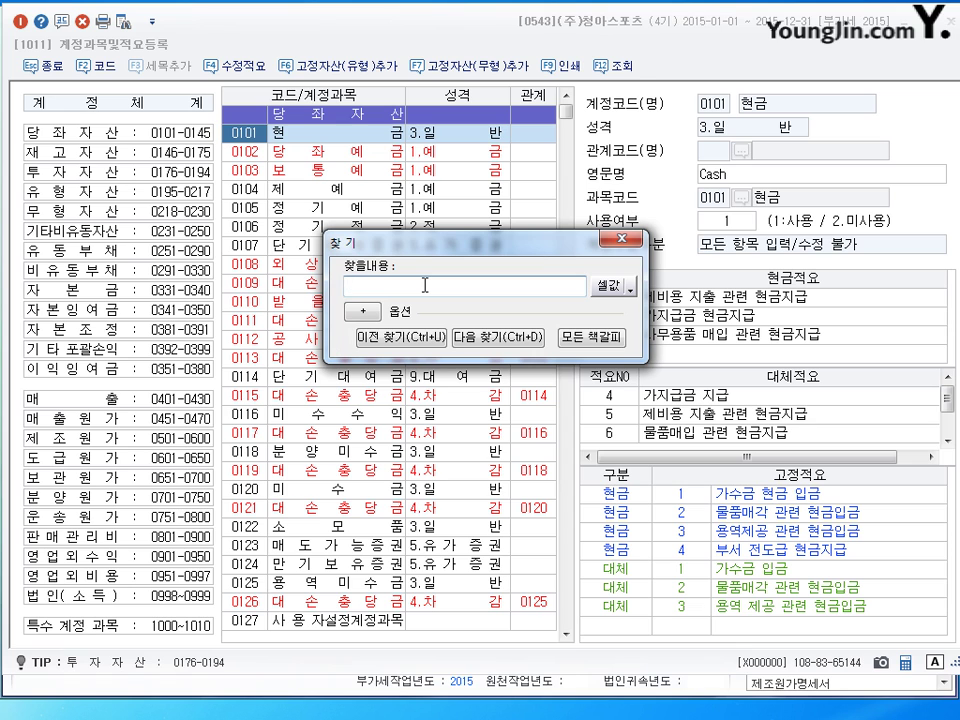
{"action": "left_click", "coordinate": [620, 245]}
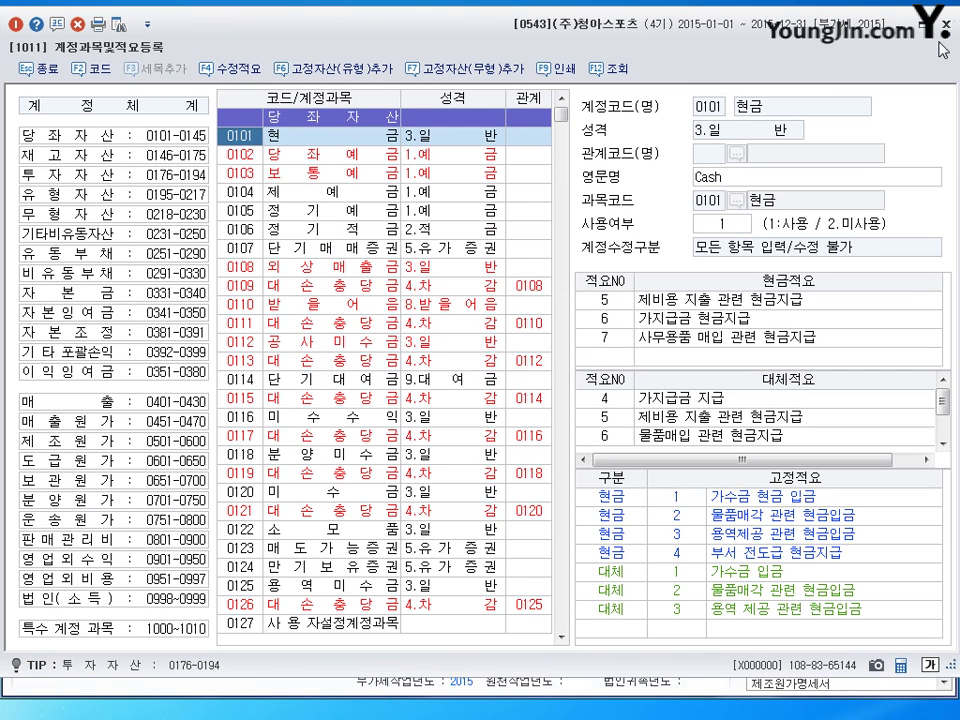
{"action": "left_click", "coordinate": [938, 18]}
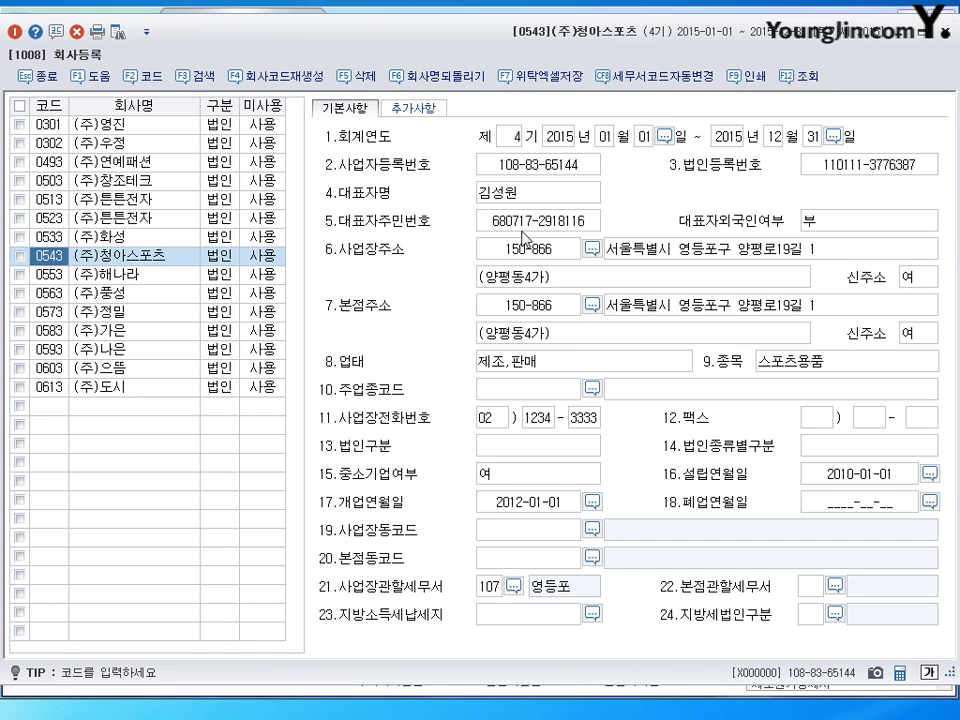
In 회사등록, replace the representative's name and resident number, keeping foreigner 부, then close it
{"action": "left_click", "coordinate": [518, 196]}
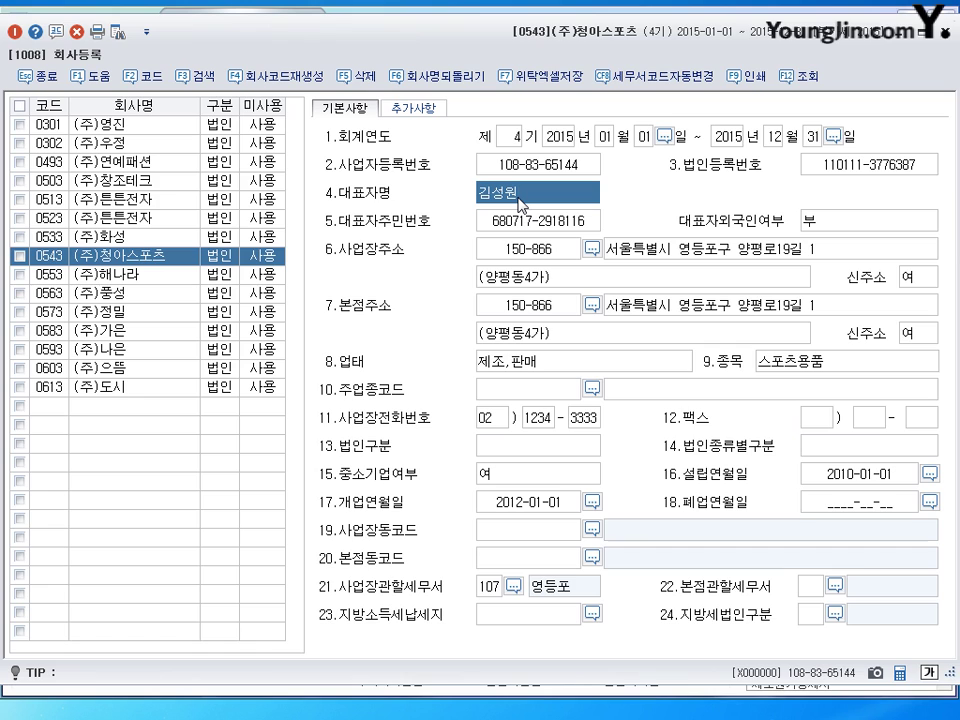
{"action": "left_click", "coordinate": [530, 225]}
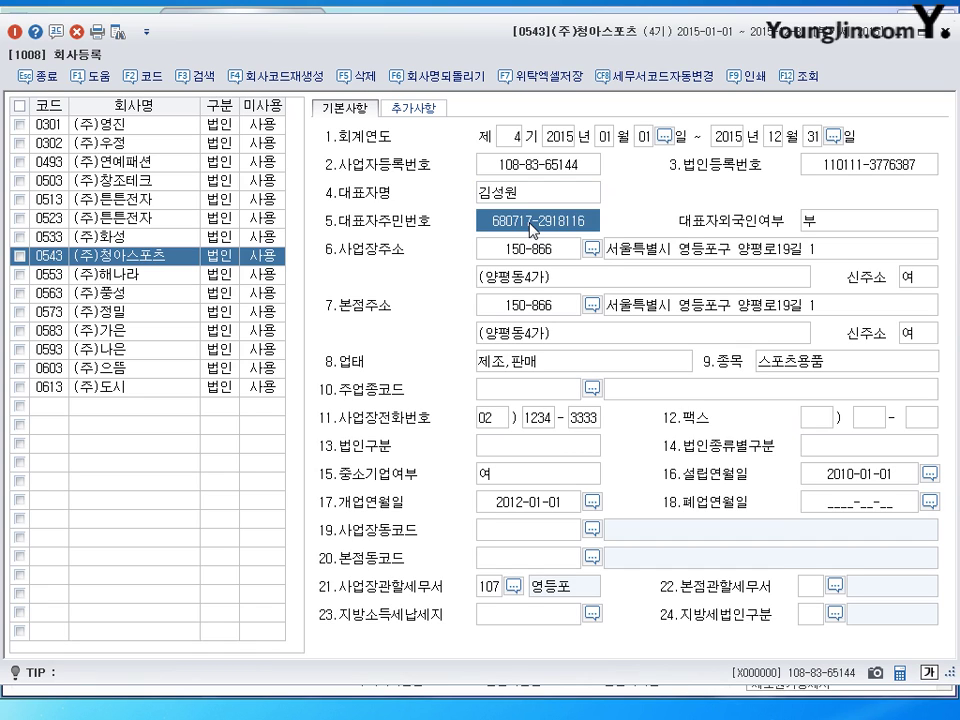
{"action": "left_click", "coordinate": [530, 225]}
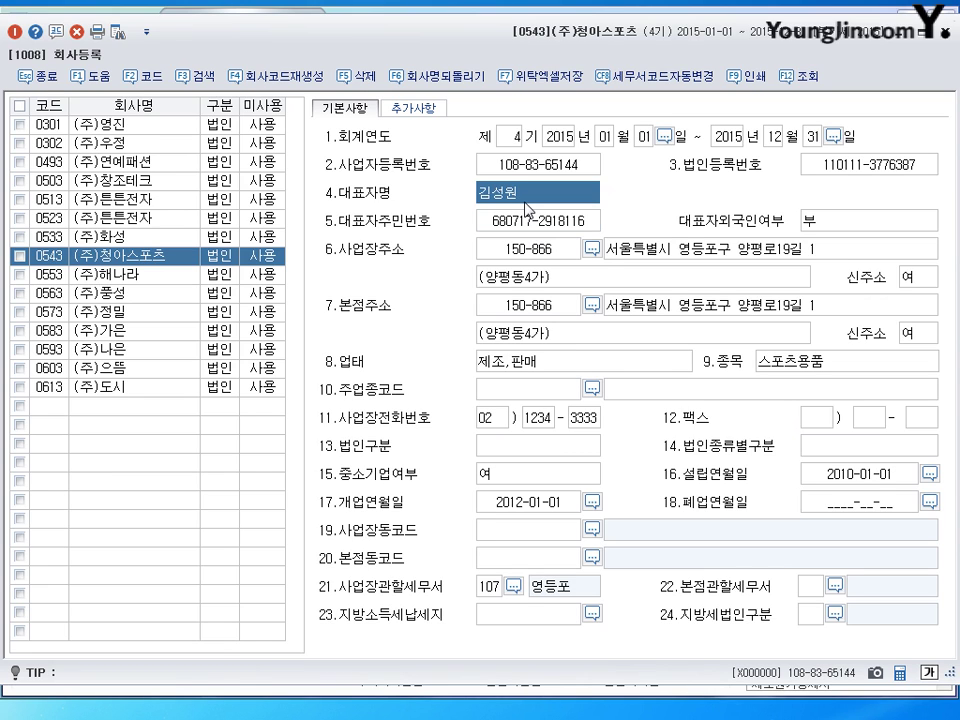
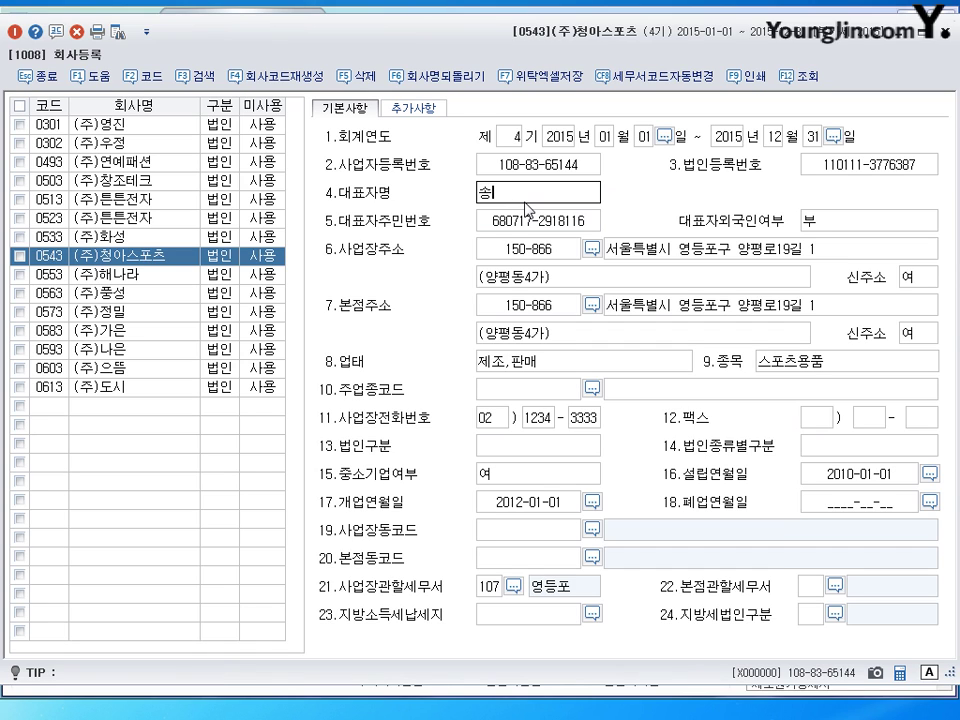
{"action": "key", "text": "Return"}
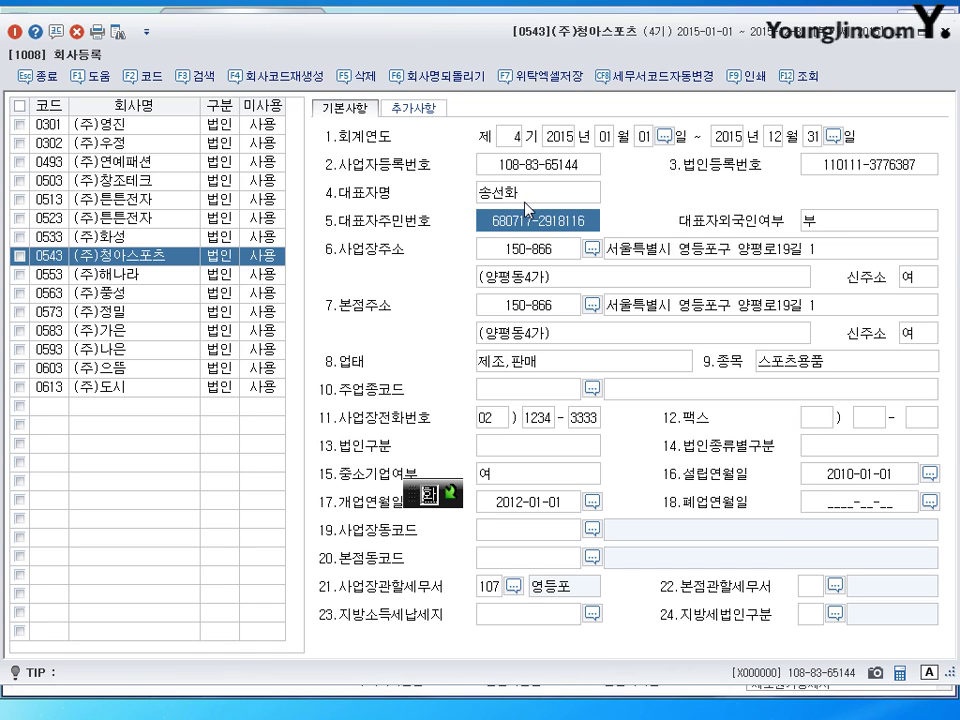
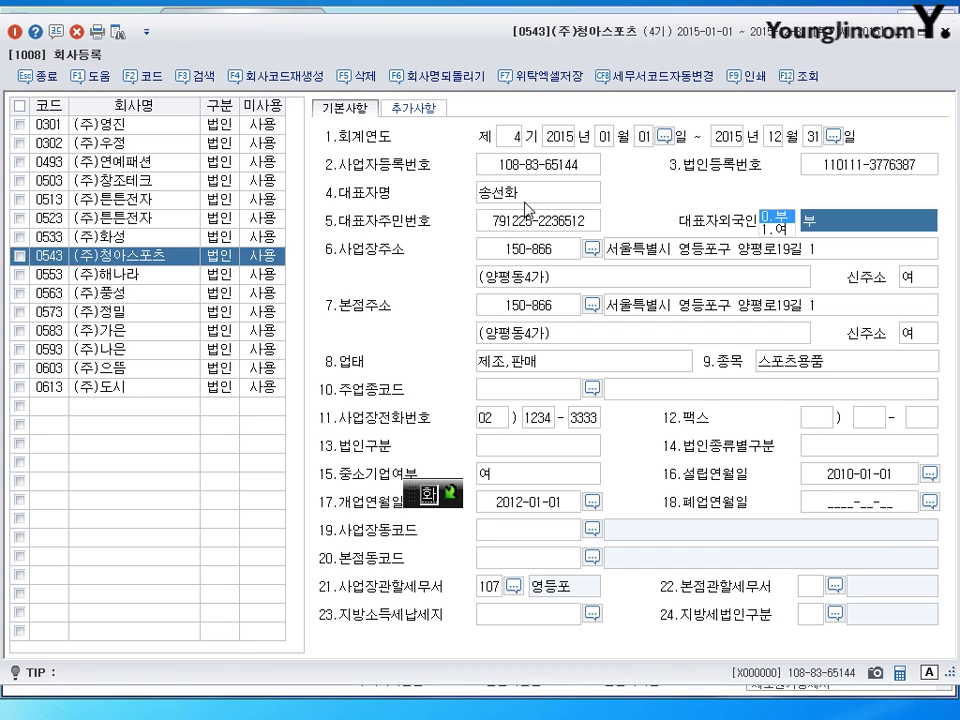
{"action": "left_click", "coordinate": [508, 221]}
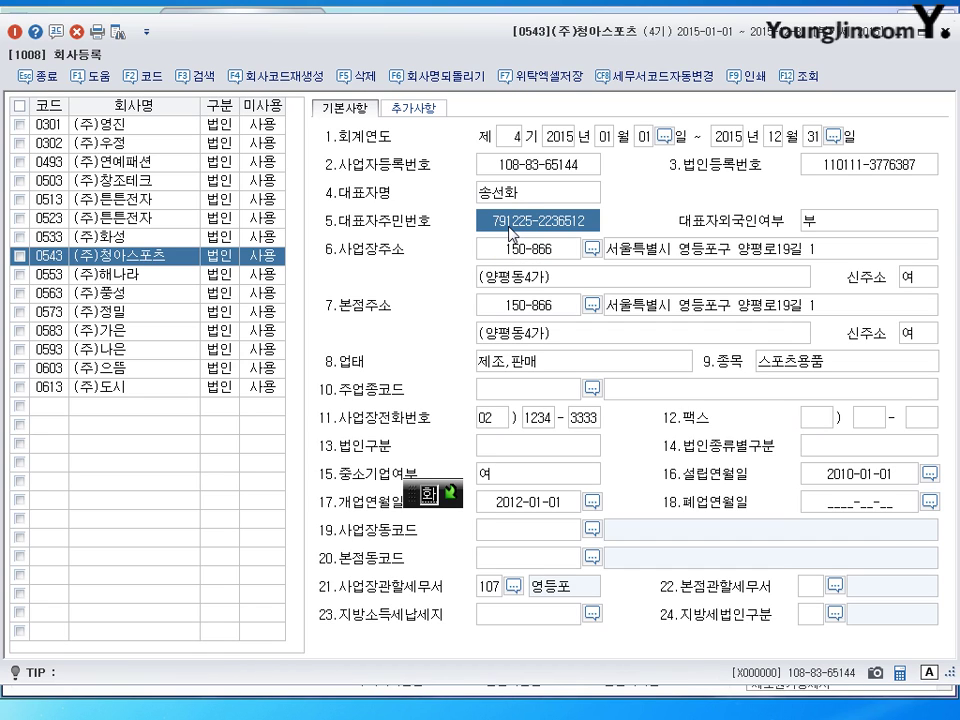
{"action": "key", "text": "Escape"}
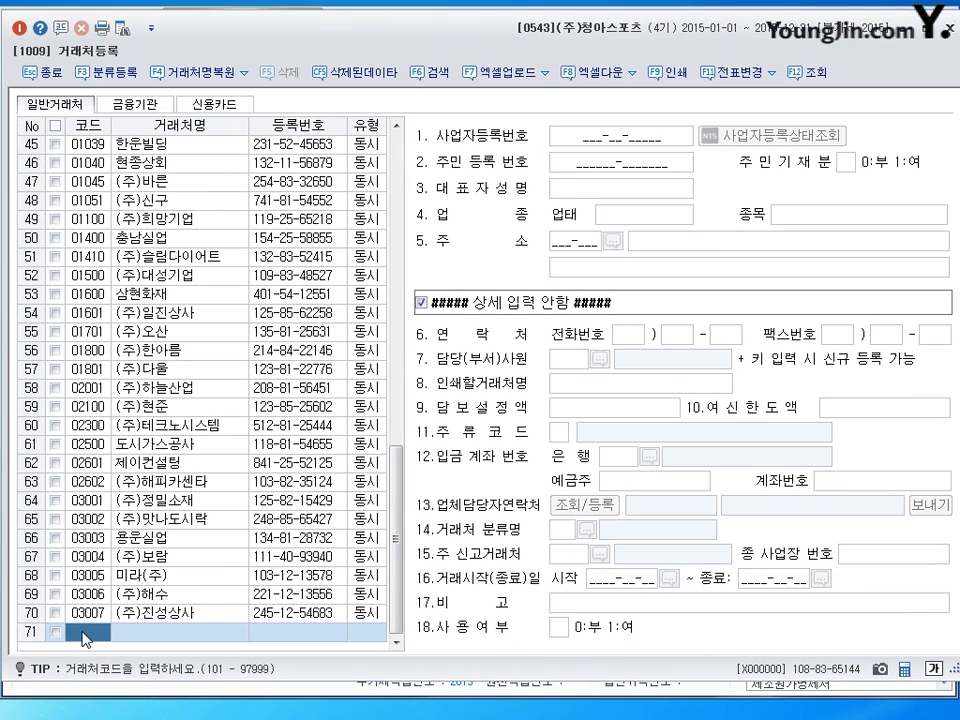
Add trading partner code 01017 named (주)금강가구, keeping the type 3:동시
{"action": "type", "text": "1017"}
{"action": "key", "text": "Return"}
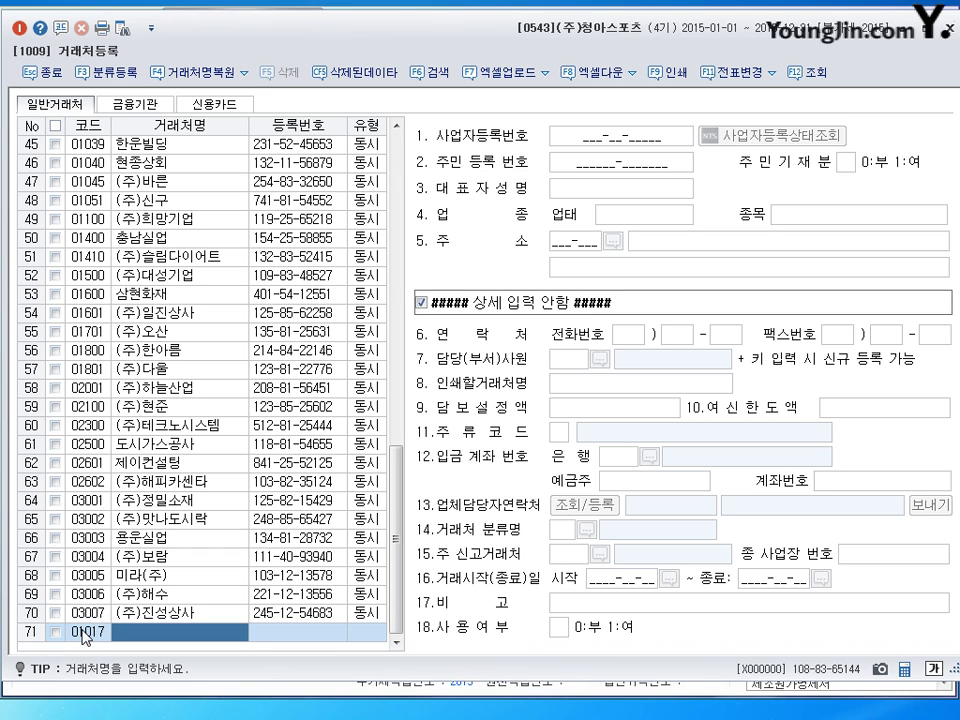
{"action": "type", "text": "(지"}
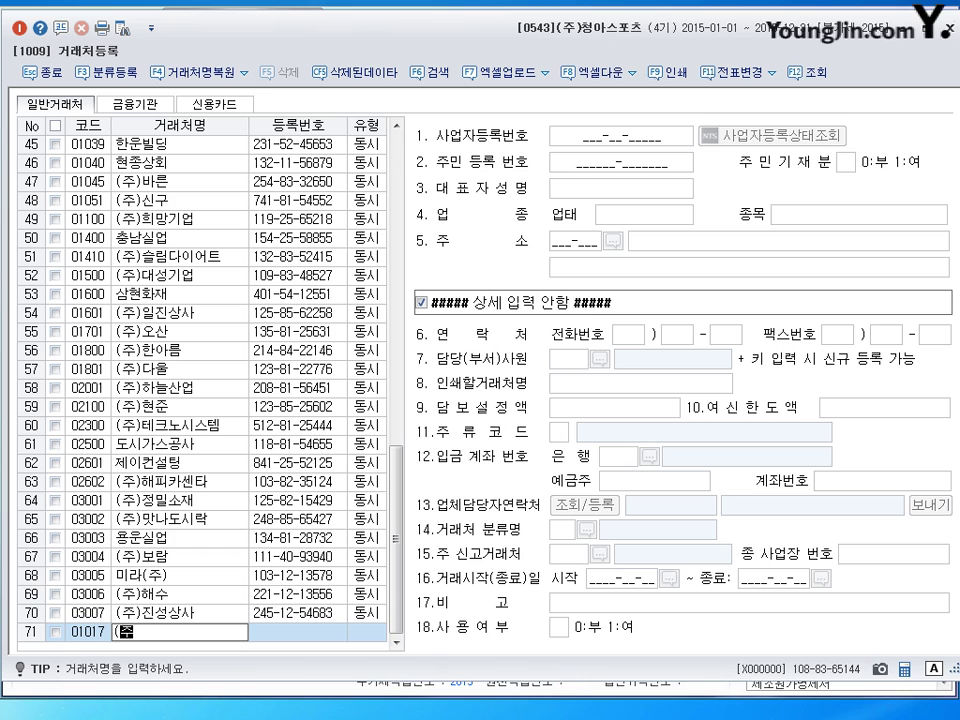
{"action": "type", "text": ")ㄱ"}
{"action": "type", "text": "금강가구"}
{"action": "key", "text": "Return"}
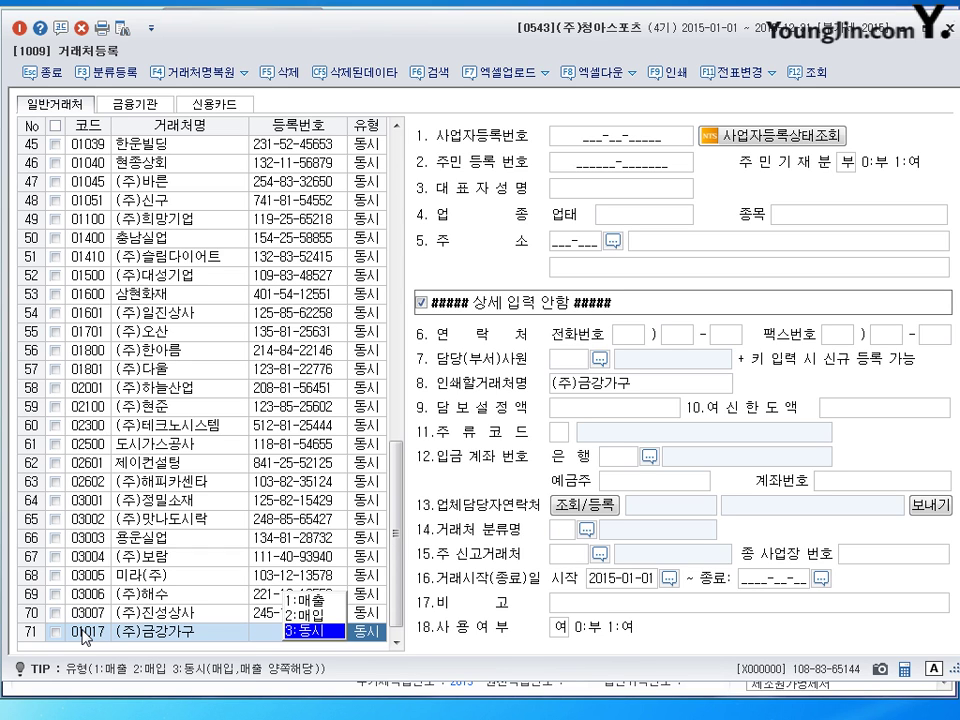
{"action": "key", "text": "Return"}
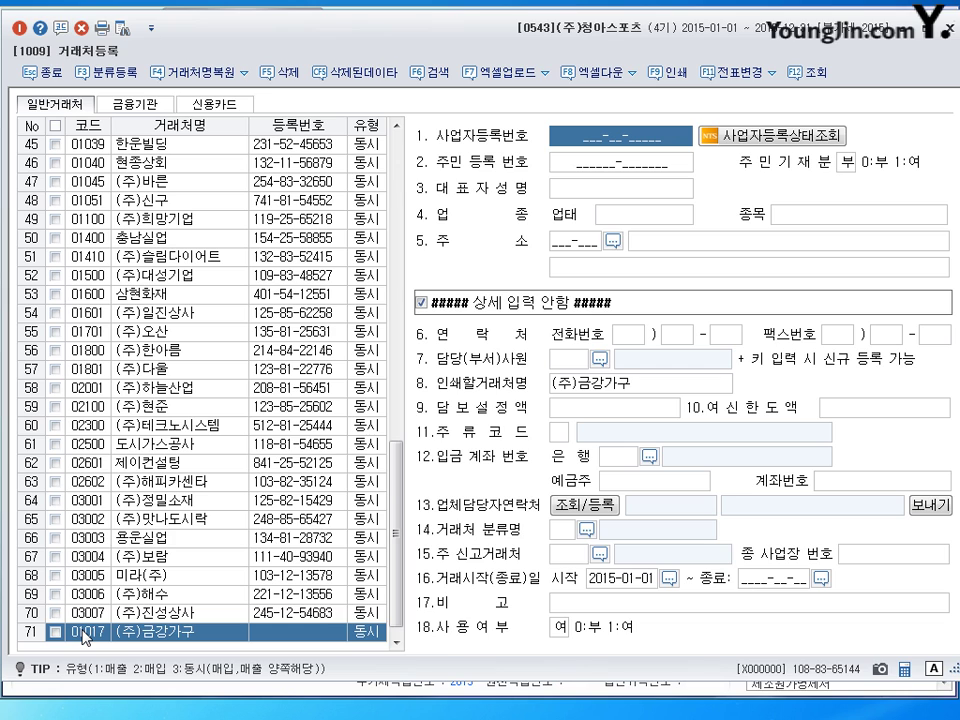
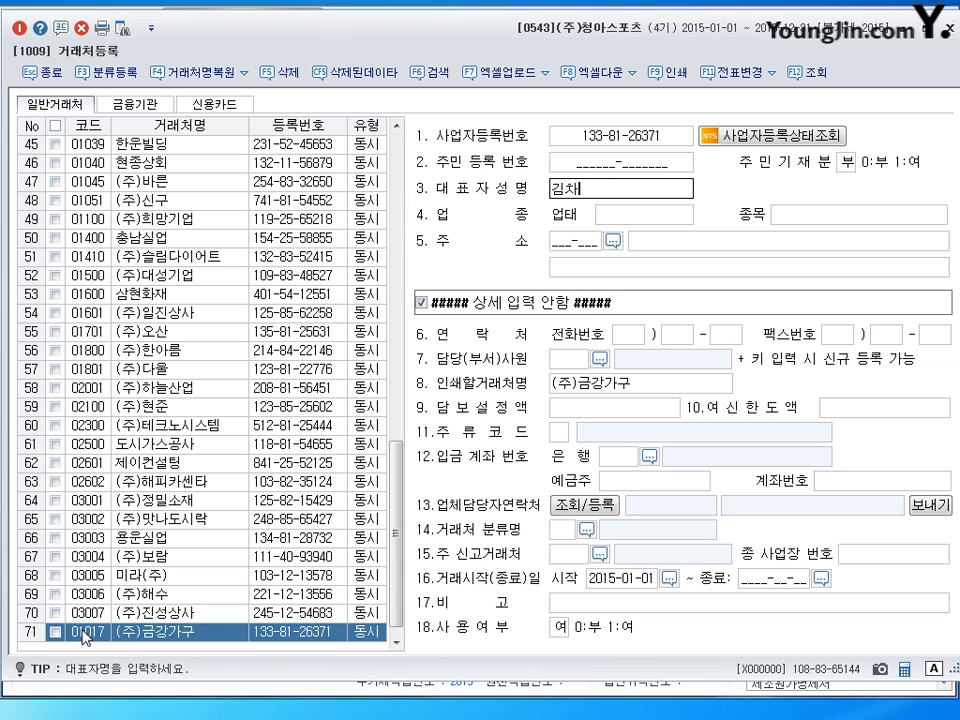
Fill in its business number, representative, business type 도,소매, item 가구 and address, then save
{"action": "key", "text": "Return"}
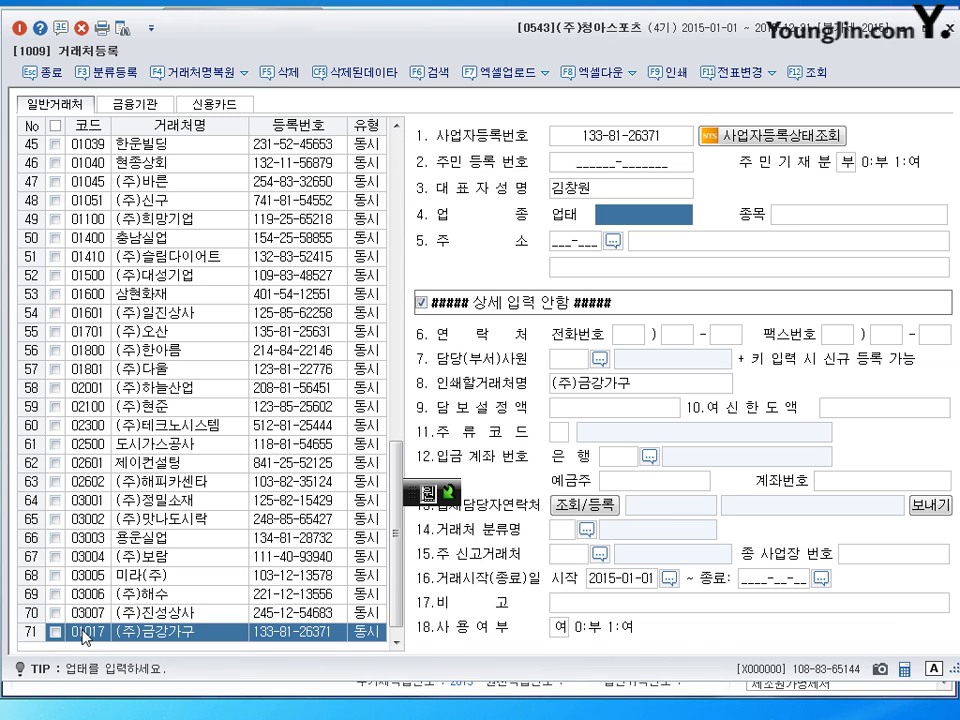
{"action": "type", "text": "도,"}
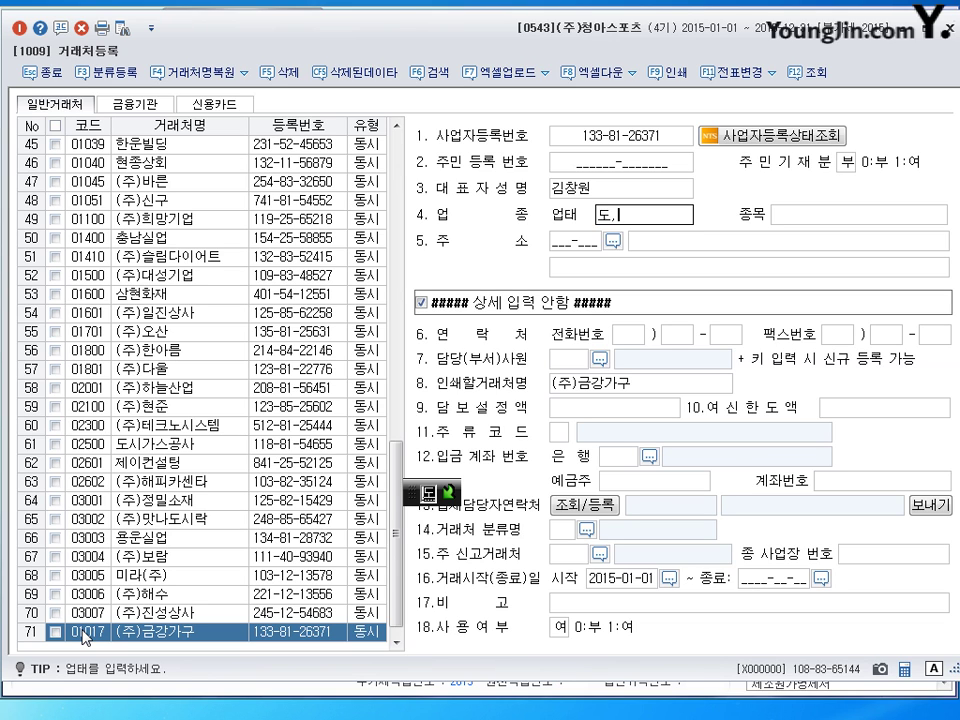
{"action": "type", "text": "소매"}
{"action": "key", "text": "Return"}
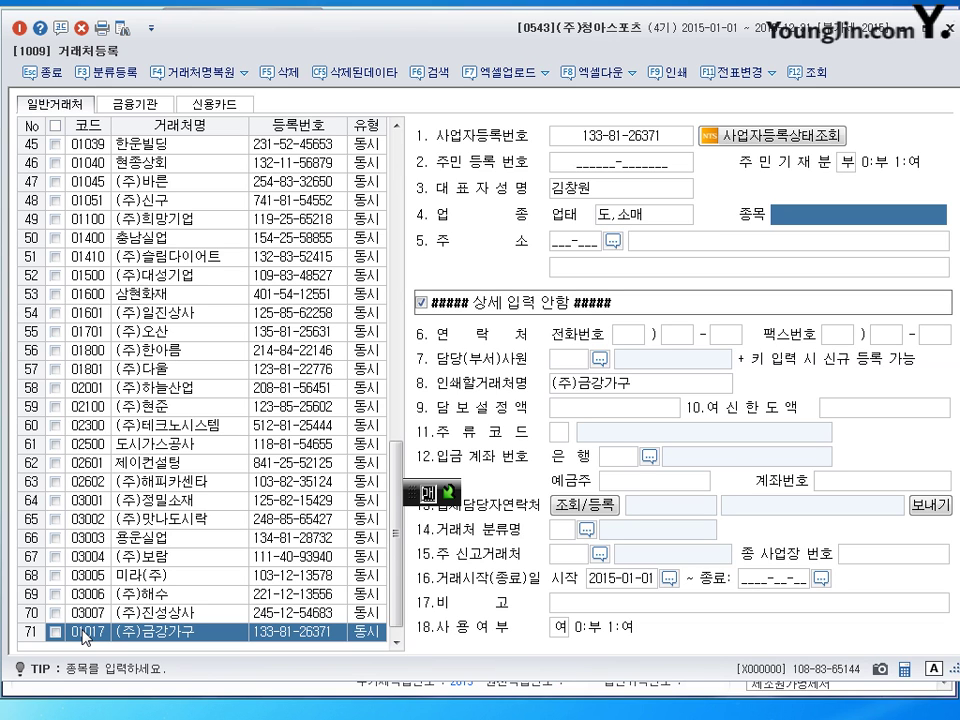
{"action": "type", "text": "가구"}
{"action": "key", "text": "Return"}
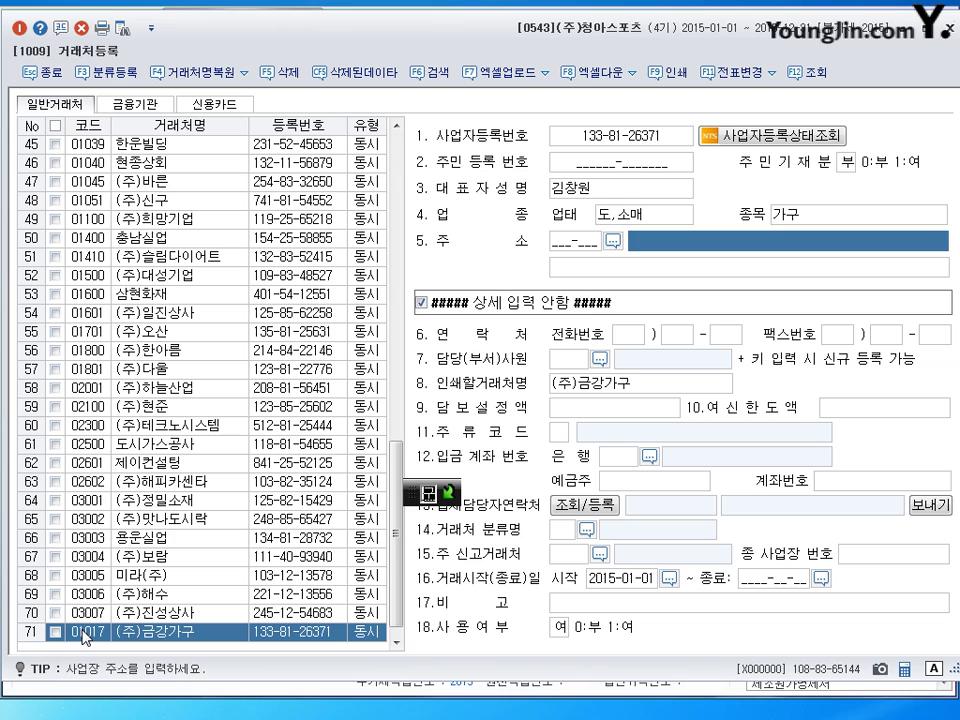
{"action": "type", "text": "서울특벼"}
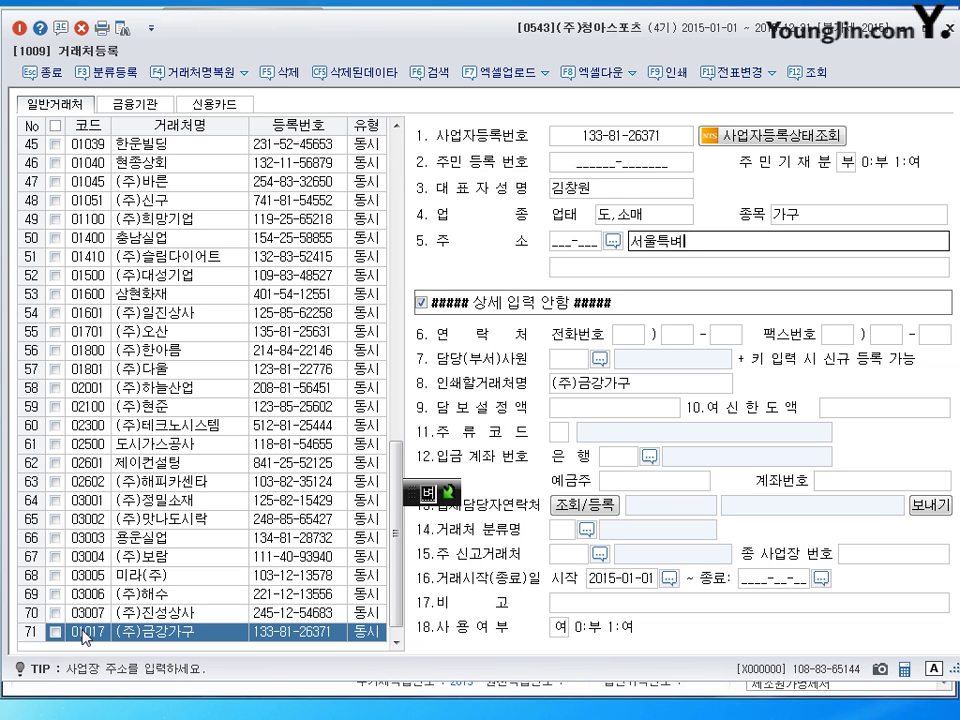
{"action": "type", "text": "ㄹ시 강"}
{"action": "type", "text": "남구"}
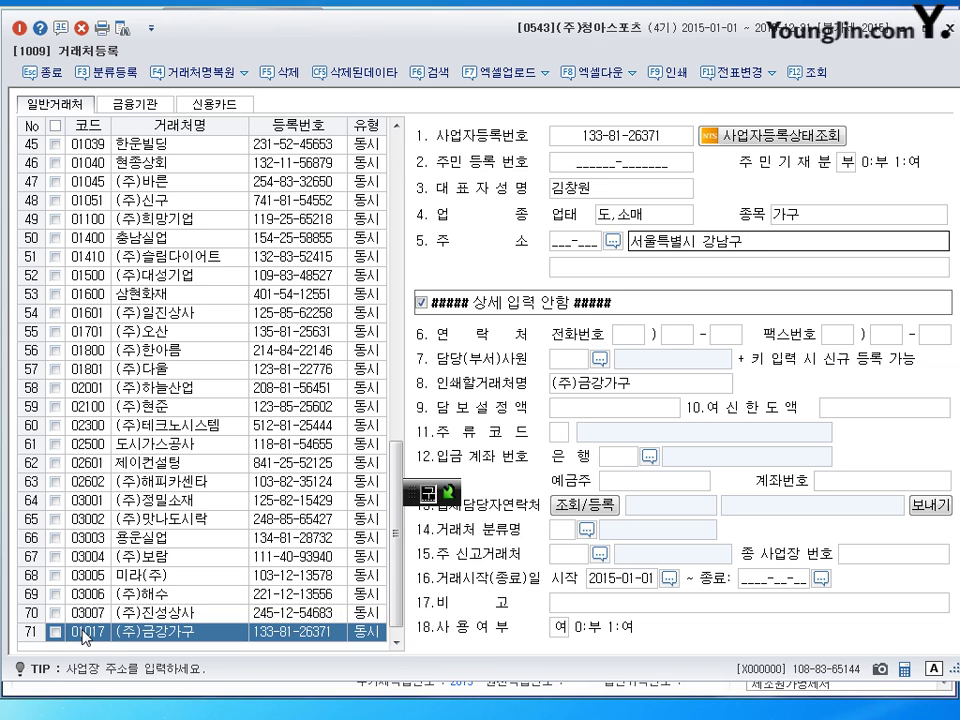
{"action": "type", "text": " 봉은사로20"}
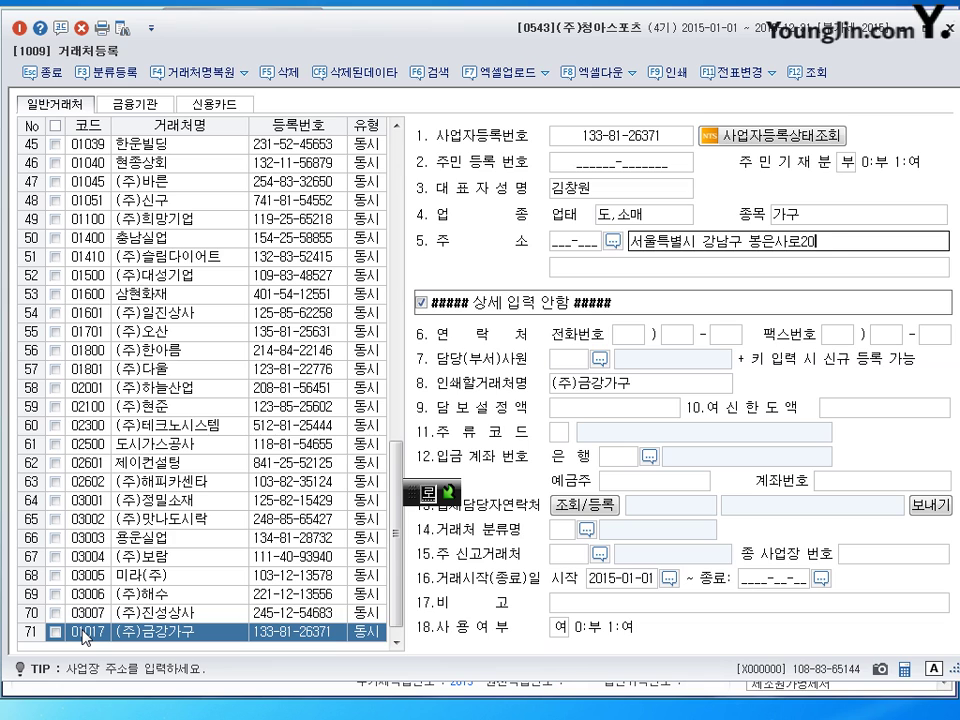
{"action": "type", "text": "길"}
{"action": "key", "text": "Return"}
{"action": "type", "text": "(역삼"}
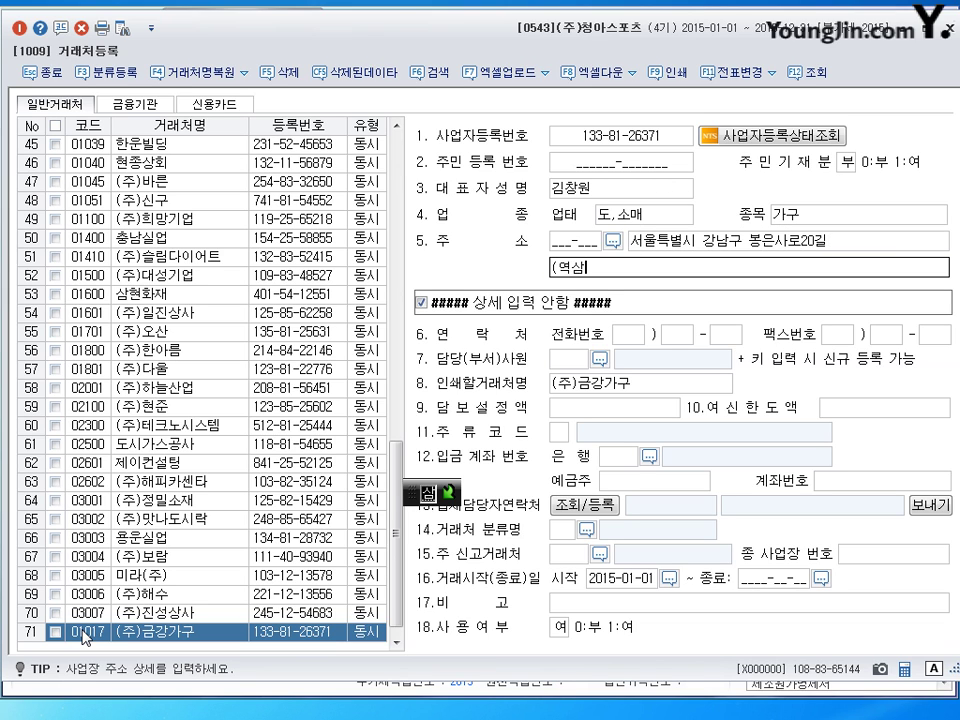
{"action": "type", "text": "동)"}
{"action": "key", "text": "Return"}
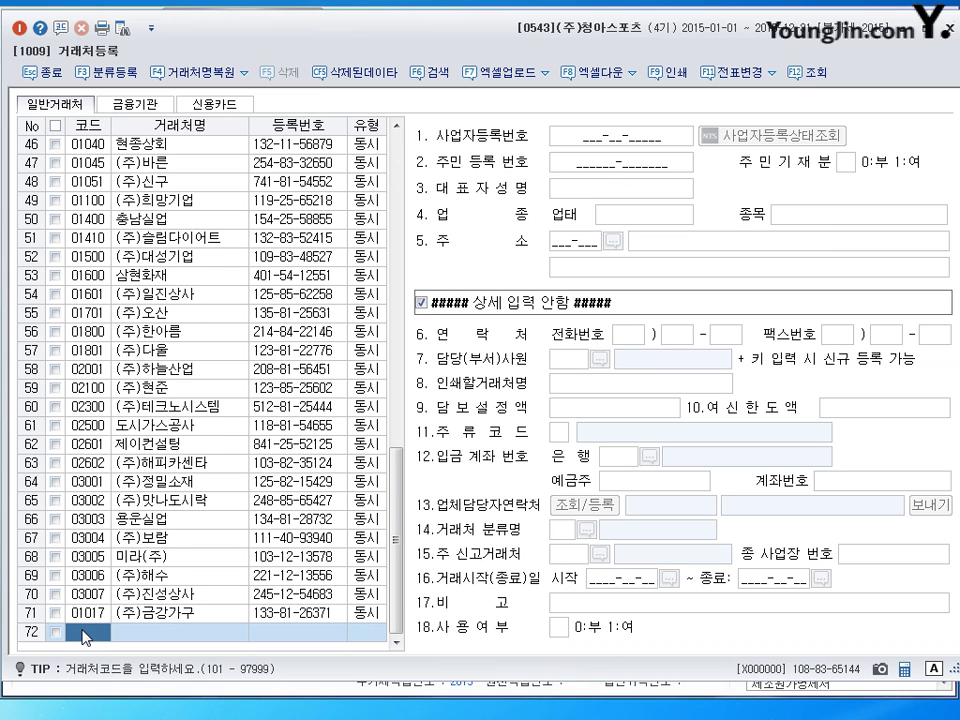
{"action": "key", "text": "Up"}
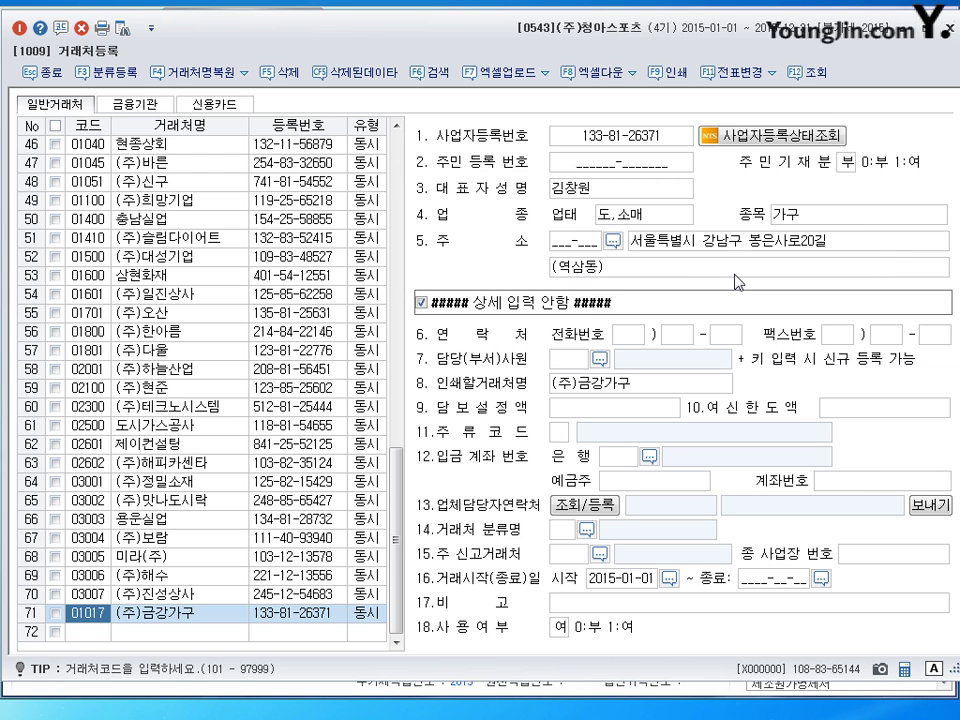
Close 거래처등록 and load July 2015 in 일반전표입력, starting a new line on the 5th
{"action": "left_click", "coordinate": [951, 35]}
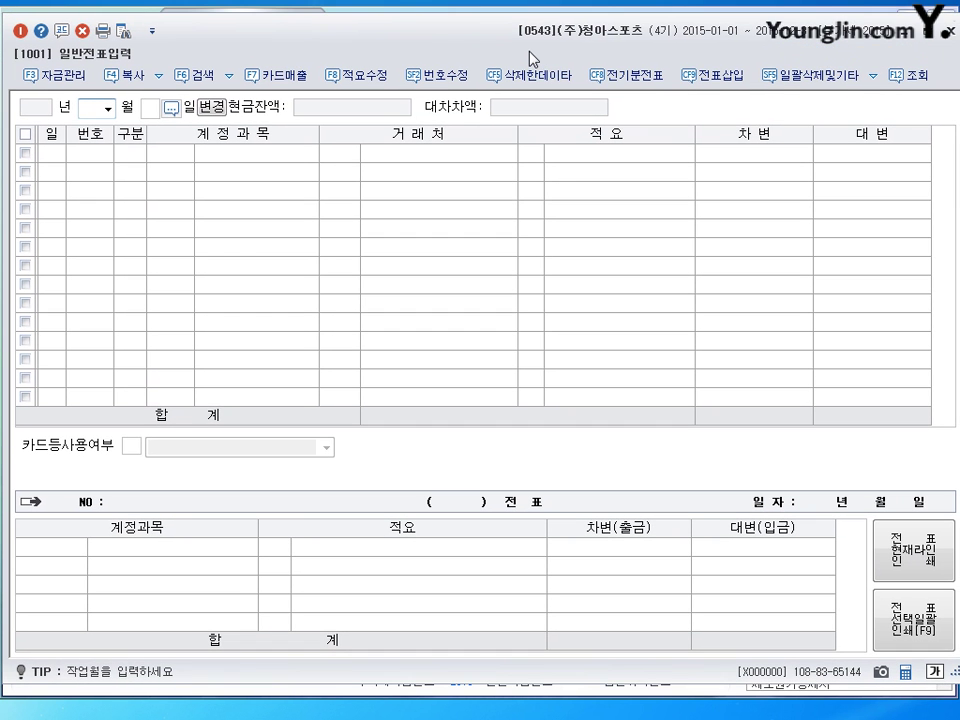
{"action": "type", "text": "7"}
{"action": "key", "text": "Return"}
{"action": "key", "text": "Return"}
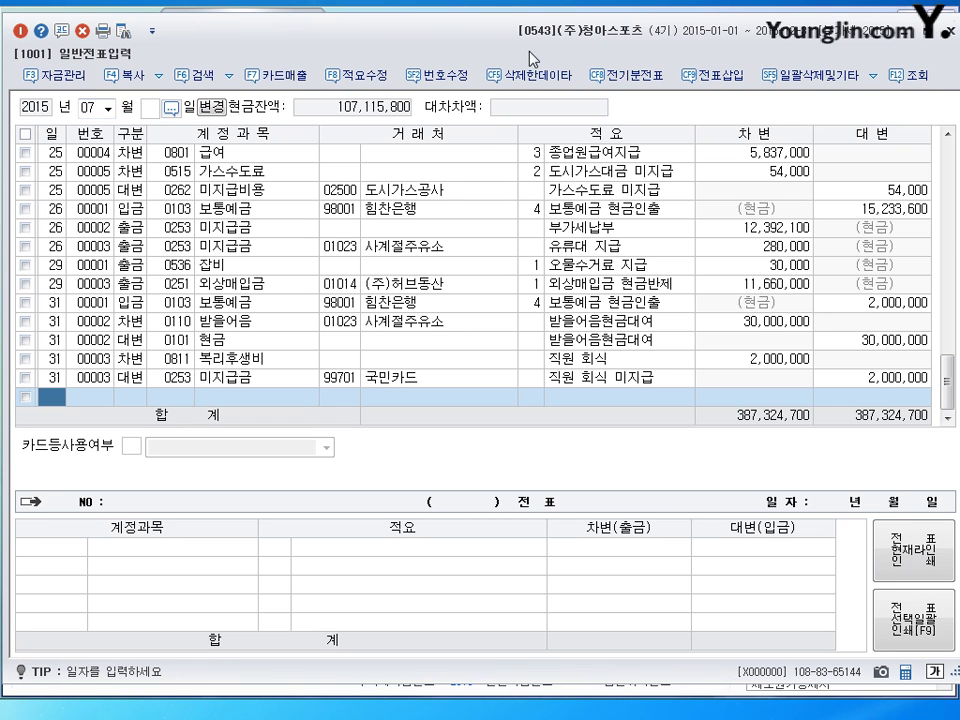
{"action": "type", "text": "5"}
{"action": "key", "text": "Return"}
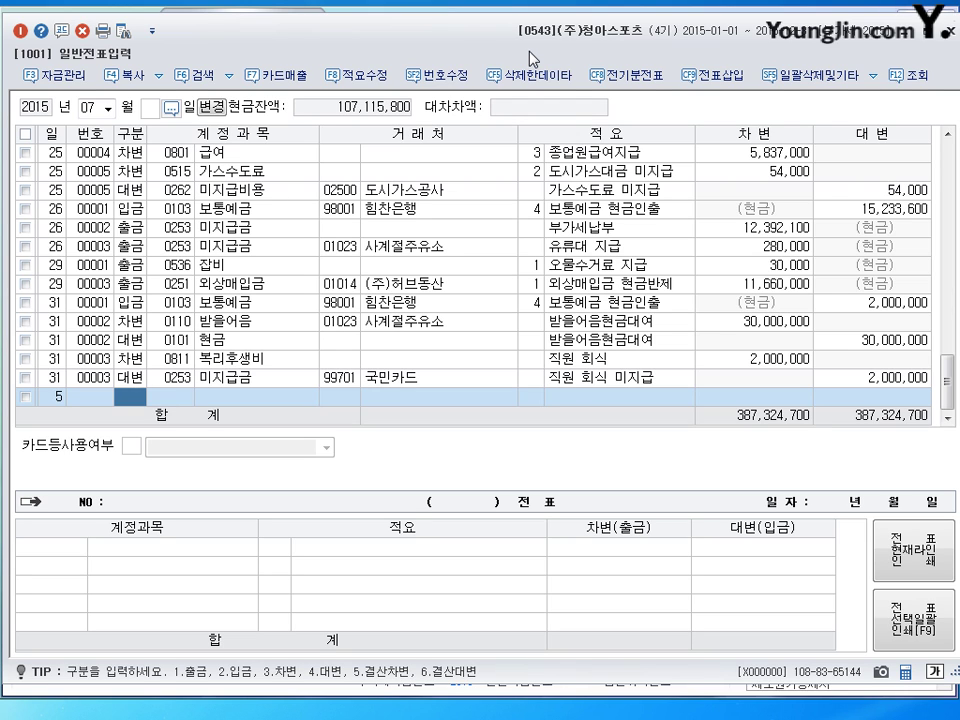
Enter a 구분 2 cash-receipt line crediting 0109 대손충당금 for 450,000
{"action": "type", "text": "2"}
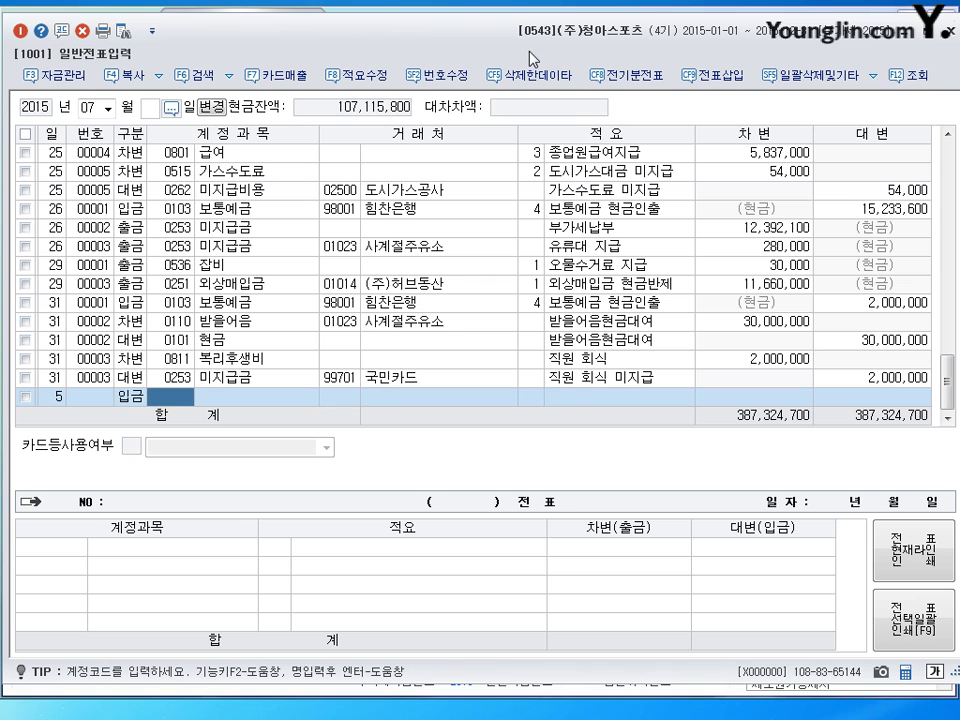
{"action": "type", "text": "대여"}
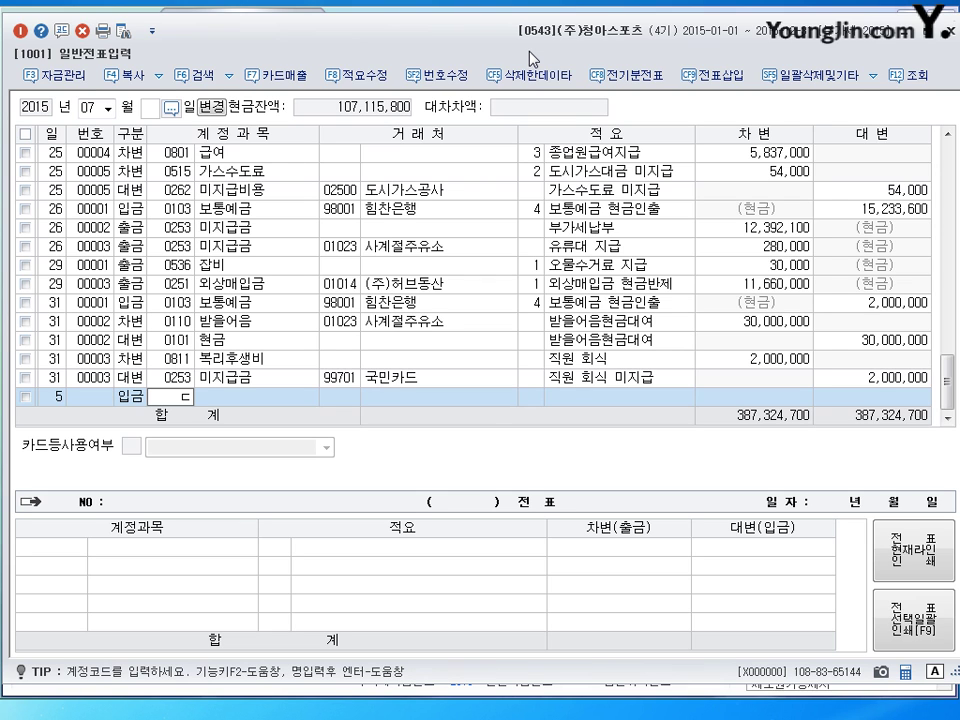
{"action": "key", "text": "Return"}
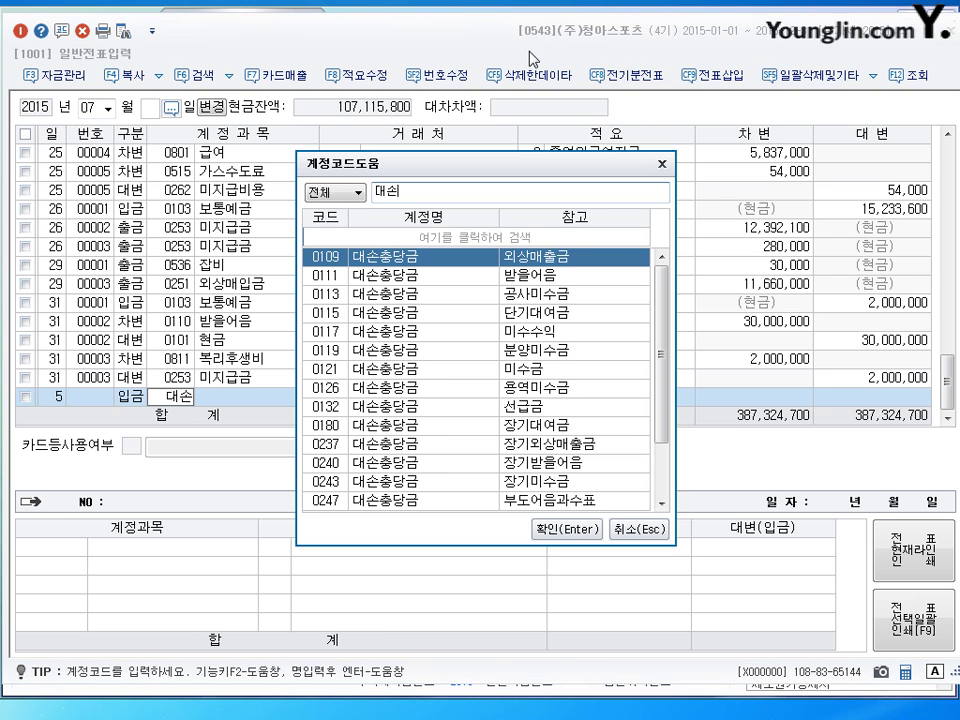
{"action": "key", "text": "Return"}
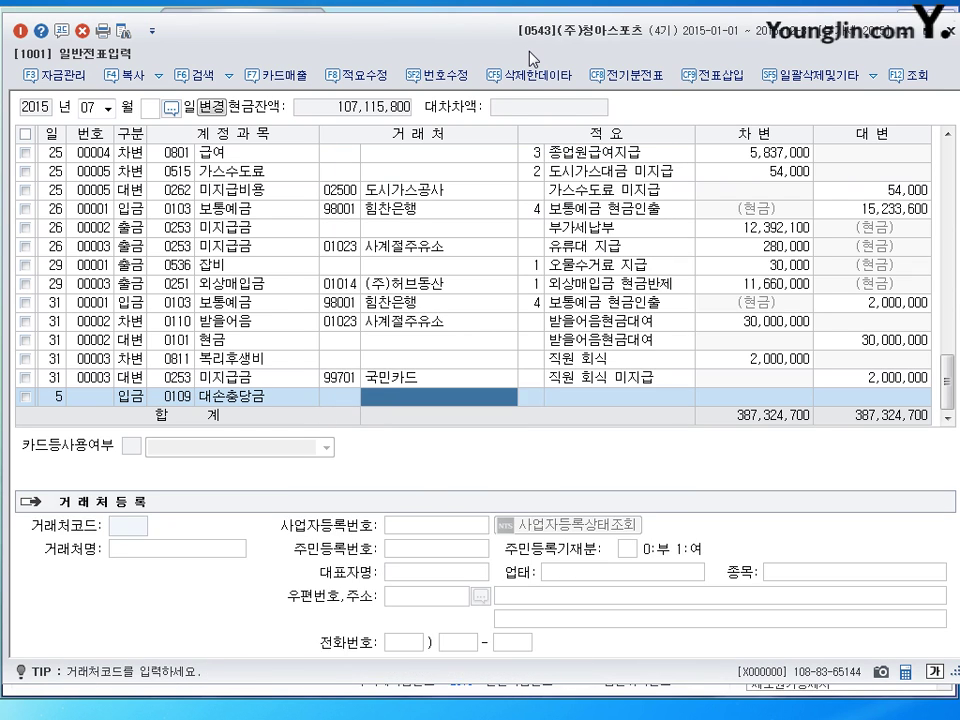
{"action": "key", "text": "Return"}
{"action": "key", "text": "Return"}
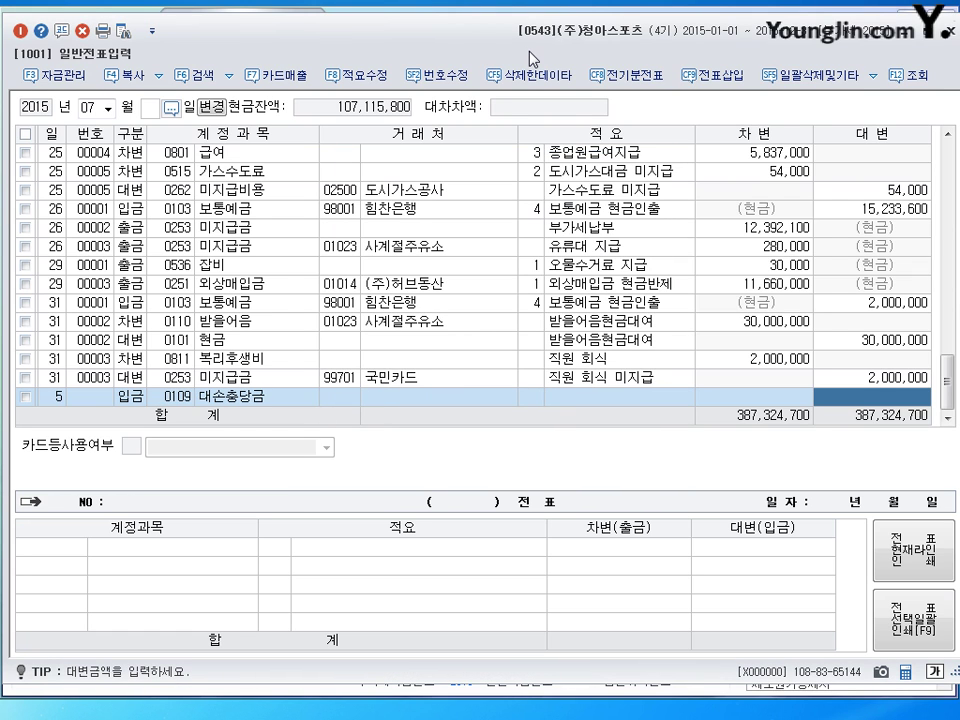
{"action": "type", "text": "4500000"}
{"action": "key", "text": "Return"}
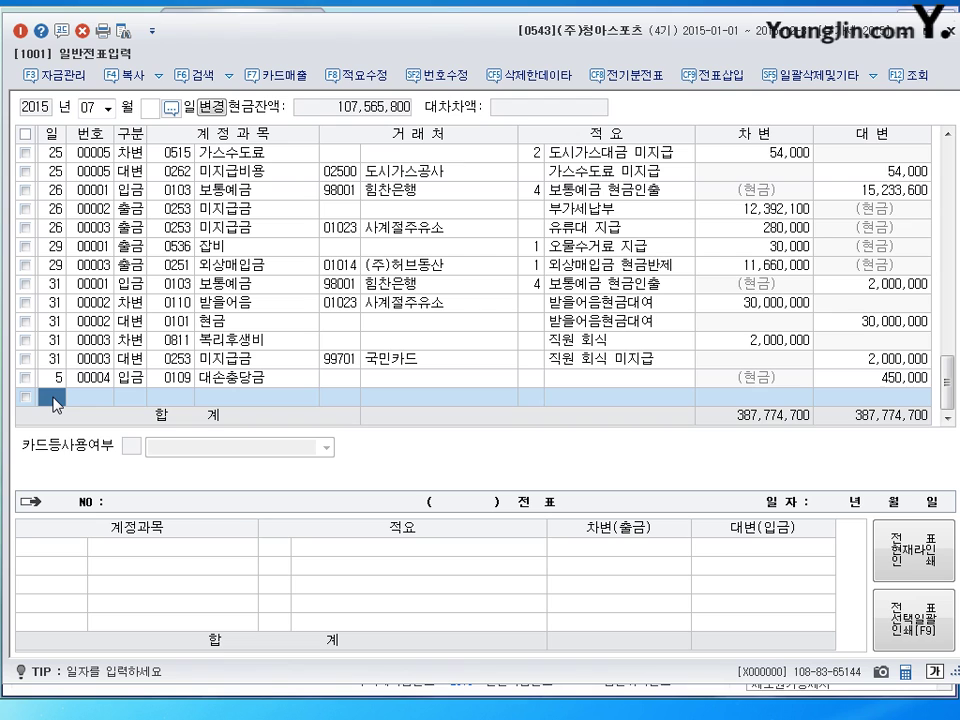
On July 13, debit 0226 개발비 for 10,000,000
{"action": "type", "text": "13"}
{"action": "key", "text": "Return"}
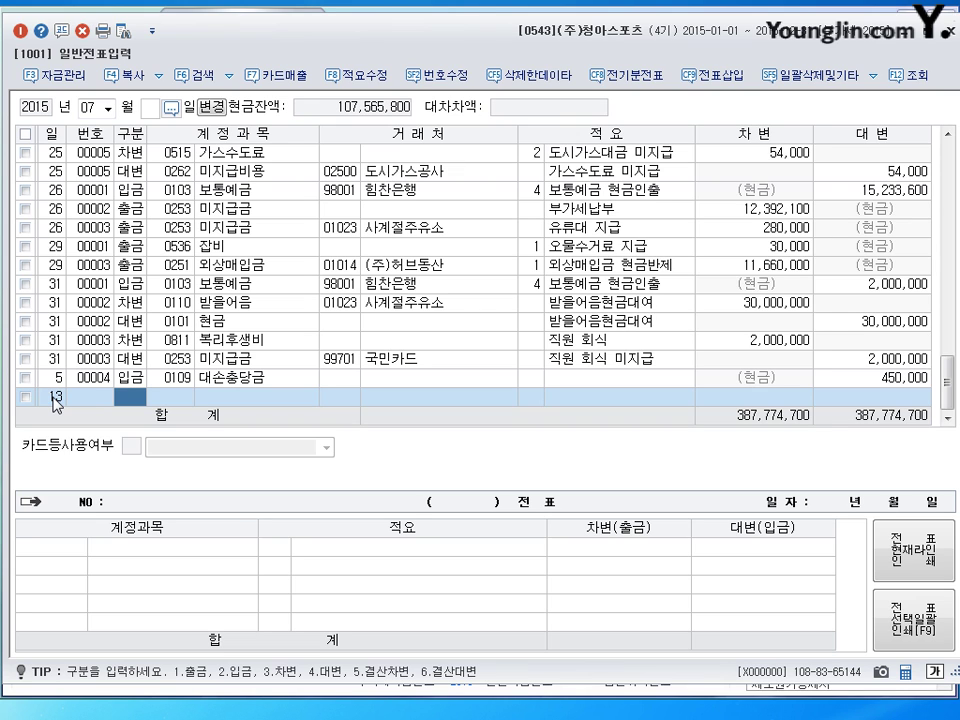
{"action": "type", "text": "3"}
{"action": "key", "text": "Return"}
{"action": "type", "text": "0226"}
{"action": "key", "text": "Return"}
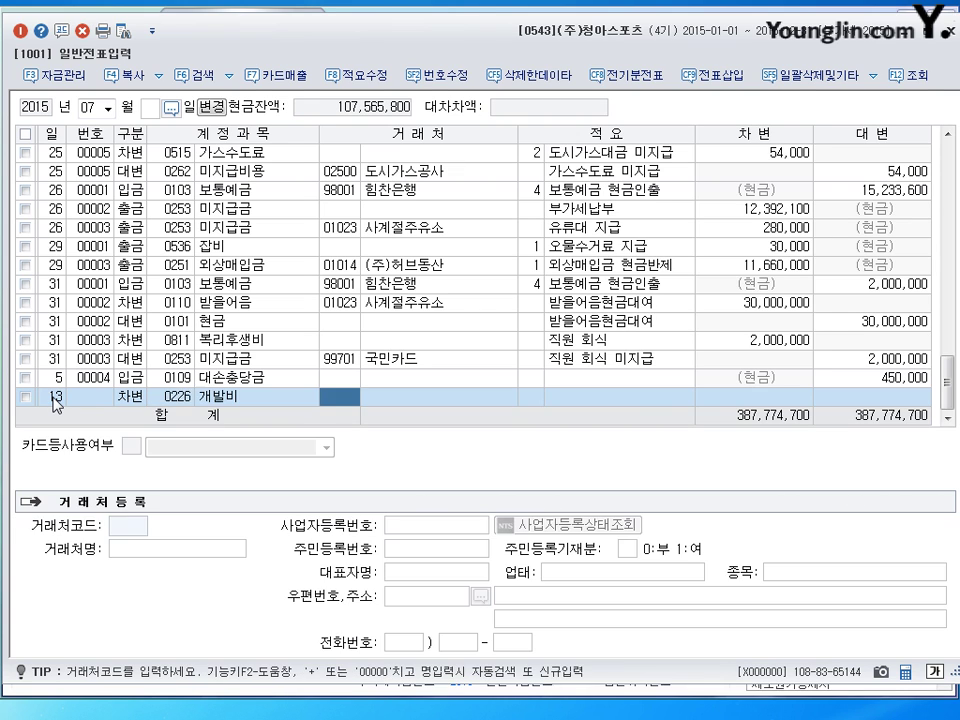
{"action": "key", "text": "Return"}
{"action": "key", "text": "Return"}
{"action": "type", "text": "10000000"}
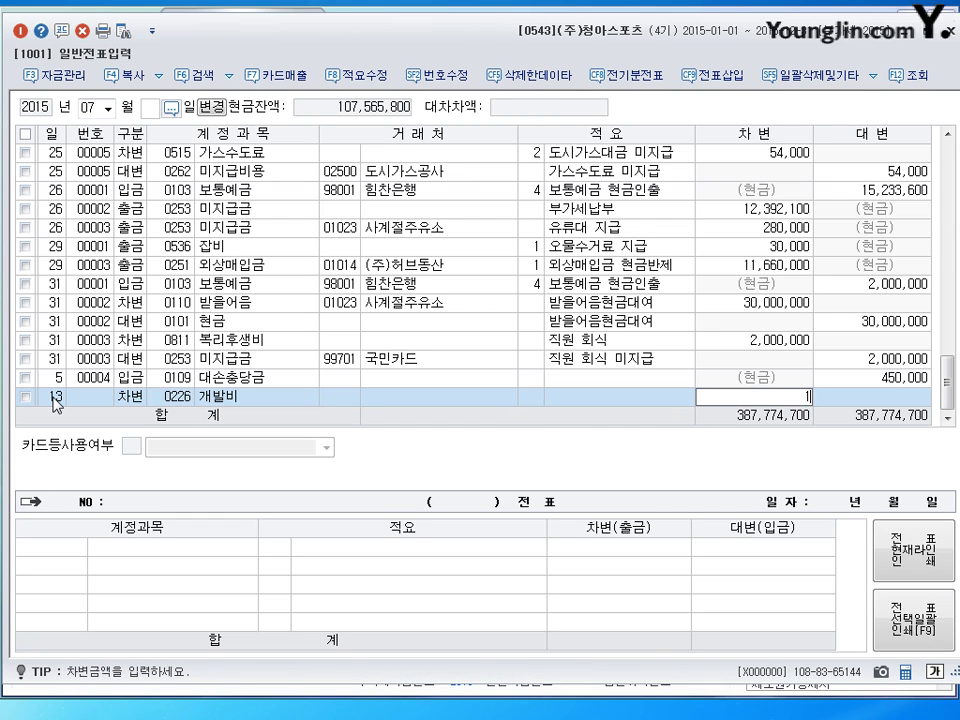
Credit 0103 보통예금 for the matching 10,000,000 and begin a new line dated the 18th
{"action": "key", "text": "Return"}
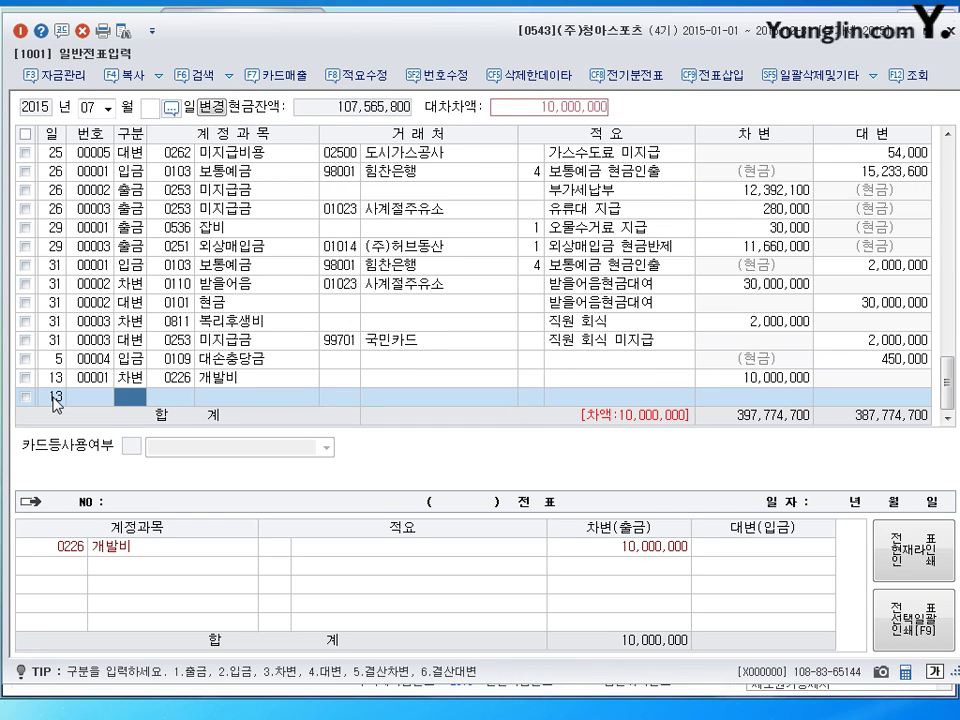
{"action": "type", "text": "4"}
{"action": "key", "text": "Return"}
{"action": "type", "text": "0103"}
{"action": "key", "text": "Return"}
{"action": "key", "text": "Return"}
{"action": "key", "text": "Return"}
{"action": "key", "text": "Return"}
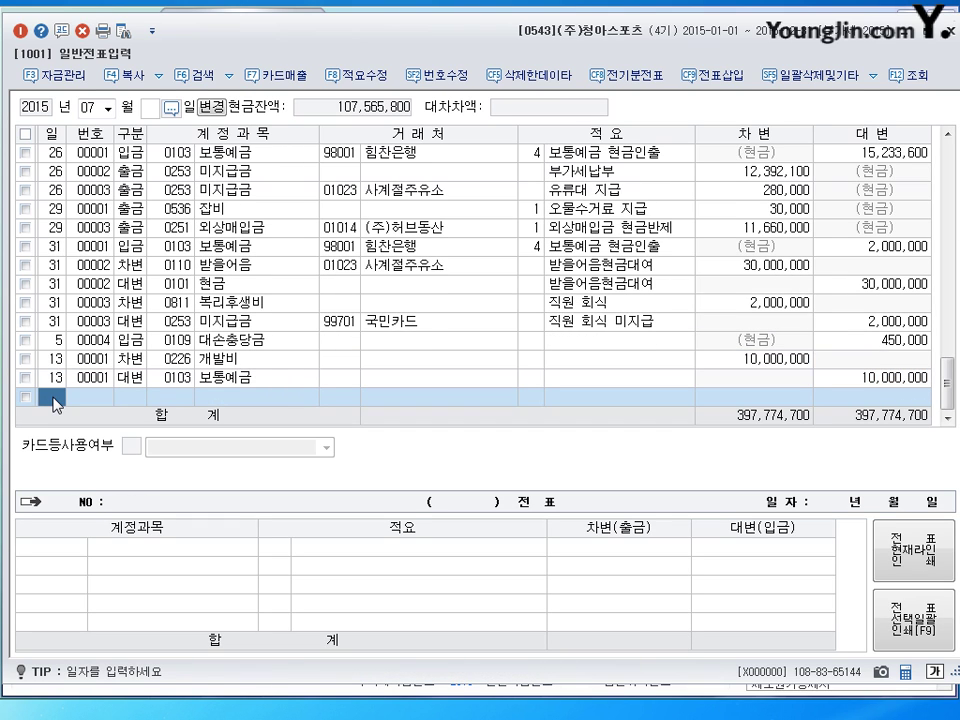
{"action": "type", "text": "18"}
{"action": "key", "text": "Return"}
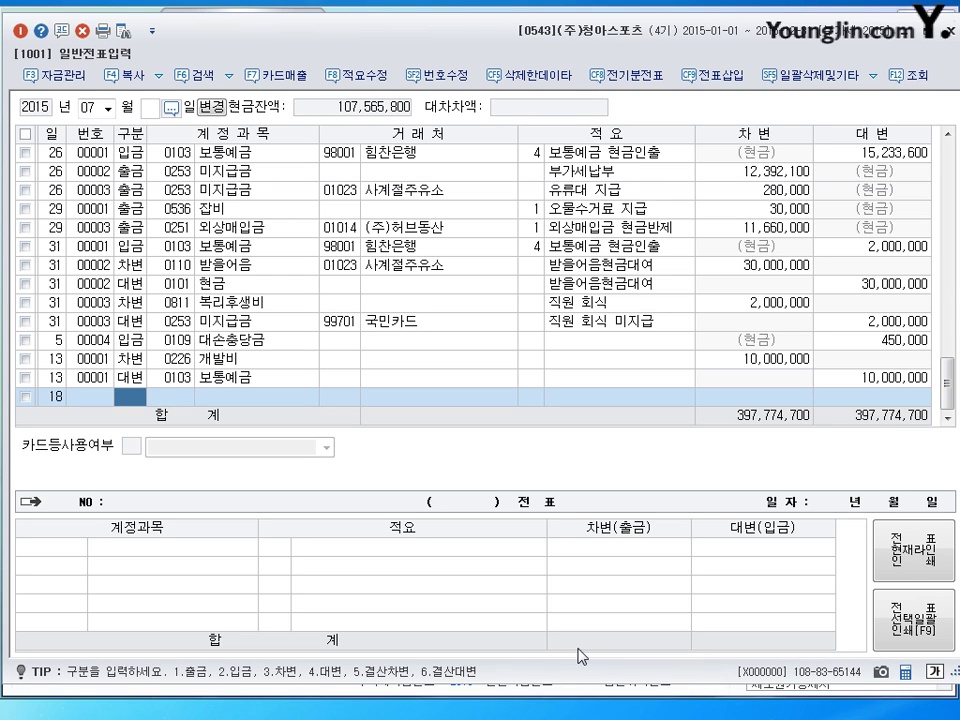
Debit 0103 보통예금 for 24,880,000 on July 18
{"action": "type", "text": "3"}
{"action": "key", "text": "Return"}
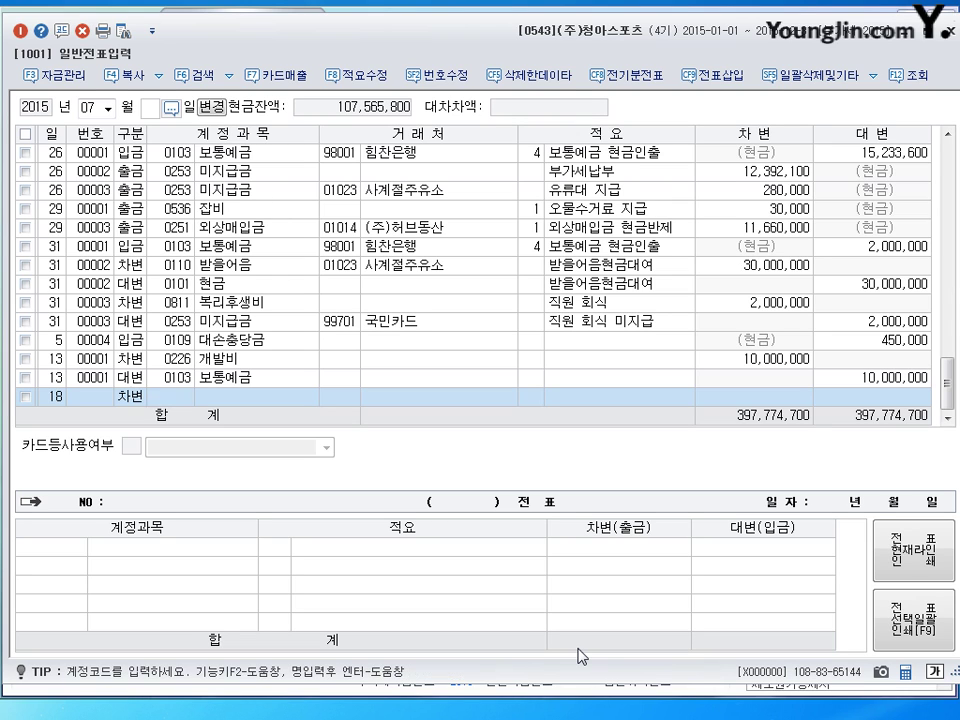
{"action": "type", "text": "103"}
{"action": "key", "text": "Return"}
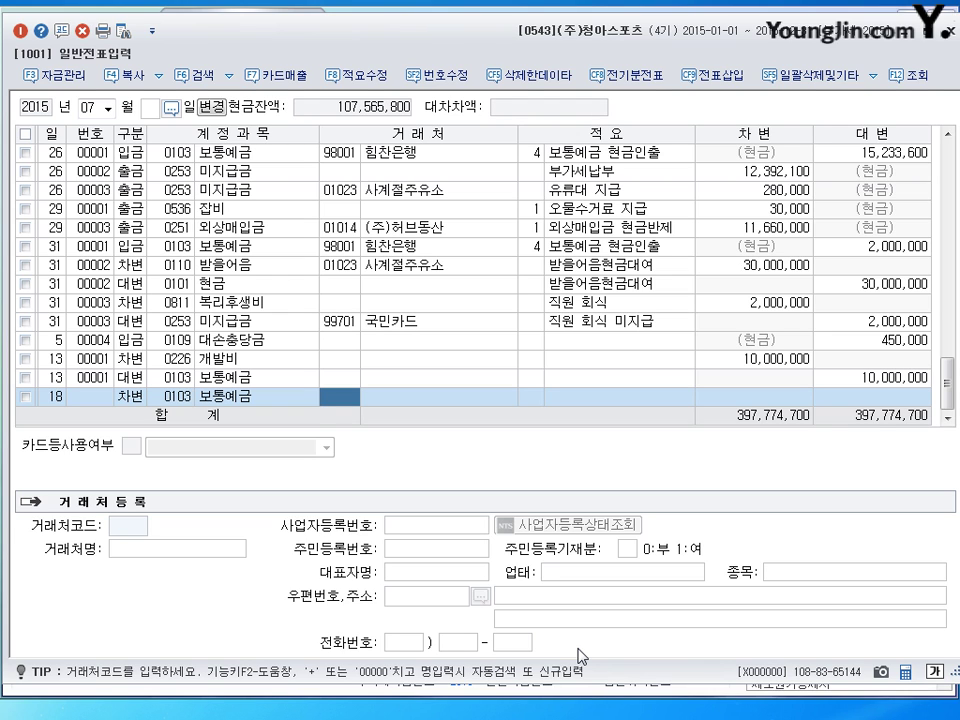
{"action": "type", "text": "24"}
{"action": "key", "text": "BackSpace"}
{"action": "key", "text": "BackSpace"}
{"action": "key", "text": "Return"}
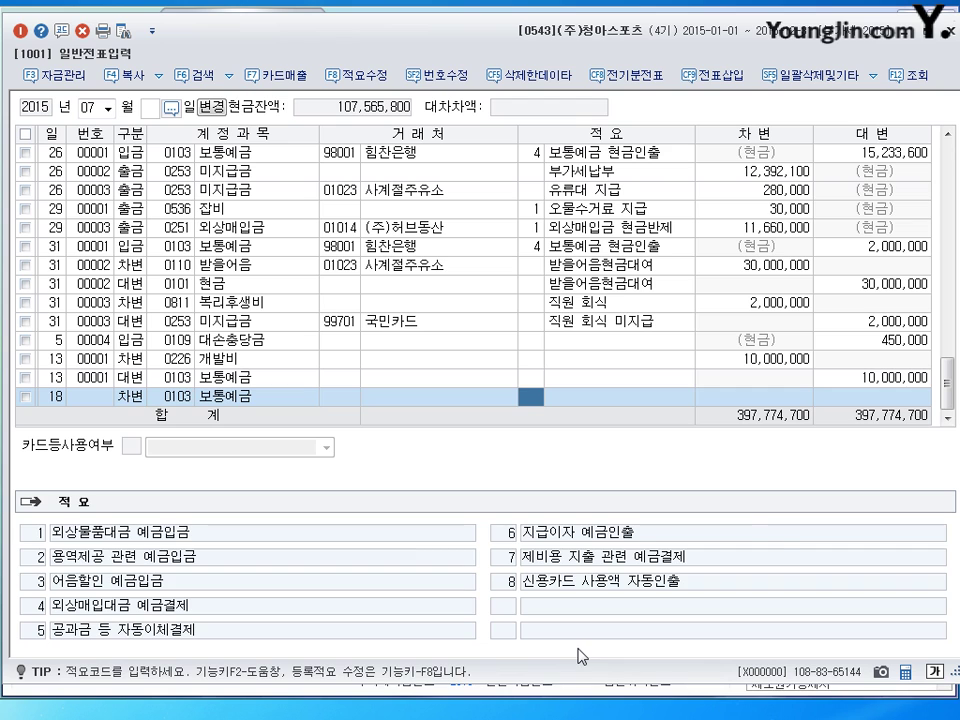
{"action": "key", "text": "Return"}
{"action": "type", "text": "24"}
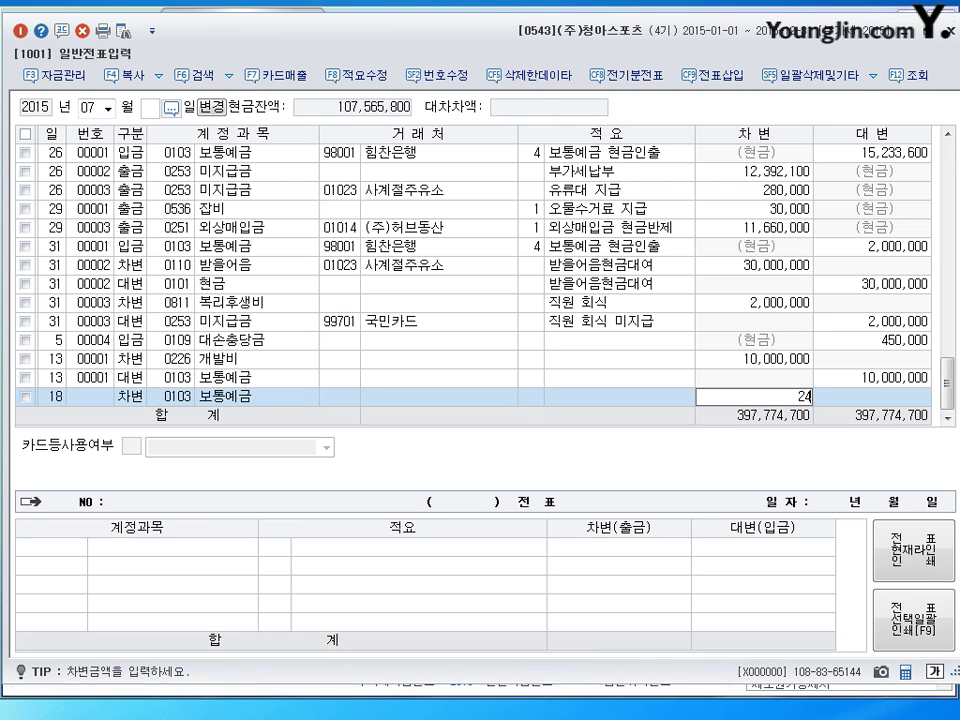
{"action": "type", "text": ",880,000"}
{"action": "key", "text": "Return"}
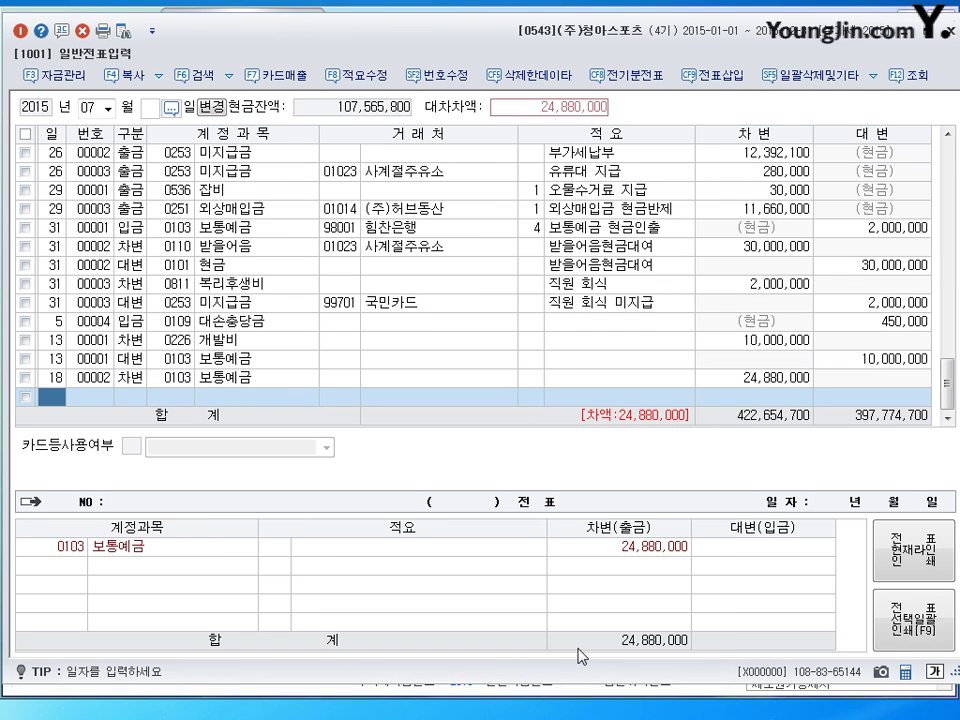
{"action": "key", "text": "Return"}
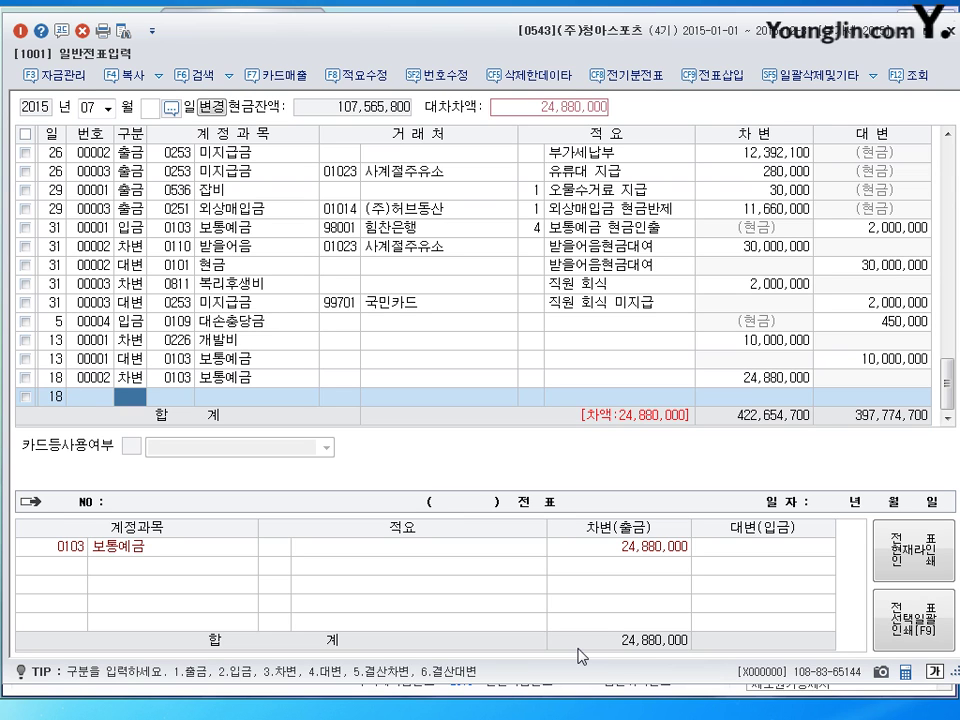
Credit 0331 자본금 for 10,000,000
{"action": "type", "text": "4331"}
{"action": "key", "text": "Return"}
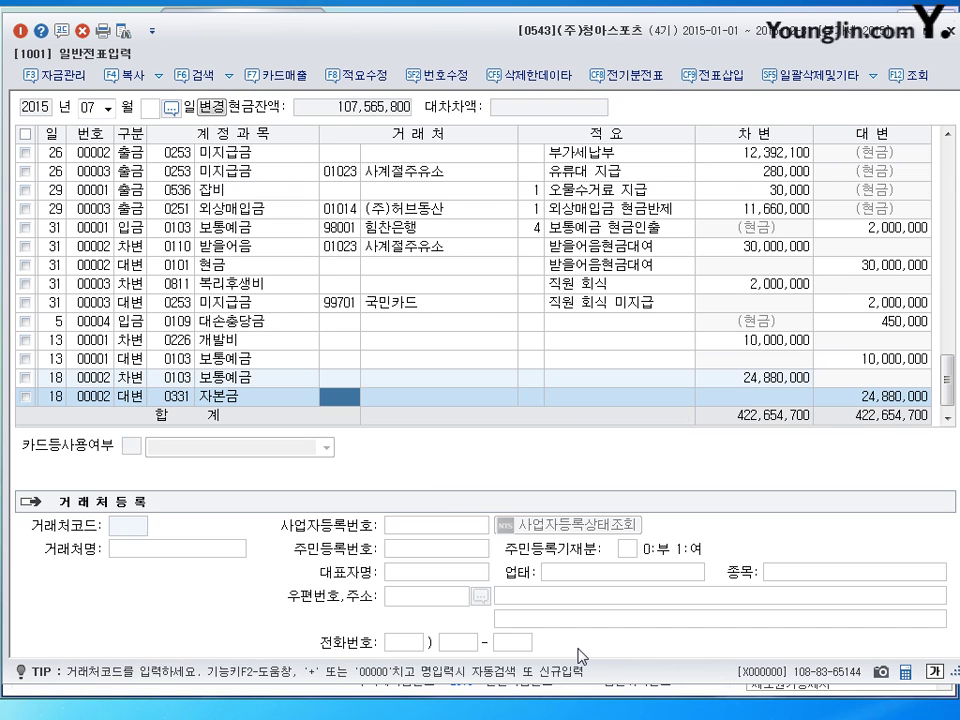
{"action": "key", "text": "Return"}
{"action": "key", "text": "Return"}
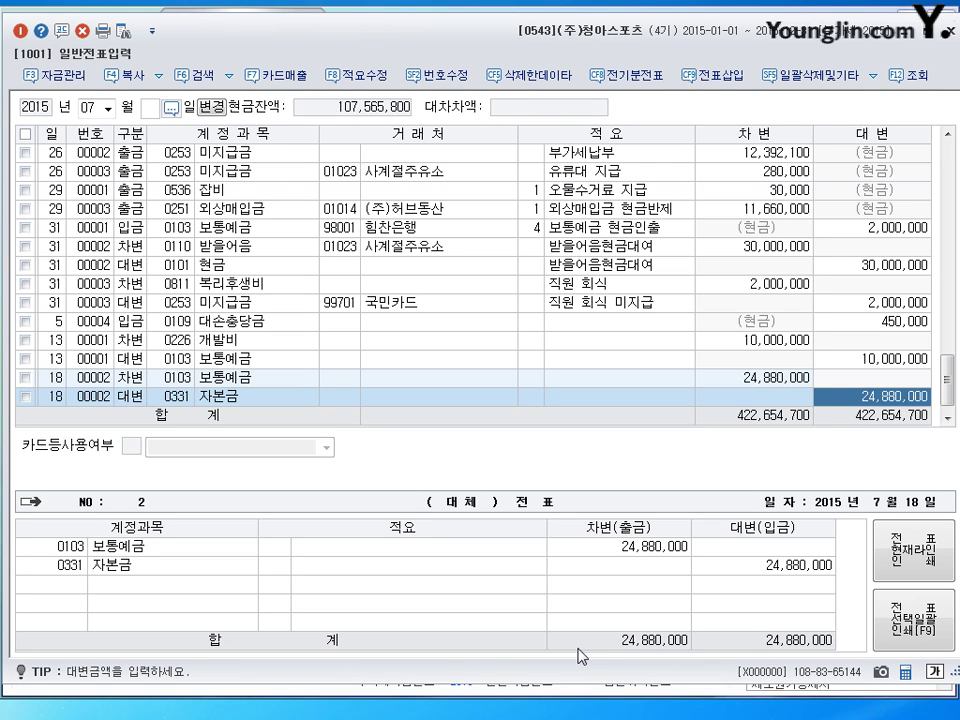
{"action": "type", "text": "10000000"}
{"action": "key", "text": "Return"}
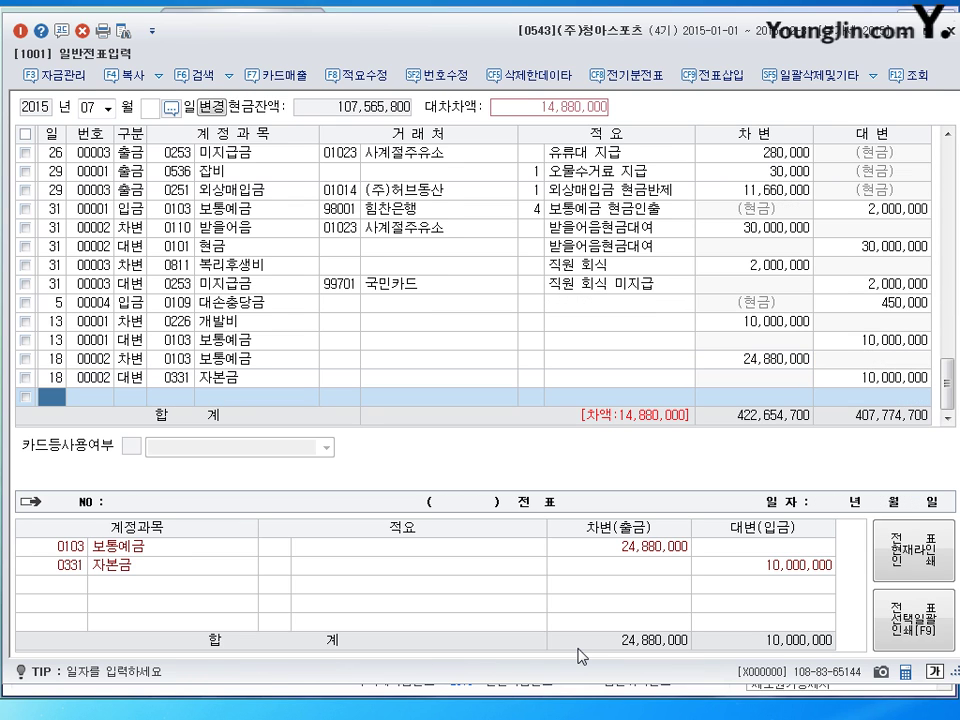
Credit 0341 주식발행초과금 for the remaining 14,880,000 on day 18
{"action": "type", "text": "18"}
{"action": "key", "text": "Return"}
{"action": "type", "text": "4"}
{"action": "key", "text": "Return"}
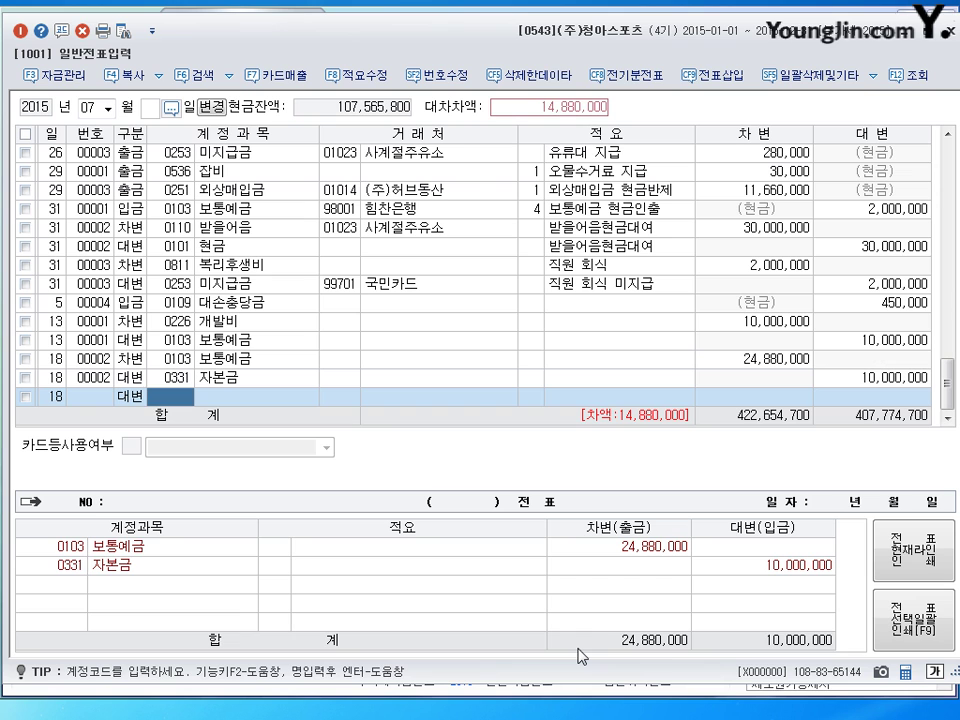
{"action": "type", "text": "341"}
{"action": "key", "text": "Return"}
{"action": "key", "text": "Return"}
{"action": "key", "text": "Return"}
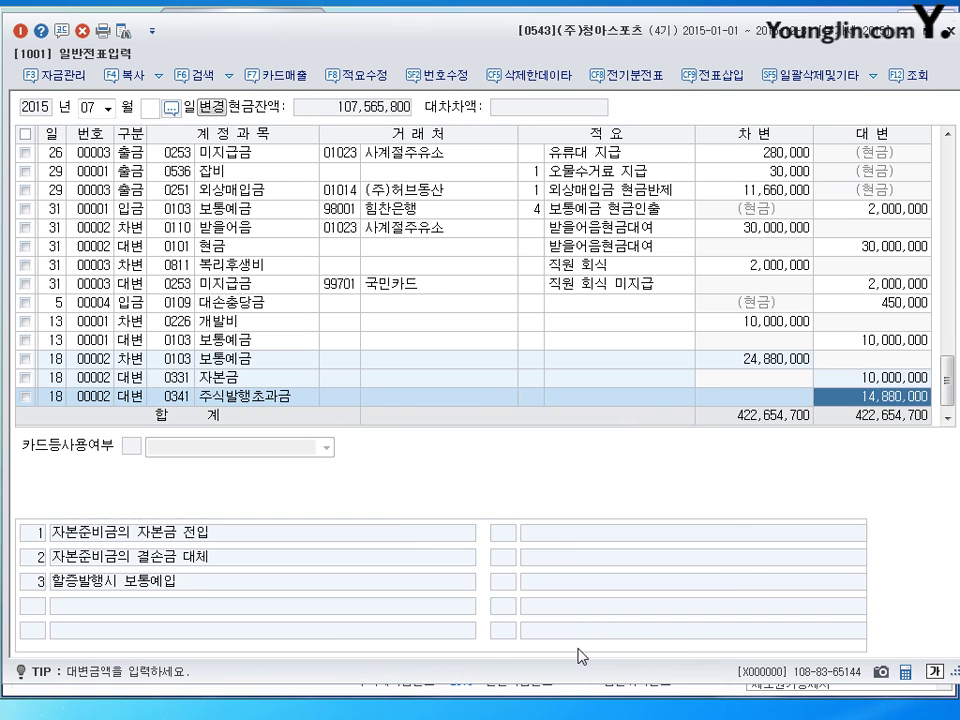
{"action": "key", "text": "Return"}
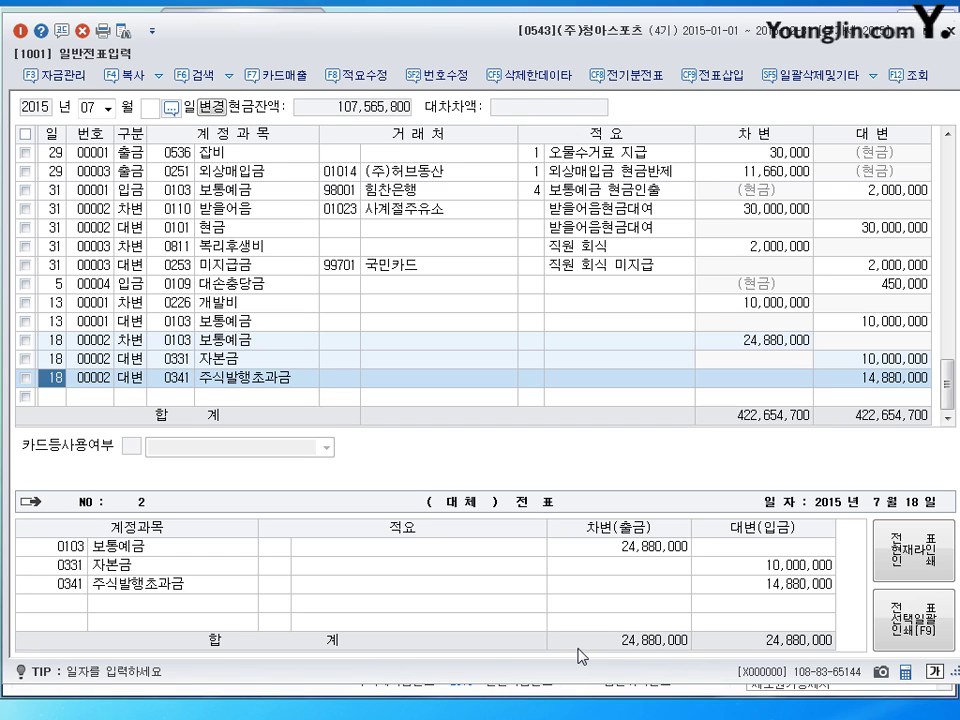
{"action": "left_click", "coordinate": [52, 397]}
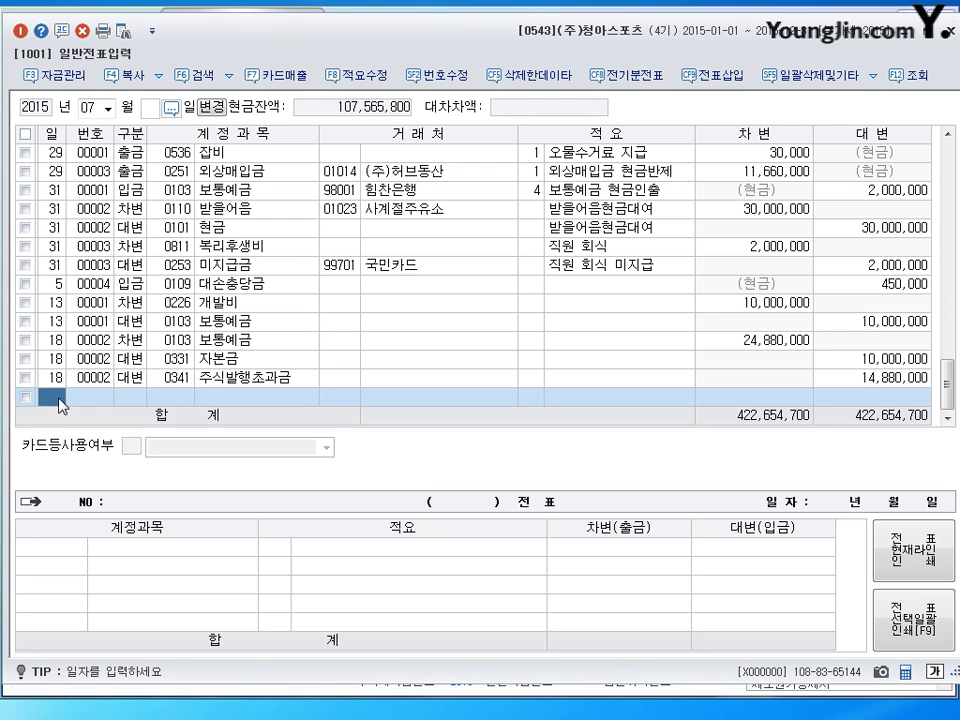
On July 27, debit 0131 선급금 for 2,000,000 with partner (주)삼성개발
{"action": "type", "text": "27"}
{"action": "key", "text": "Return"}
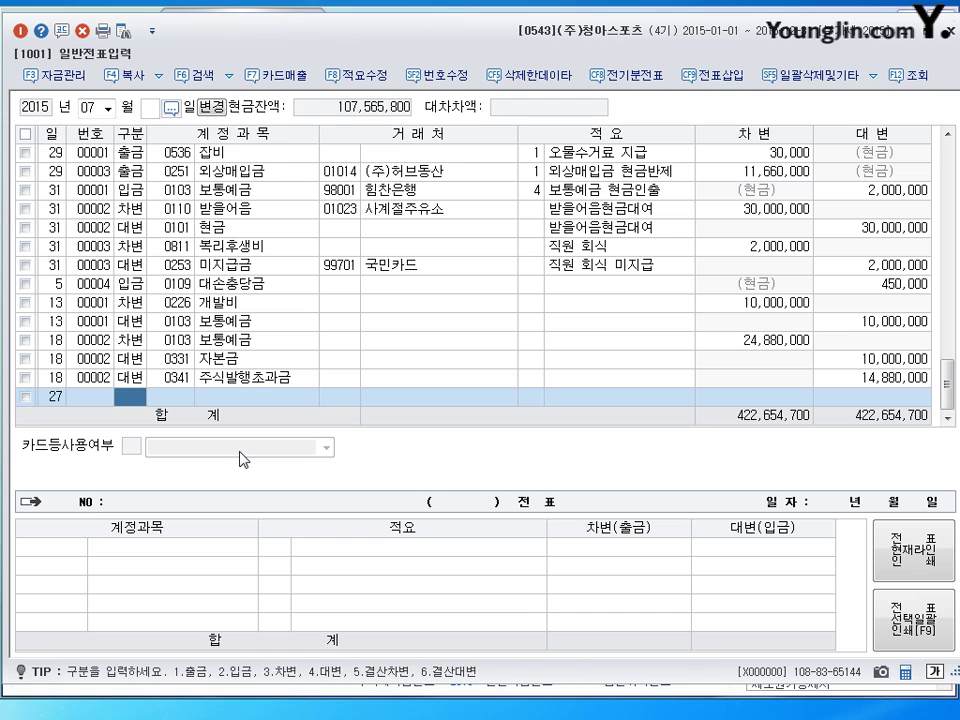
{"action": "type", "text": "3"}
{"action": "key", "text": "Return"}
{"action": "type", "text": "131"}
{"action": "key", "text": "Return"}
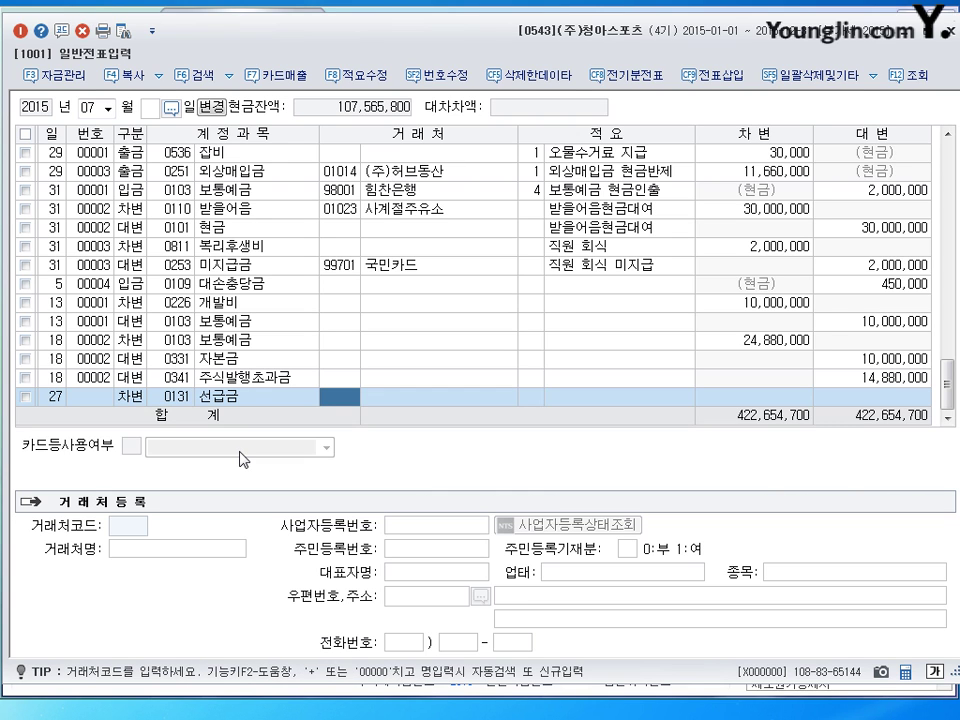
{"action": "type", "text": "삼ㅅ"}
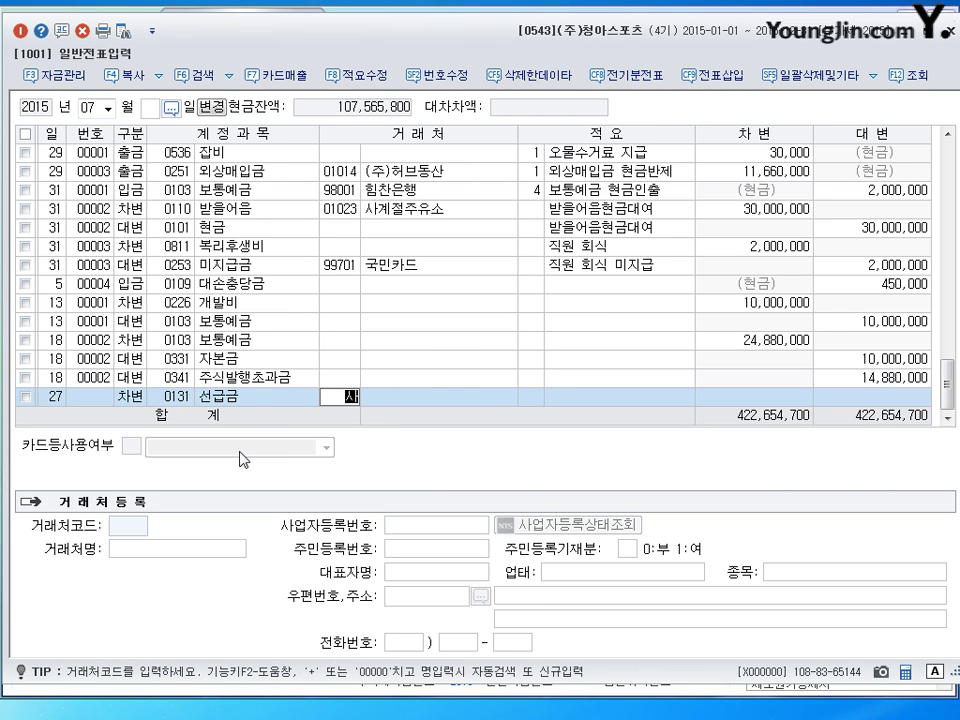
{"action": "type", "text": "ㅓㅇ"}
{"action": "key", "text": "Return"}
{"action": "key", "text": "Return"}
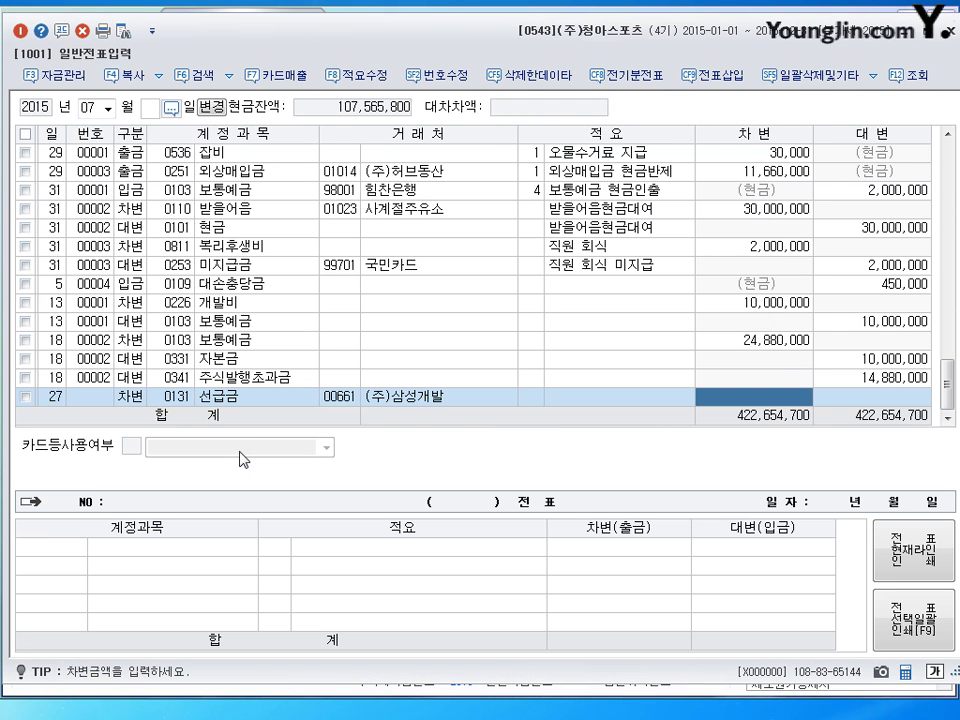
{"action": "type", "text": "2000000"}
{"action": "key", "text": "Return"}
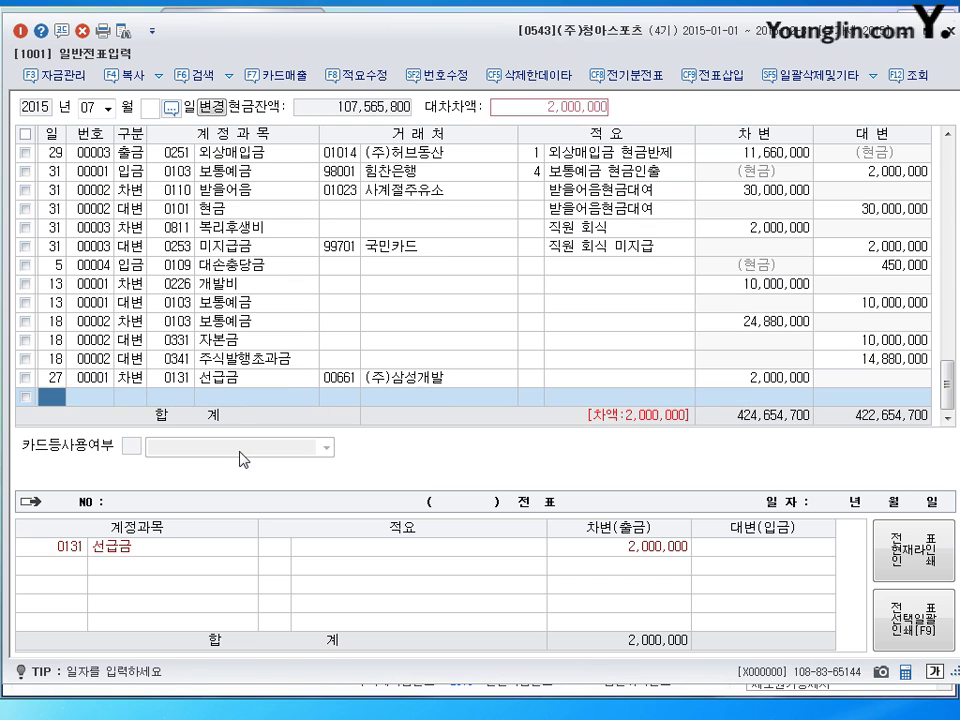
Credit 0102 당좌예금 for the matching 2,000,000 and review the finished voucher
{"action": "key", "text": "Return"}
{"action": "type", "text": "4"}
{"action": "key", "text": "Return"}
{"action": "type", "text": "102"}
{"action": "key", "text": "Return"}
{"action": "key", "text": "Return"}
{"action": "key", "text": "Return"}
{"action": "key", "text": "Return"}
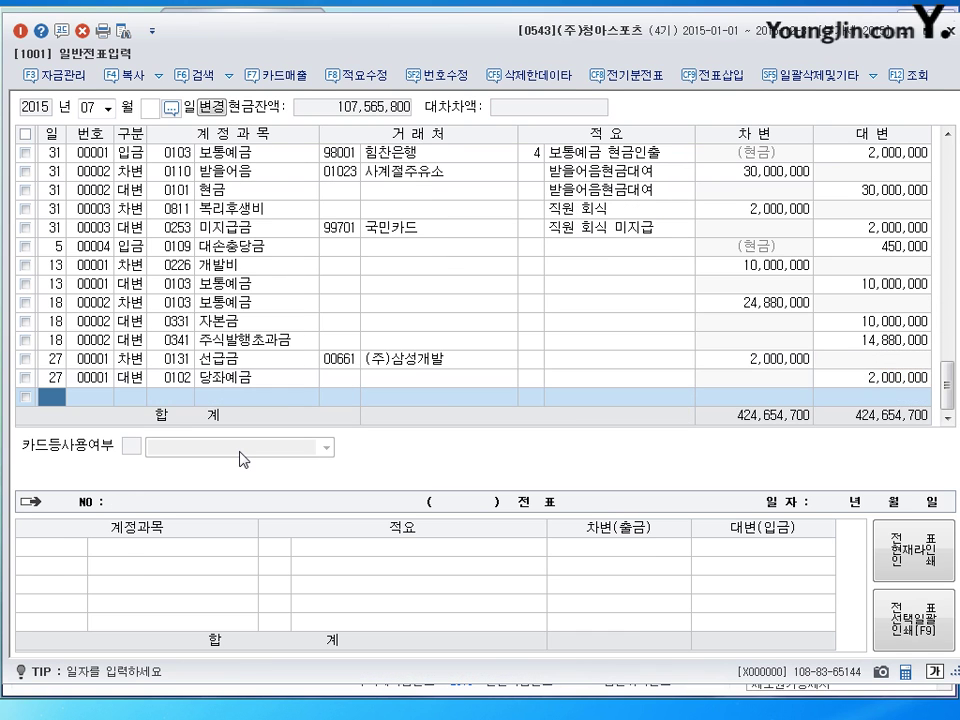
{"action": "key", "text": "Up"}
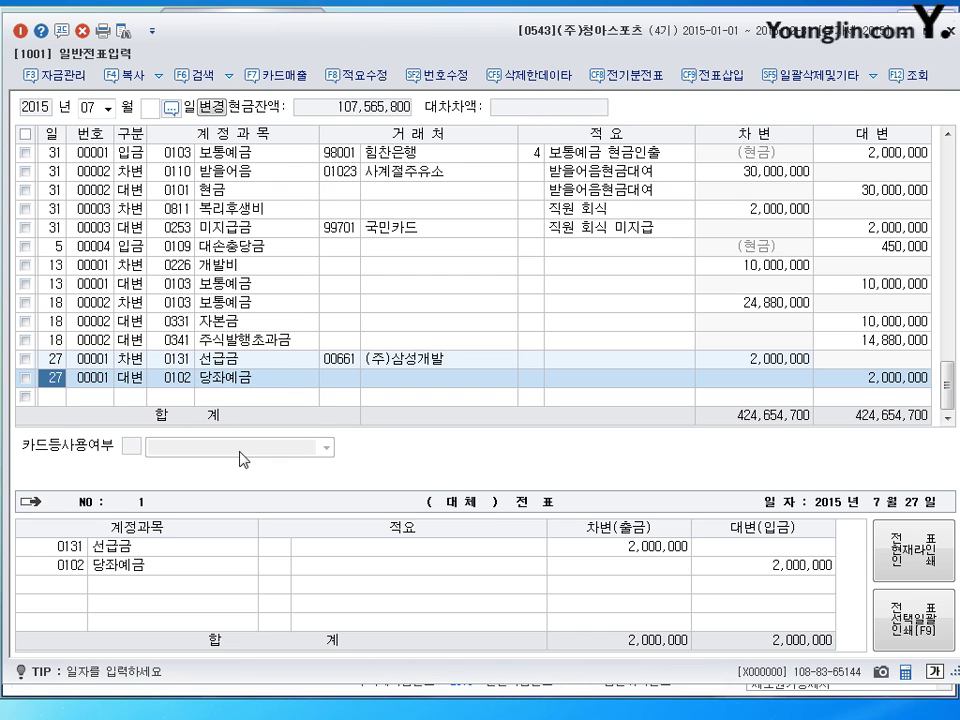
{"action": "key", "text": "Return"}
Start a general journal entry dated August 6
{"action": "type", "text": "08"}
{"action": "key", "text": "Return"}
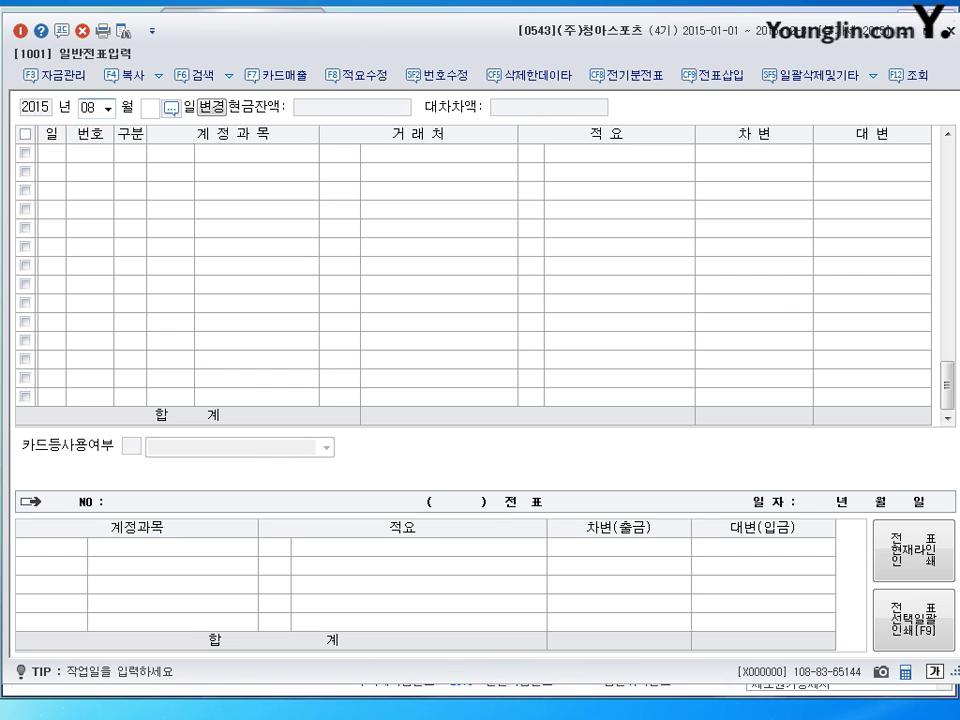
{"action": "type", "text": "6"}
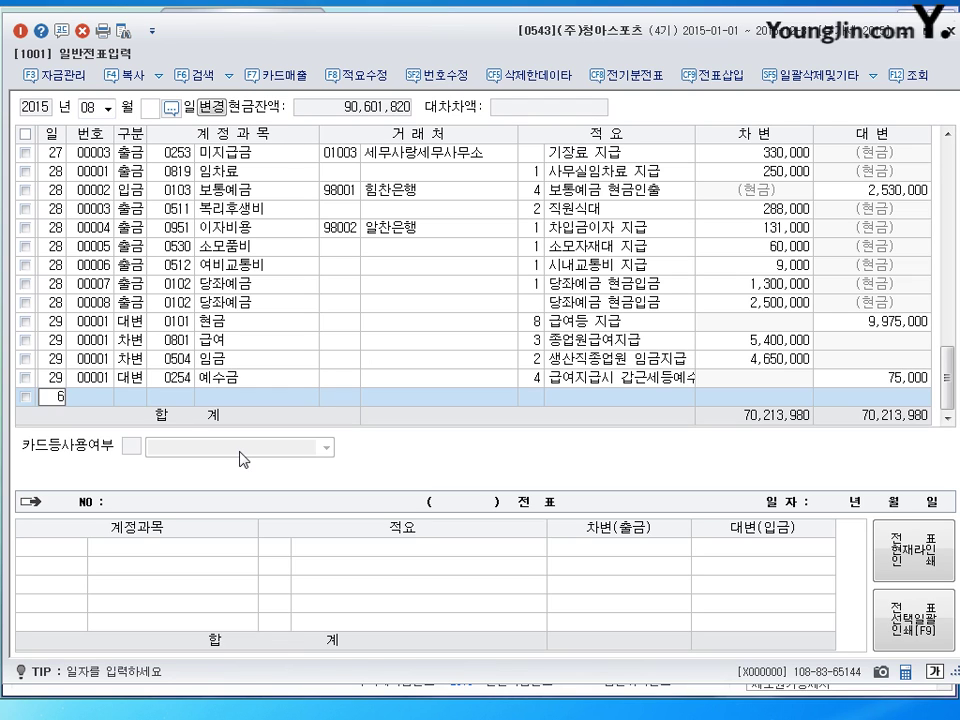
{"action": "key", "text": "Return"}
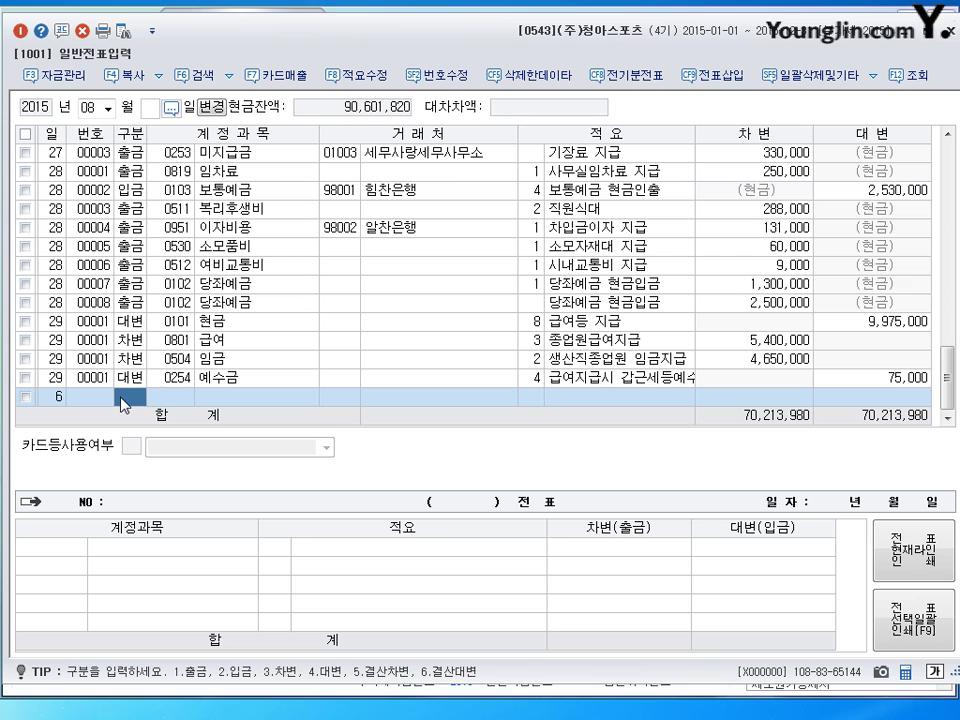
Debit 0520 수선비 3,000,000 and credit 0102 당좌예금 on the August 6 voucher
{"action": "type", "text": "3"}
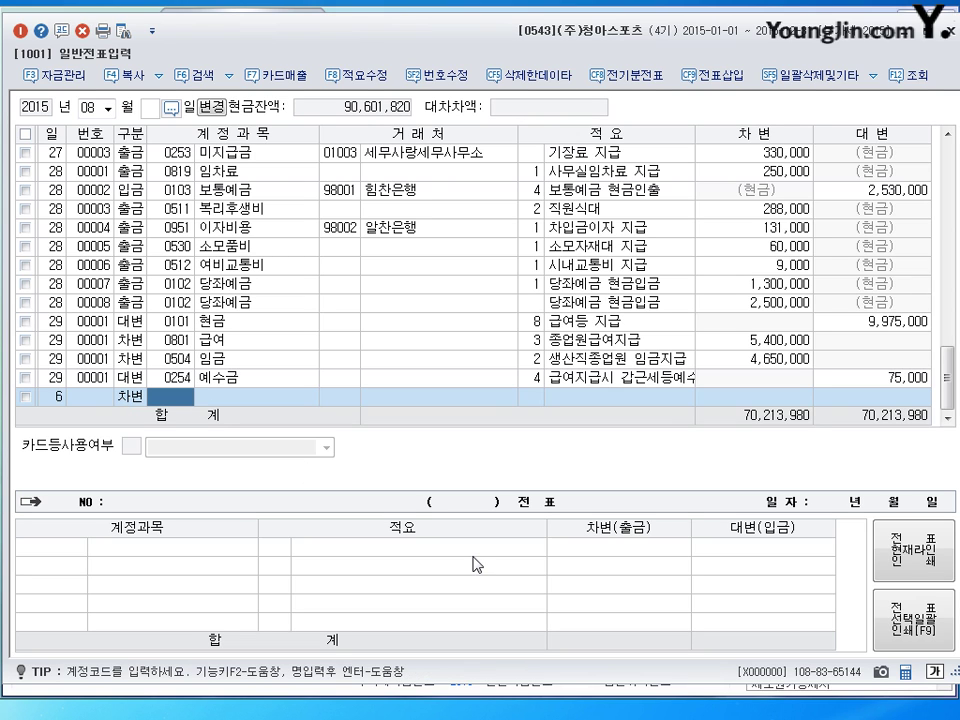
{"action": "type", "text": "0520"}
{"action": "key", "text": "Return"}
{"action": "key", "text": "Return"}
{"action": "key", "text": "Return"}
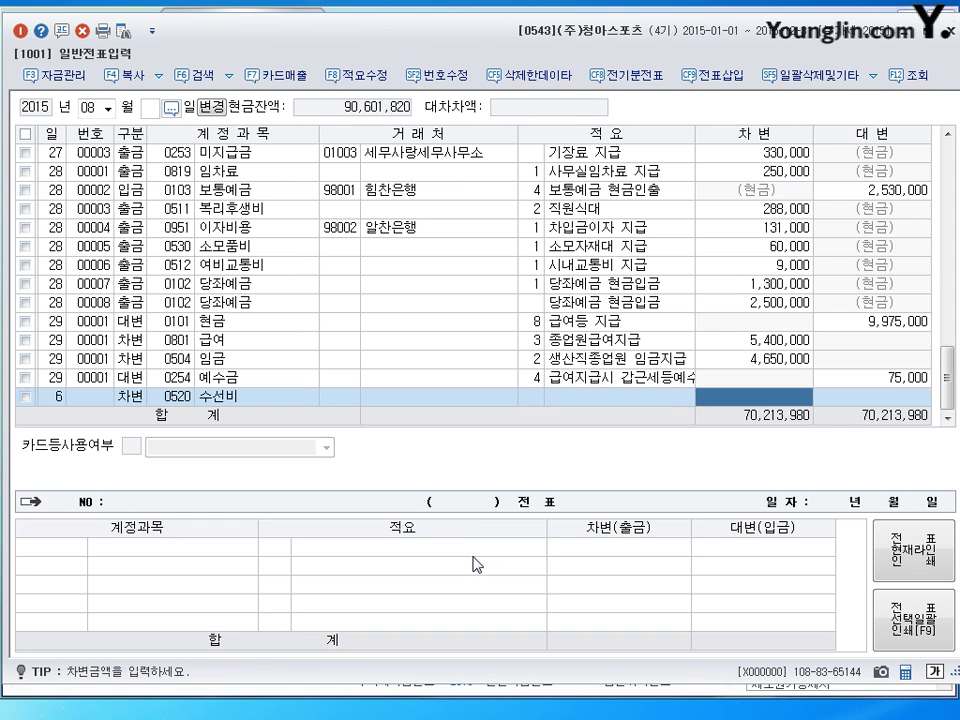
{"action": "type", "text": "3000000"}
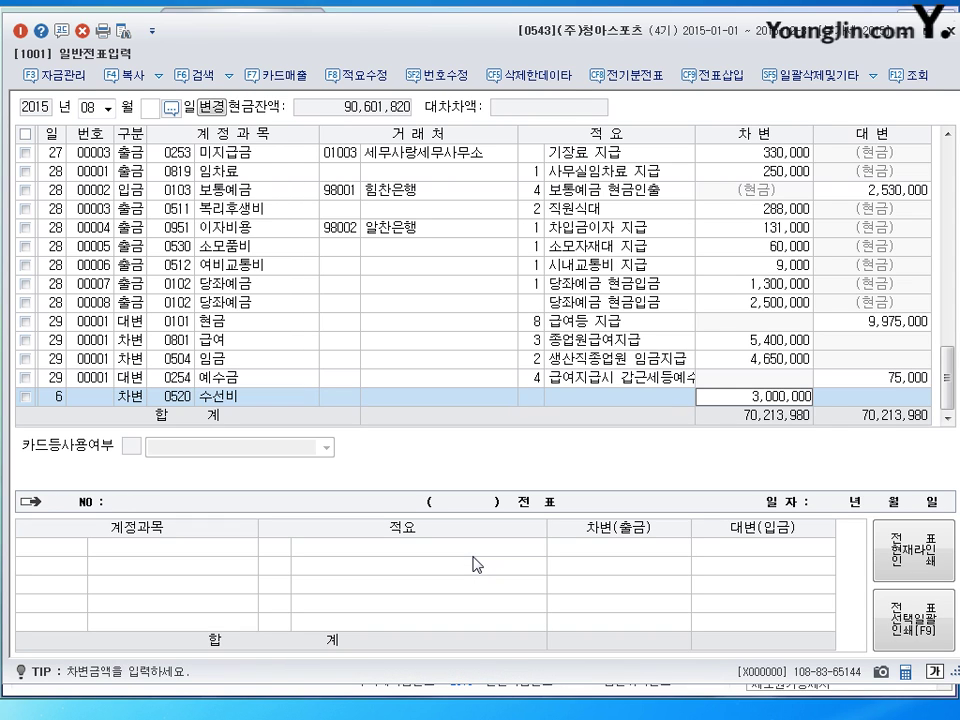
{"action": "key", "text": "Return"}
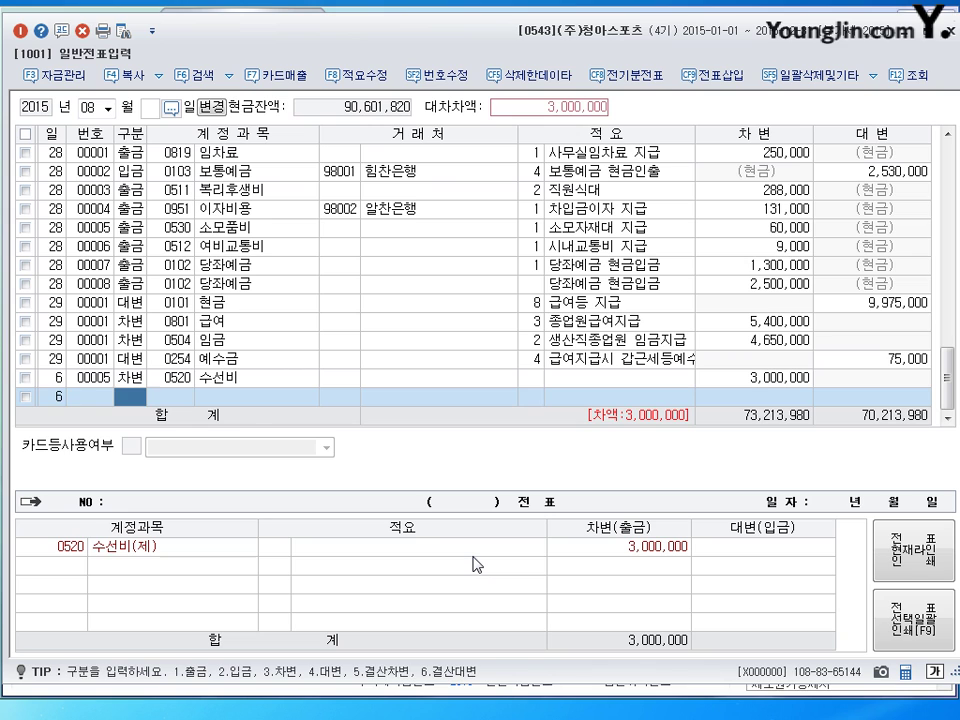
{"action": "type", "text": "4"}
{"action": "key", "text": "Return"}
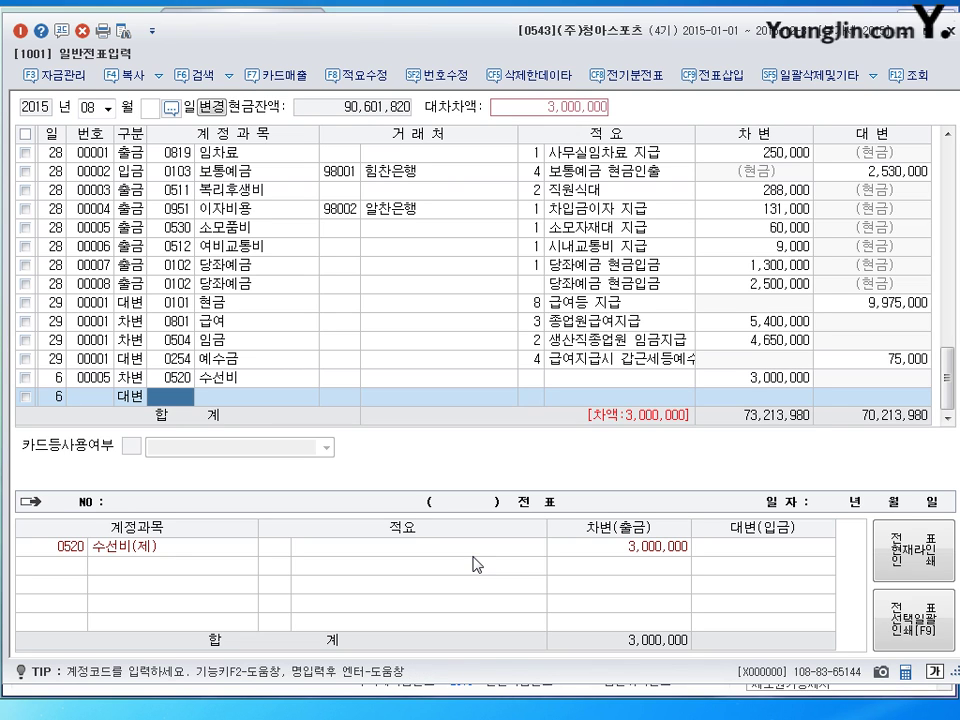
{"action": "type", "text": "102"}
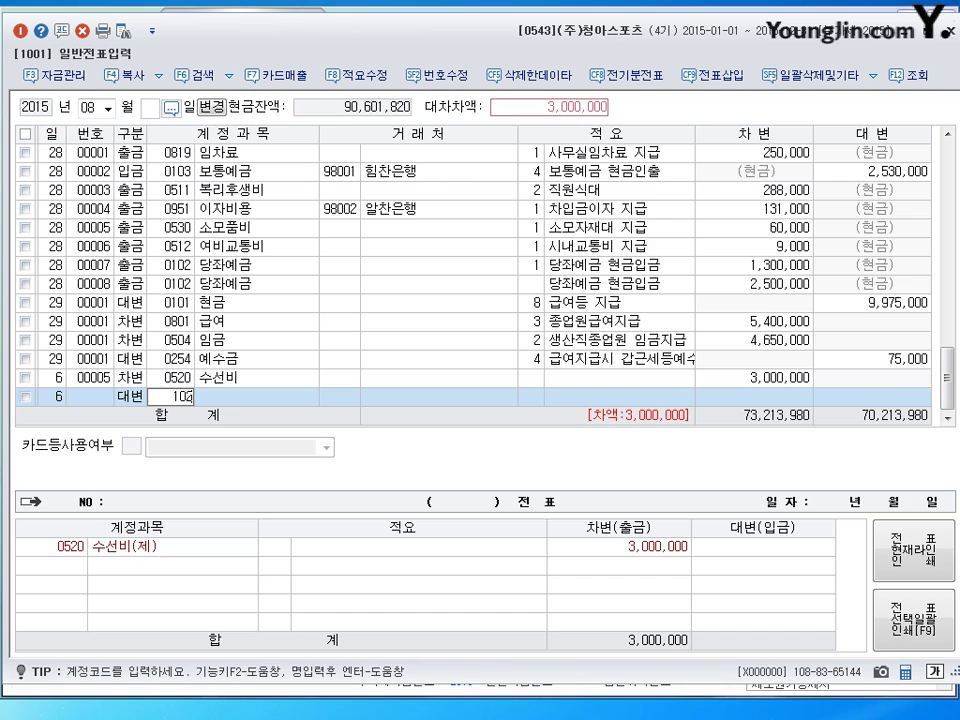
{"action": "key", "text": "Return"}
{"action": "key", "text": "Return"}
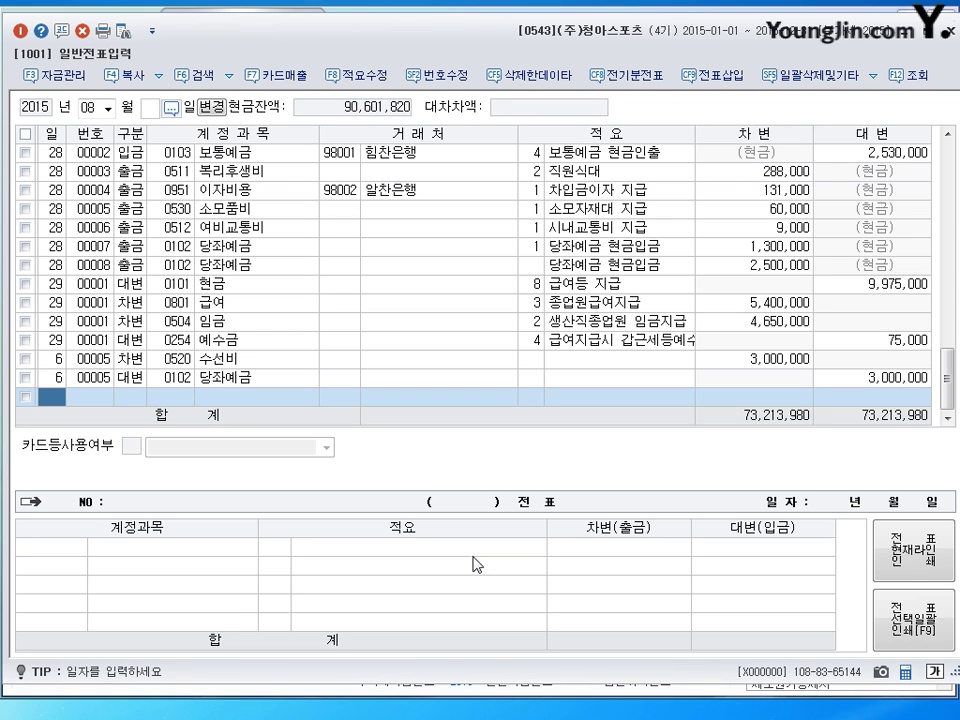
{"action": "key", "text": "Escape"}
Switch the journal to September and start an entry dated the 8th
{"action": "type", "text": "09"}
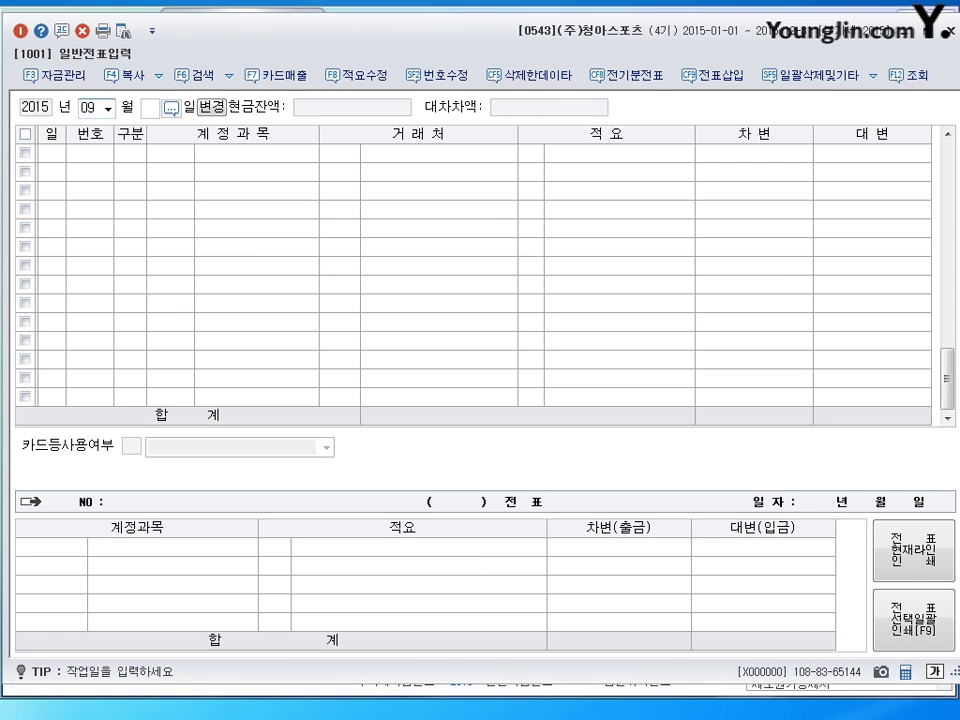
{"action": "key", "text": "Return"}
{"action": "type", "text": "8"}
{"action": "key", "text": "Return"}
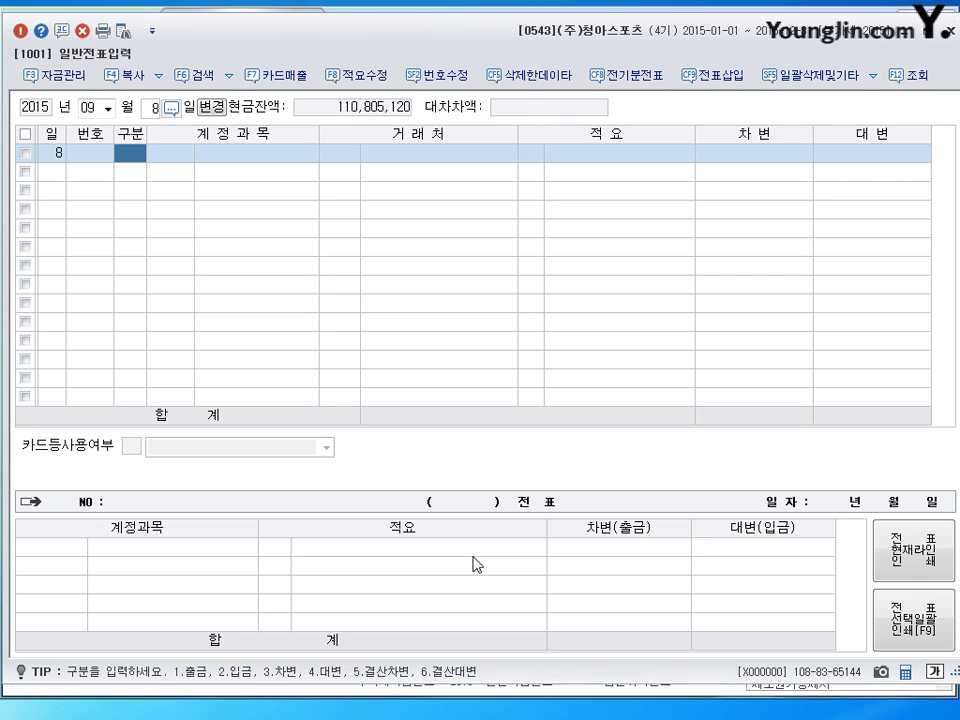
Debit 0183 투자부동산 50,000,000 and credit 0201 토지, then close the general journal
{"action": "type", "text": "3"}
{"action": "key", "text": "Return"}
{"action": "type", "text": "18"}
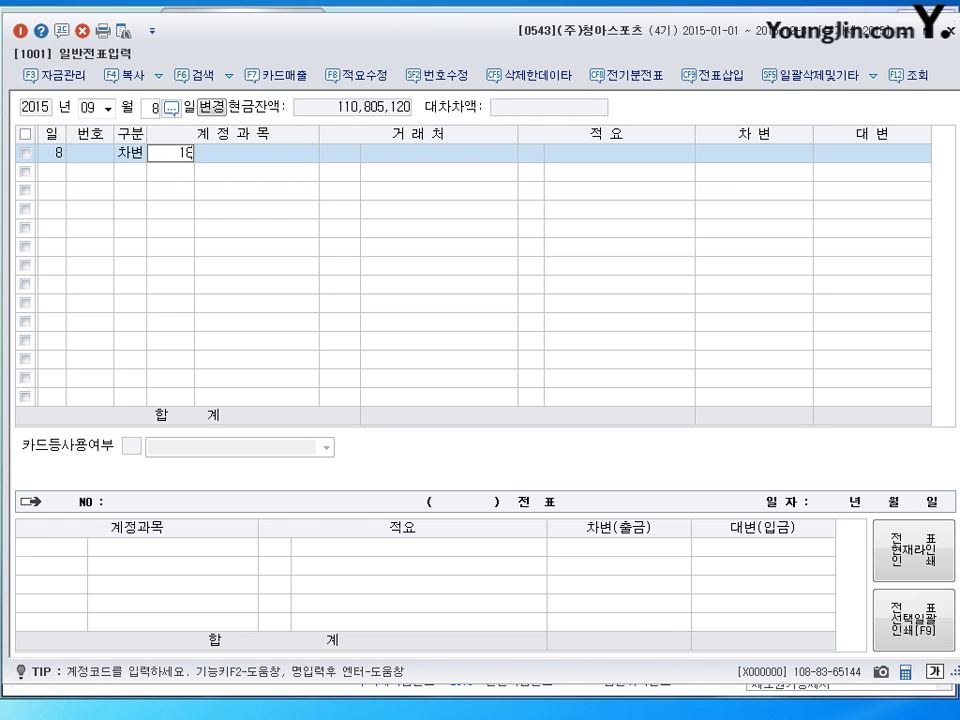
{"action": "type", "text": "3"}
{"action": "key", "text": "Return"}
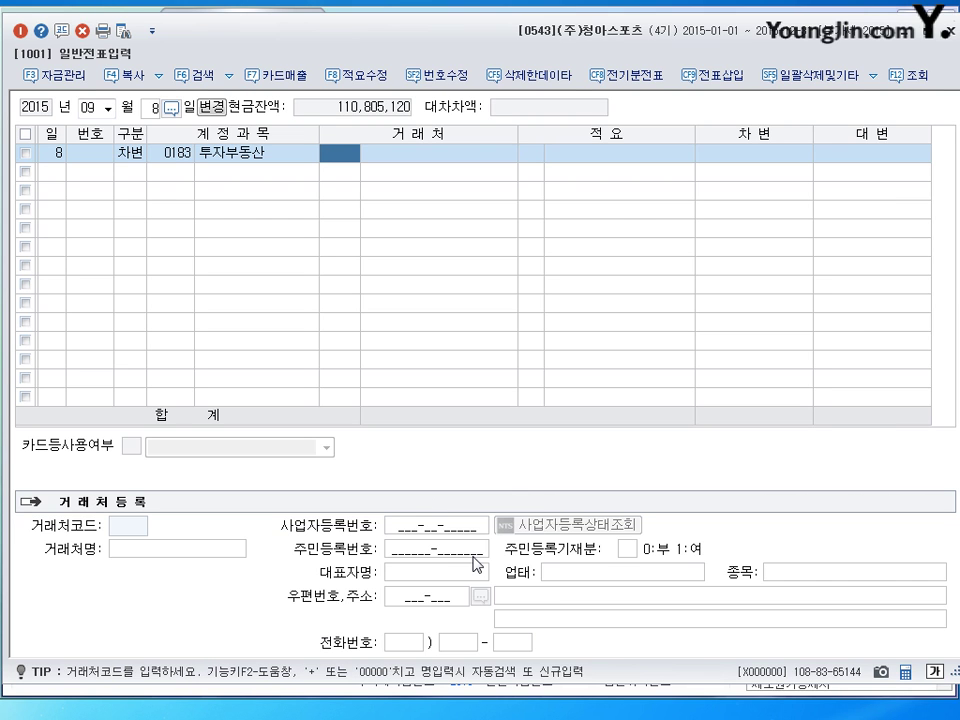
{"action": "key", "text": "Return"}
{"action": "key", "text": "Return"}
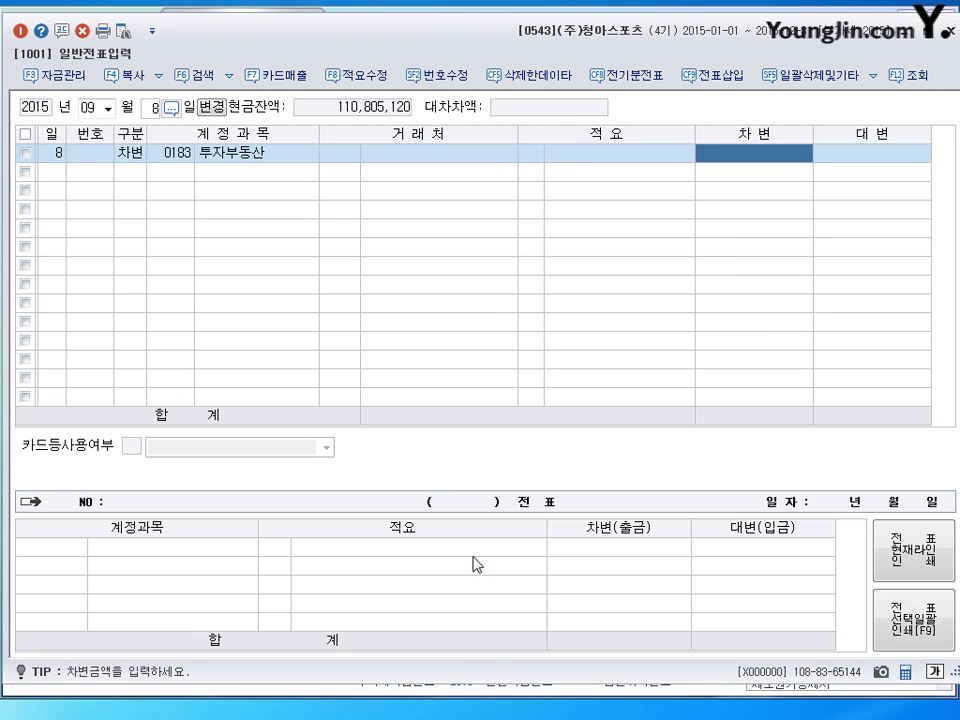
{"action": "type", "text": "50000000"}
{"action": "key", "text": "Return"}
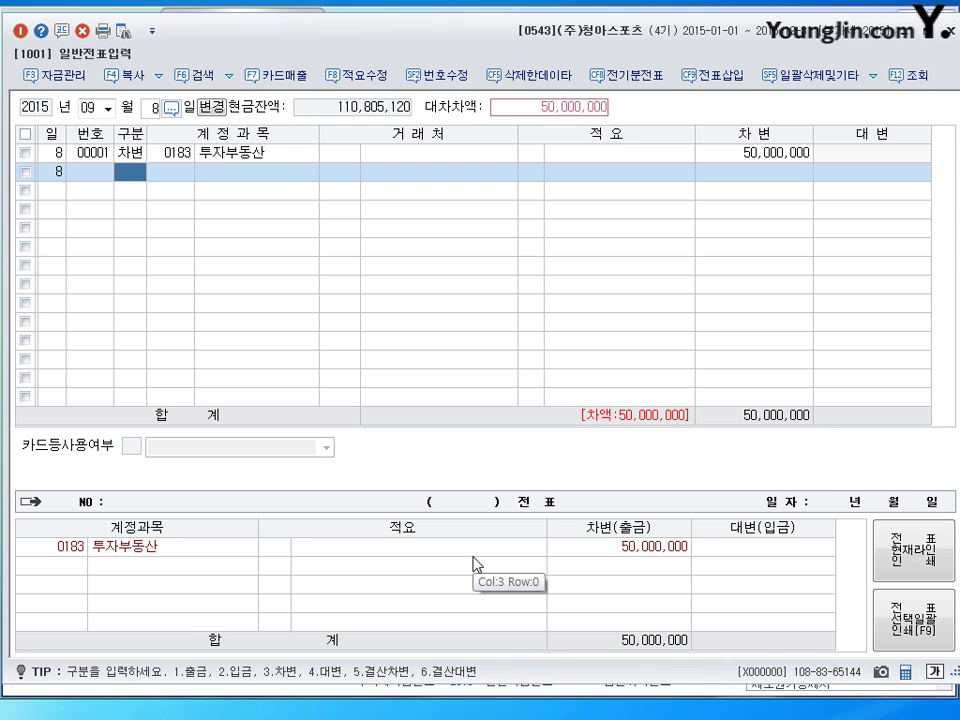
{"action": "type", "text": "4"}
{"action": "key", "text": "Return"}
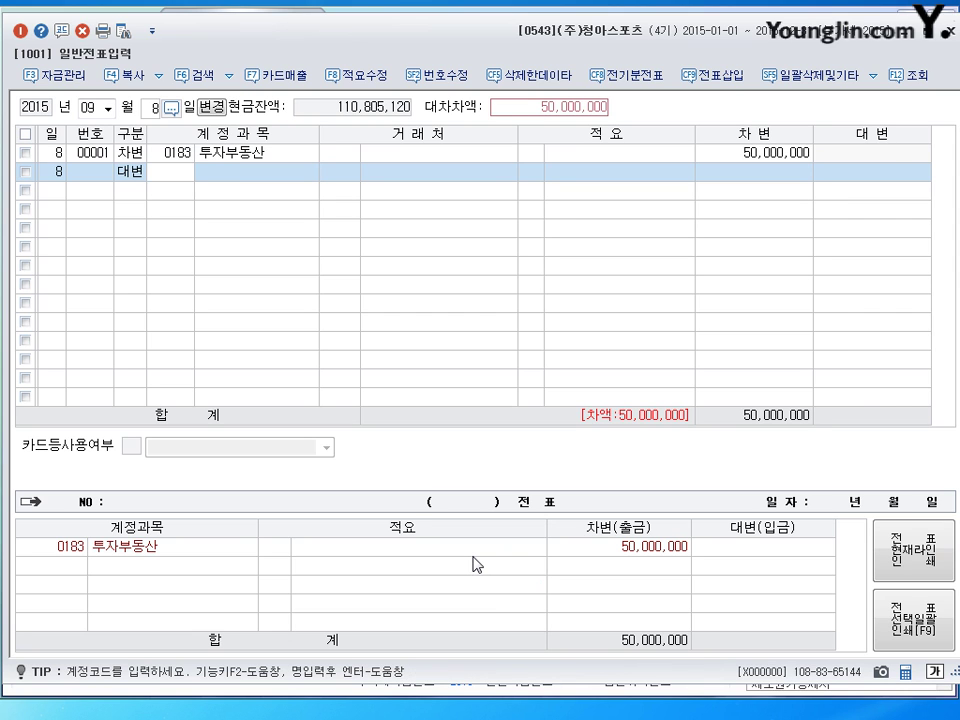
{"action": "type", "text": "0201"}
{"action": "key", "text": "Return"}
{"action": "key", "text": "Return"}
{"action": "key", "text": "Return"}
{"action": "key", "text": "Return"}
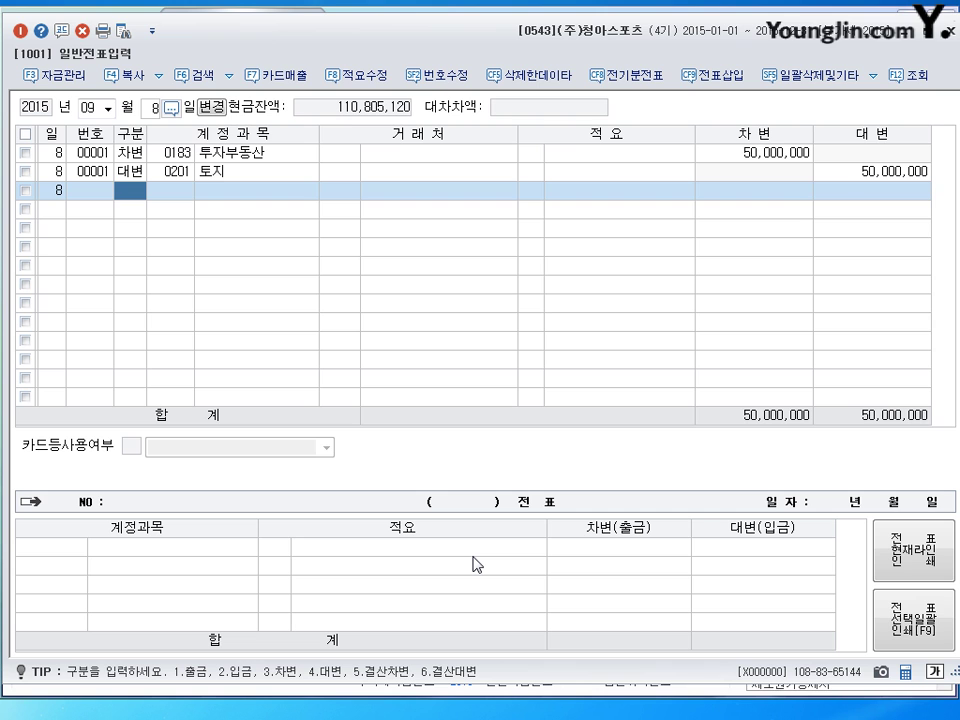
{"action": "key", "text": "Escape"}
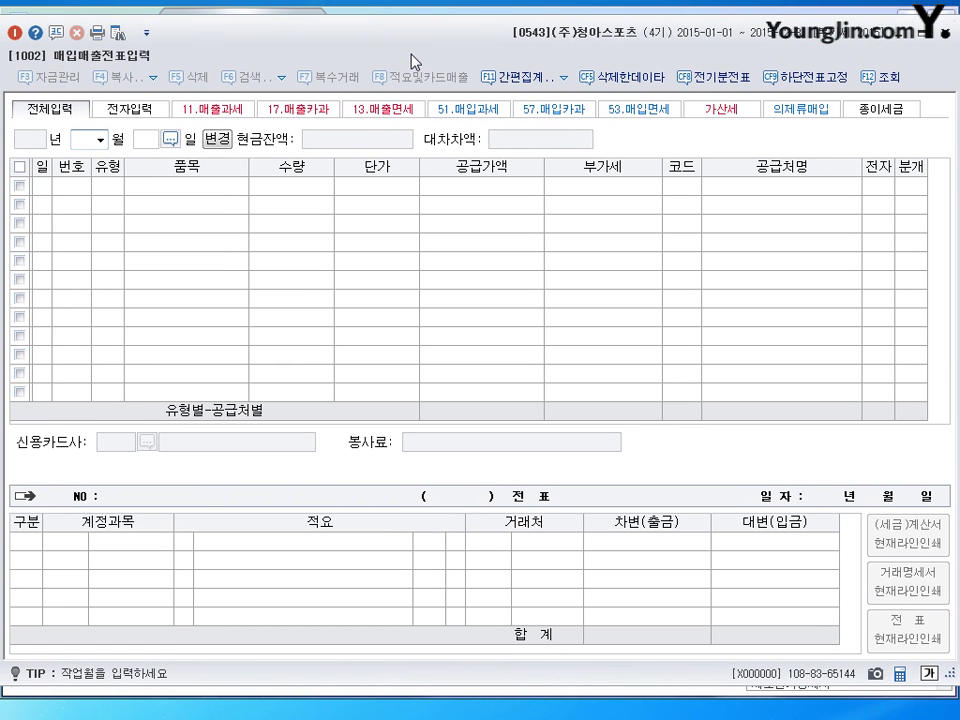
Load the September 2015 purchase/sales list and add a new line dated the 17th
{"action": "type", "text": "09"}
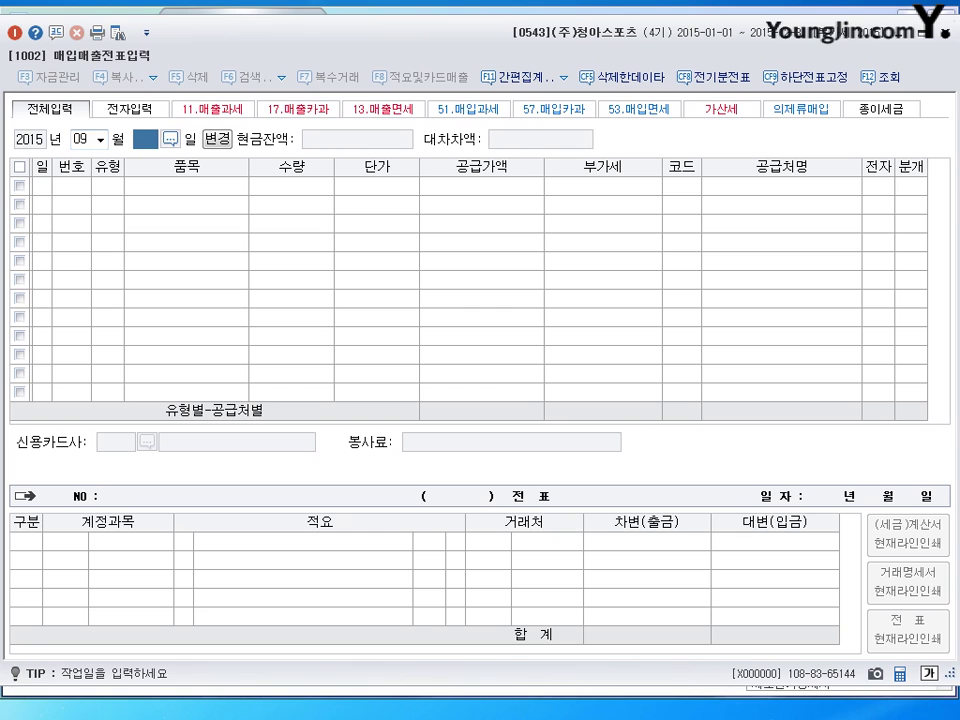
{"action": "key", "text": "Return"}
{"action": "type", "text": "17"}
{"action": "key", "text": "Return"}
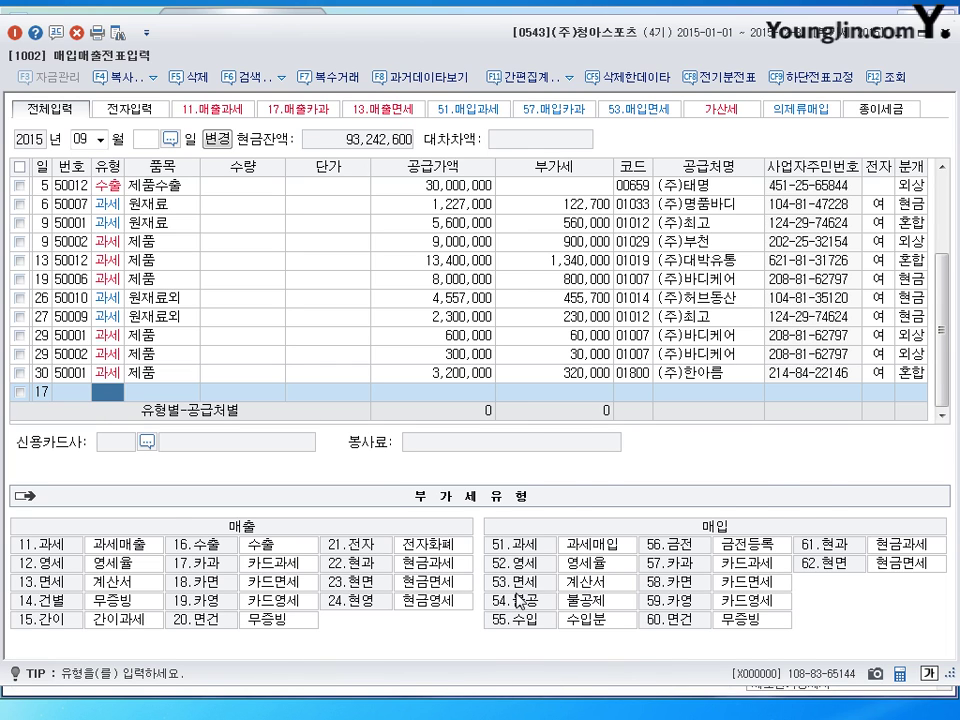
Enter a 53 면세 line for 쌀: 10 units at 40,000, totalling 400,000
{"action": "type", "text": "53"}
{"action": "key", "text": "Return"}
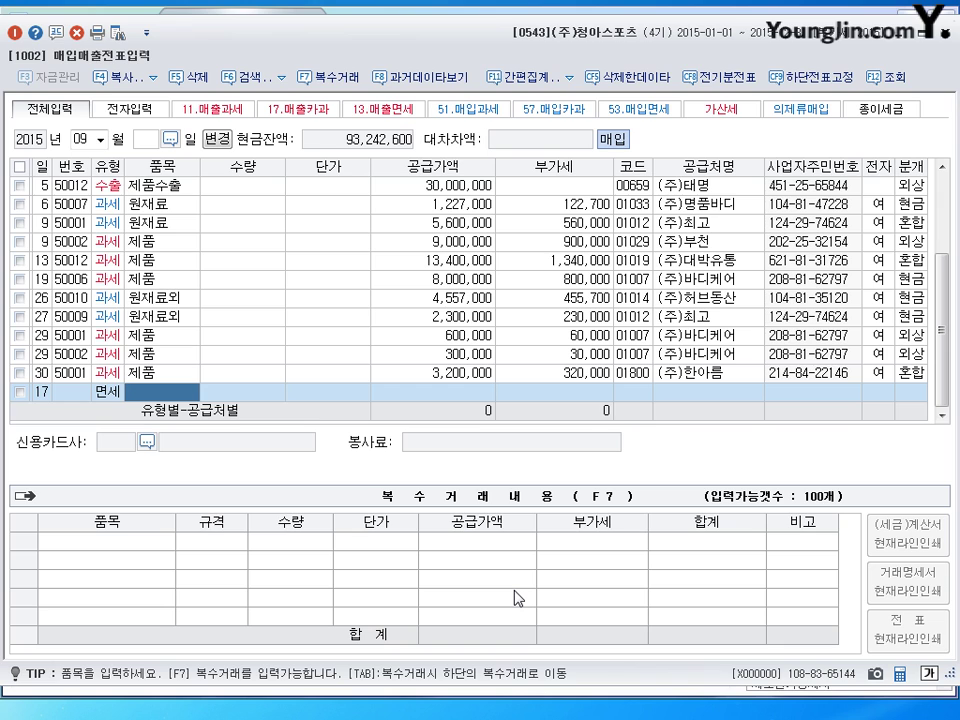
{"action": "type", "text": "쌀"}
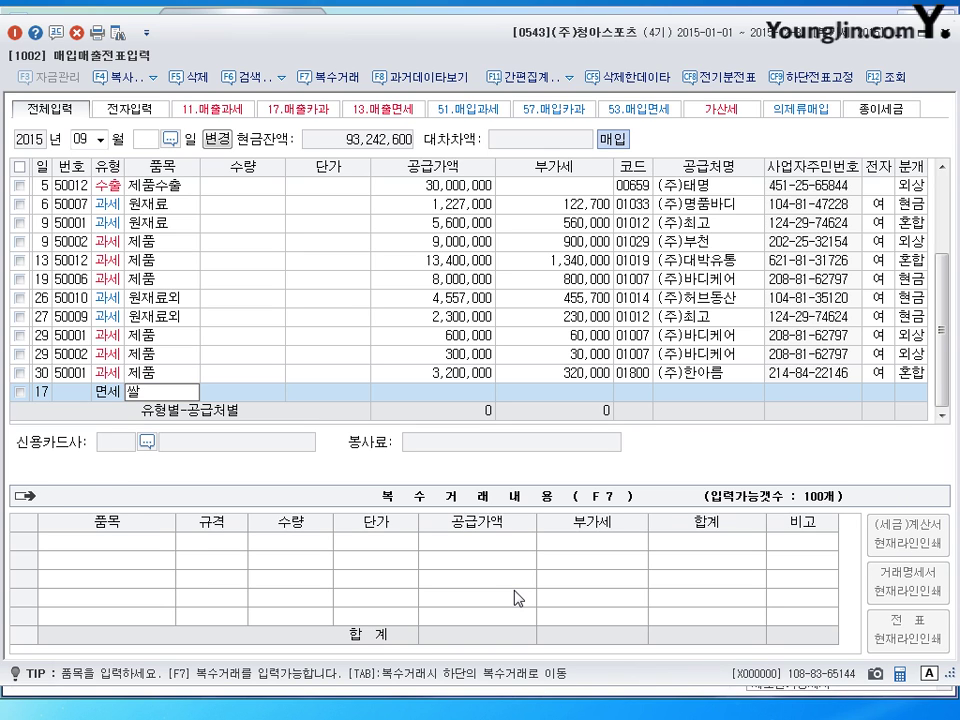
{"action": "key", "text": "Return"}
{"action": "type", "text": "10"}
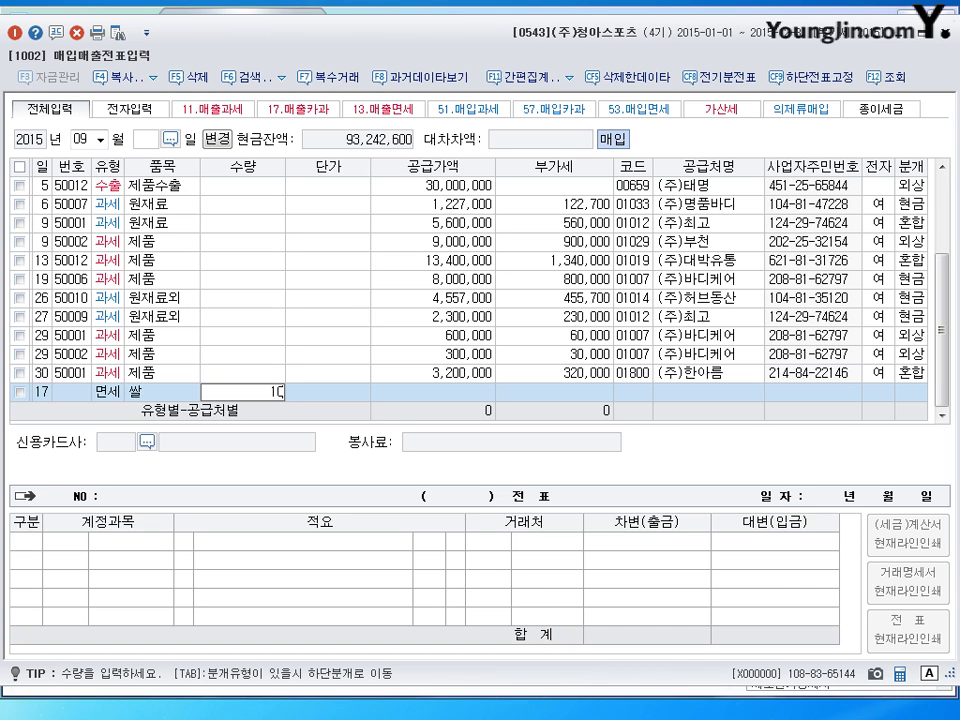
{"action": "key", "text": "Return"}
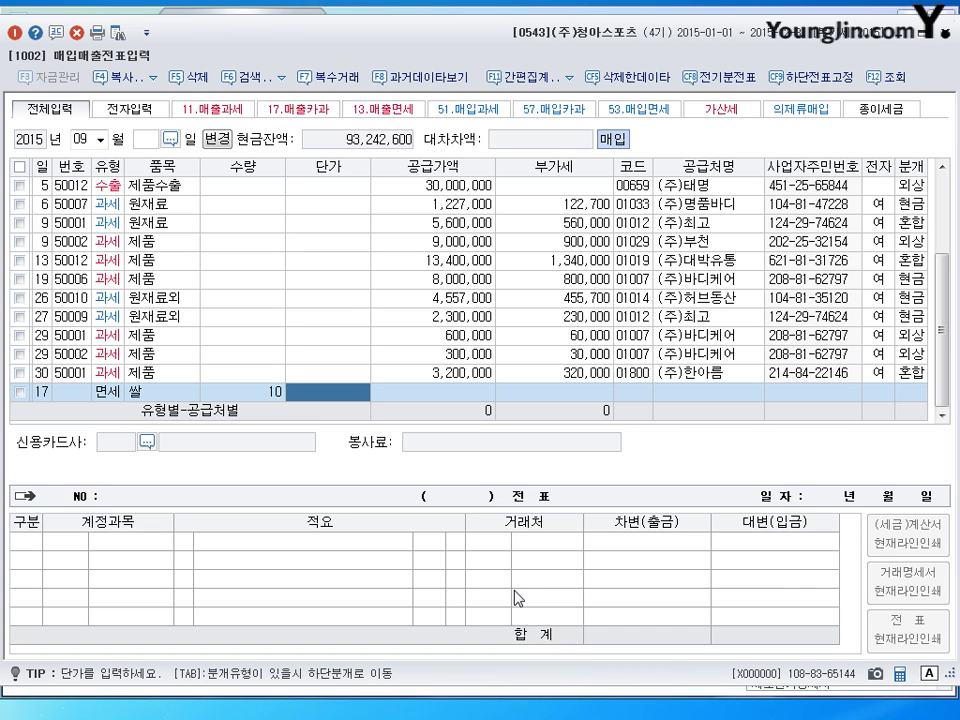
{"action": "type", "text": "400000"}
{"action": "key", "text": "Return"}
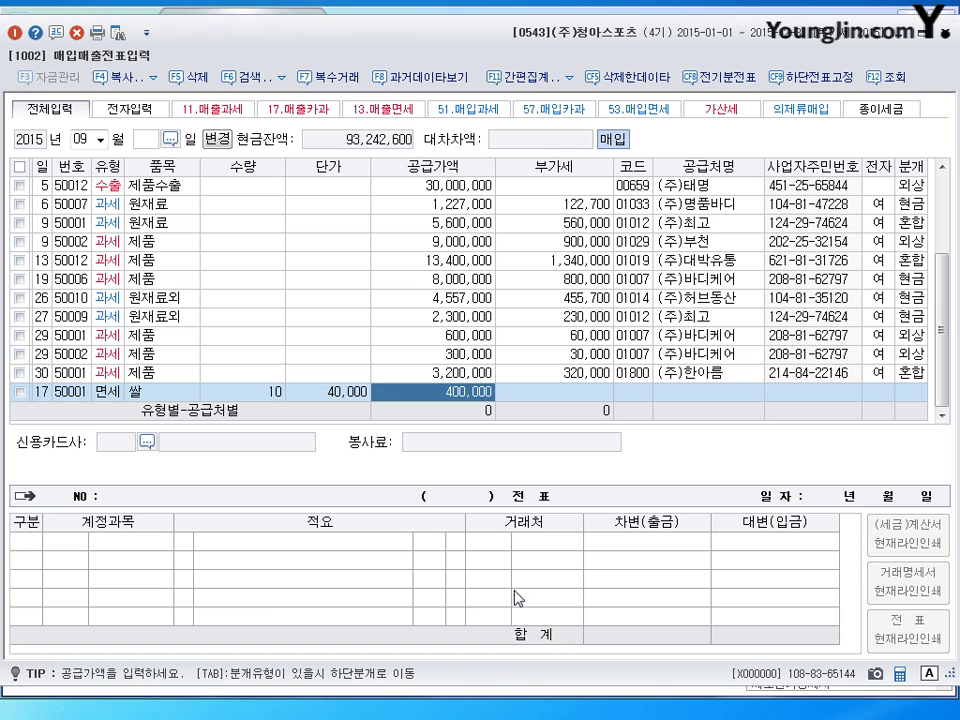
{"action": "key", "text": "Return"}
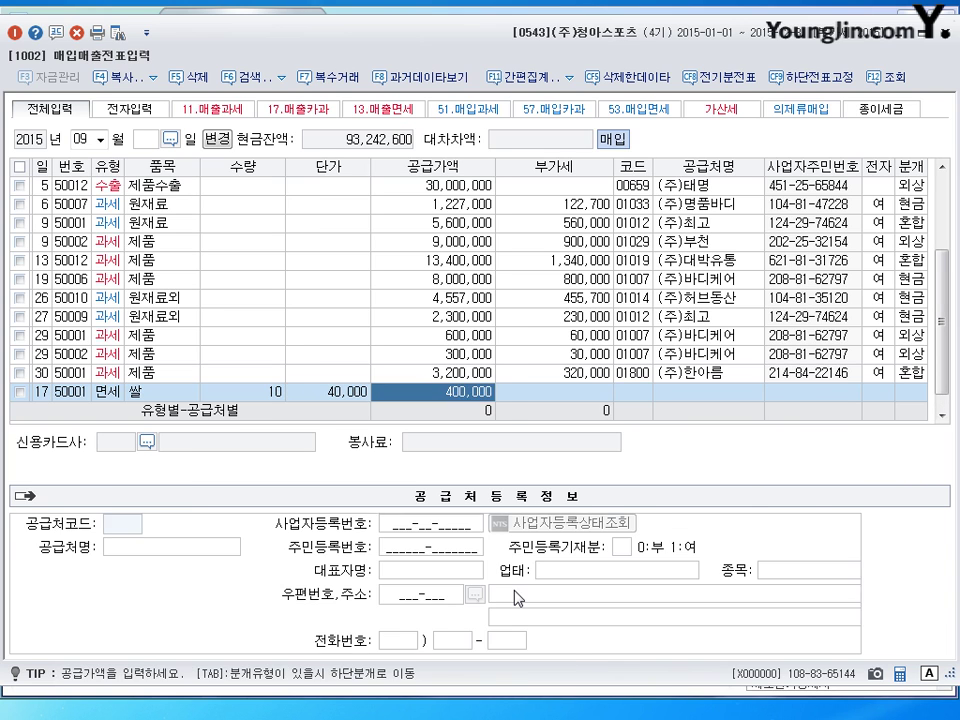
{"action": "key", "text": "Left"}
{"action": "key", "text": "Left"}
{"action": "key", "text": "Left"}
{"action": "key", "text": "Left"}
{"action": "key", "text": "Return"}
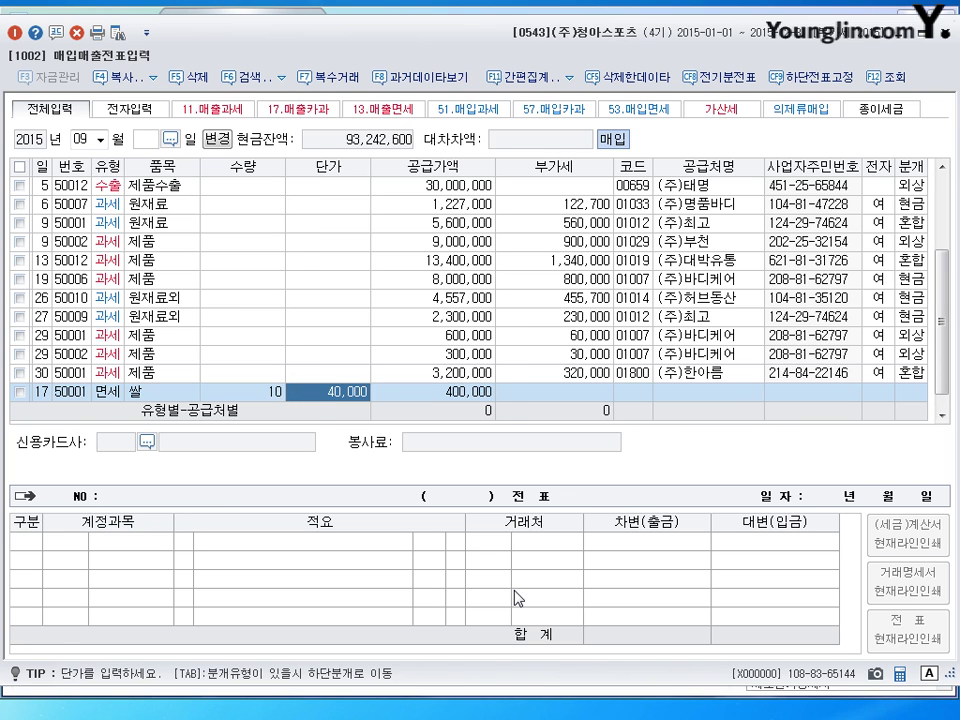
{"action": "key", "text": "Return"}
{"action": "key", "text": "Return"}
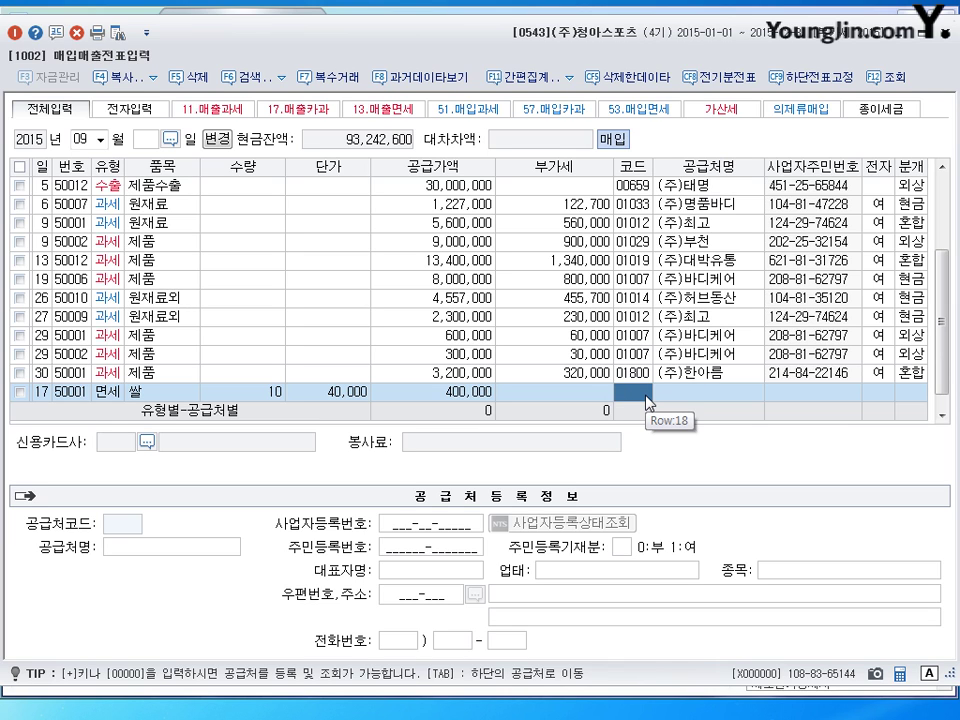
{"action": "mouse_move", "coordinate": [248, 22]}
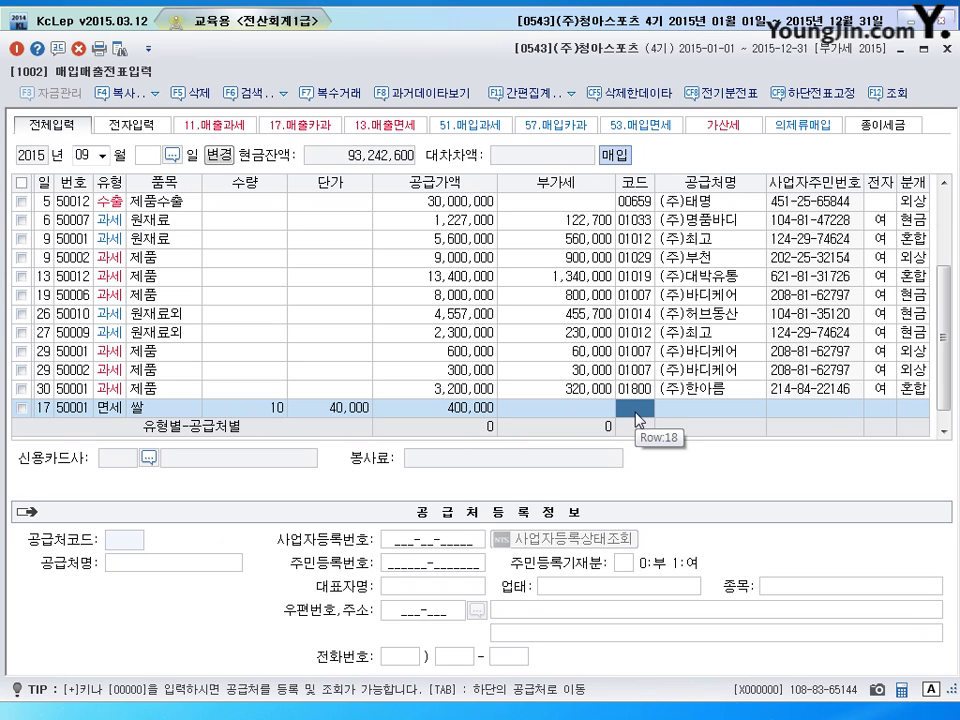
Register new supplier 쌀쌀정미소 as code 00260 with its business registration number and representative name
{"action": "key", "text": "plus"}
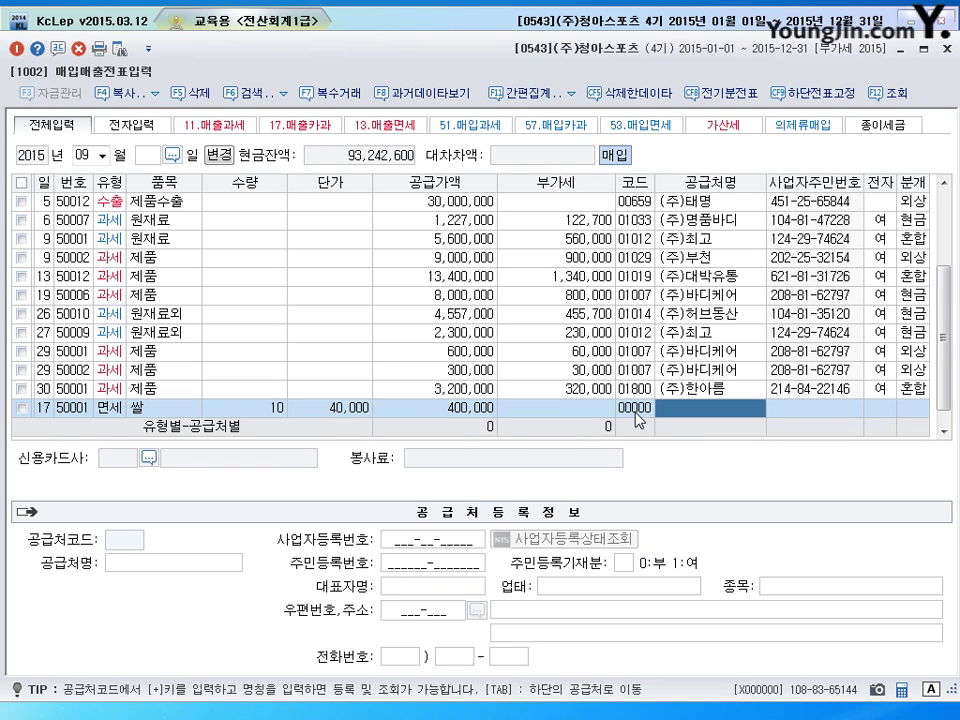
{"action": "type", "text": "쌀"}
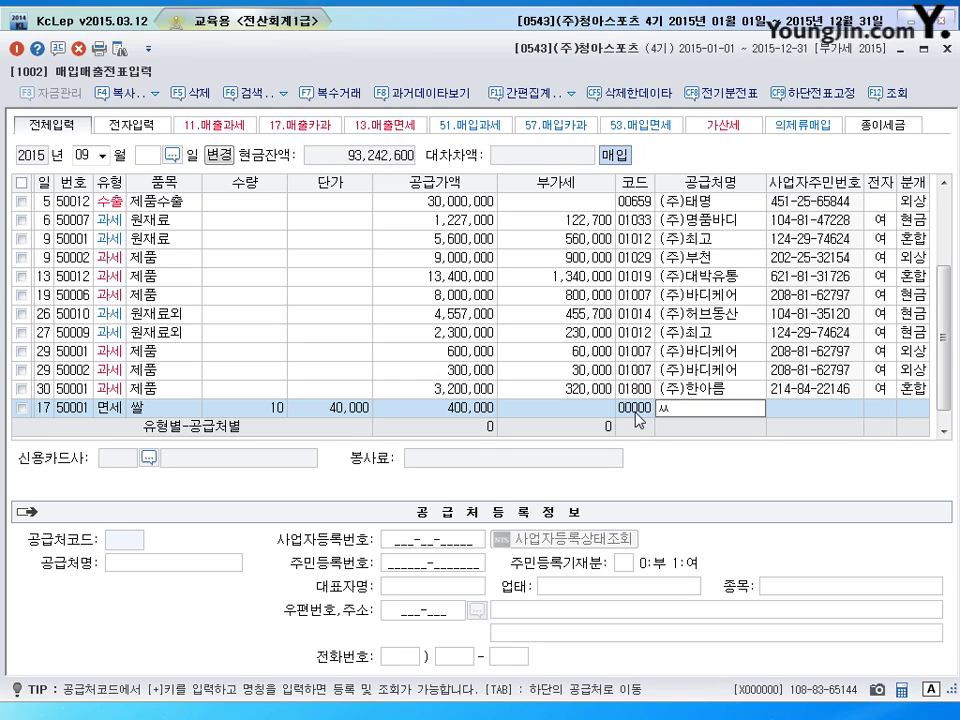
{"action": "type", "text": "쌀정미소"}
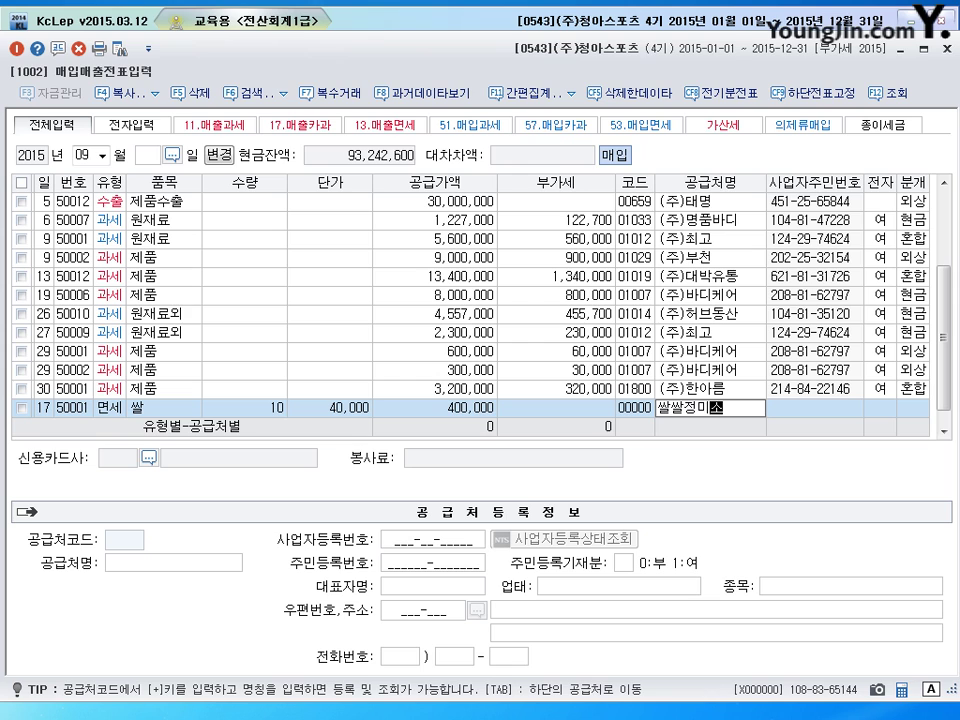
{"action": "key", "text": "Return"}
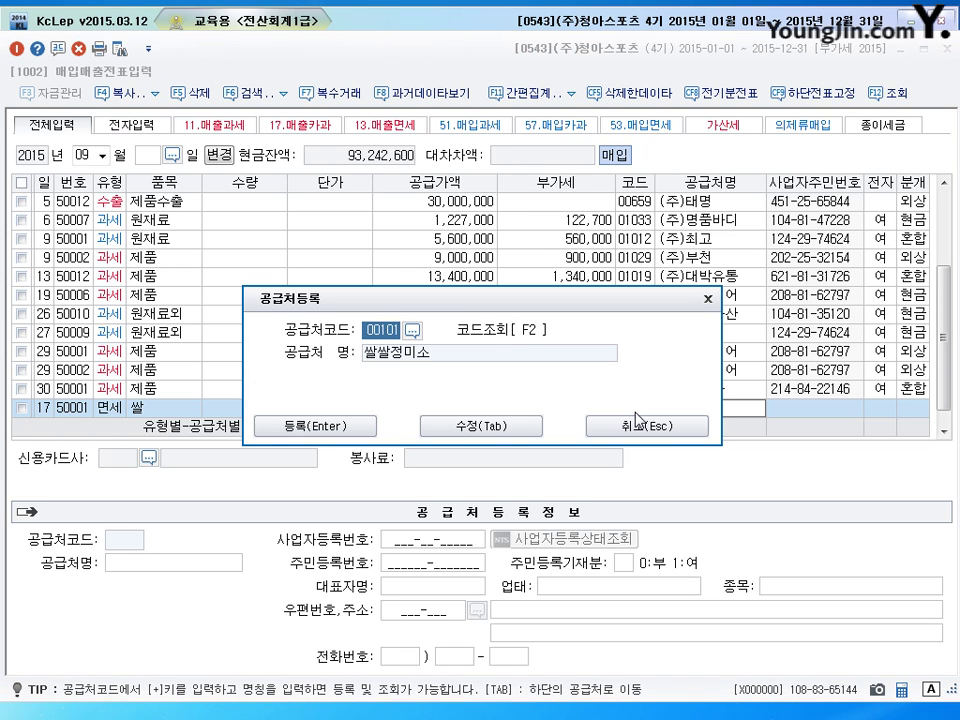
{"action": "type", "text": "260"}
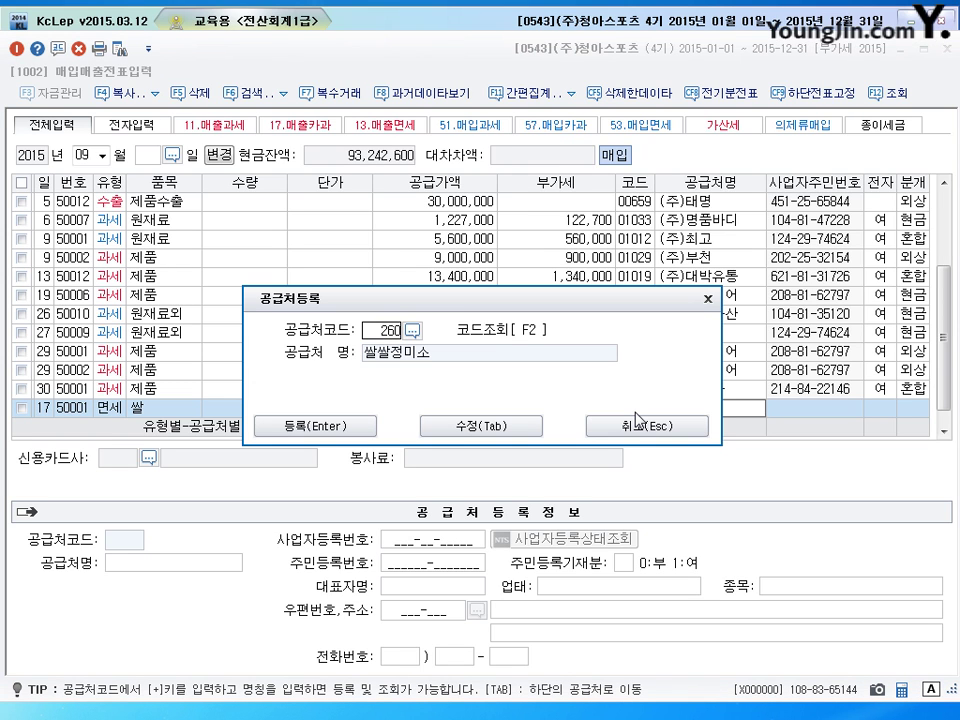
{"action": "left_click", "coordinate": [505, 427]}
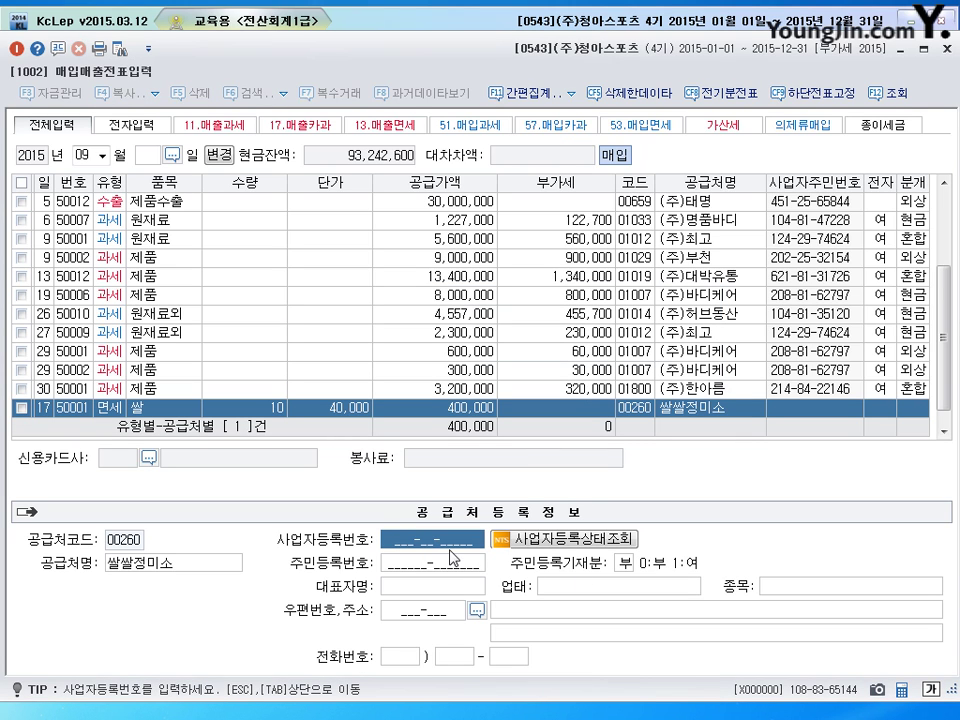
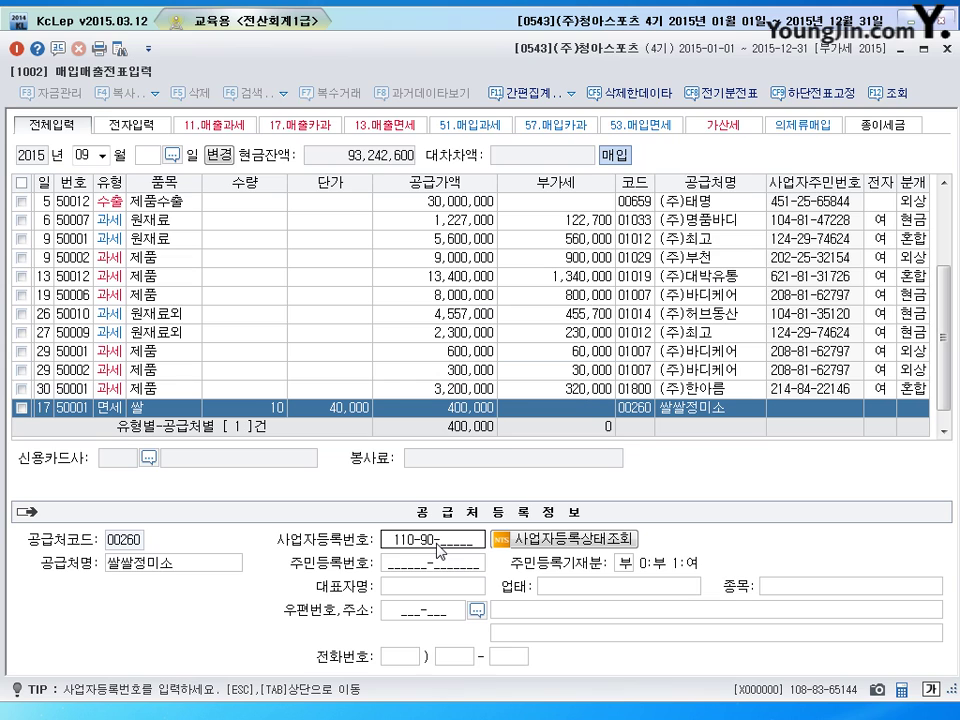
{"action": "key", "text": "Return"}
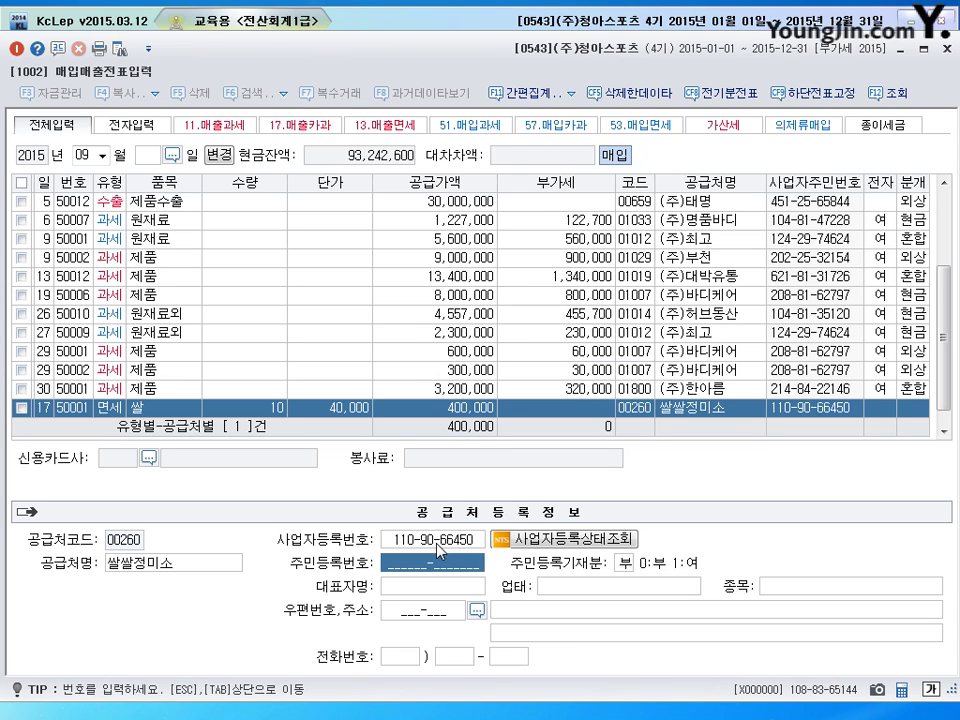
{"action": "key", "text": "Return"}
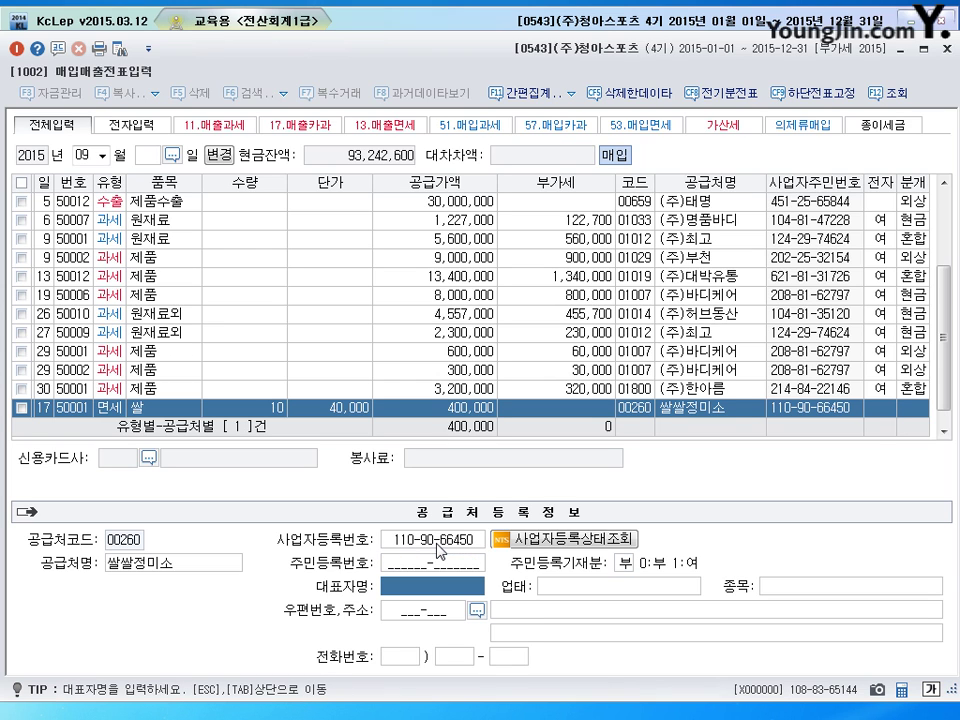
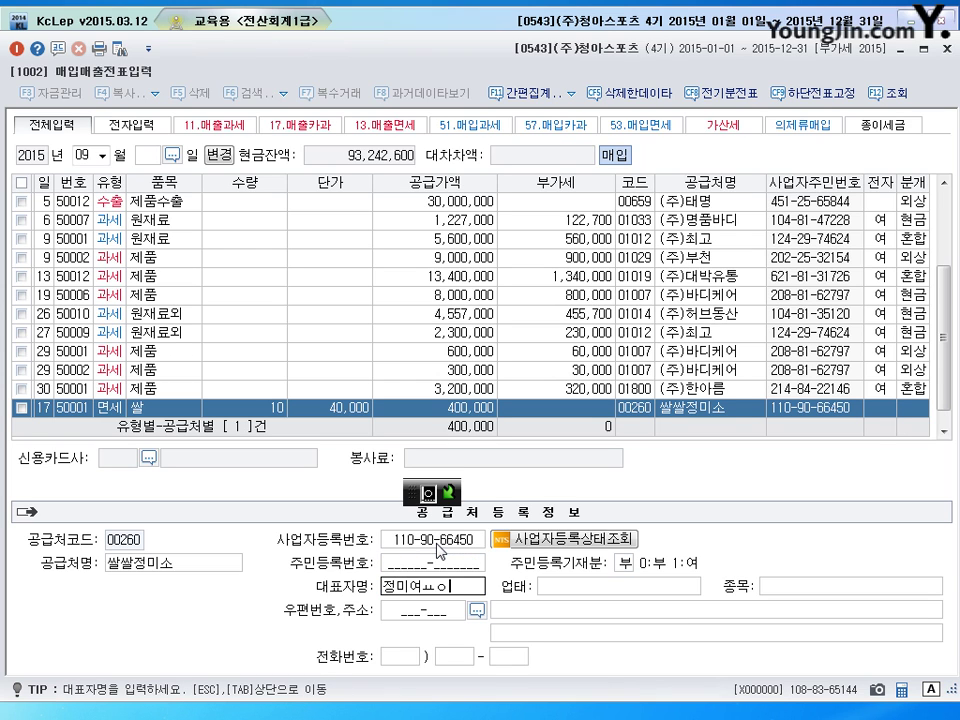
{"action": "key", "text": "Hangul"}
{"action": "key", "text": "Return"}
{"action": "key", "text": "Return"}
{"action": "key", "text": "Return"}
{"action": "key", "text": "Return"}
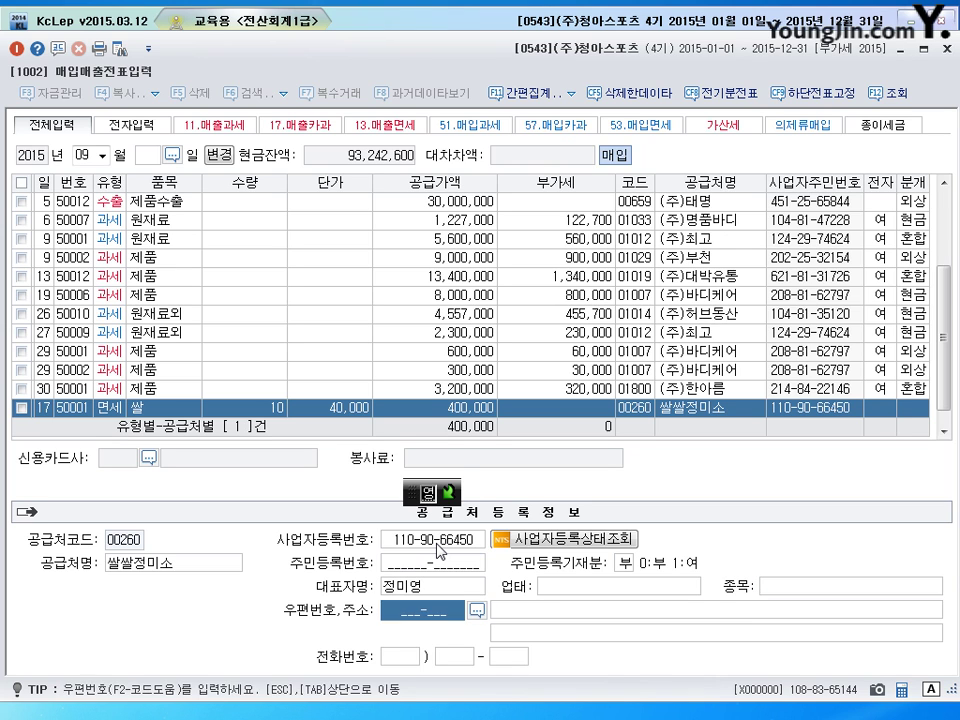
Set the rice purchase's journal type to 3 혼합, giving a 0153 원재료 400,000 debit line
{"action": "key", "text": "Tab"}
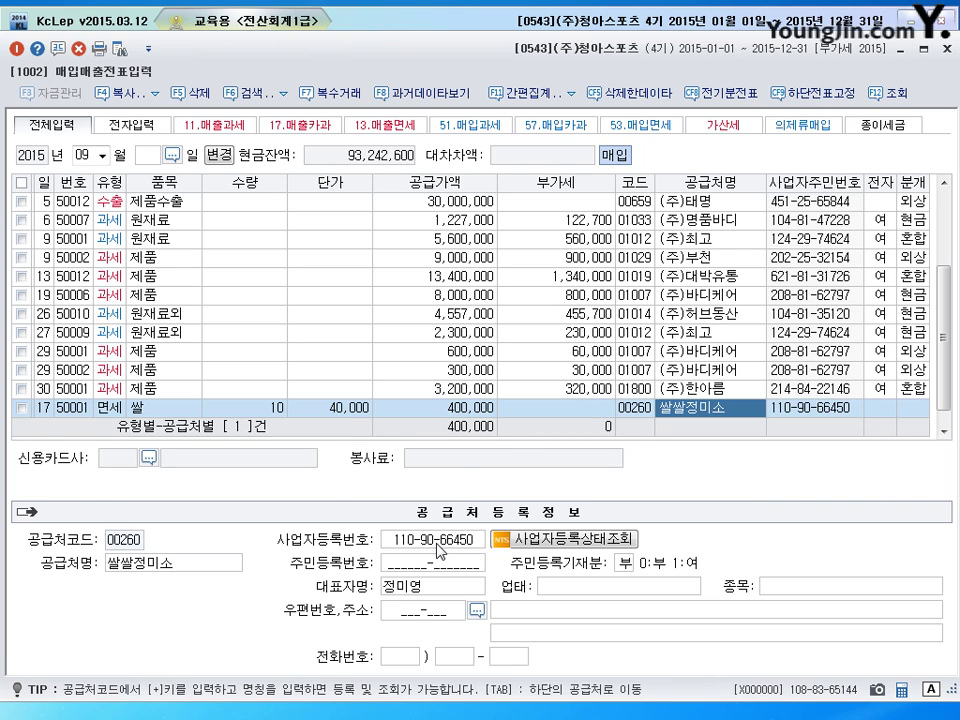
{"action": "key", "text": "Return"}
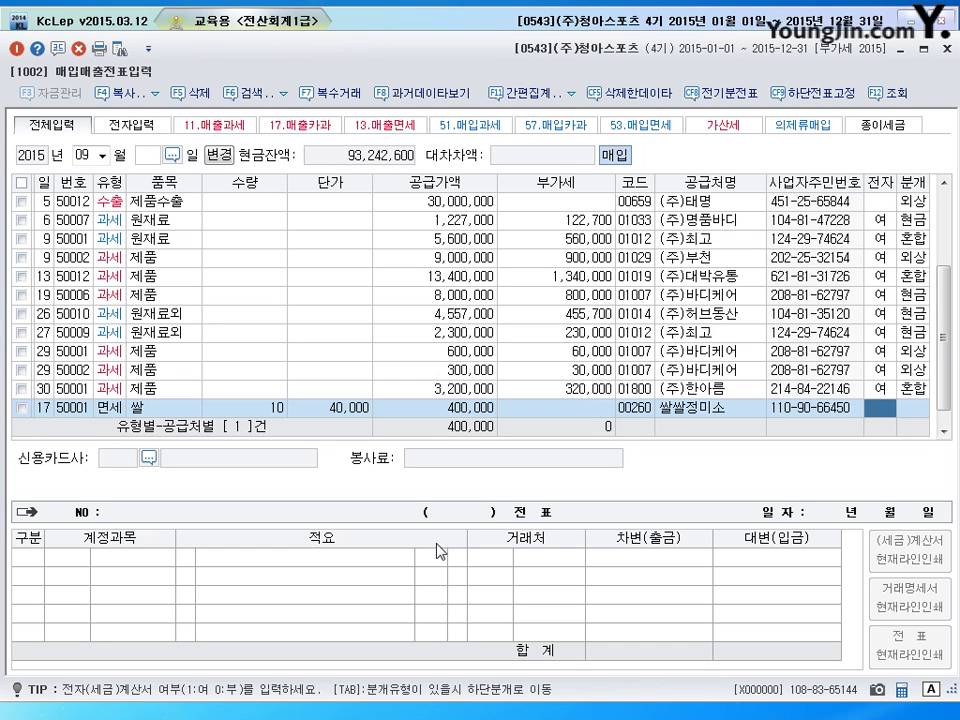
{"action": "key", "text": "Return"}
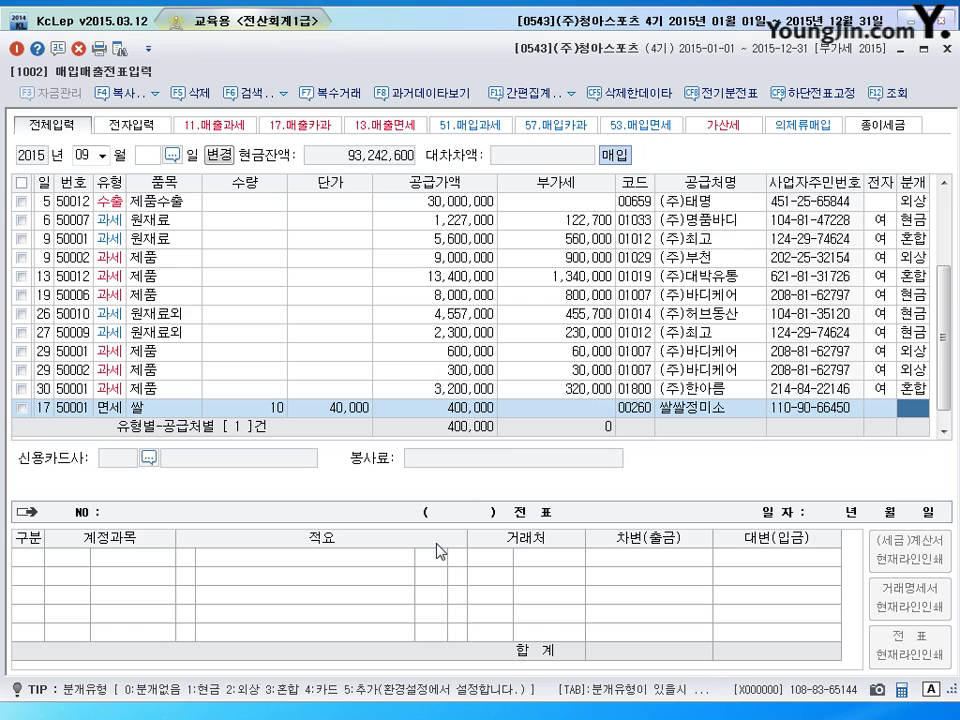
{"action": "type", "text": "3"}
{"action": "key", "text": "Return"}
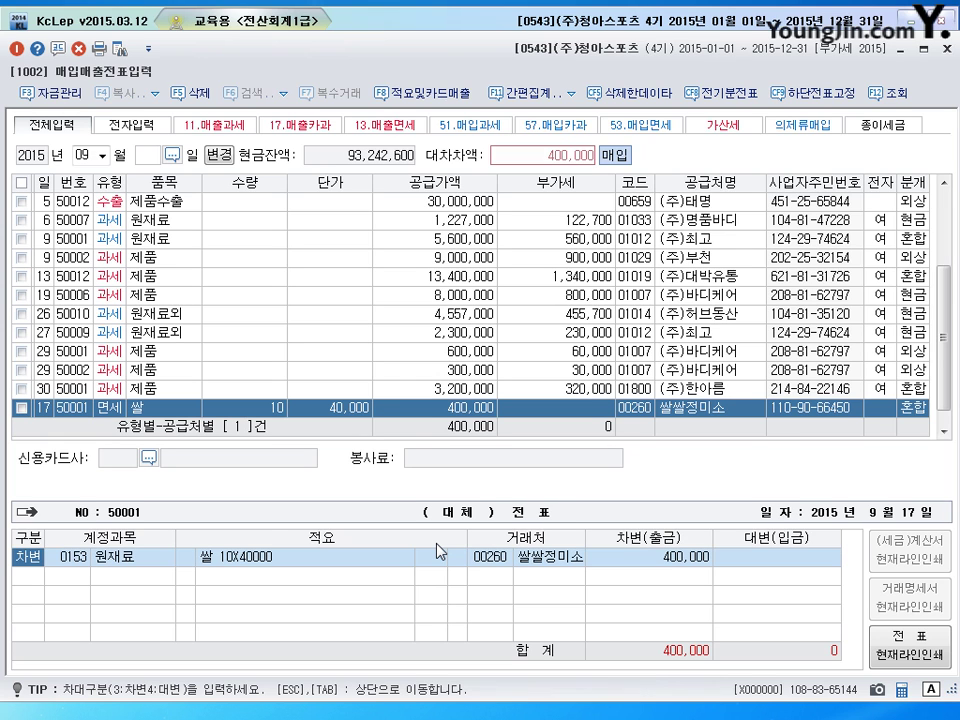
{"action": "key", "text": "Return"}
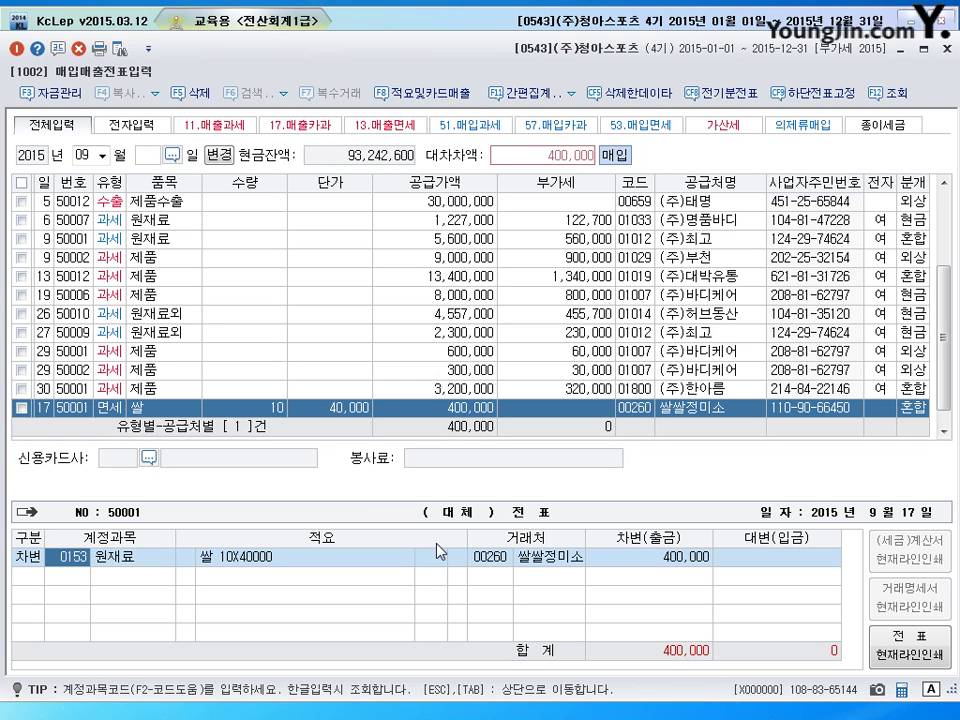
Book the rice purchase as 0513 접대비 debit and 0103 보통예금 credit of 400,000
{"action": "type", "text": "접"}
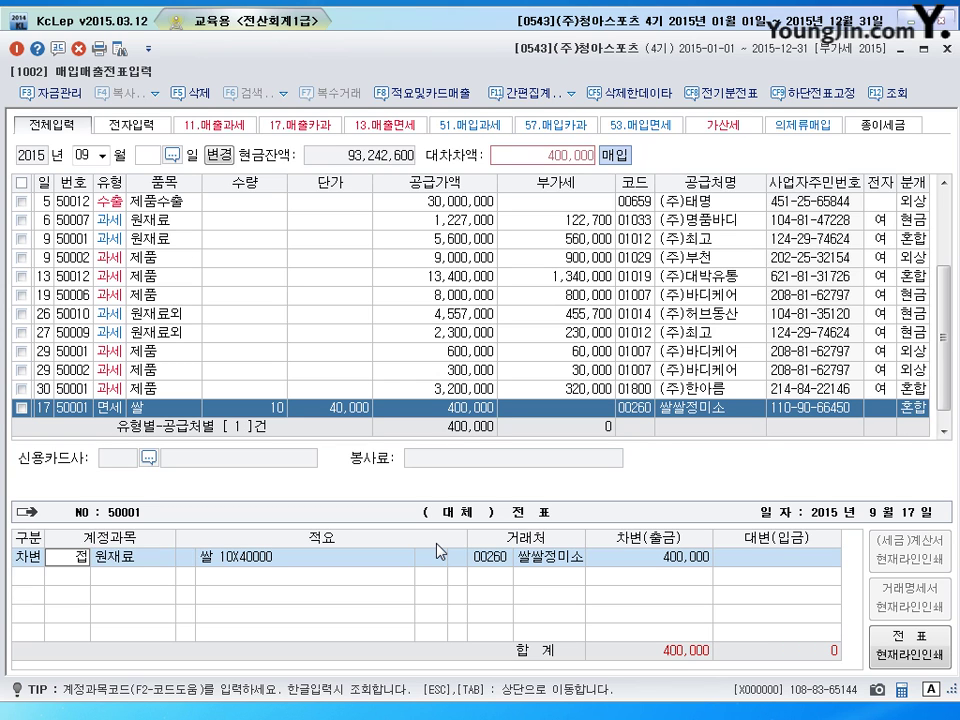
{"action": "type", "text": "대"}
{"action": "key", "text": "Return"}
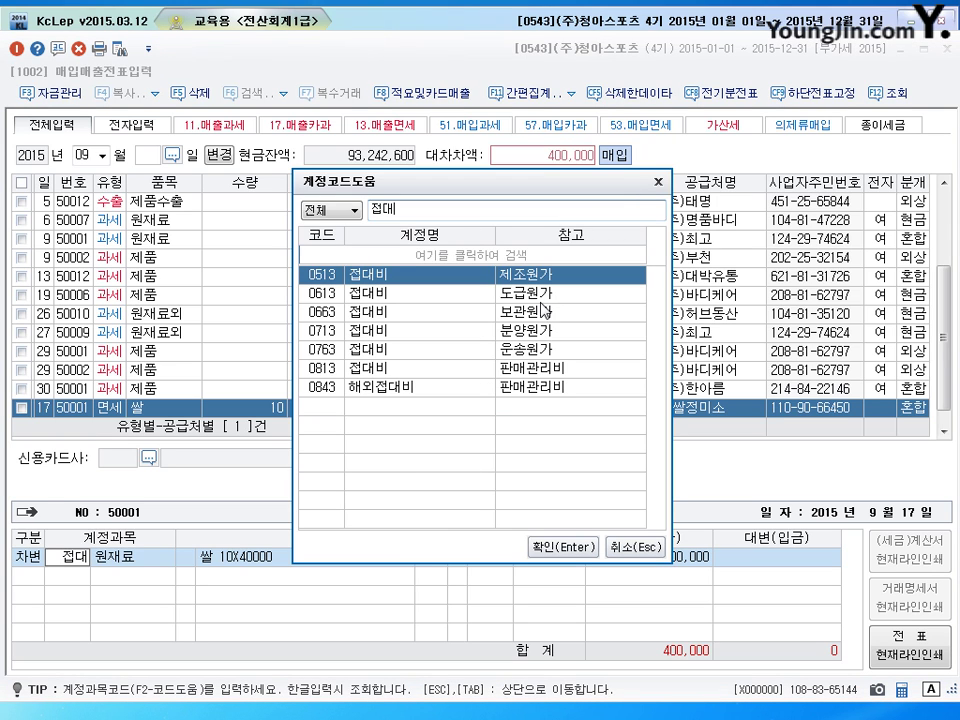
{"action": "left_click", "coordinate": [563, 548]}
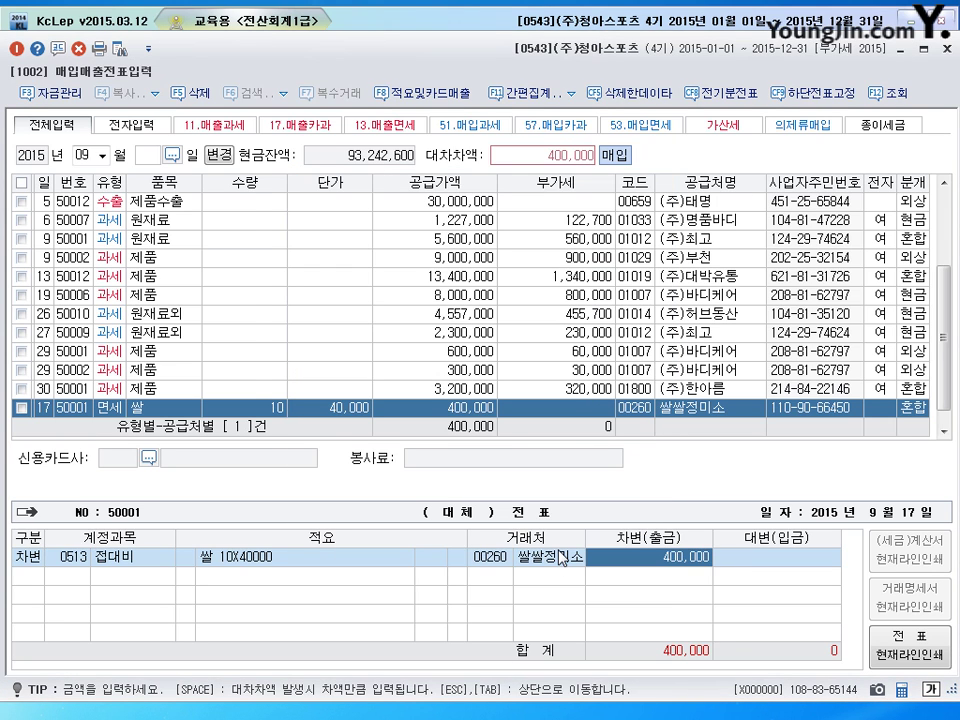
{"action": "key", "text": "Return"}
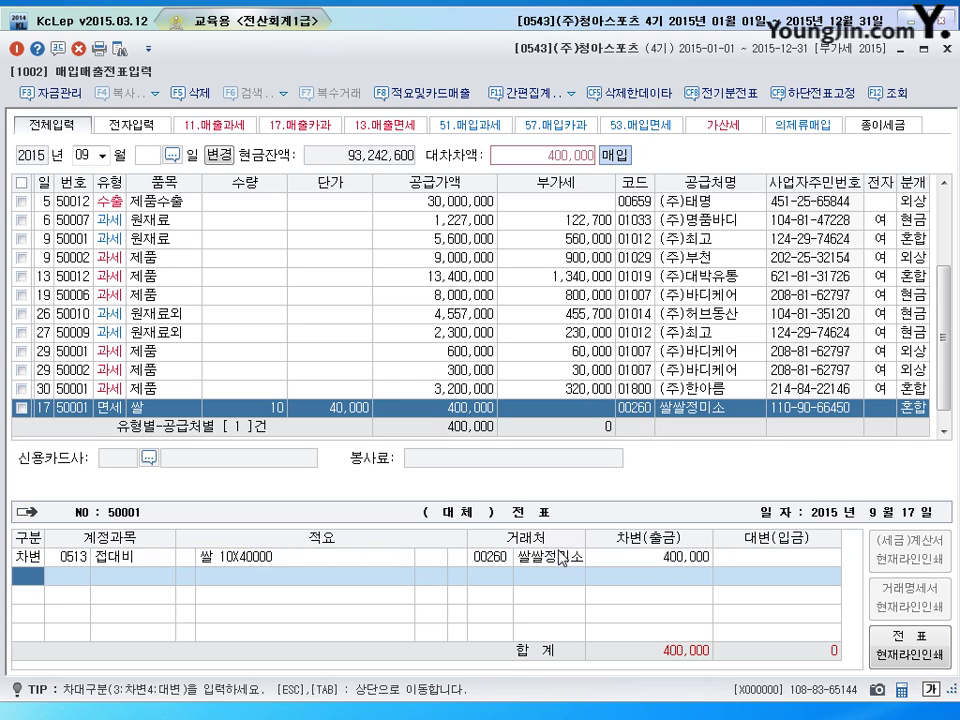
{"action": "type", "text": "4103"}
{"action": "key", "text": "Return"}
{"action": "key", "text": "Return"}
{"action": "key", "text": "Return"}
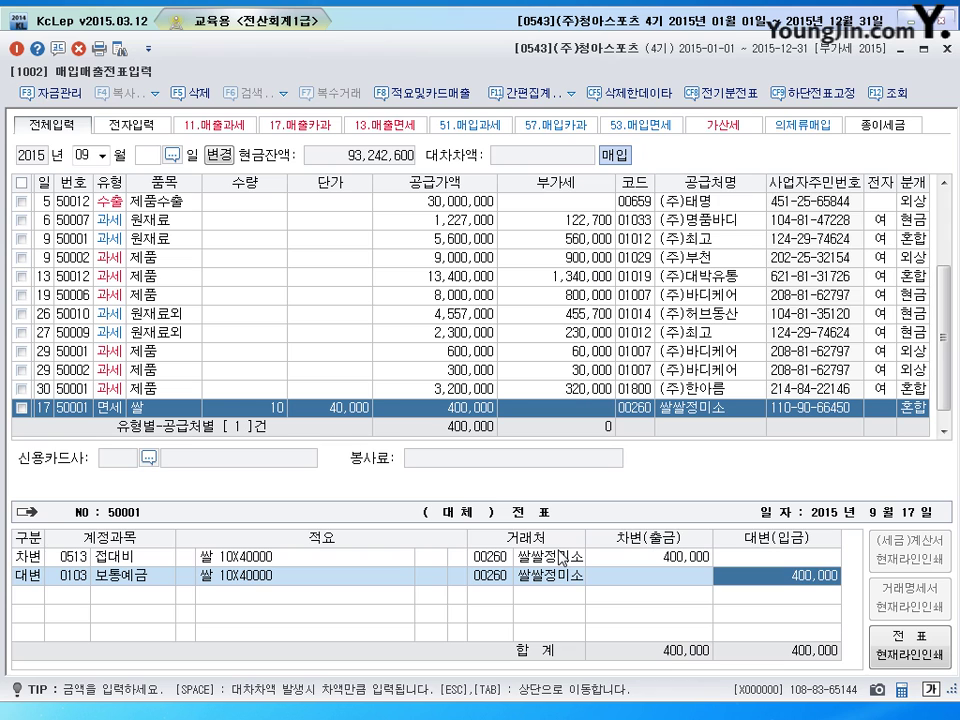
{"action": "key", "text": "Return"}
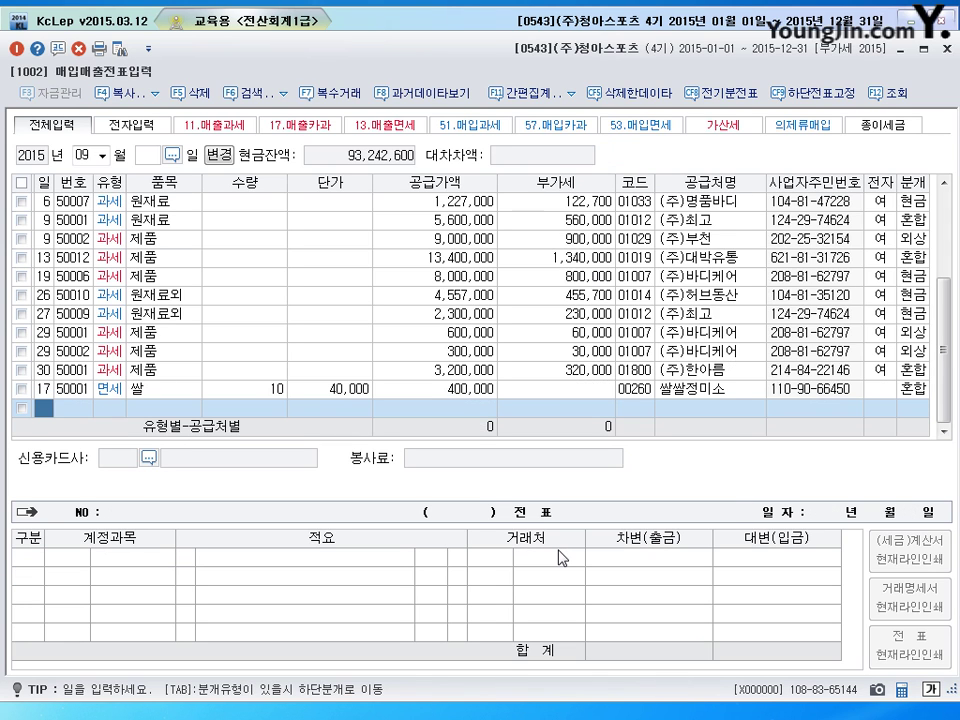
{"action": "key", "text": "Escape"}
Load the October 2015 entries and add a new line dated October 2
{"action": "type", "text": "10"}
{"action": "key", "text": "Return"}
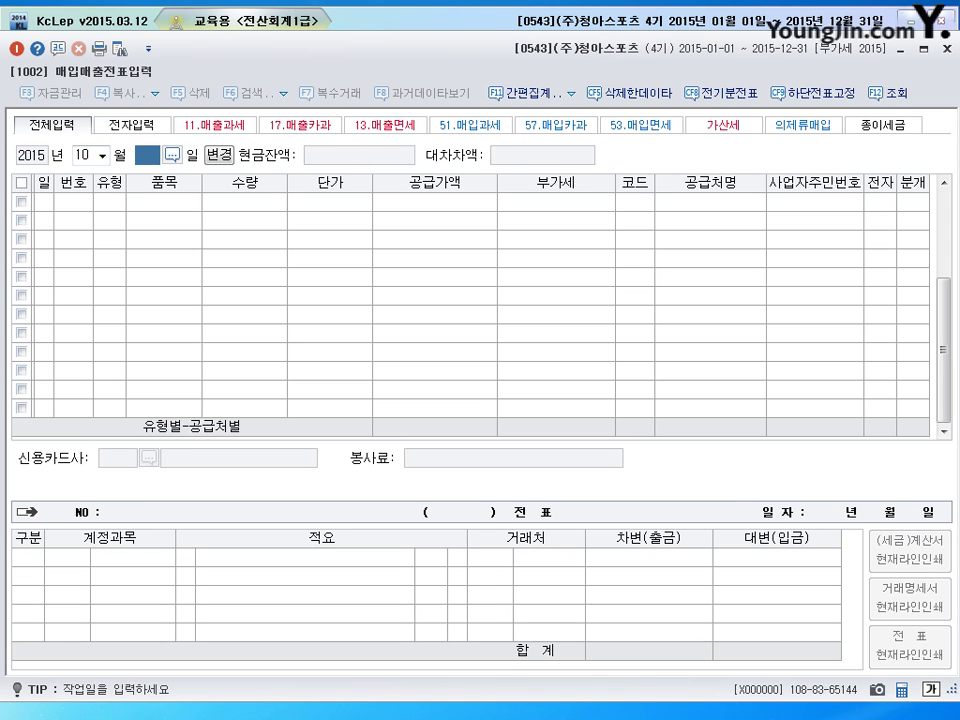
{"action": "key", "text": "Return"}
{"action": "type", "text": "2"}
{"action": "key", "text": "Return"}
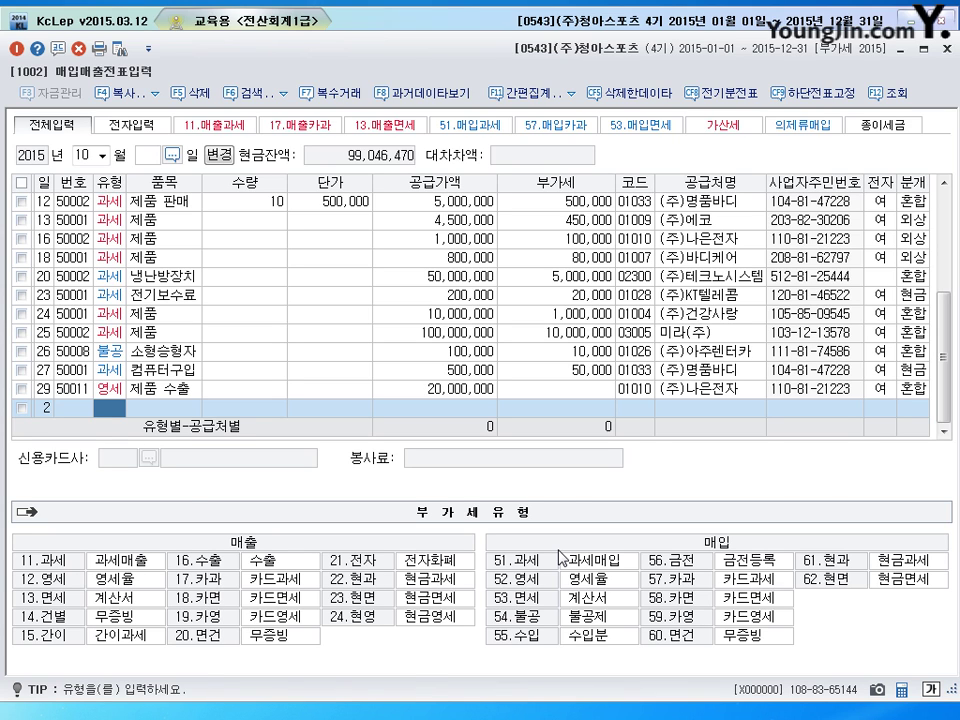
Enter an 11 과세 line for 400 제품 at 5,000: 2,000,000 plus 200,000 VAT
{"action": "type", "text": "11"}
{"action": "key", "text": "Return"}
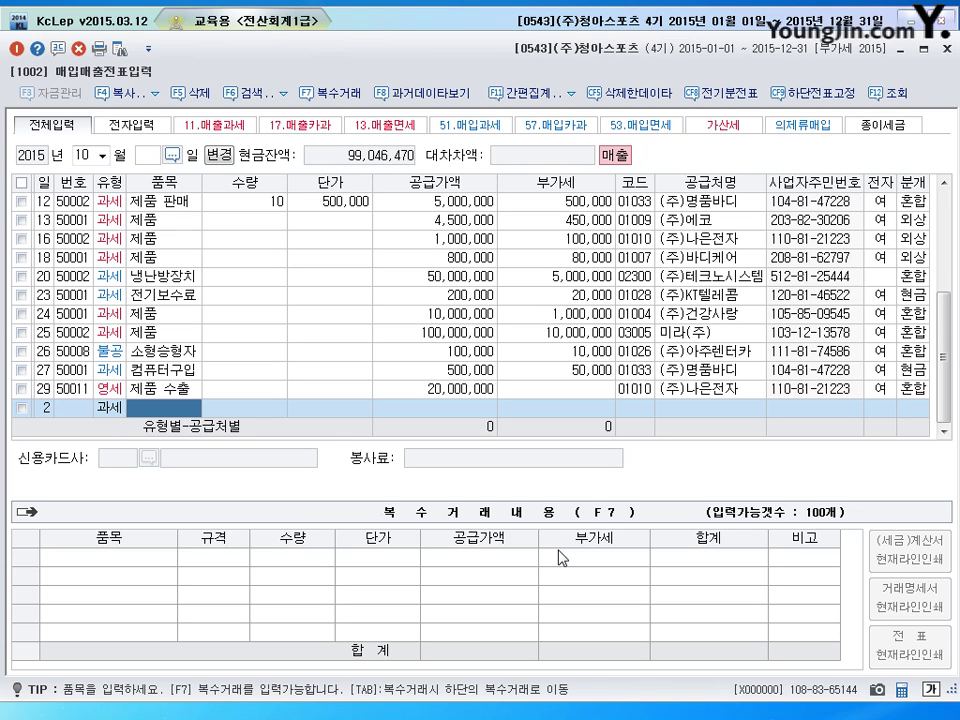
{"action": "type", "text": "제품"}
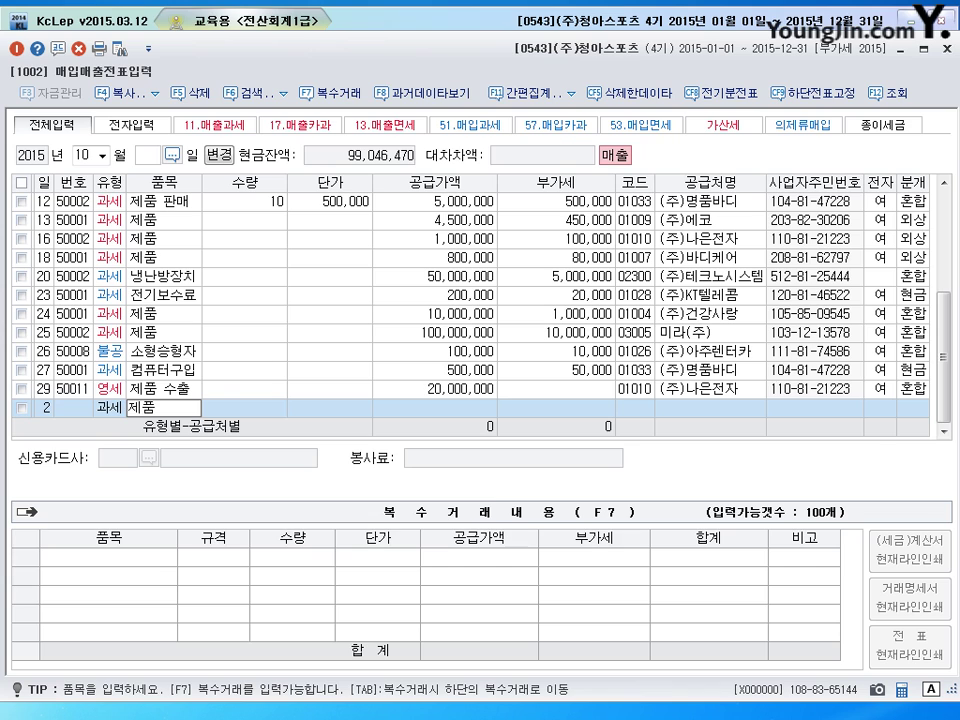
{"action": "key", "text": "Return"}
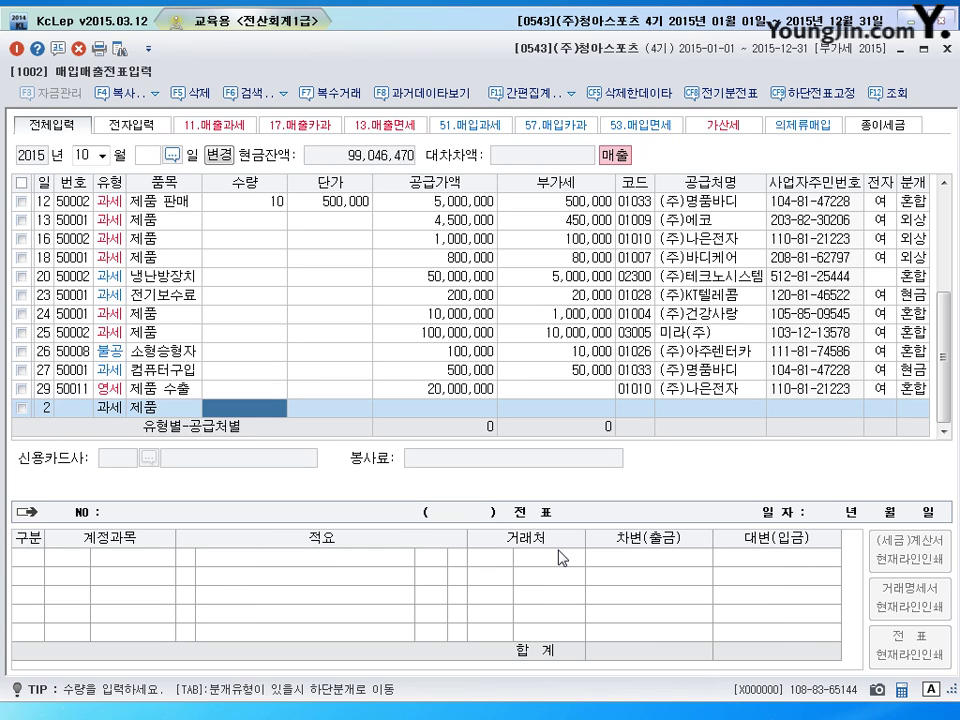
{"action": "type", "text": "400"}
{"action": "key", "text": "Return"}
{"action": "type", "text": "5000"}
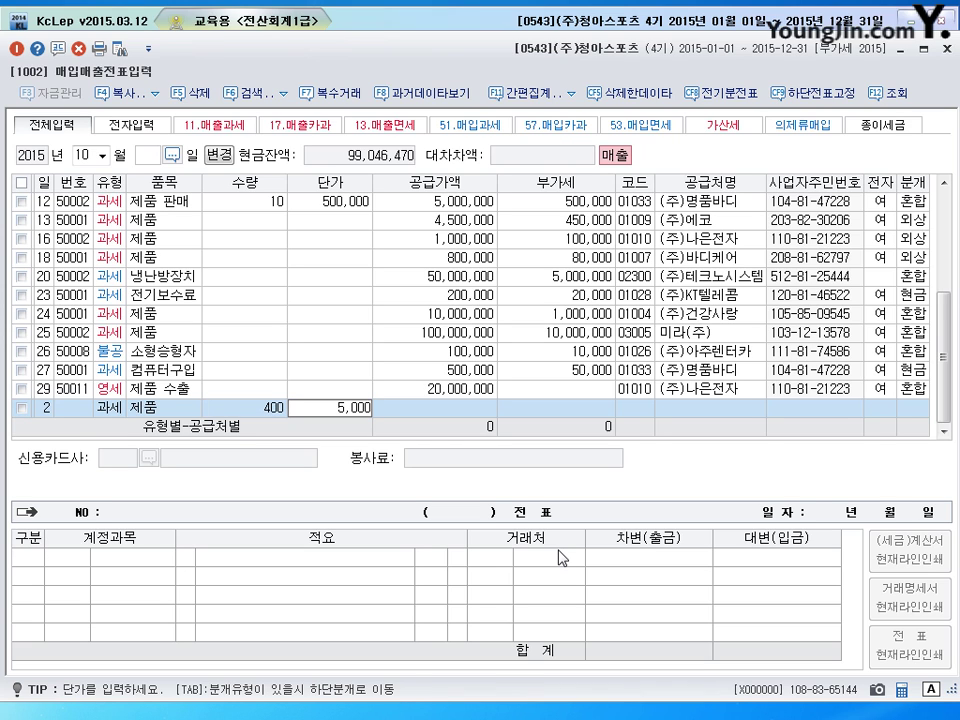
{"action": "key", "text": "Return"}
{"action": "key", "text": "Return"}
{"action": "key", "text": "Return"}
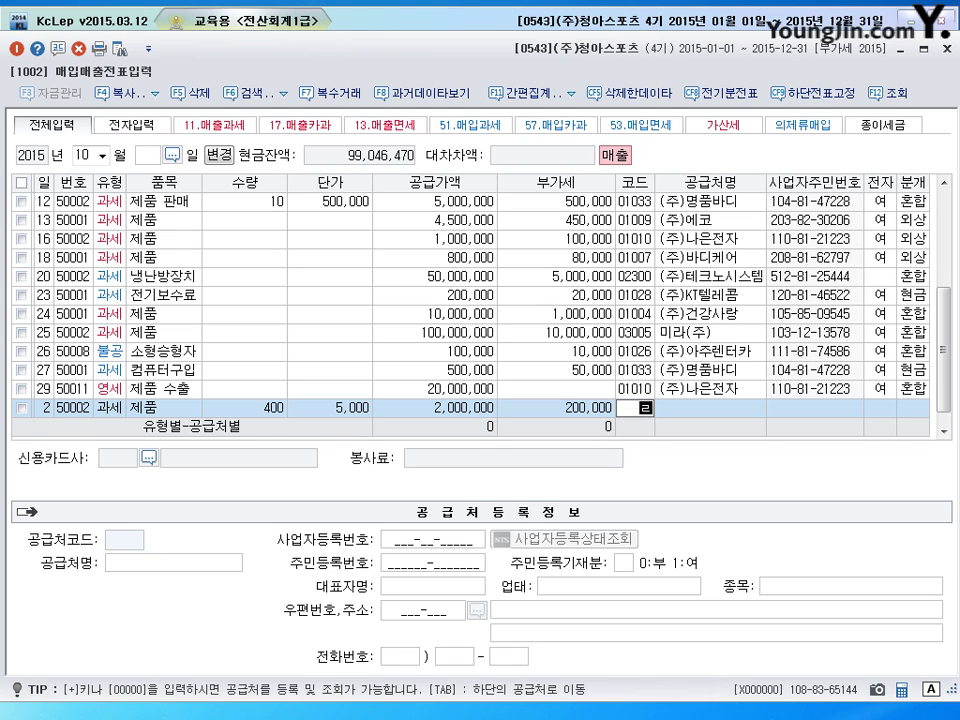
Set the customer to (주)희망기업 and mark the sale as electronic (전자 1)
{"action": "type", "text": "희망"}
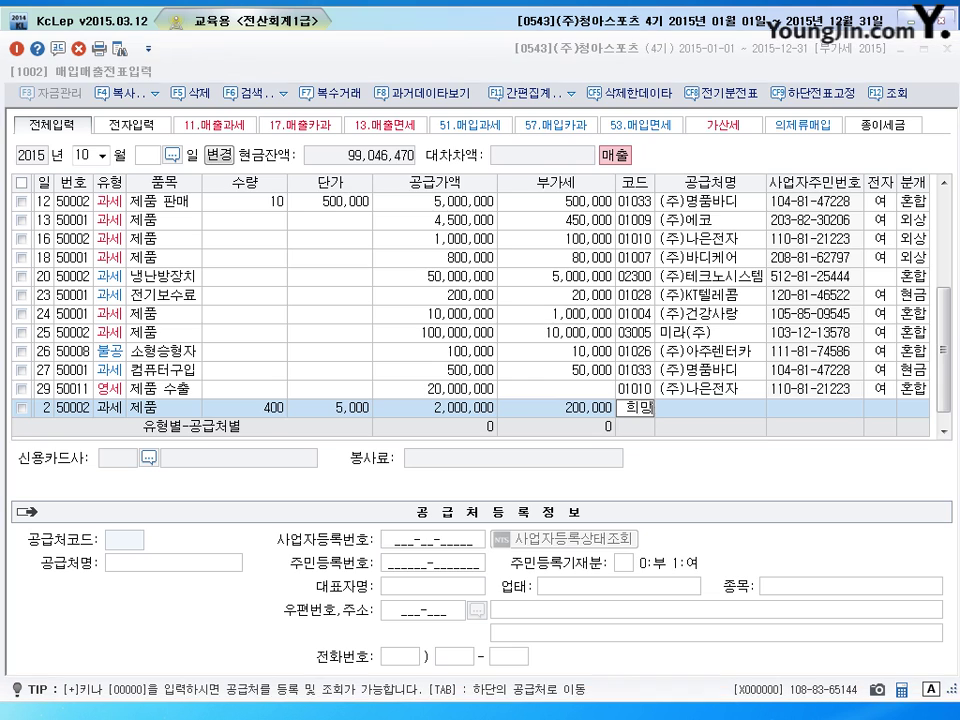
{"action": "key", "text": "Return"}
{"action": "key", "text": "Return"}
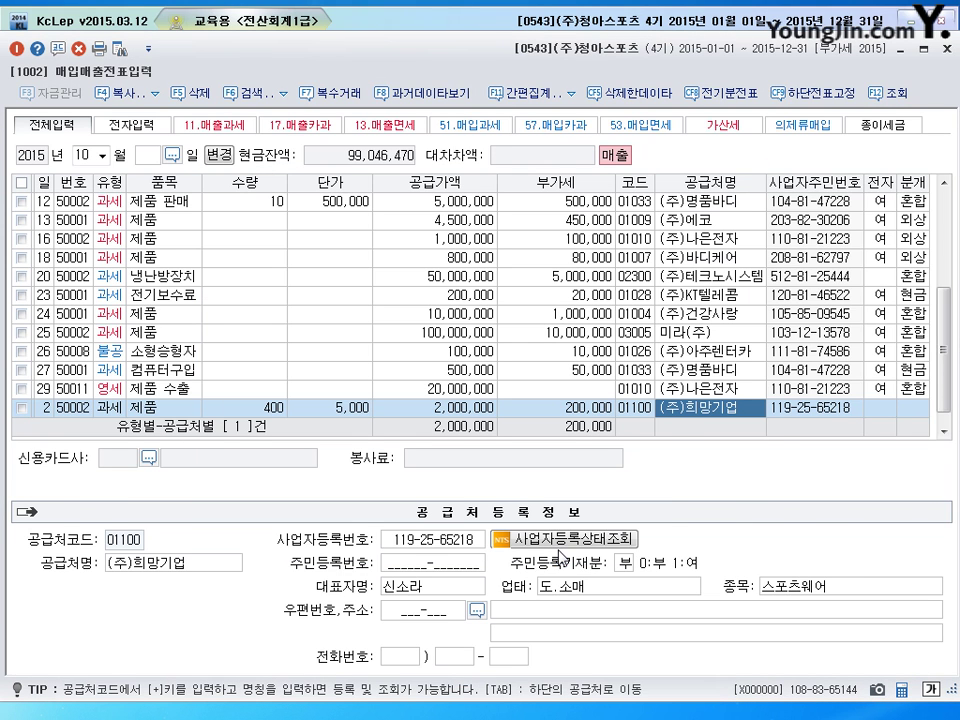
{"action": "key", "text": "Return"}
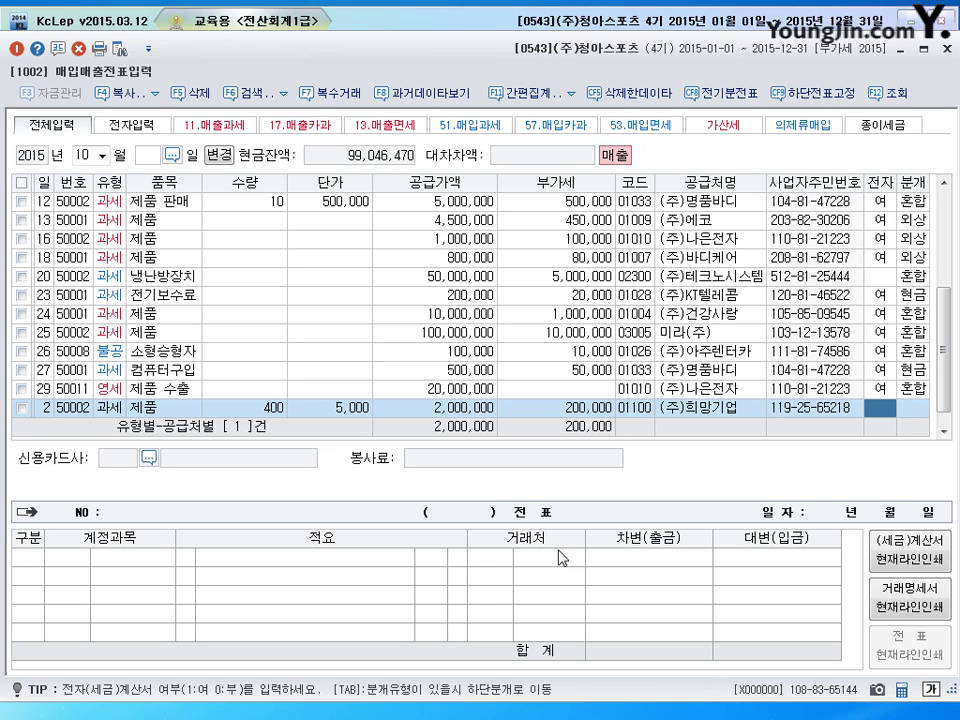
{"action": "key", "text": "1"}
{"action": "key", "text": "Return"}
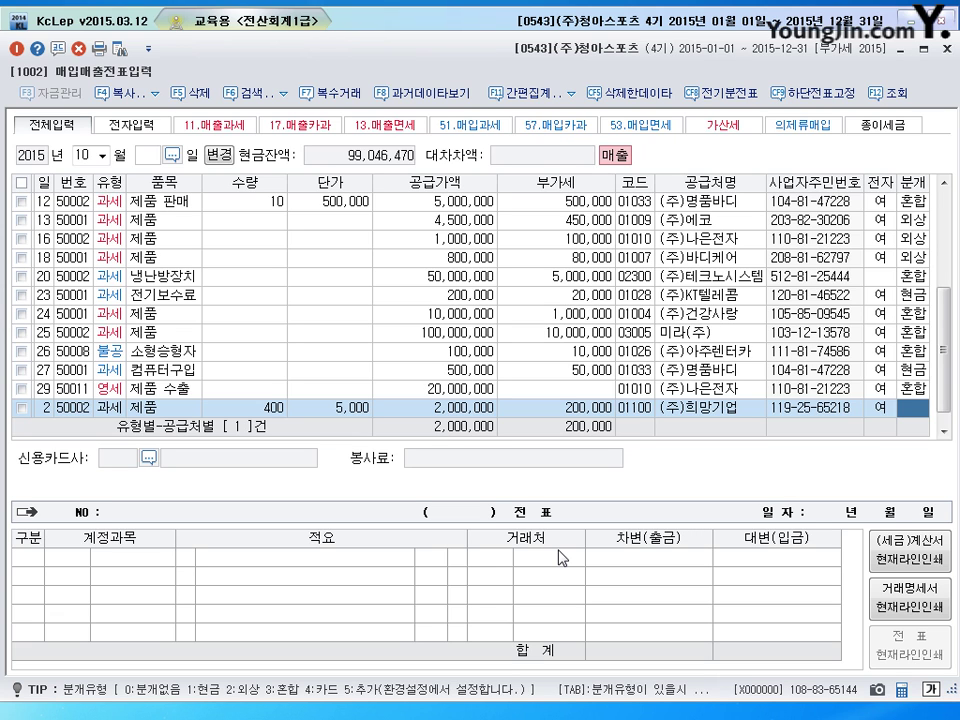
Book the sale 3 혼합 with debits 0110 받을어음 800,000 and 0108 외상매출금 1,400,000
{"action": "type", "text": "3"}
{"action": "key", "text": "Return"}
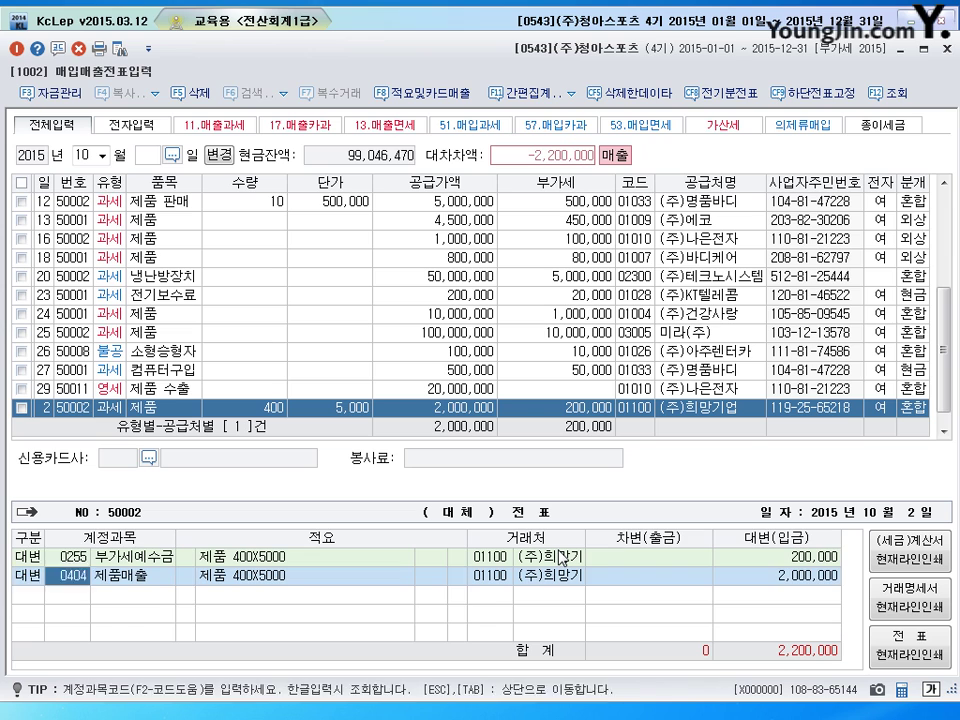
{"action": "type", "text": "3"}
{"action": "key", "text": "Return"}
{"action": "type", "text": "110"}
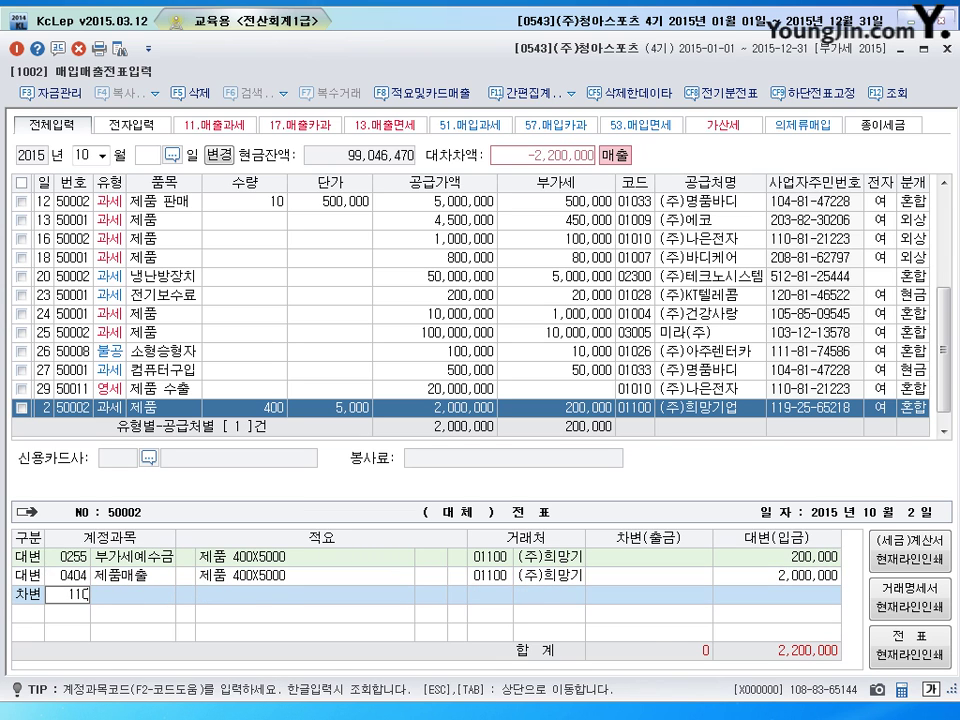
{"action": "key", "text": "Return"}
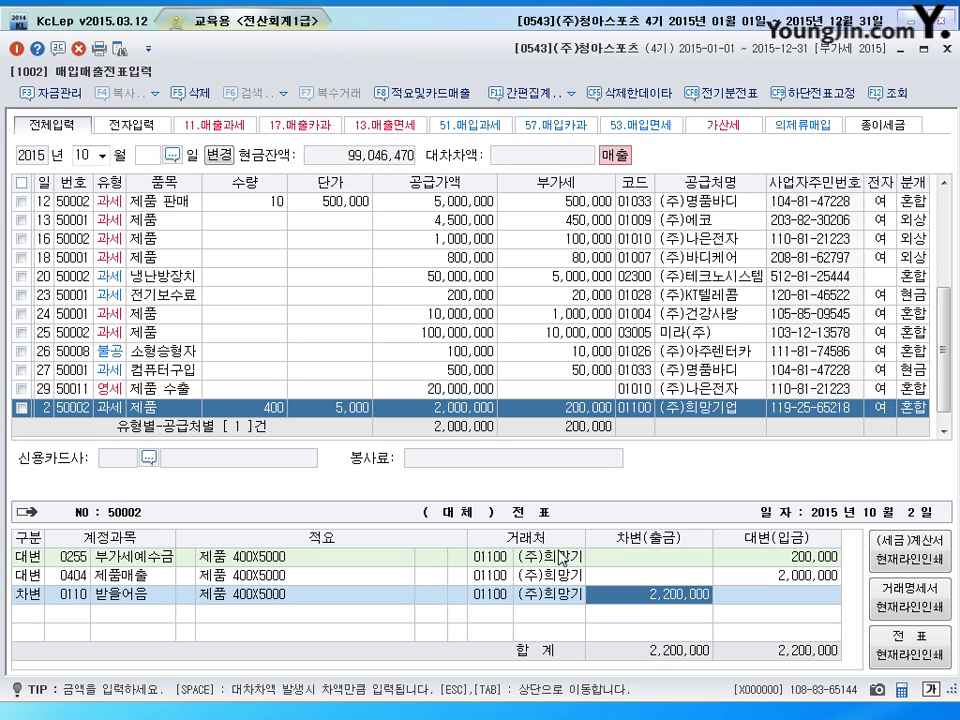
{"action": "type", "text": "800"}
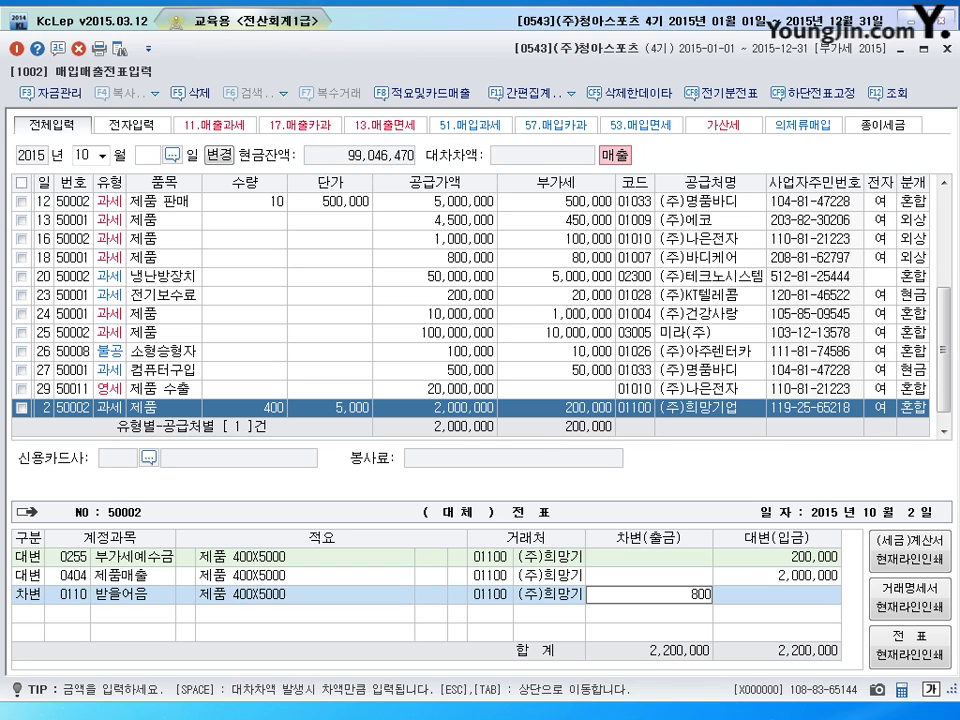
{"action": "type", "text": ",000"}
{"action": "key", "text": "Return"}
{"action": "type", "text": "3"}
{"action": "key", "text": "Return"}
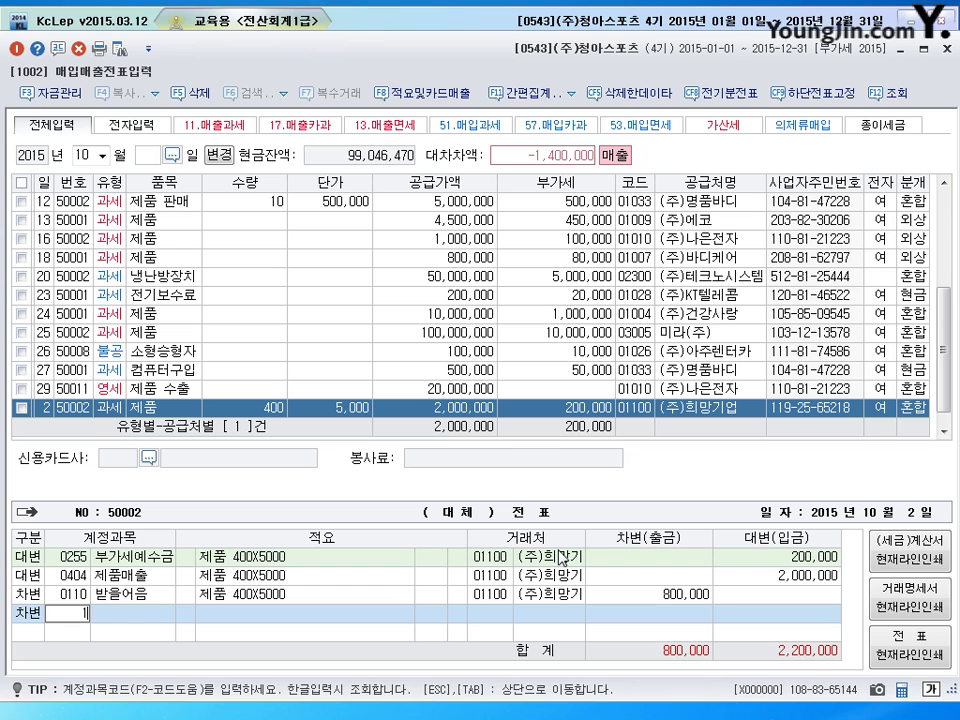
{"action": "type", "text": "108"}
{"action": "key", "text": "Return"}
{"action": "key", "text": "Left"}
Change the 받을어음 line's partner to 00655 수원상사 and save the voucher
{"action": "key", "text": "Up"}
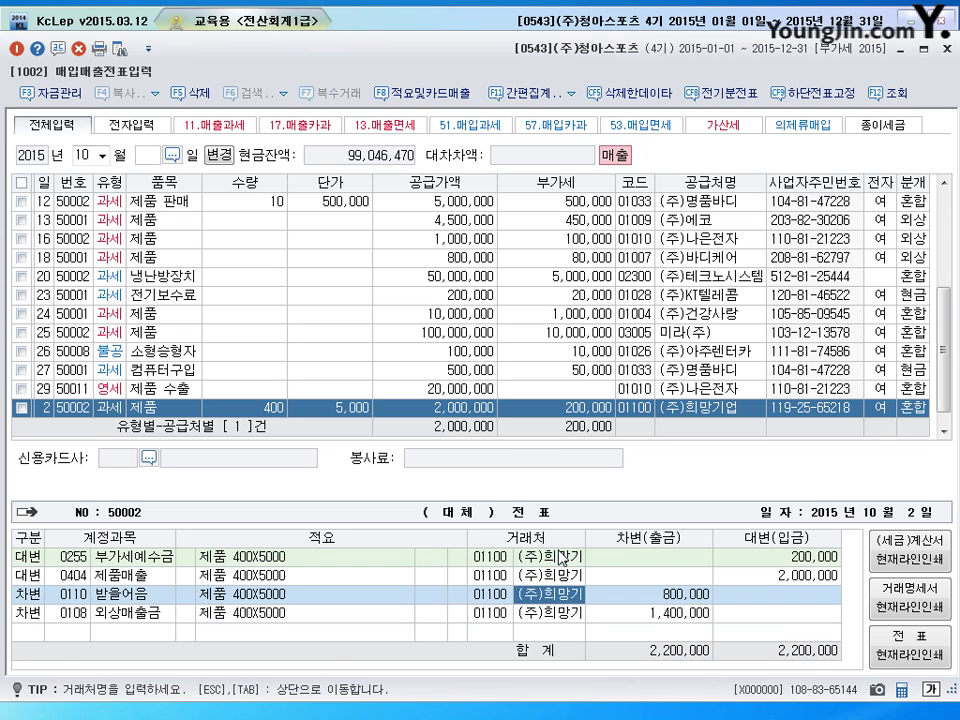
{"action": "key", "text": "Left"}
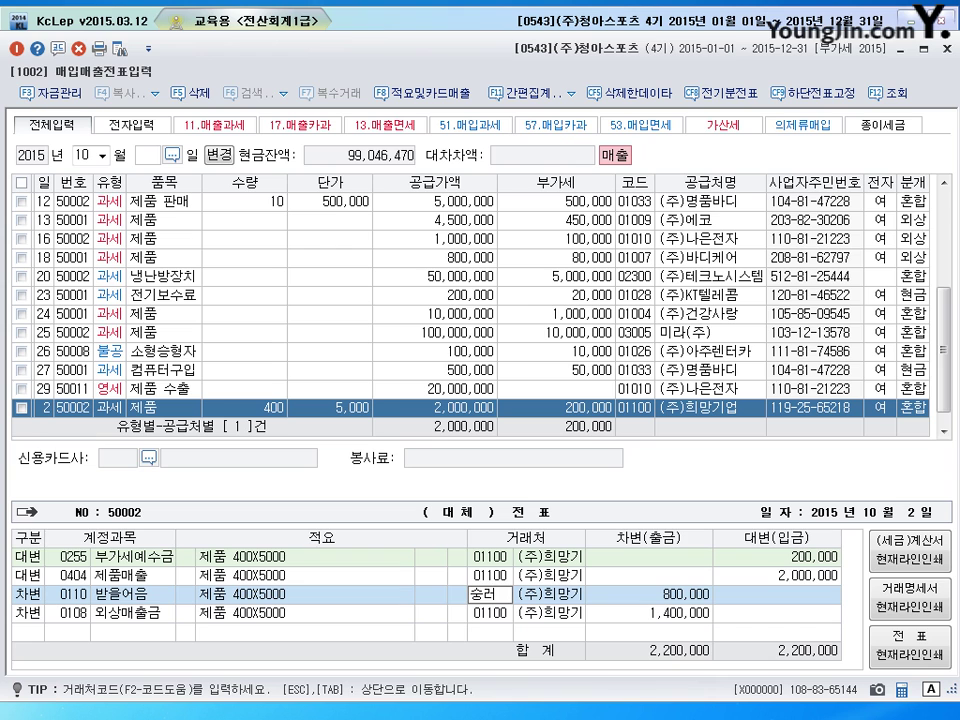
{"action": "key", "text": "BackSpace"}
{"action": "type", "text": "홍원"}
{"action": "key", "text": "Return"}
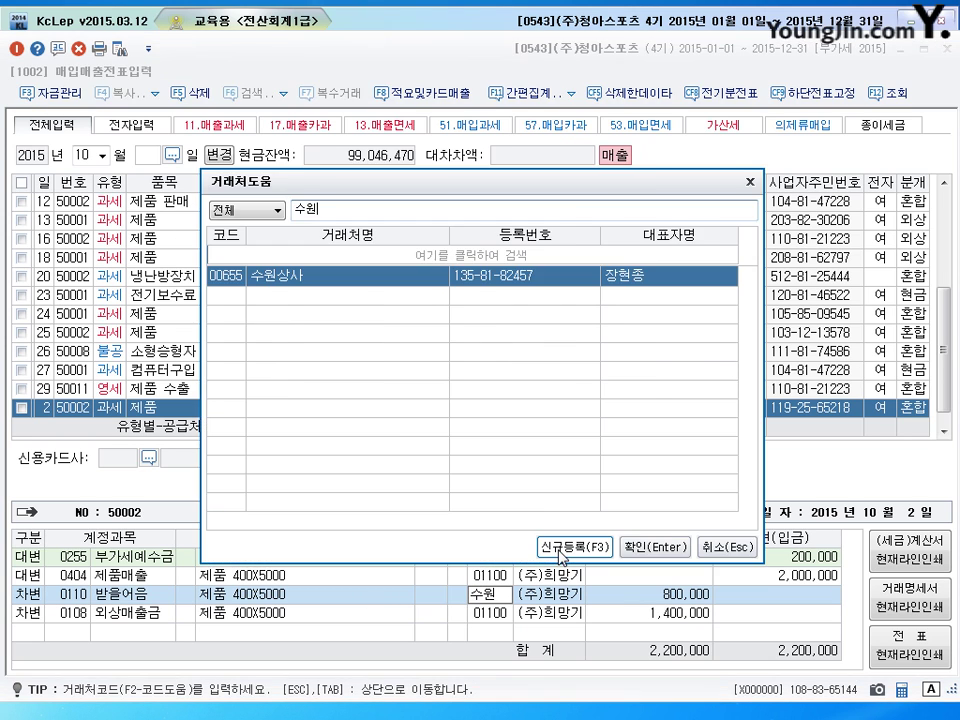
{"action": "key", "text": "Return"}
{"action": "key", "text": "Down"}
{"action": "key", "text": "Down"}
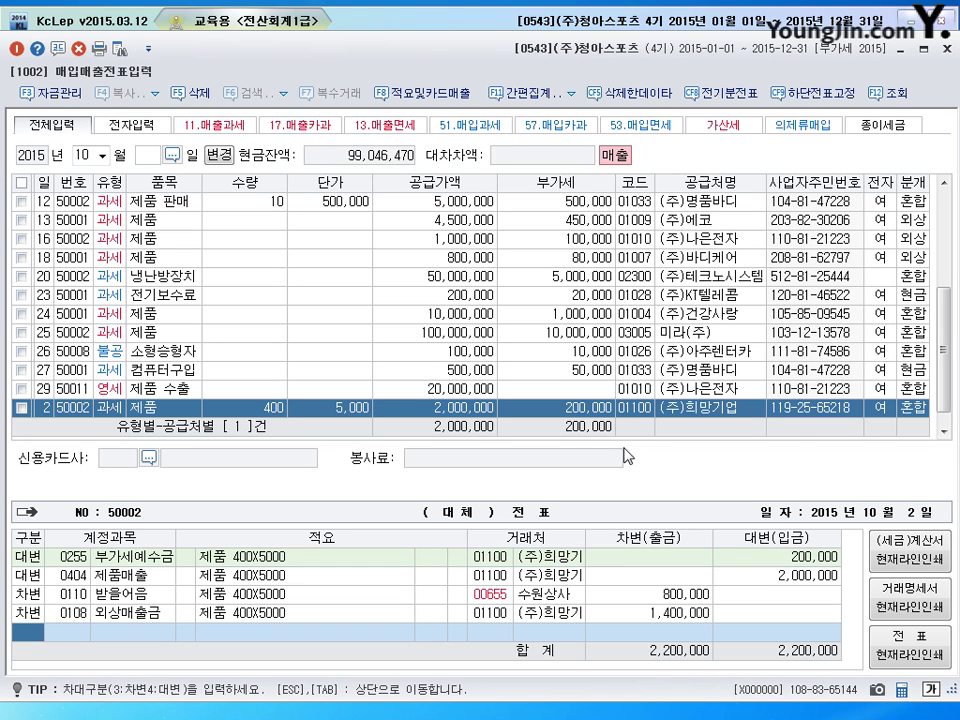
{"action": "left_click", "coordinate": [680, 614]}
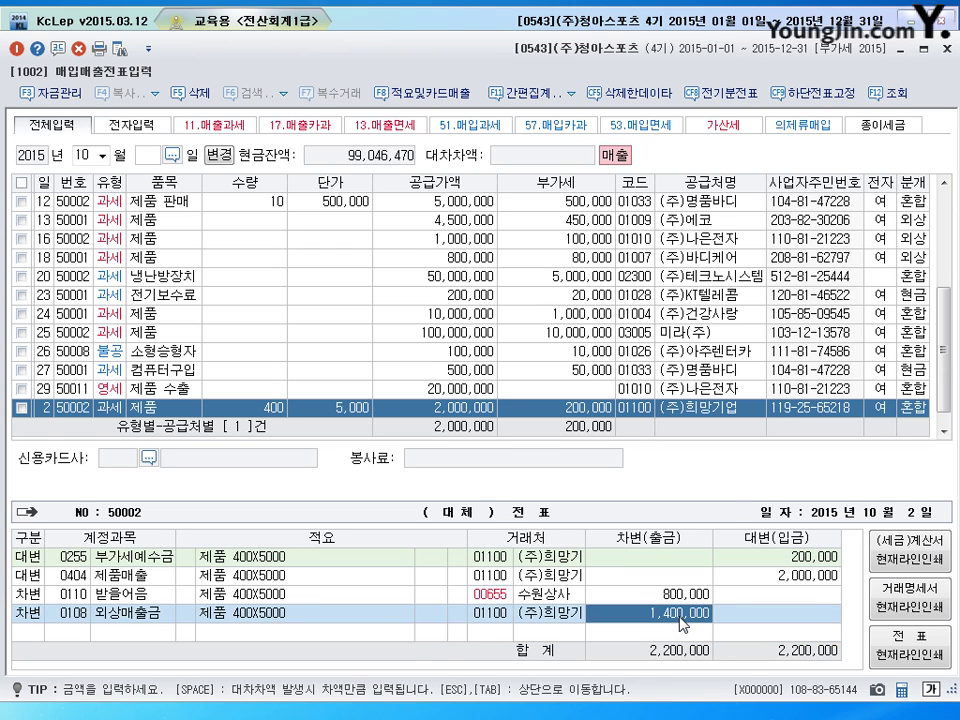
{"action": "key", "text": "Return"}
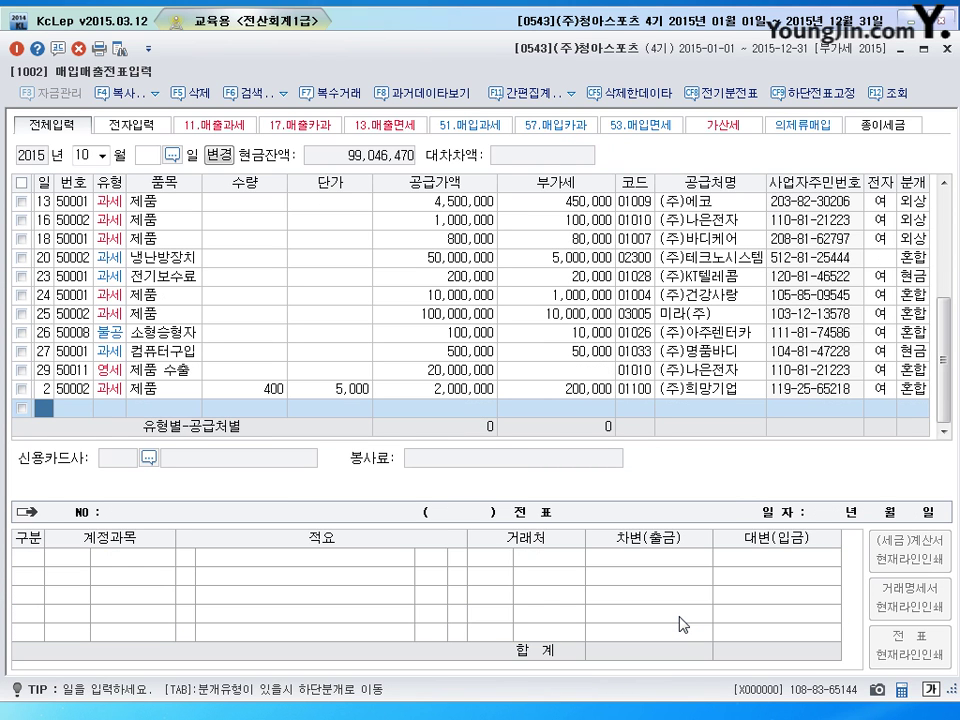
Add an October 5 12 영세 line for 제품 with a 5,000,000 supply amount
{"action": "type", "text": "5"}
{"action": "key", "text": "Return"}
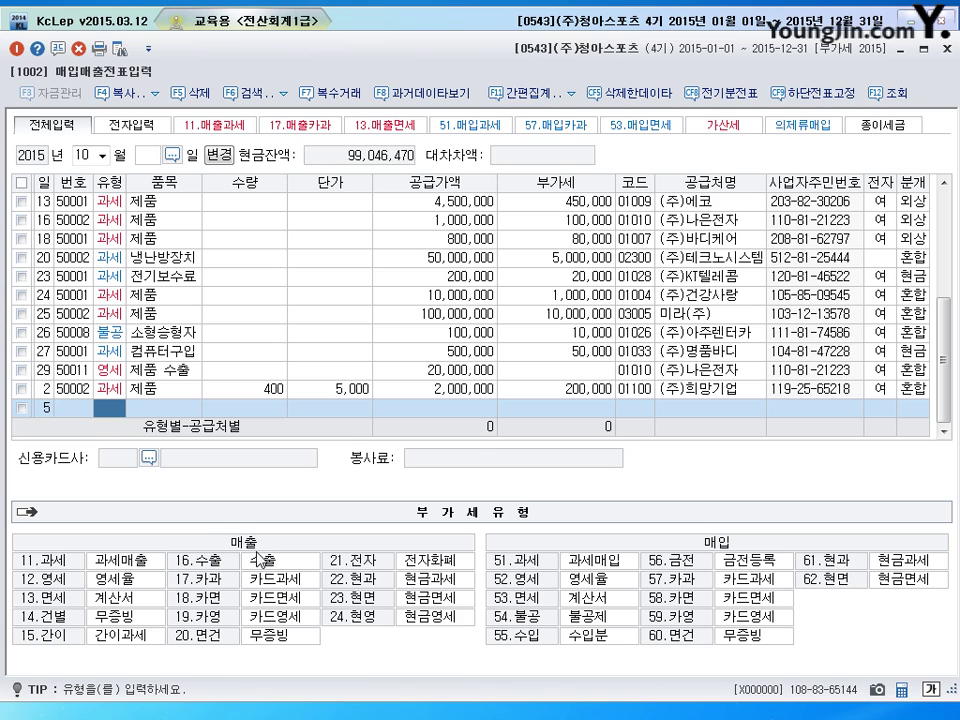
{"action": "left_click", "coordinate": [33, 577]}
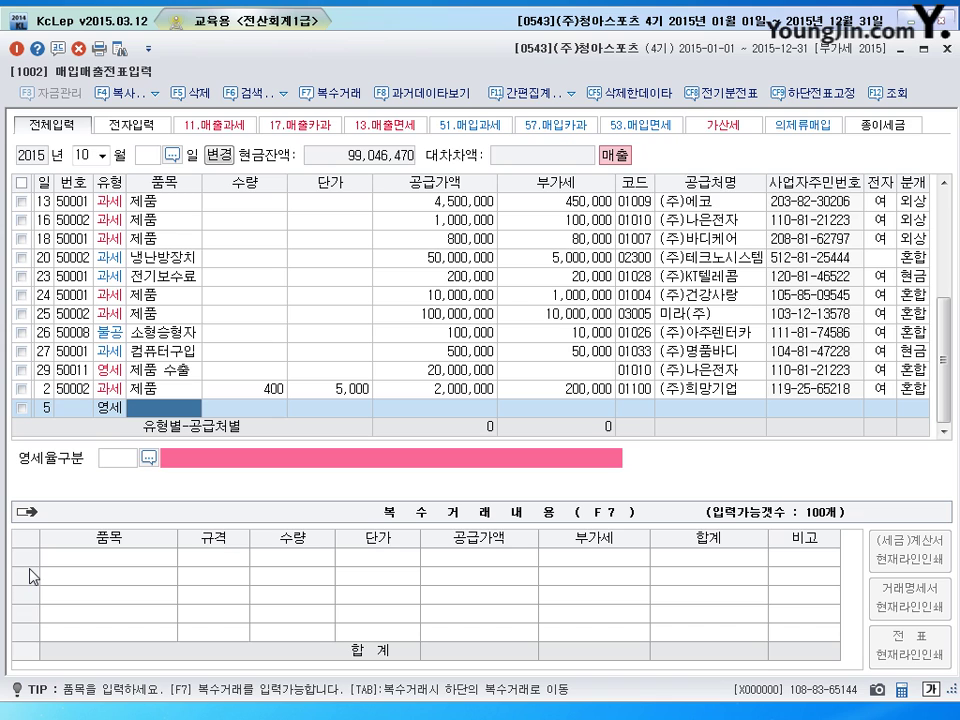
{"action": "type", "text": "제품"}
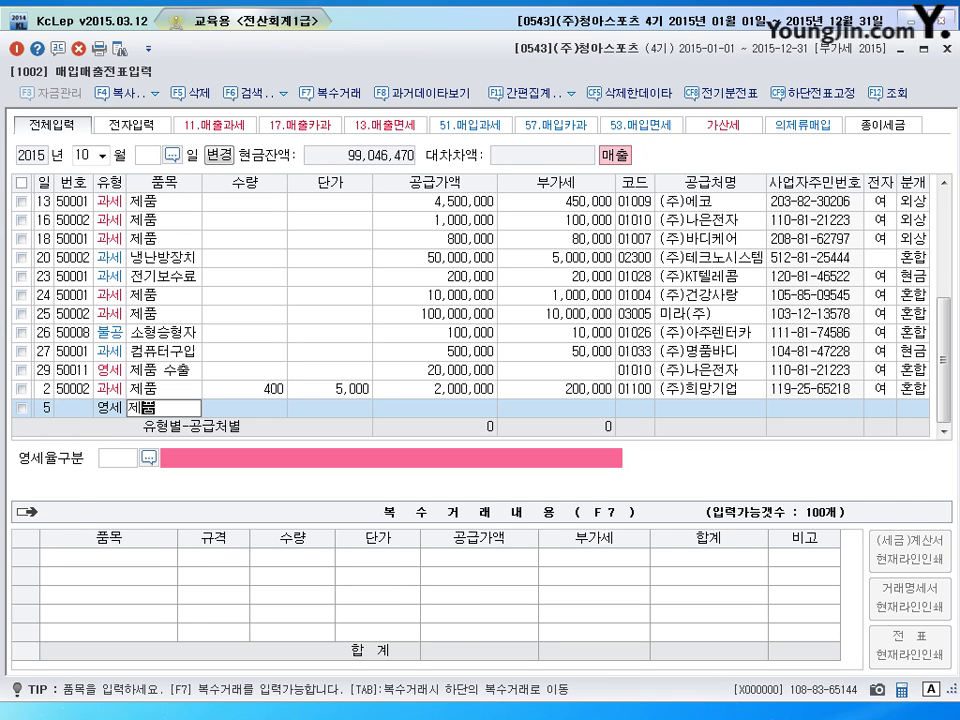
{"action": "key", "text": "Return"}
{"action": "type", "text": "5"}
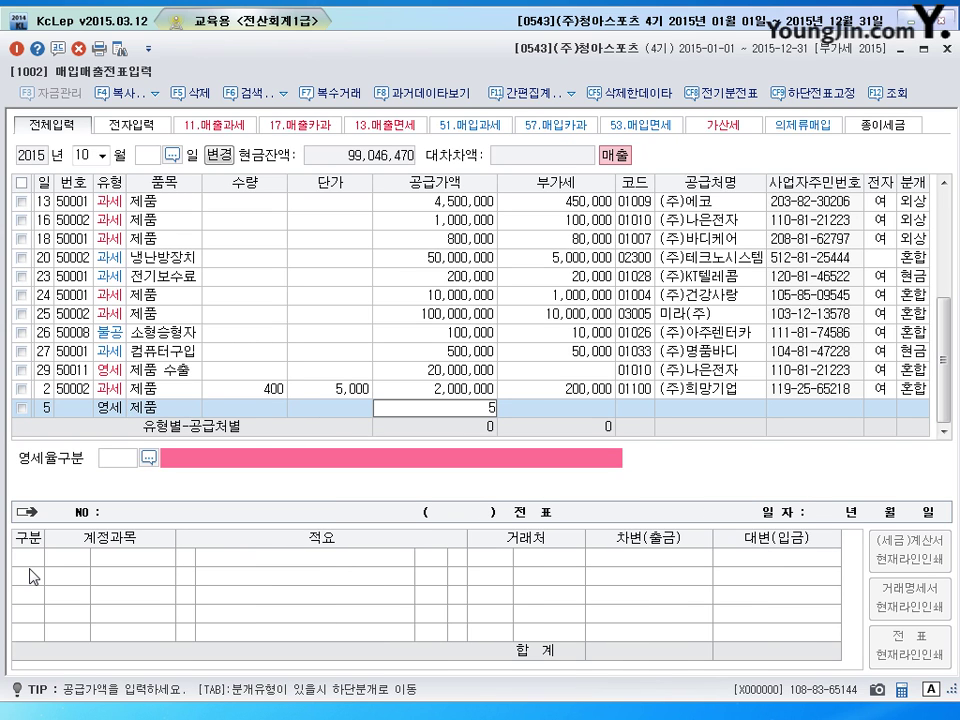
{"action": "type", "text": ",000,000"}
{"action": "key", "text": "Return"}
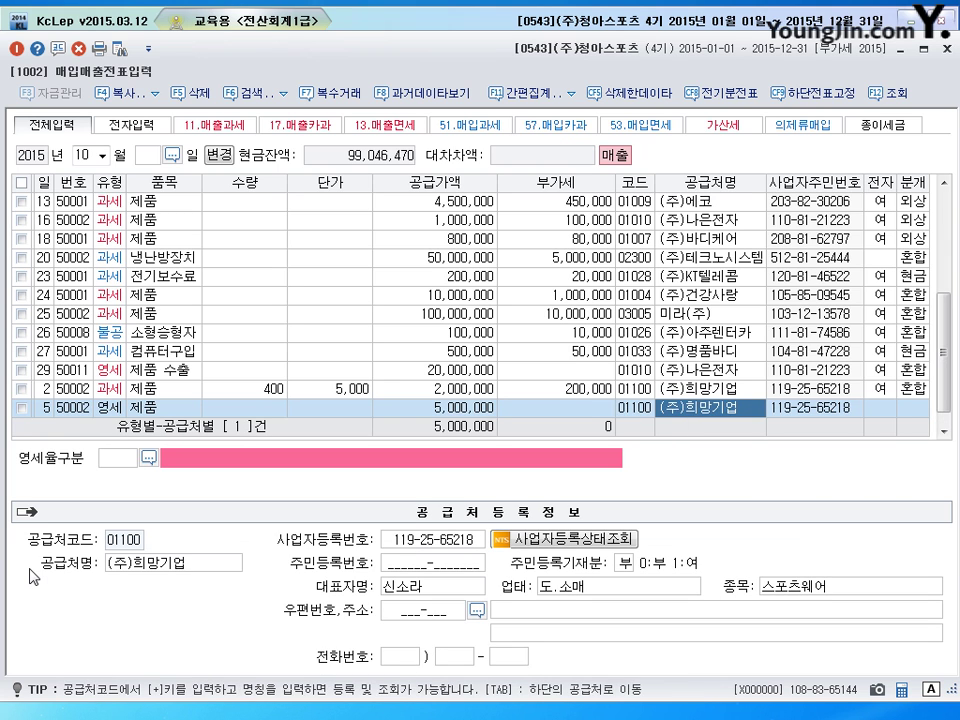
Set customer (주)세계로상사, 전자 1, zero-rate class 3 내국신용장, journal 2 외상, and save
{"action": "type", "text": "세계"}
{"action": "key", "text": "Return"}
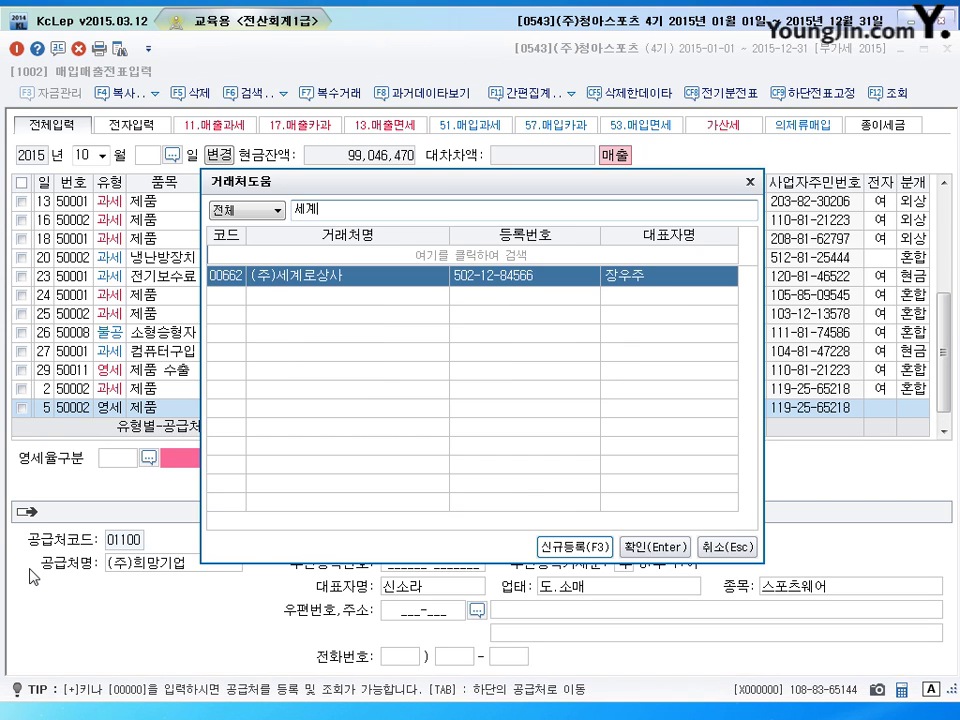
{"action": "key", "text": "Return"}
{"action": "key", "text": "1"}
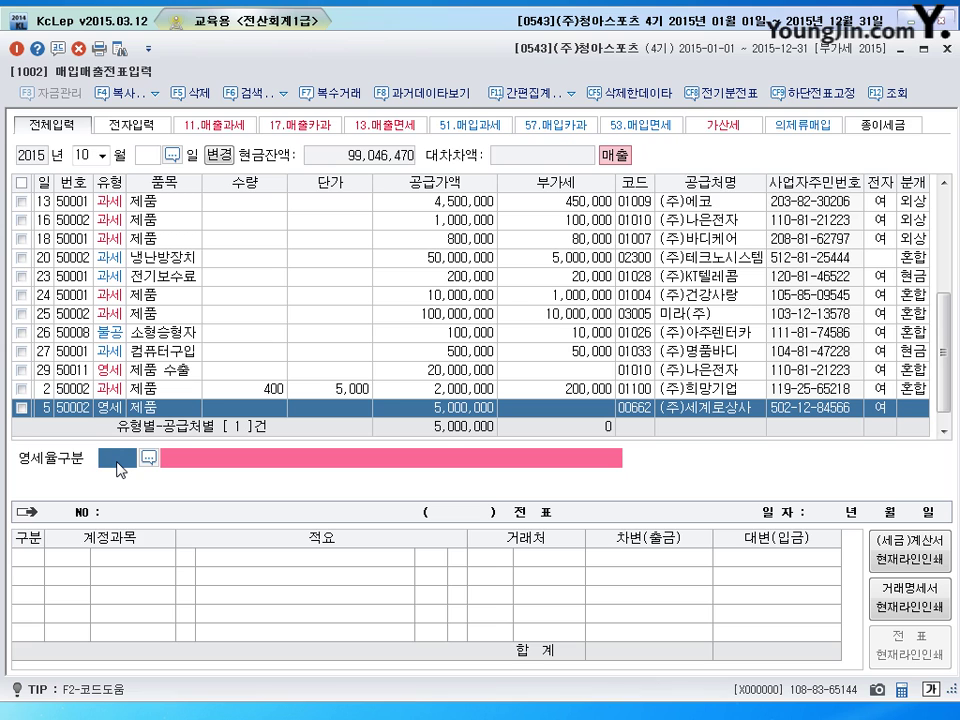
{"action": "left_click", "coordinate": [117, 463]}
{"action": "type", "text": "3"}
{"action": "key", "text": "Return"}
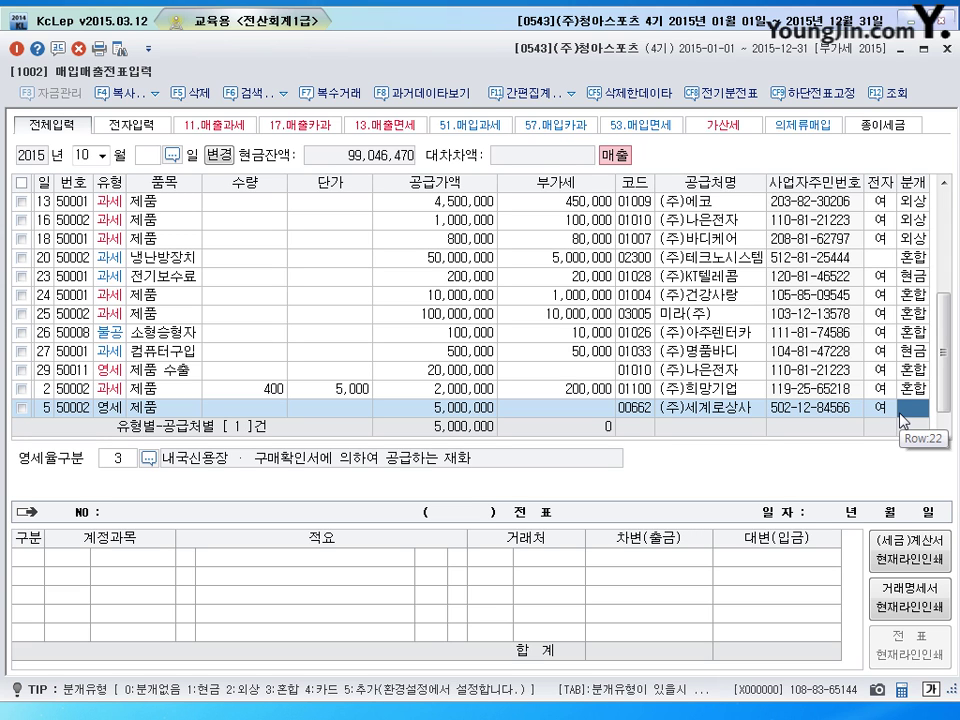
{"action": "type", "text": "2"}
{"action": "key", "text": "Return"}
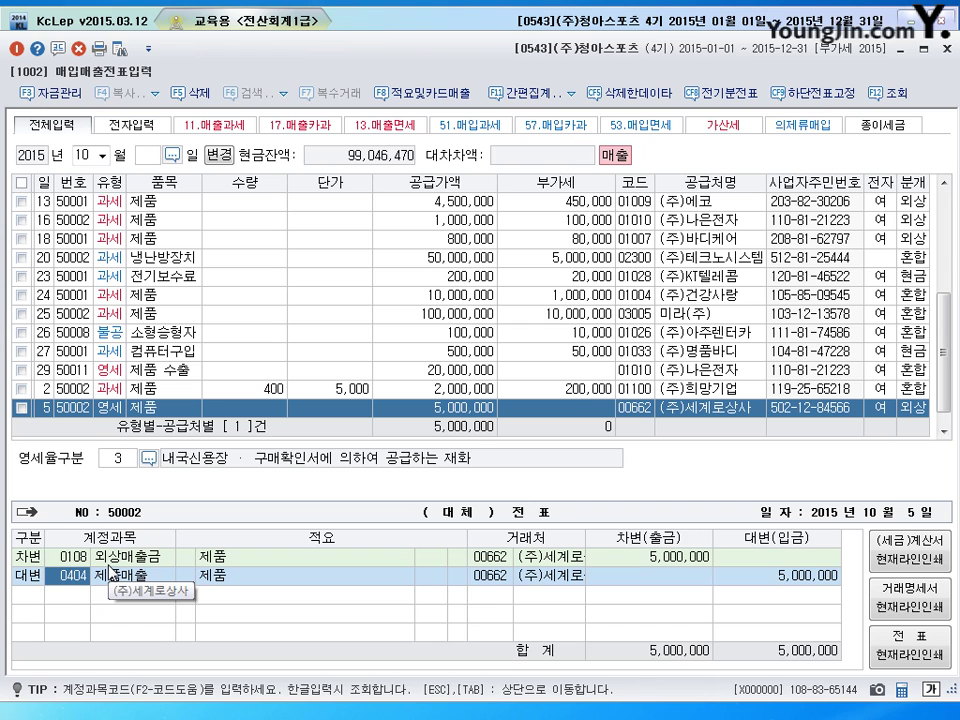
{"action": "key", "text": "Return"}
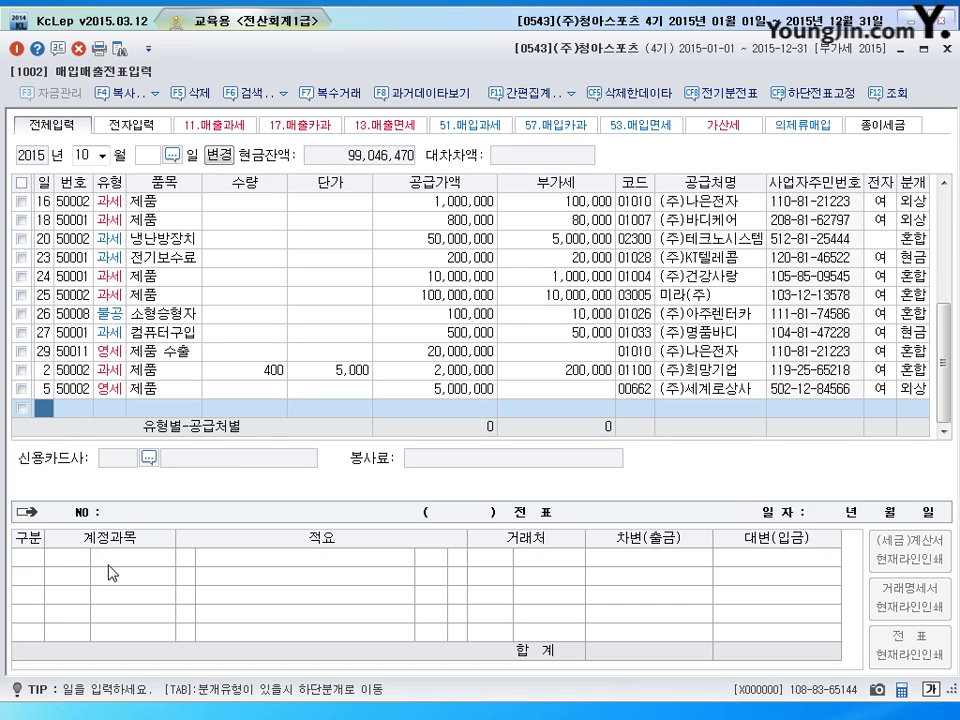
Start a 12 November 과세 (51) entry for item 수리비 with a 600,000 supply amount
{"action": "key", "text": "shift+Tab"}
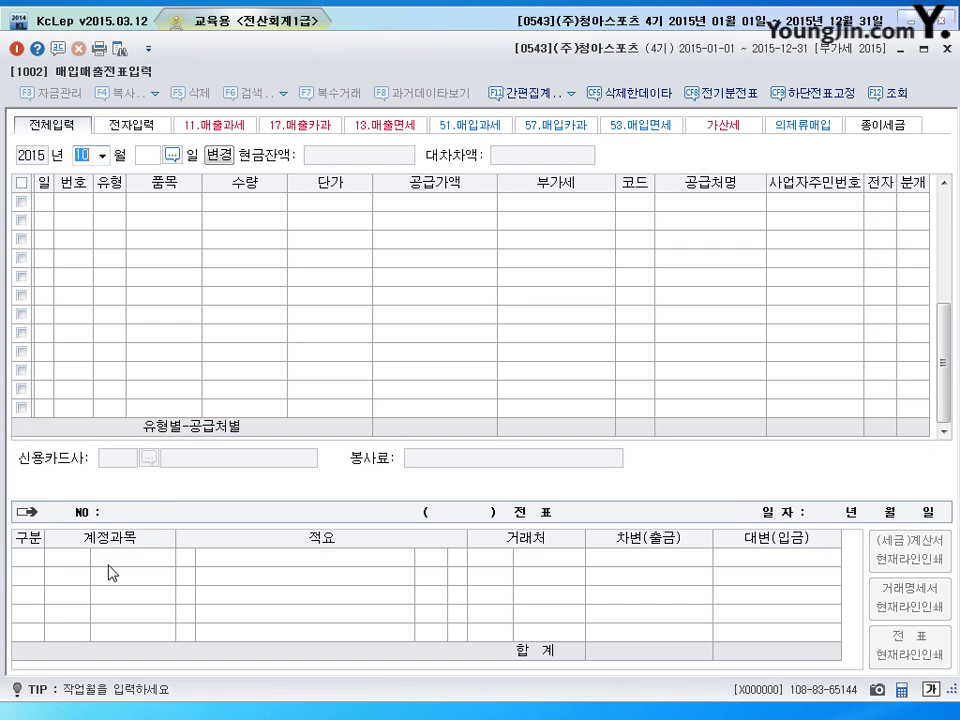
{"action": "type", "text": "11"}
{"action": "type", "text": "12"}
{"action": "key", "text": "Return"}
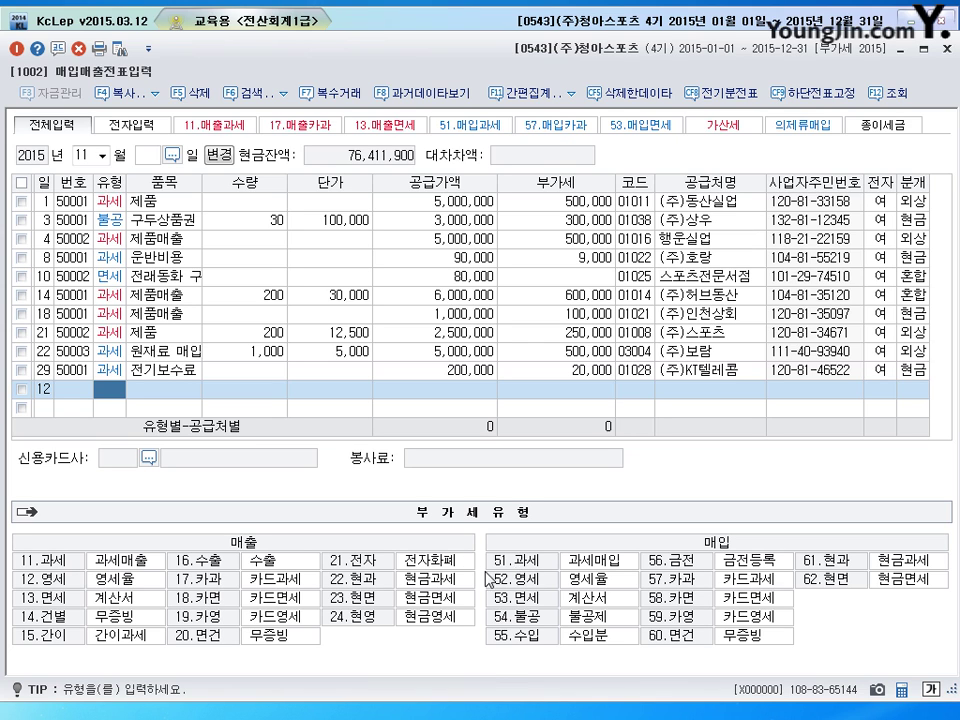
{"action": "type", "text": "51"}
{"action": "key", "text": "Return"}
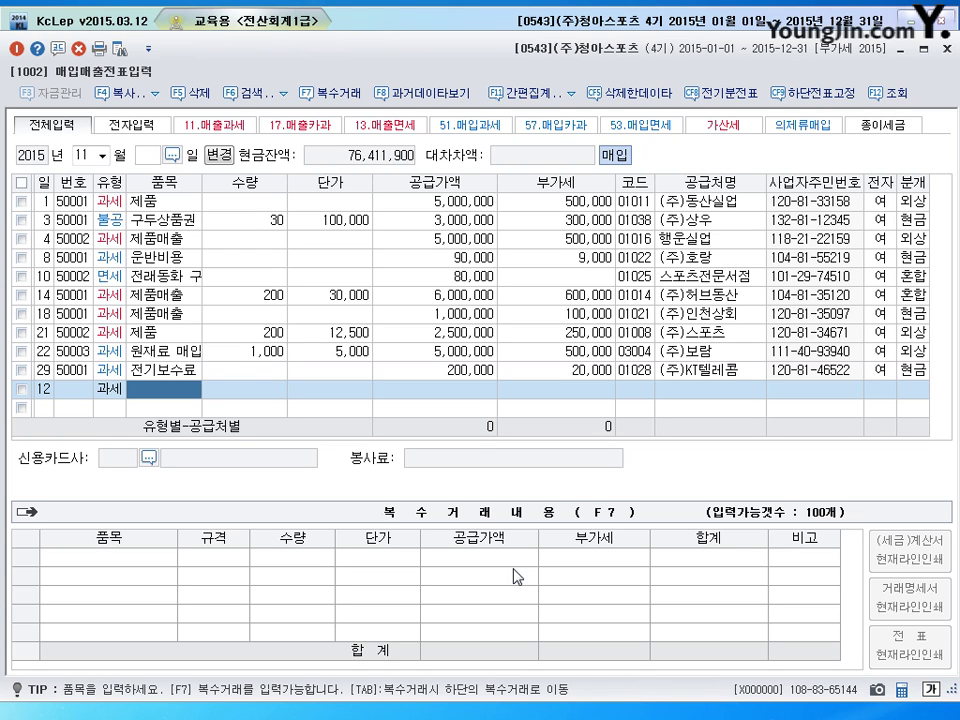
{"action": "type", "text": "수리비"}
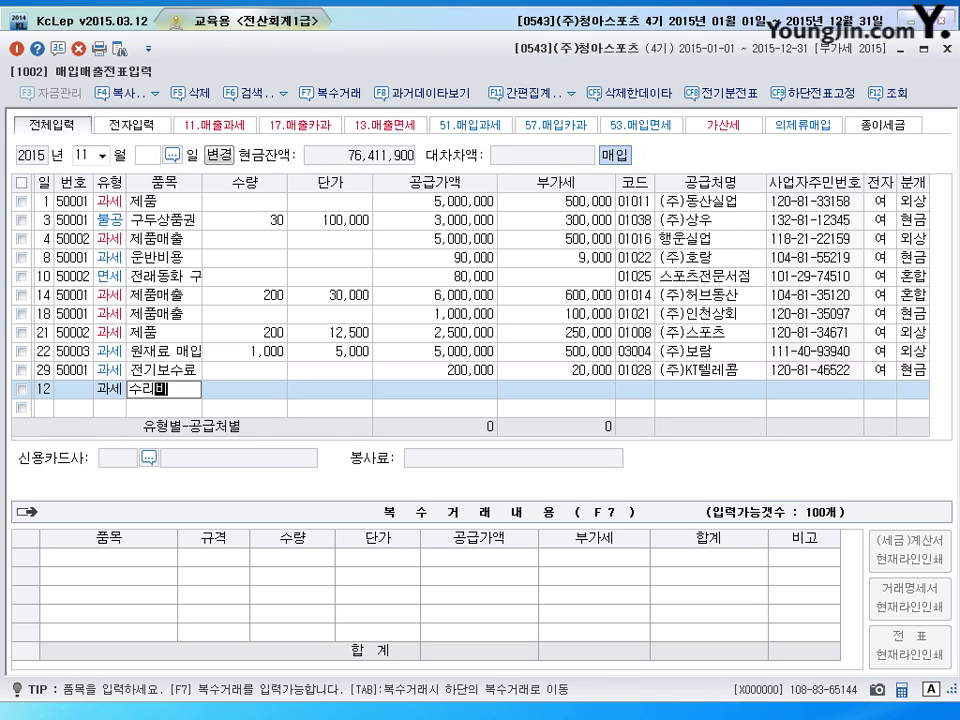
{"action": "key", "text": "Return"}
{"action": "key", "text": "Return"}
{"action": "key", "text": "Return"}
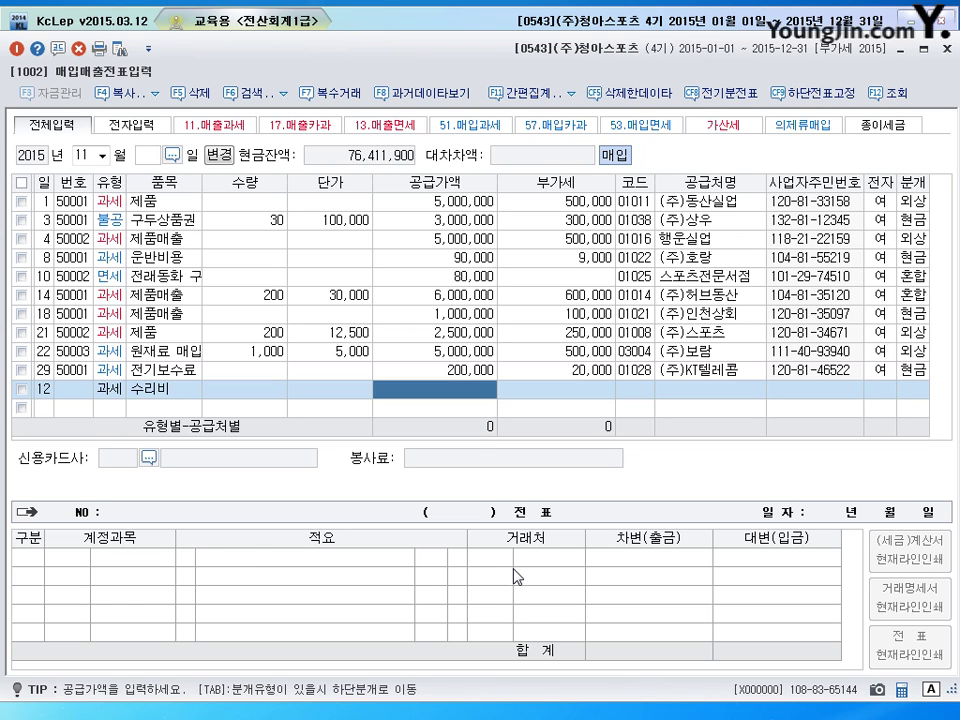
{"action": "type", "text": "6000000"}
{"action": "key", "text": "Return"}
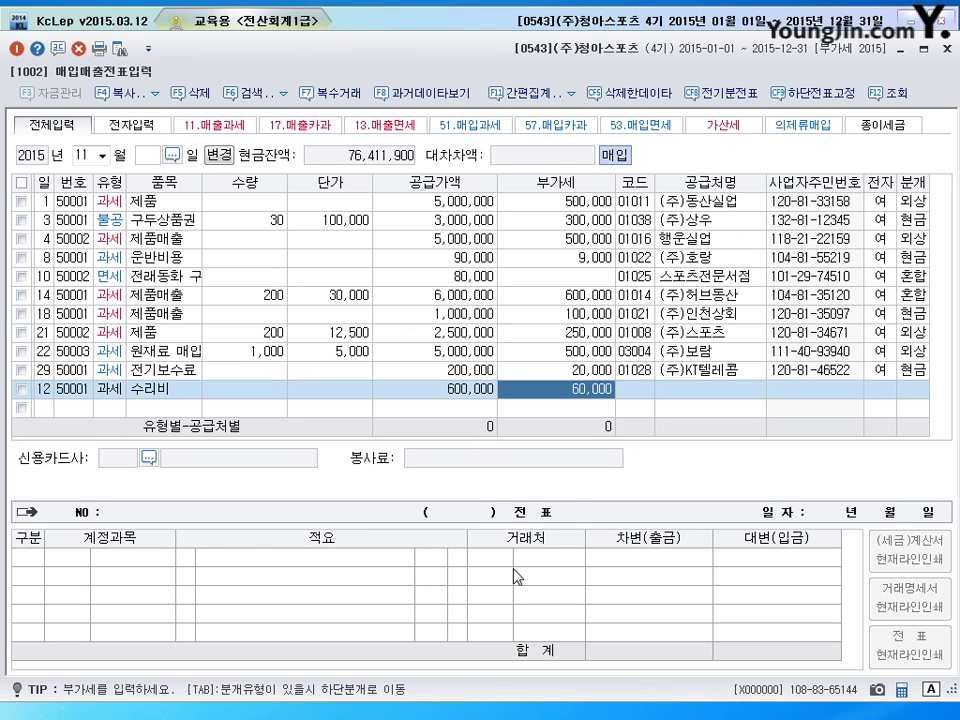
Set supplier 일등카센타 and mark the invoice as electronic (전자 1)
{"action": "key", "text": "Return"}
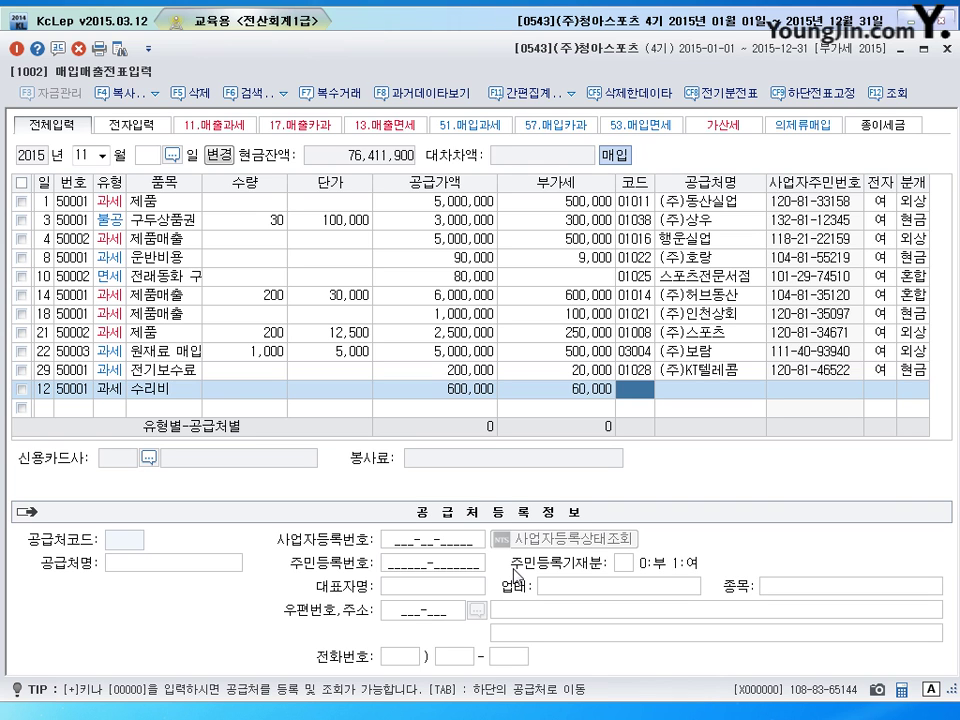
{"action": "type", "text": "일등"}
{"action": "key", "text": "Return"}
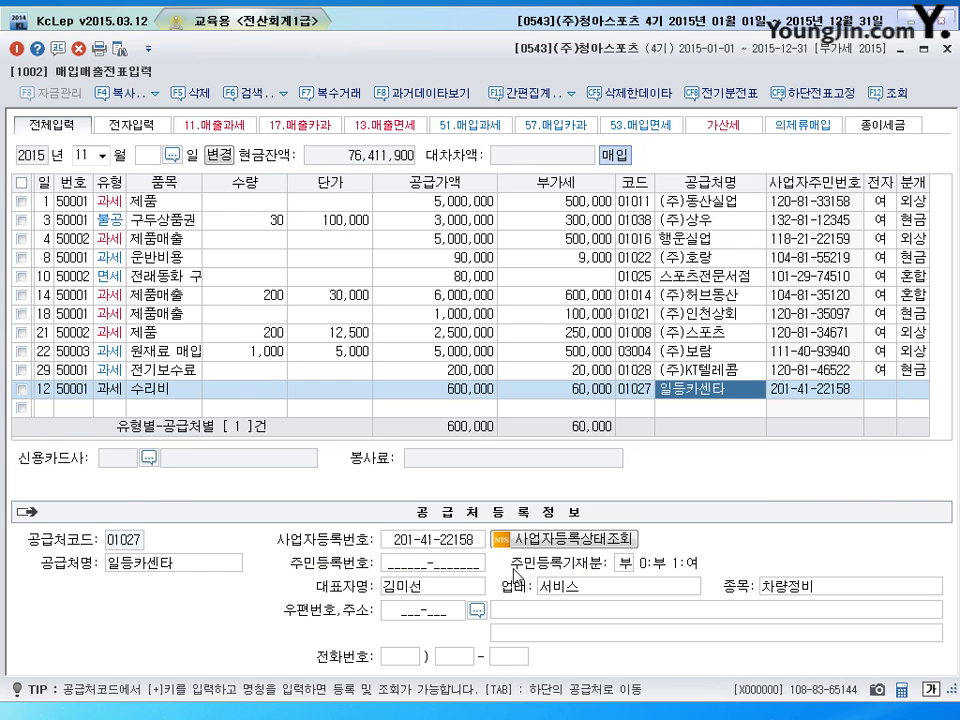
{"action": "key", "text": "Return"}
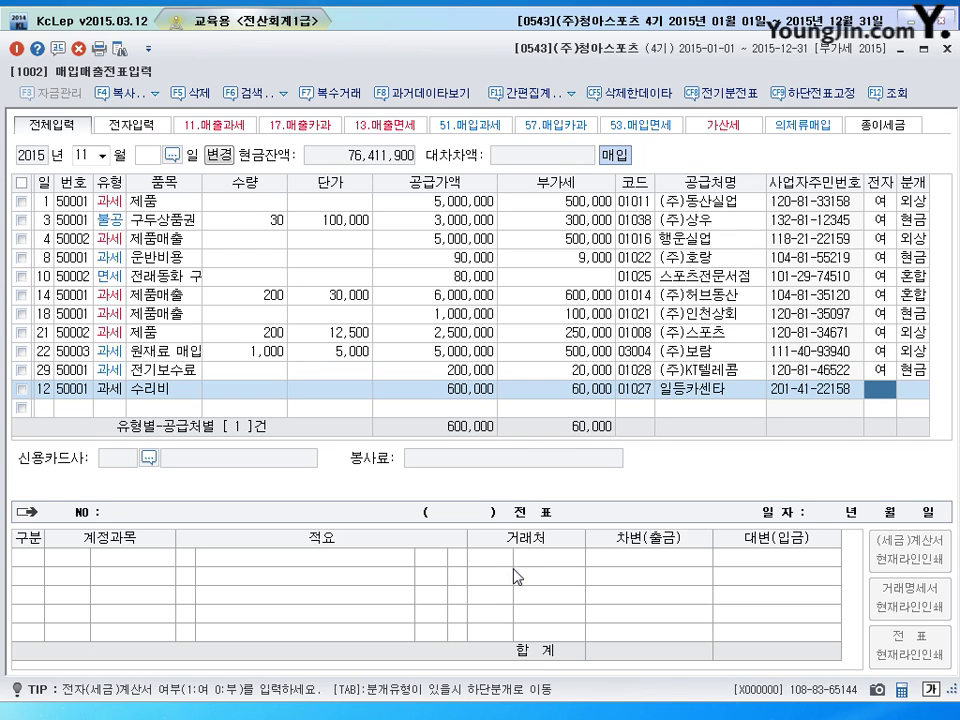
{"action": "type", "text": "1"}
{"action": "key", "text": "Return"}
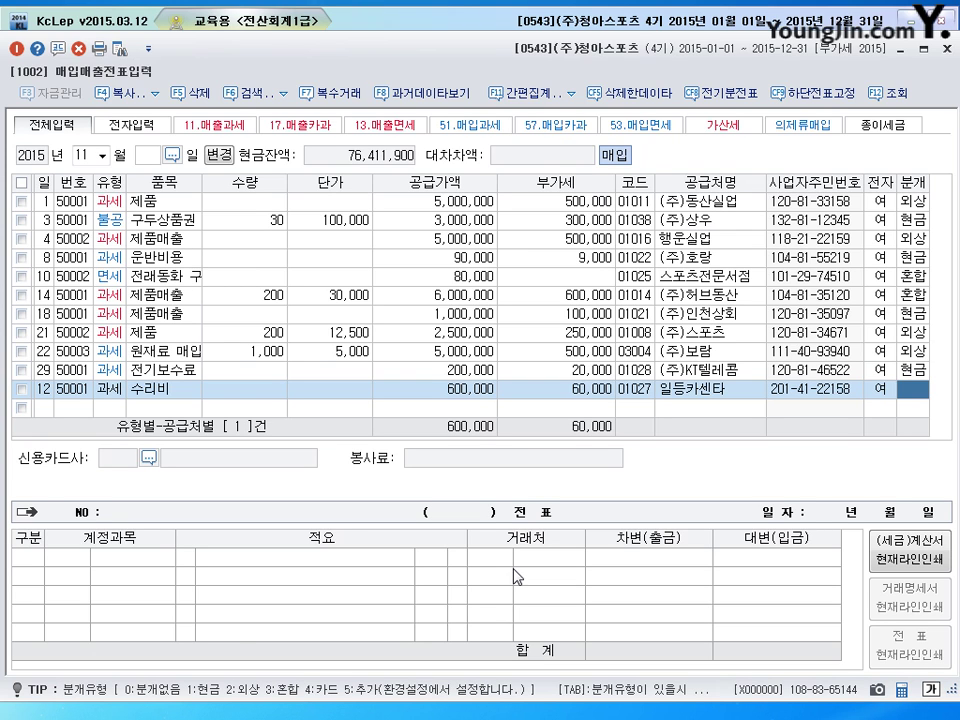
Post as 혼합 with debit 0522 차량유지비 and credit 0253 미지급금, then save and review
{"action": "type", "text": "3"}
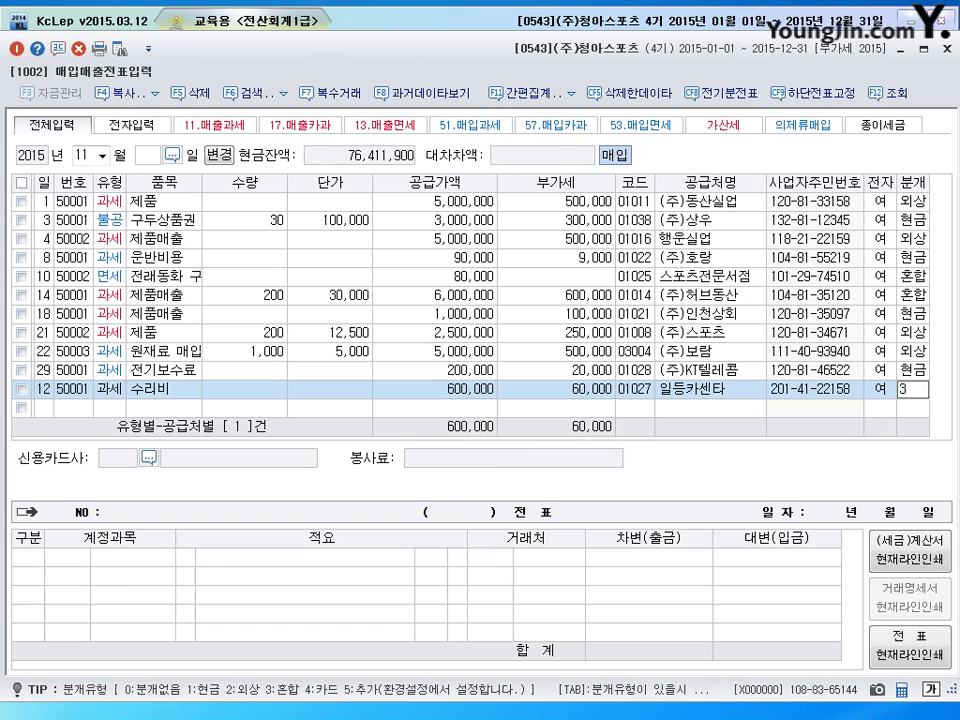
{"action": "key", "text": "Return"}
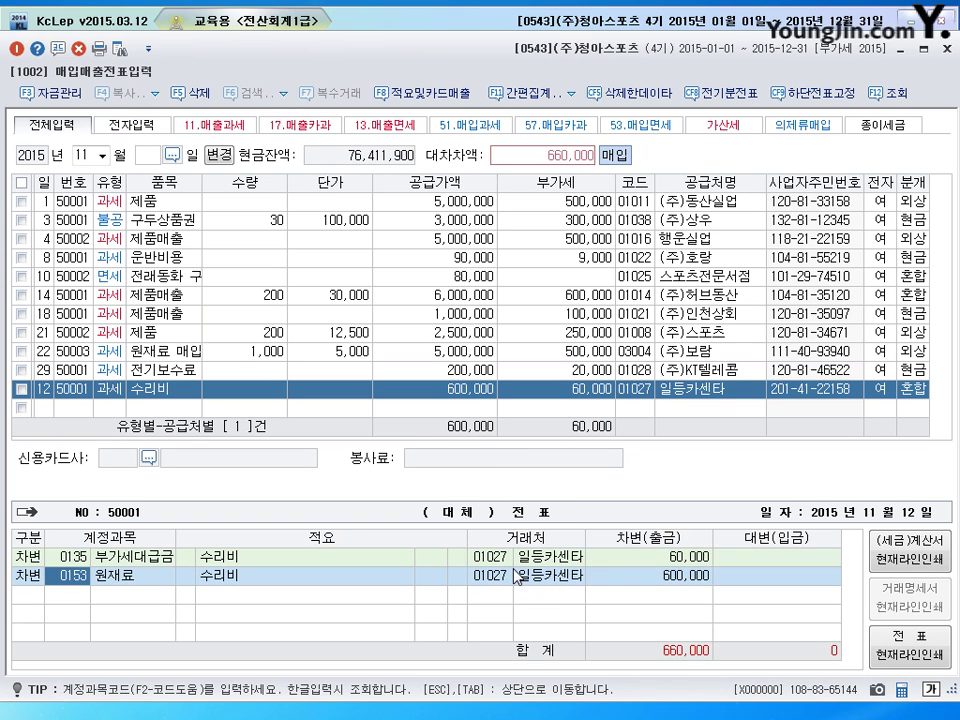
{"action": "type", "text": "0522"}
{"action": "key", "text": "Return"}
{"action": "key", "text": "Return"}
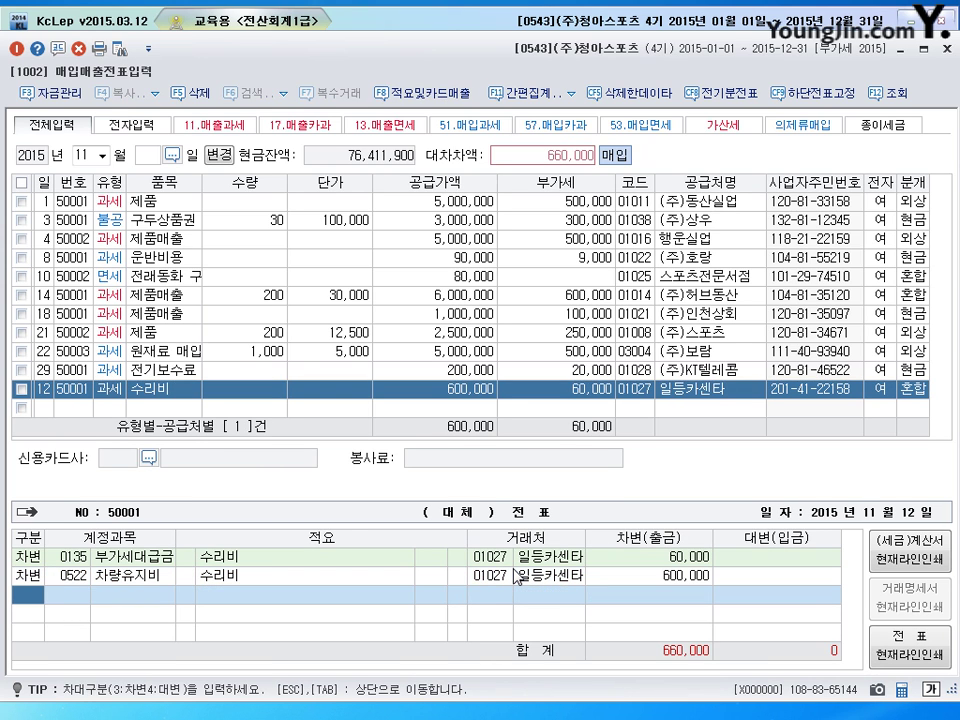
{"action": "type", "text": "4"}
{"action": "key", "text": "Return"}
{"action": "type", "text": "0253"}
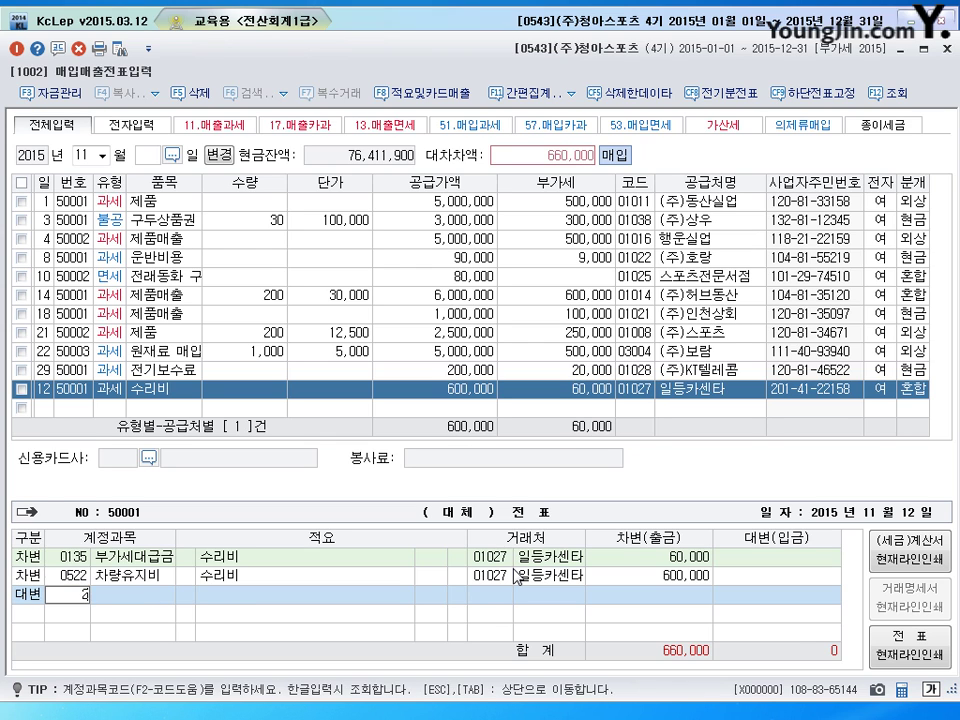
{"action": "key", "text": "Return"}
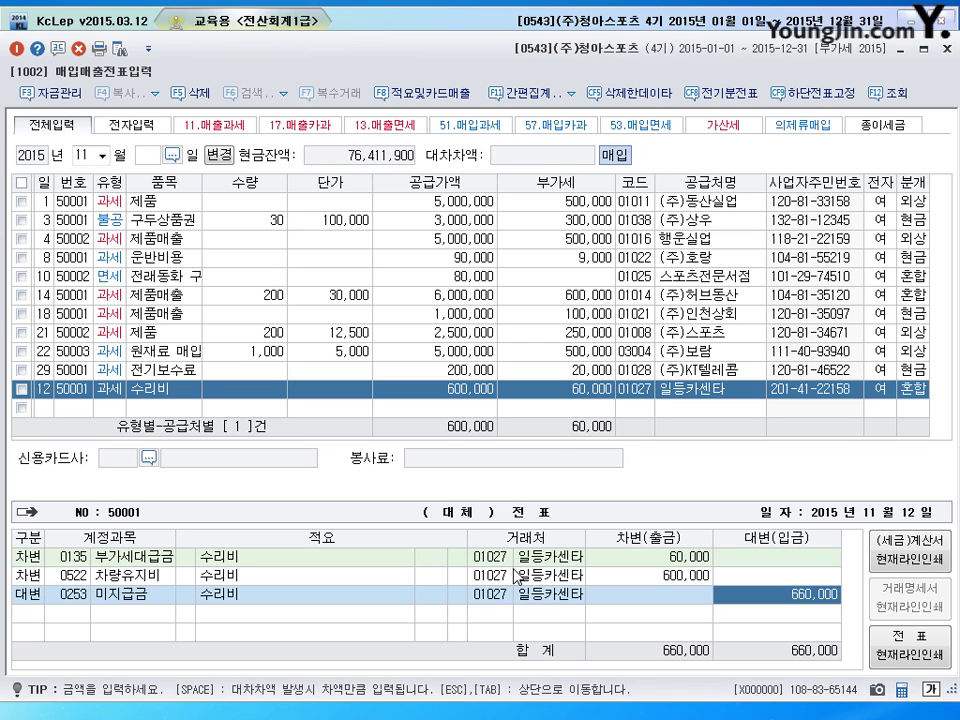
{"action": "key", "text": "Return"}
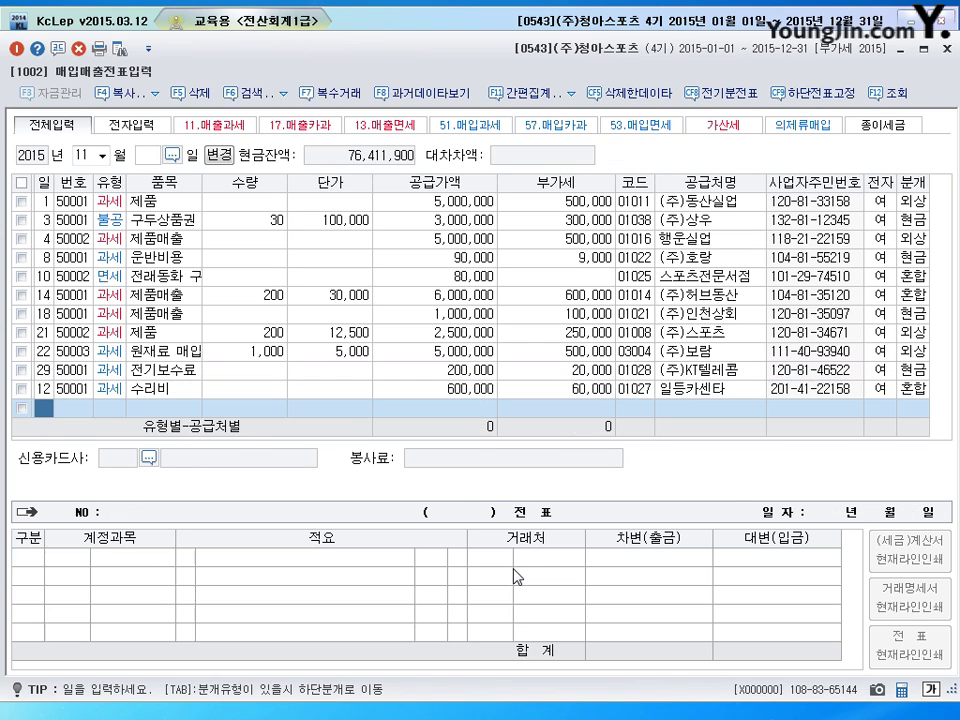
{"action": "key", "text": "Up"}
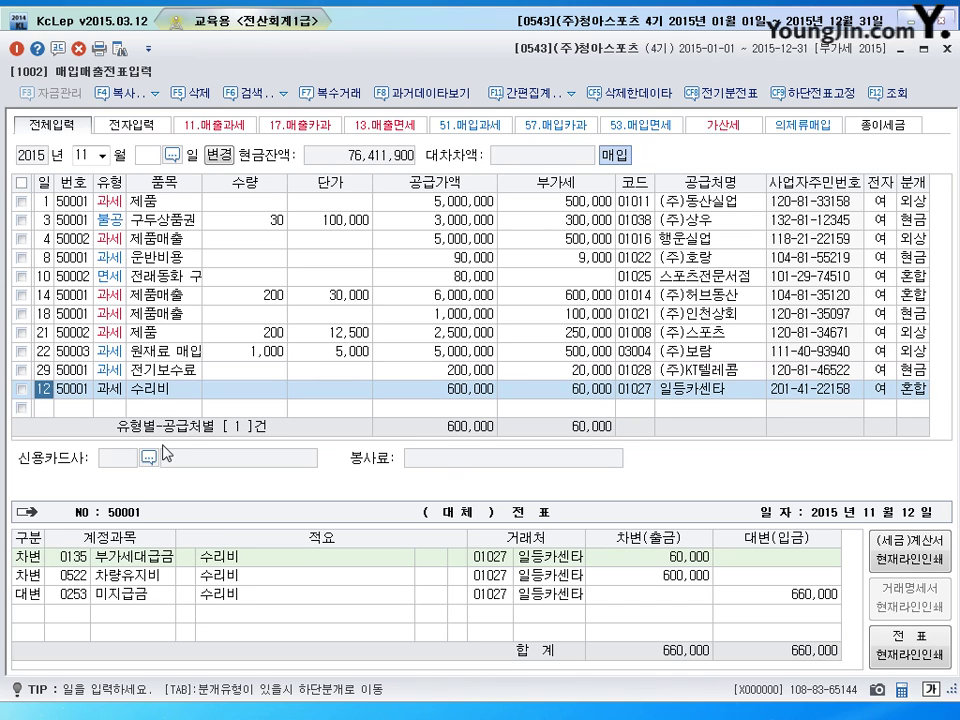
{"action": "left_click", "coordinate": [110, 389]}
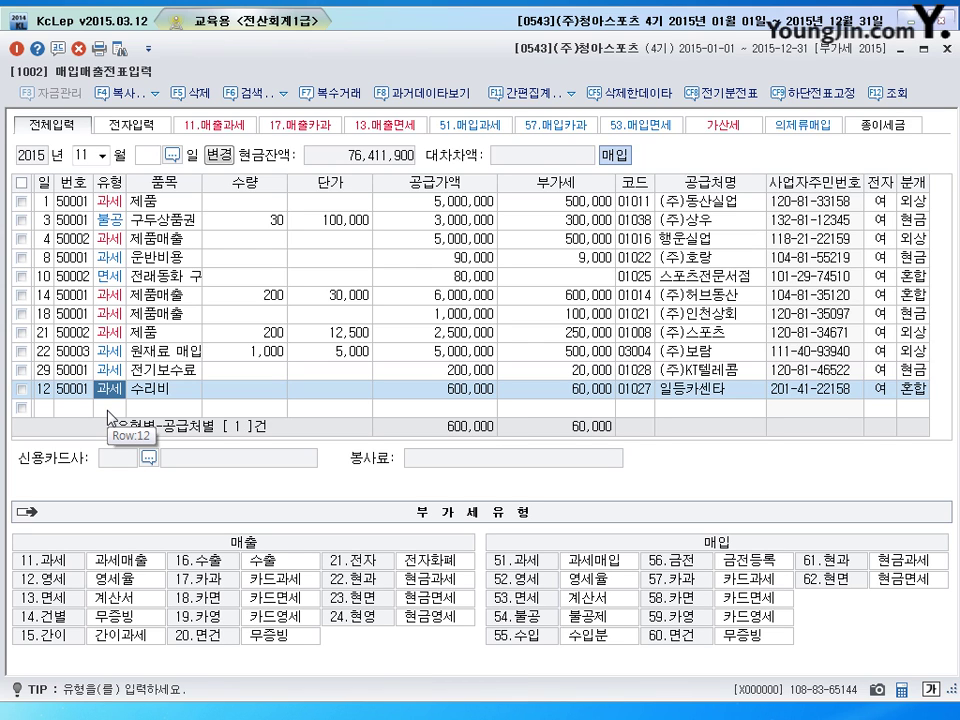
{"action": "left_click", "coordinate": [107, 410]}
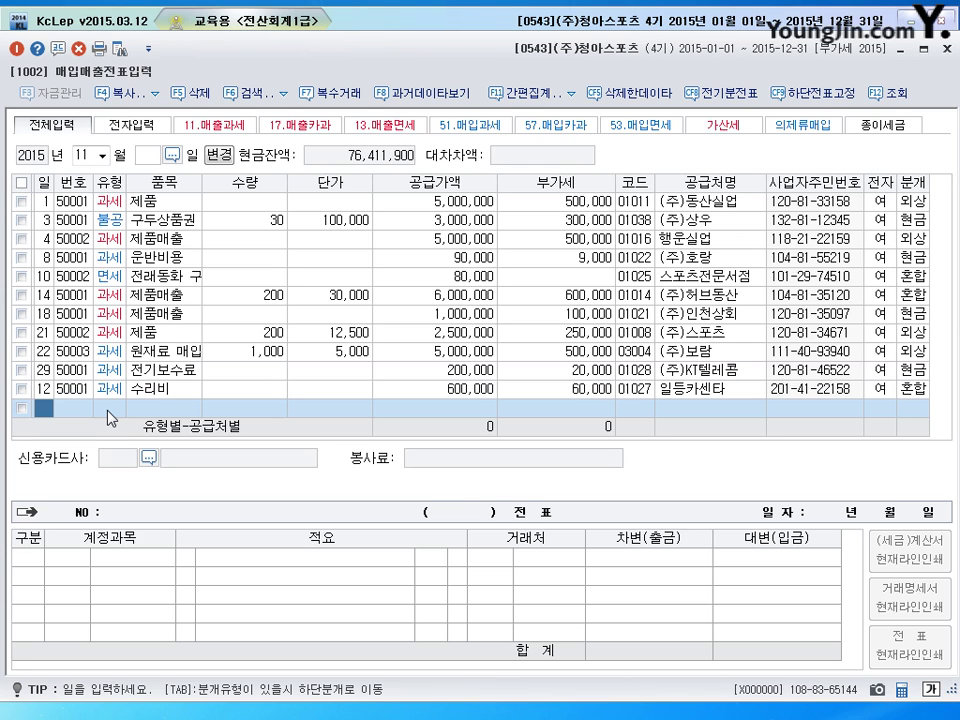
Start a 19 November 영세 (52) entry for 원재료 with a 35,000,000 supply amount
{"action": "type", "text": "19"}
{"action": "key", "text": "Return"}
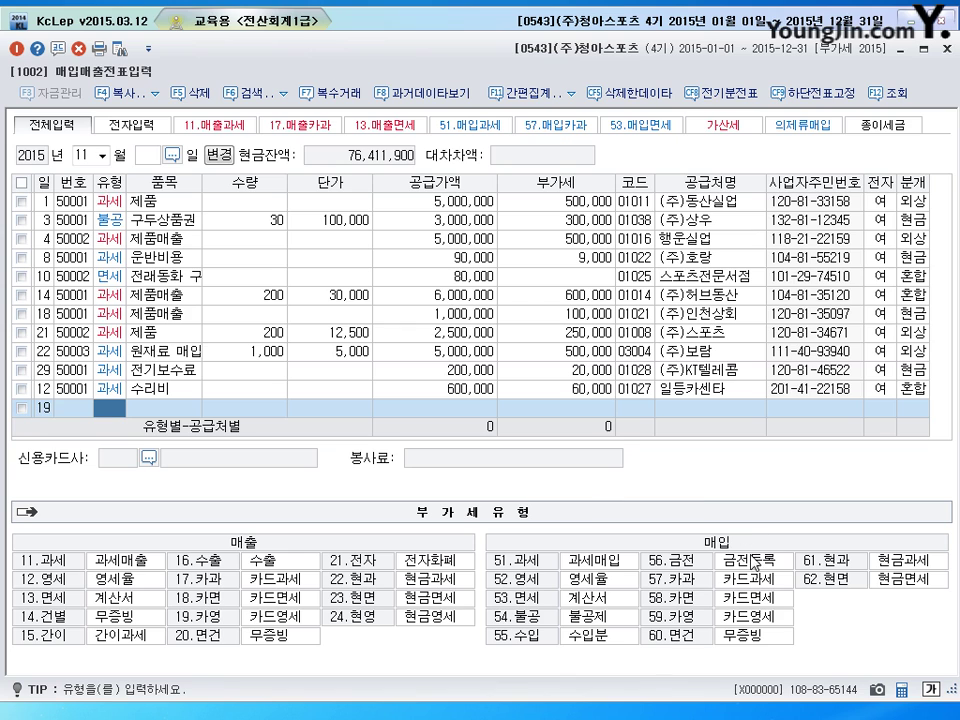
{"action": "type", "text": "52"}
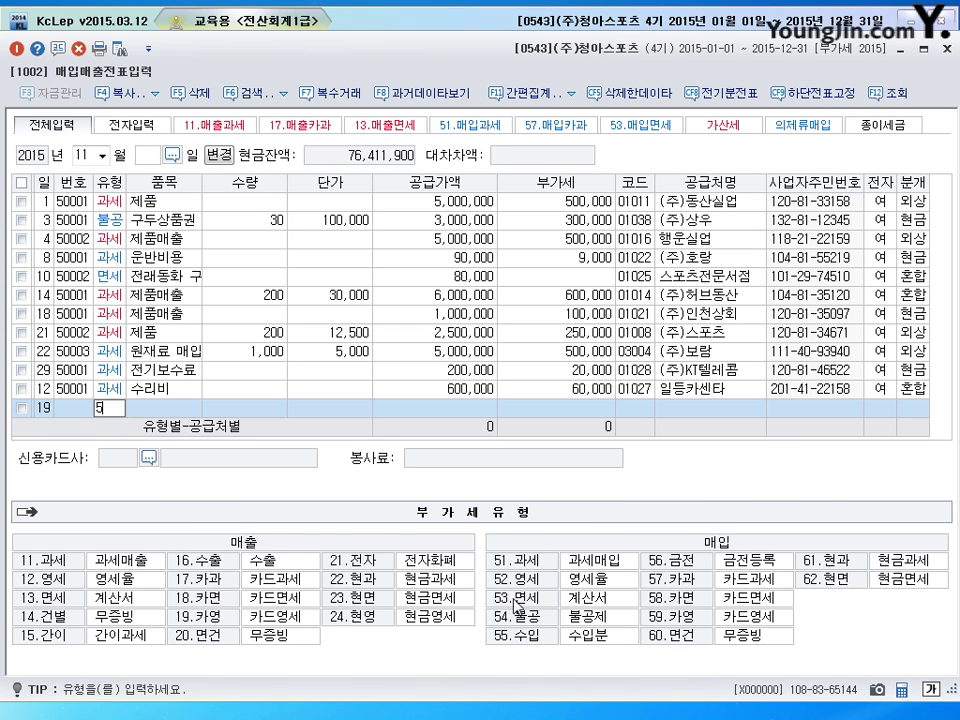
{"action": "key", "text": "Return"}
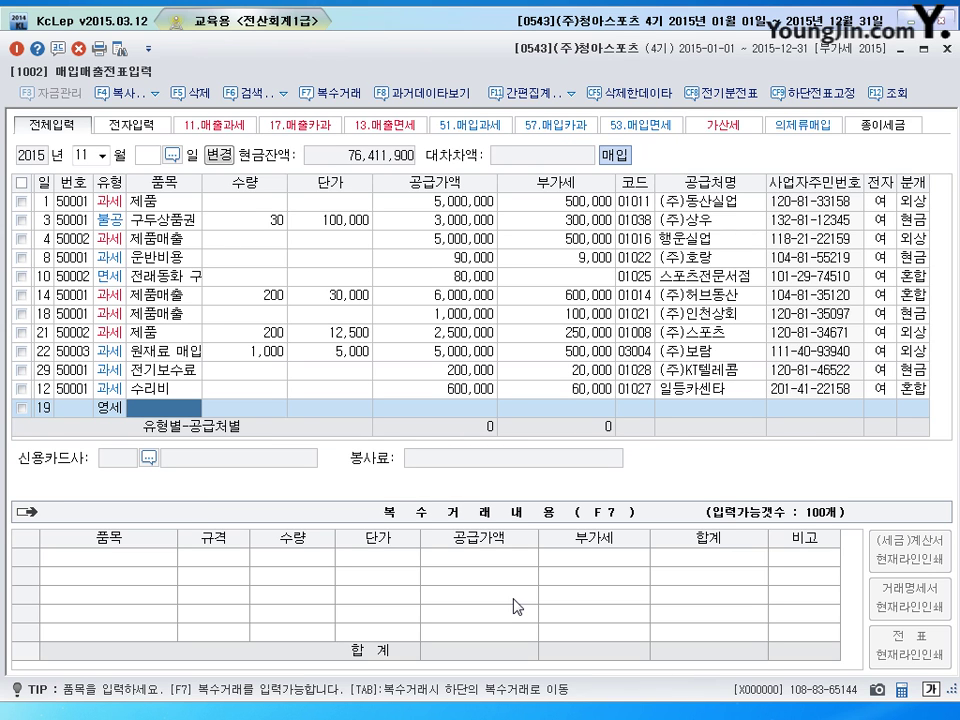
{"action": "type", "text": "원재료"}
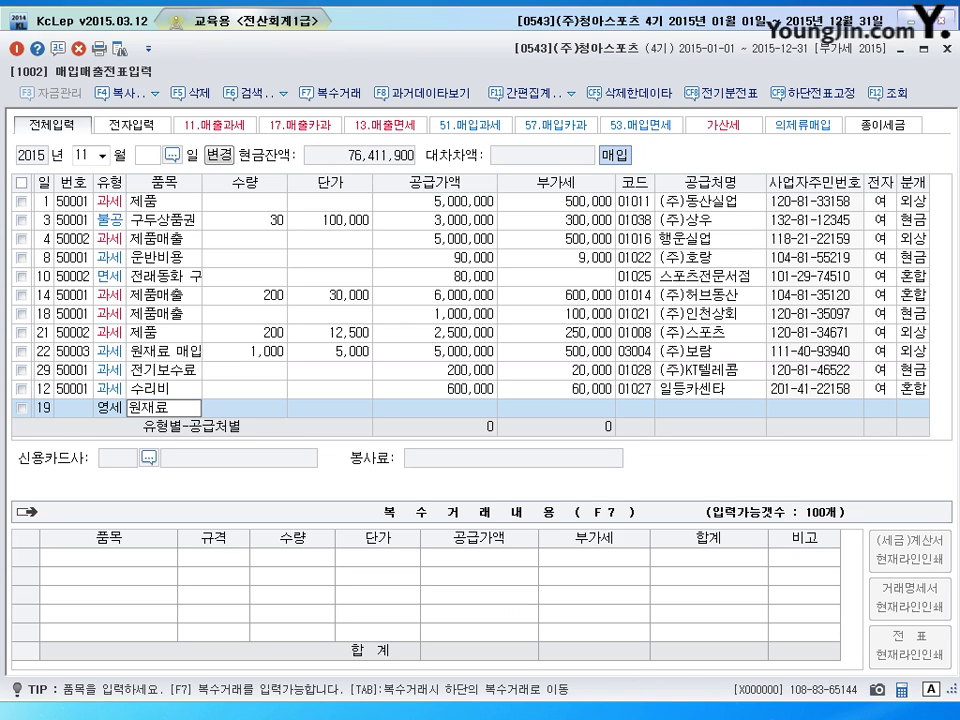
{"action": "key", "text": "Return"}
{"action": "key", "text": "Return"}
{"action": "key", "text": "Return"}
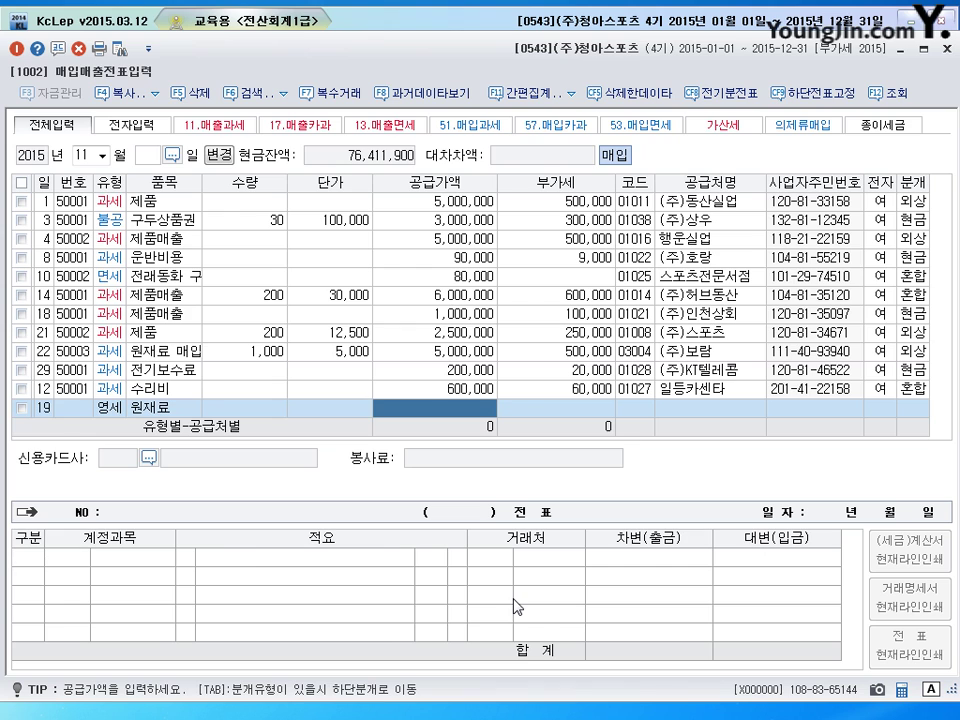
{"action": "type", "text": "35000000"}
{"action": "key", "text": "Return"}
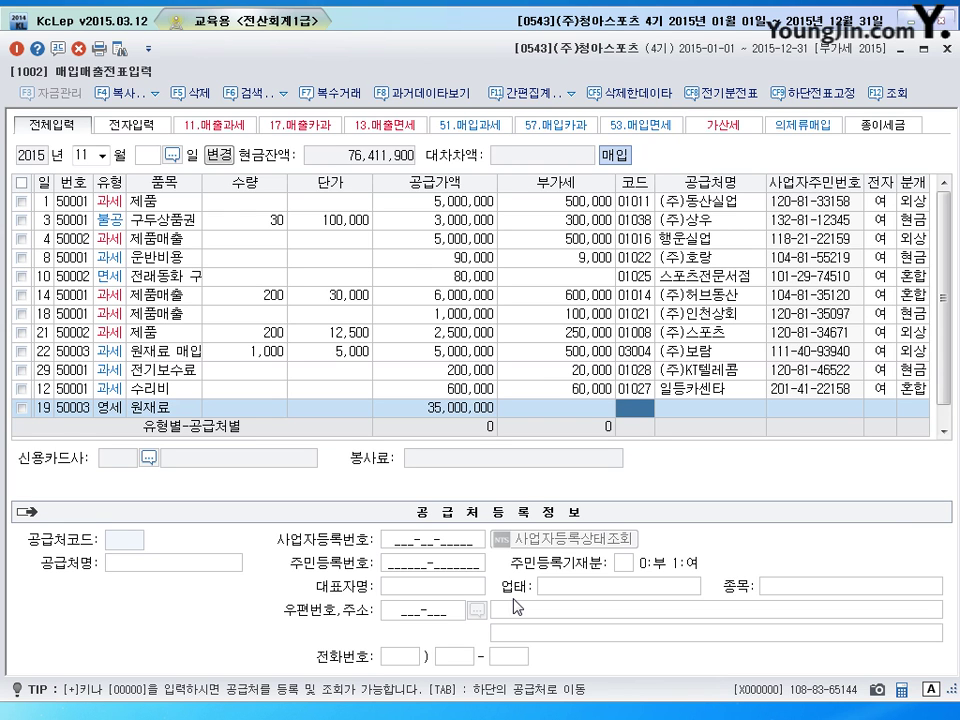
Set supplier (주)태명, 전자 1 and 분개 2 외상, and save the entry
{"action": "type", "text": "태명"}
{"action": "key", "text": "Return"}
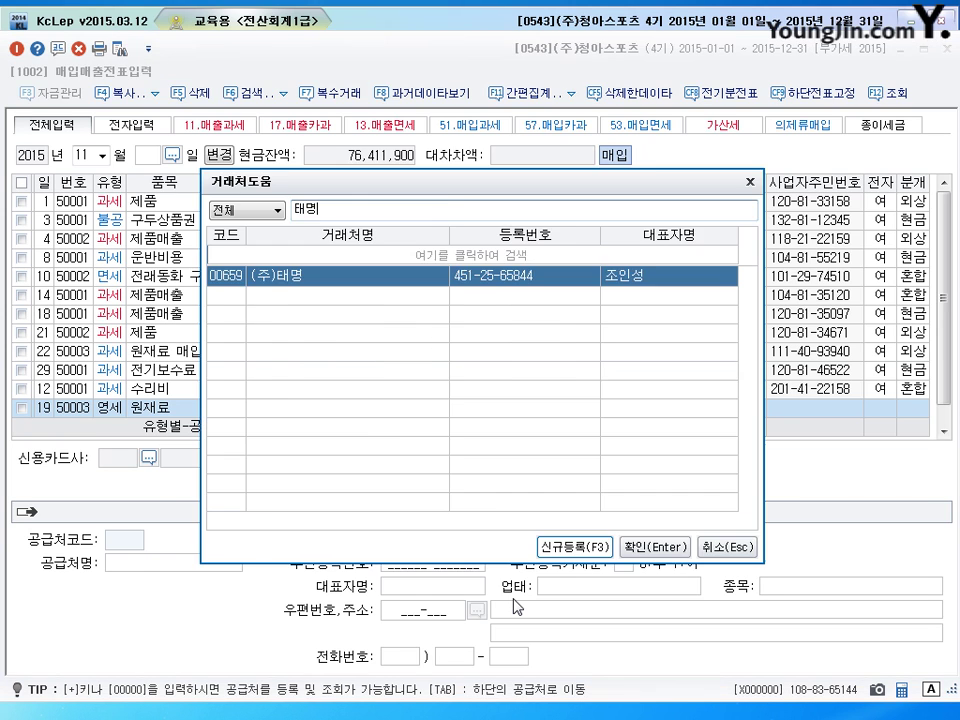
{"action": "key", "text": "Return"}
{"action": "key", "text": "Return"}
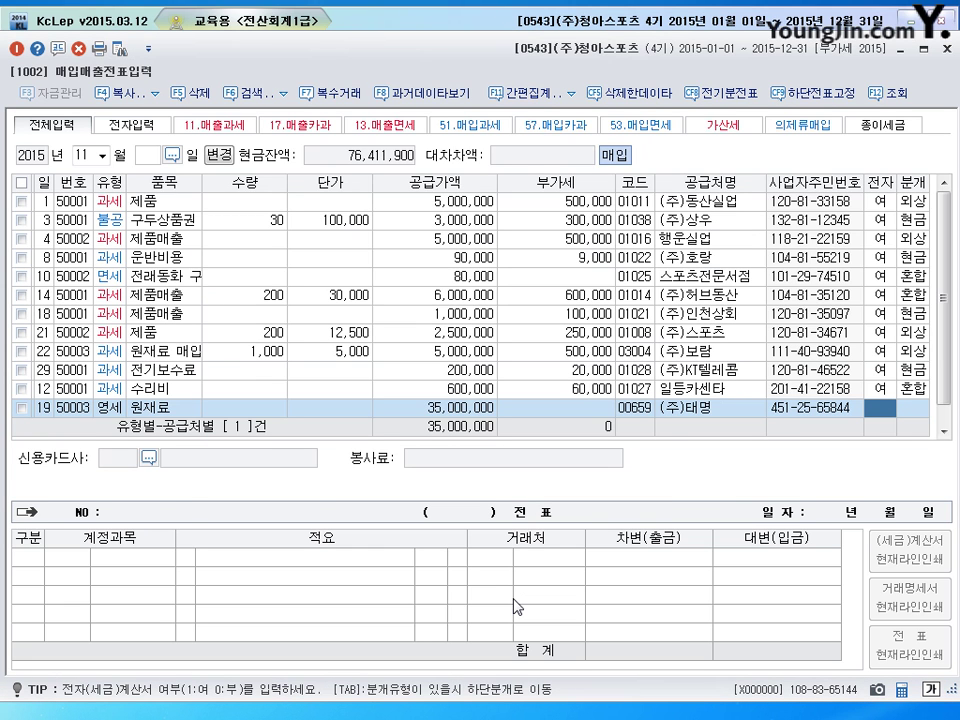
{"action": "type", "text": "1"}
{"action": "key", "text": "Return"}
{"action": "type", "text": "2"}
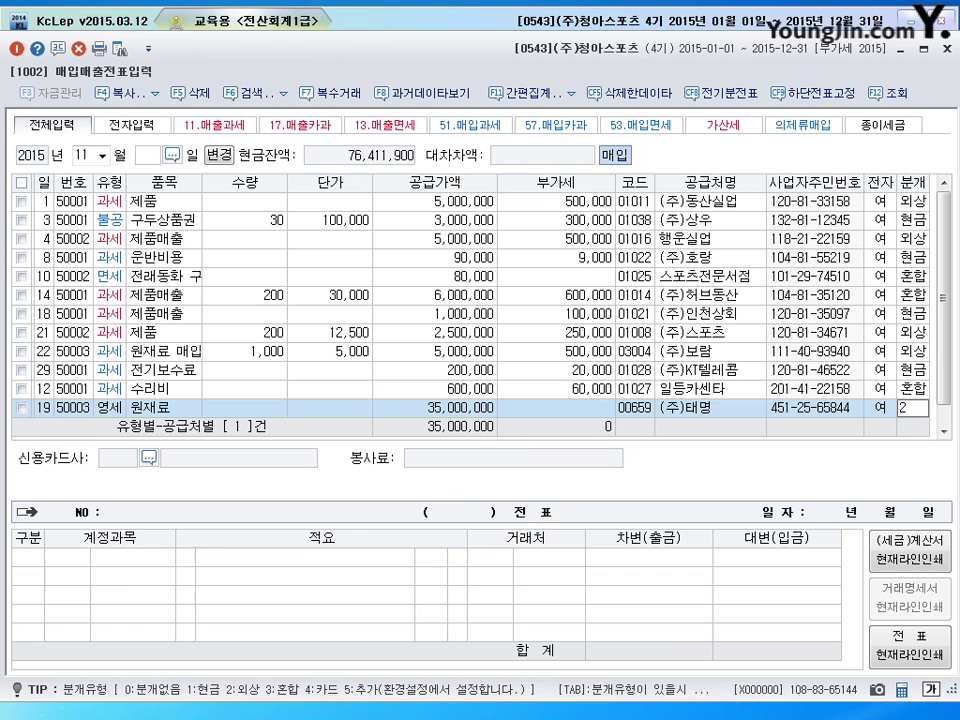
{"action": "key", "text": "Return"}
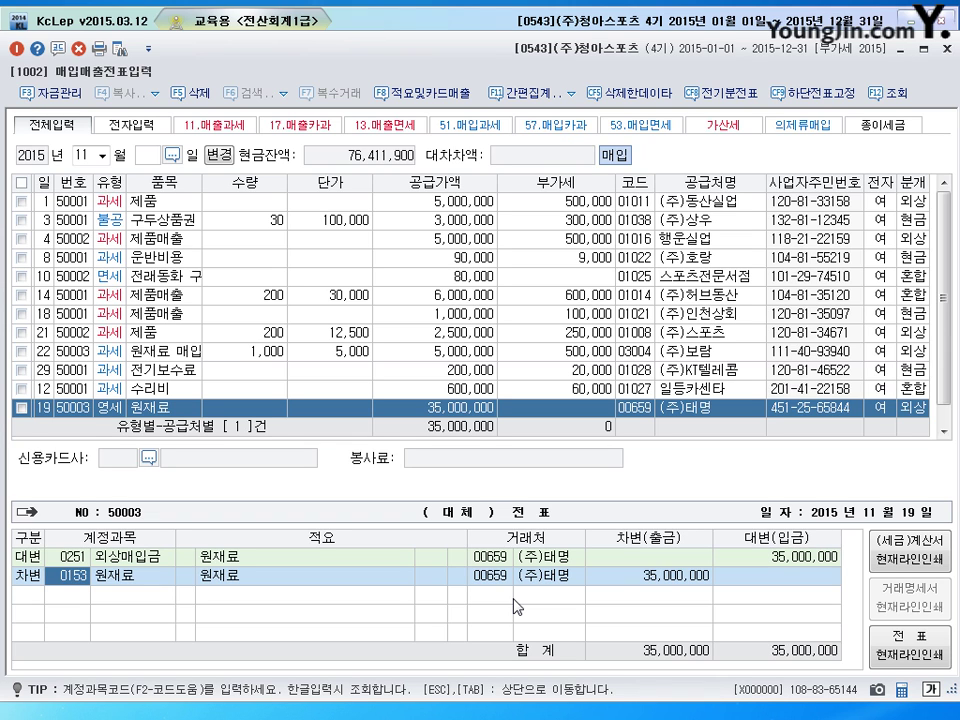
{"action": "key", "text": "Return"}
{"action": "key", "text": "Return"}
{"action": "key", "text": "Return"}
{"action": "key", "text": "Return"}
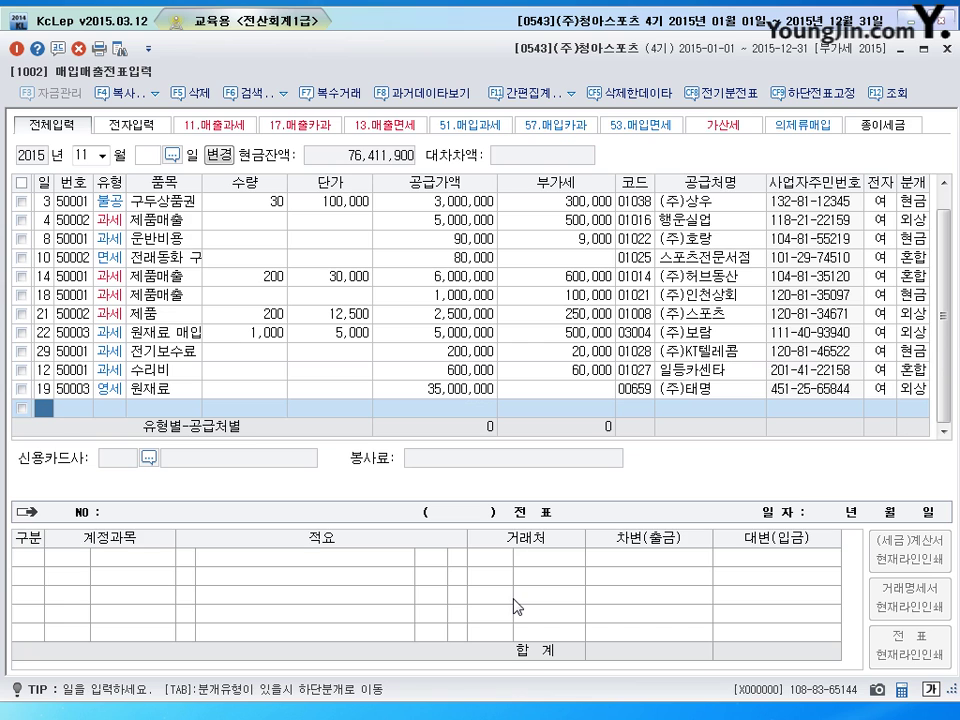
Date the new purchase/sales row the 20th of November
{"action": "type", "text": "20"}
{"action": "key", "text": "Return"}
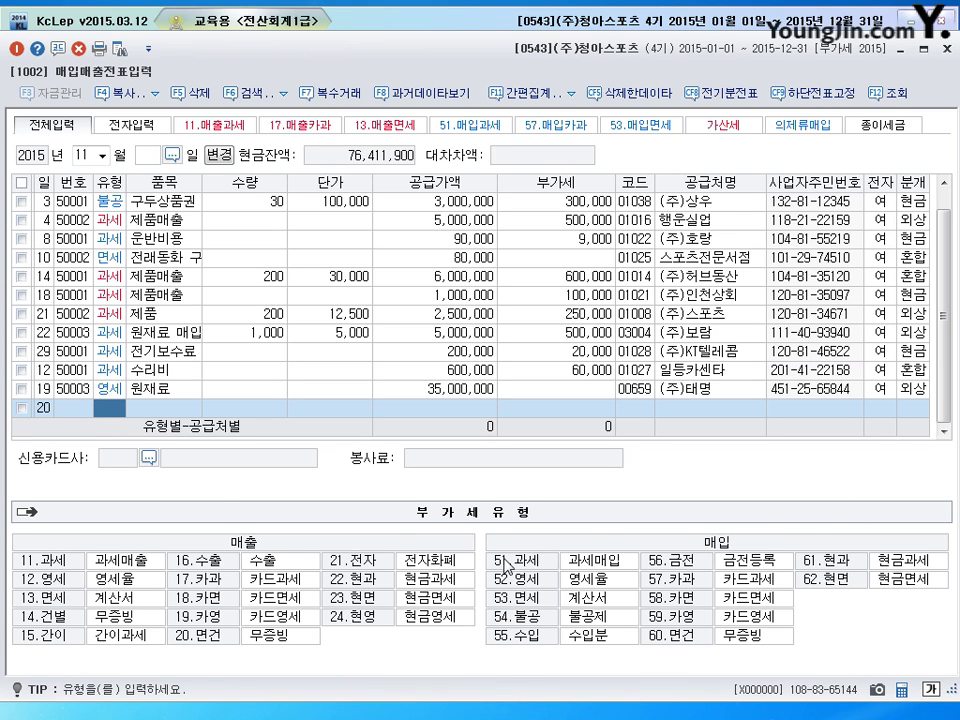
Enter a 51.과세 purchase of 5 에어컨 at 1,500,000 from supplier (주)시원
{"action": "left_click", "coordinate": [505, 566]}
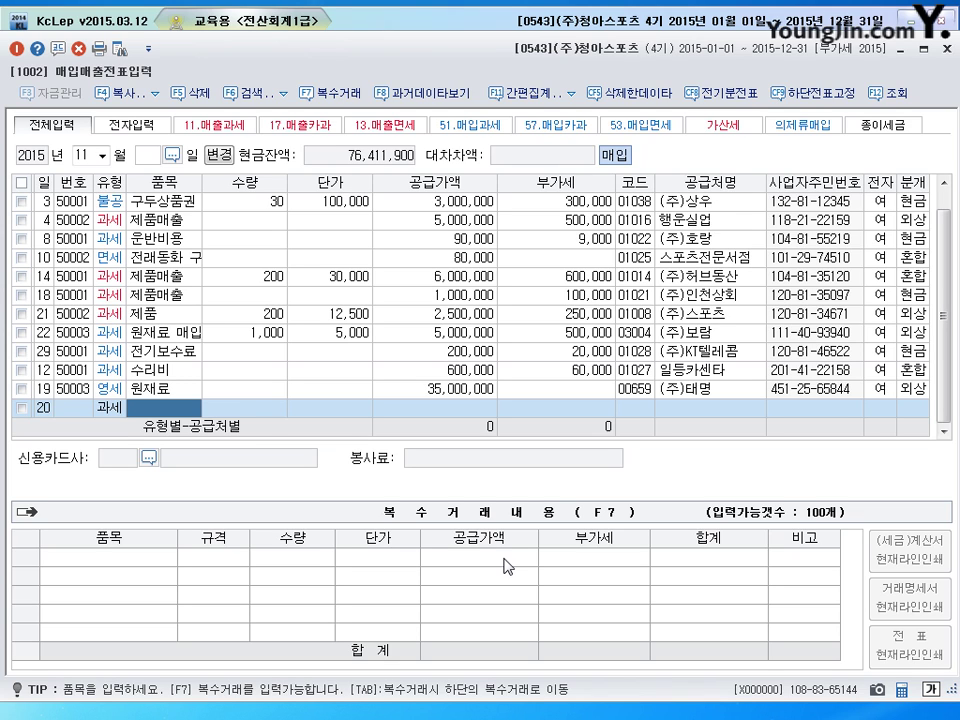
{"action": "type", "text": "에어컨"}
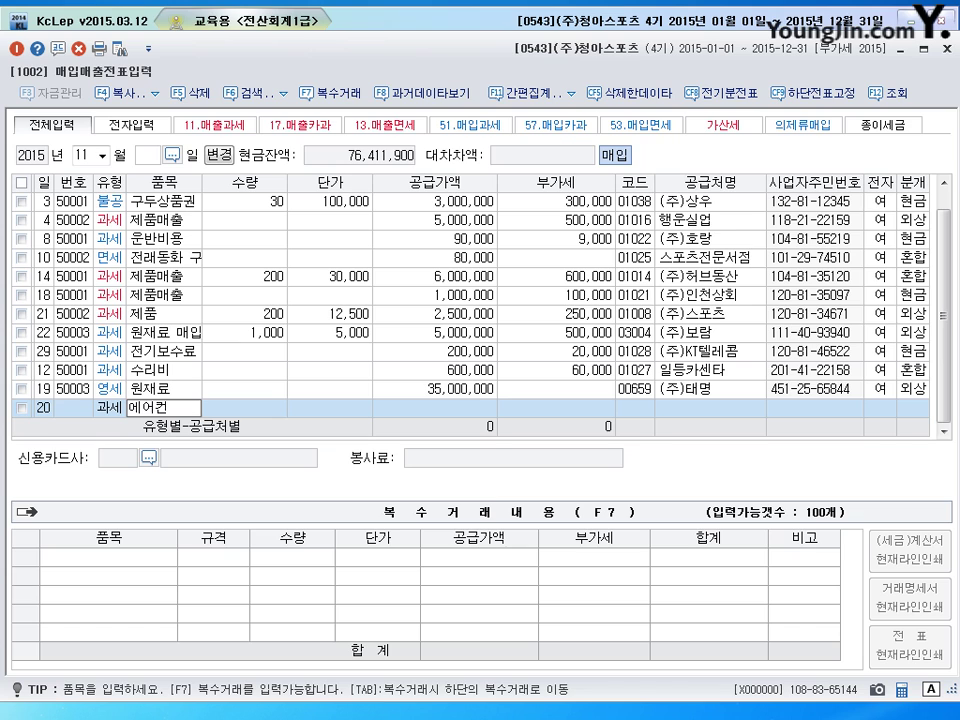
{"action": "key", "text": "Return"}
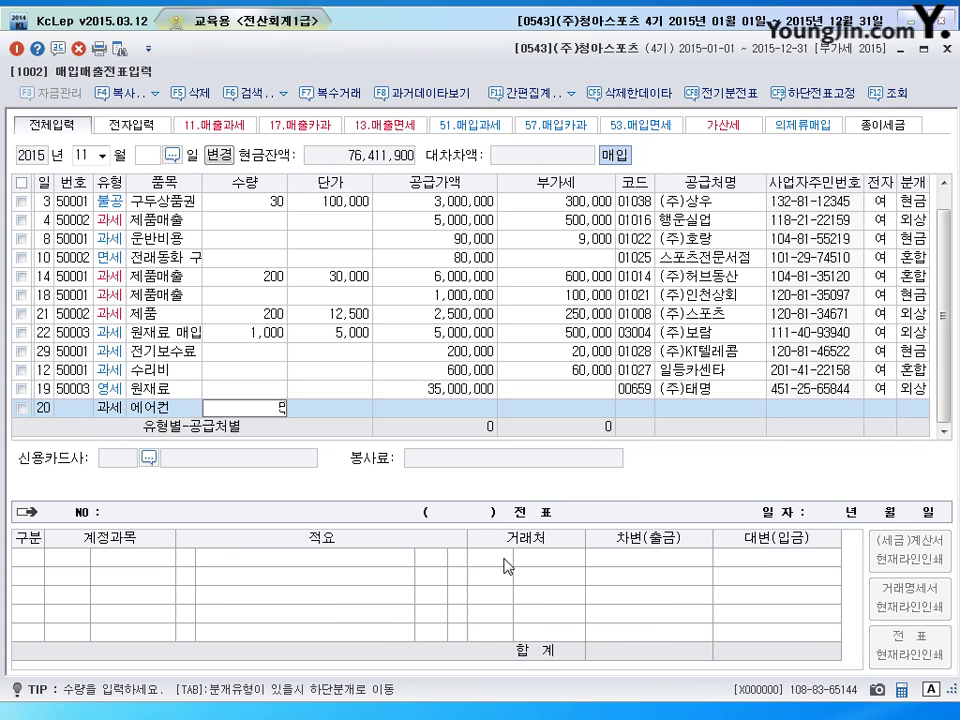
{"action": "type", "text": "5"}
{"action": "key", "text": "Return"}
{"action": "type", "text": "1500000"}
{"action": "key", "text": "Return"}
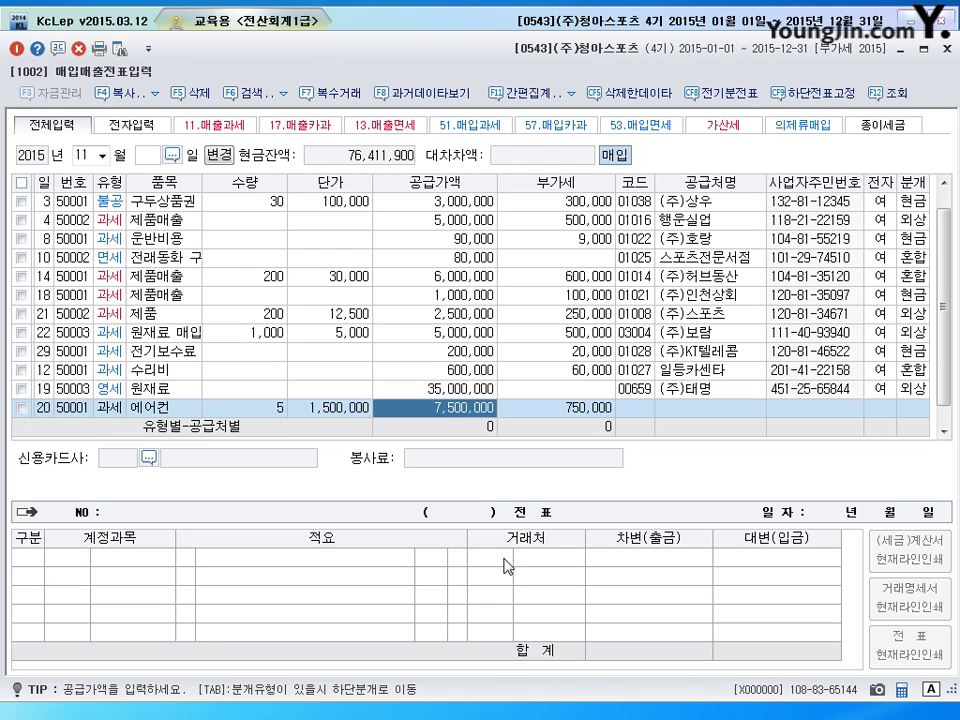
{"action": "key", "text": "Return"}
{"action": "key", "text": "Return"}
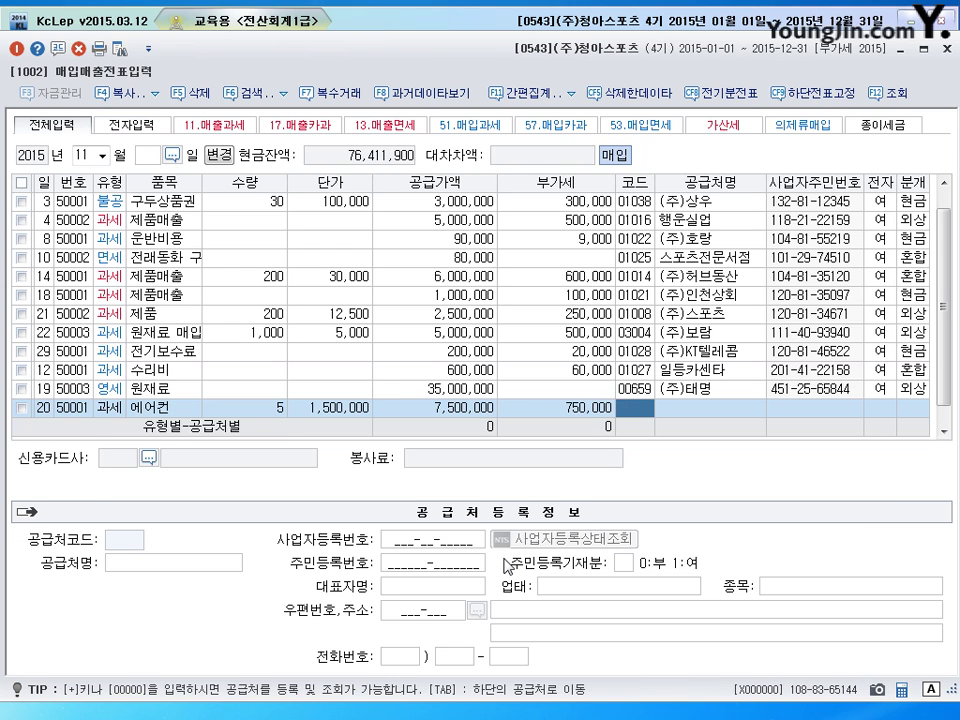
{"action": "type", "text": "시원"}
{"action": "key", "text": "Return"}
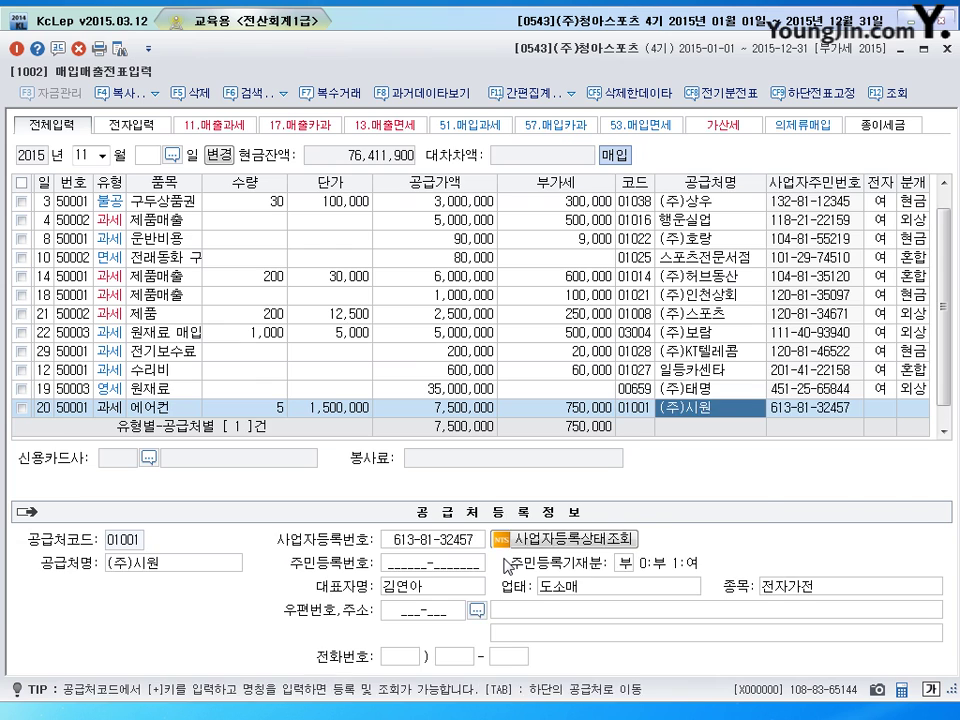
{"action": "key", "text": "Return"}
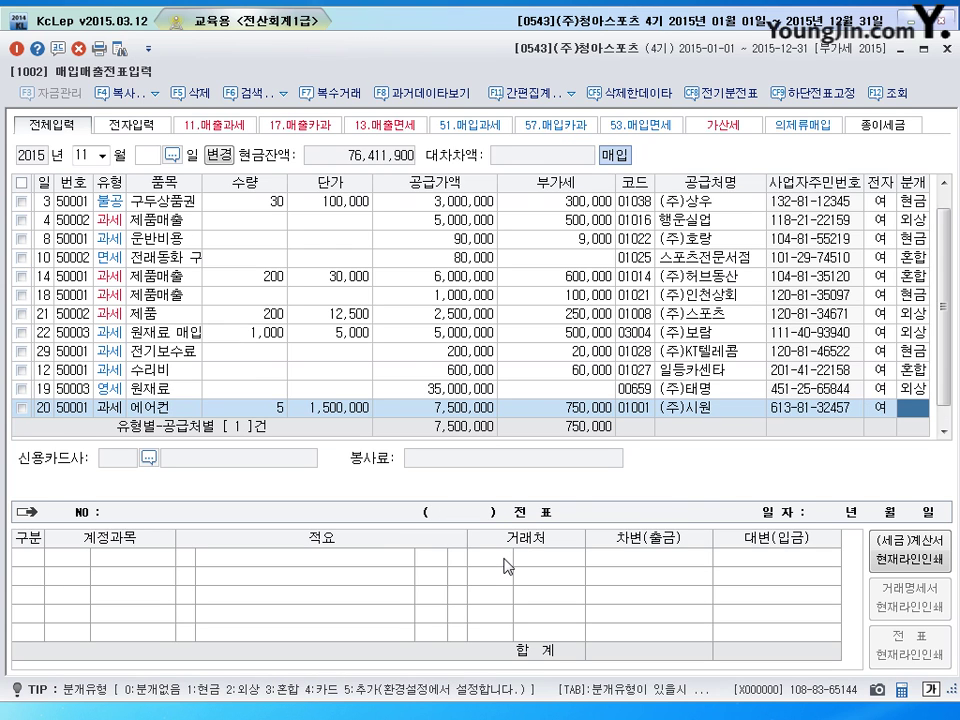
Post as 혼합 with debit 0212 비품 and credit 0102 당좌예금 8,250,000, then save
{"action": "type", "text": "3"}
{"action": "key", "text": "Return"}
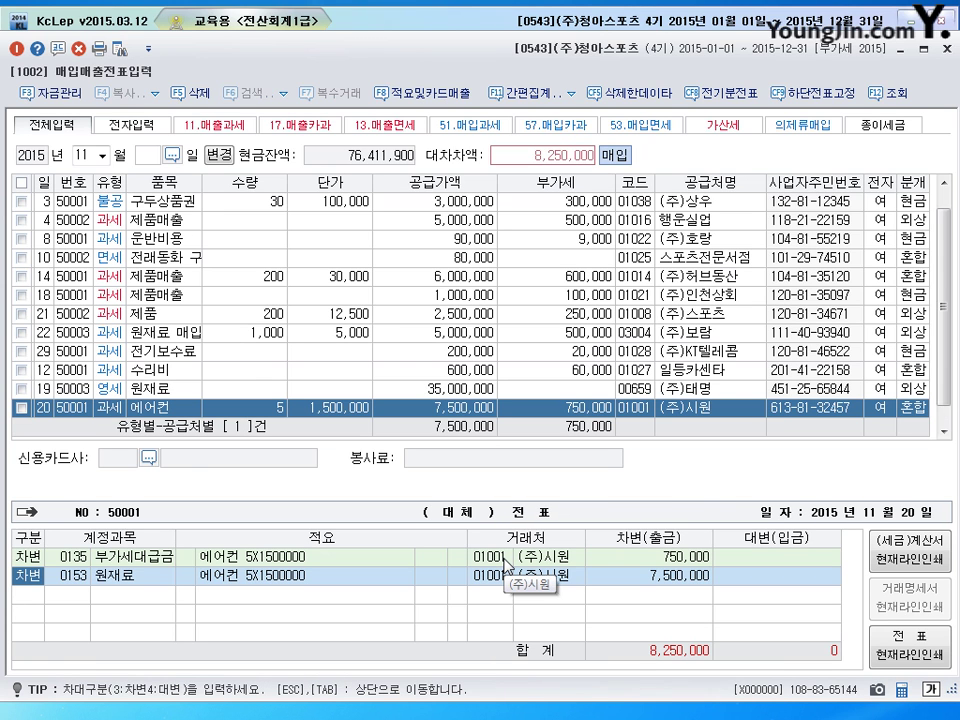
{"action": "key", "text": "Return"}
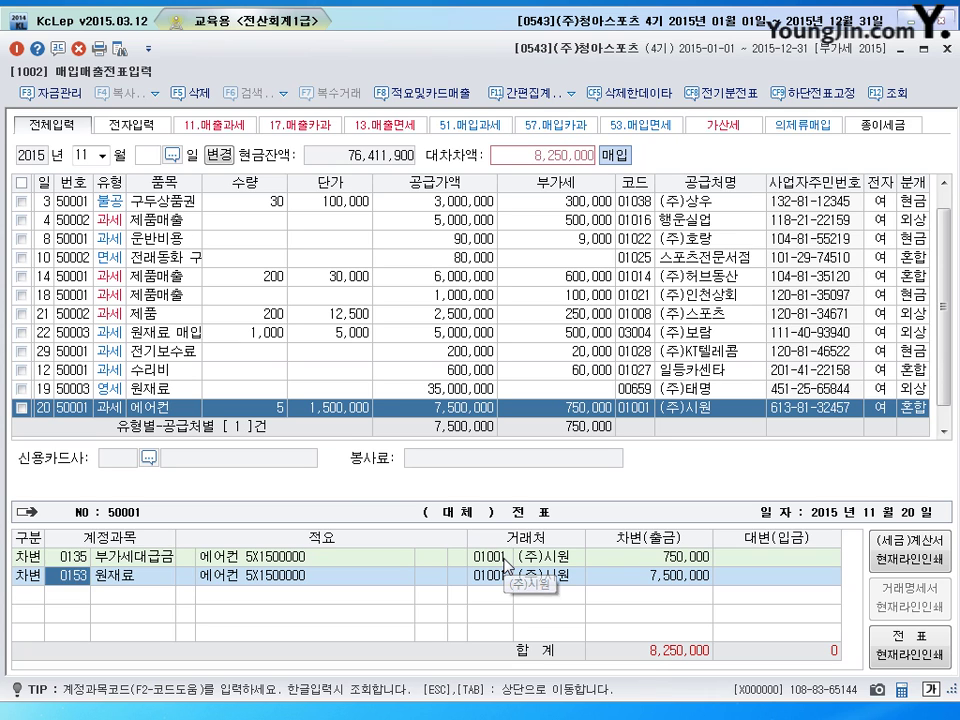
{"action": "type", "text": "0212"}
{"action": "key", "text": "Return"}
{"action": "key", "text": "Return"}
{"action": "type", "text": "4"}
{"action": "key", "text": "Return"}
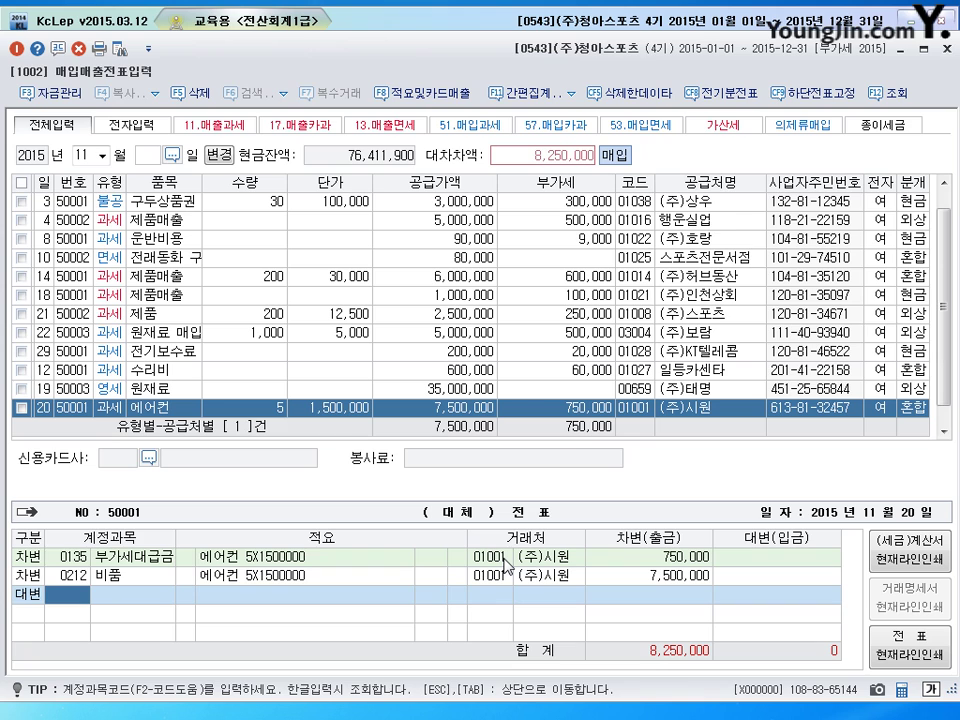
{"action": "type", "text": "102"}
{"action": "key", "text": "Return"}
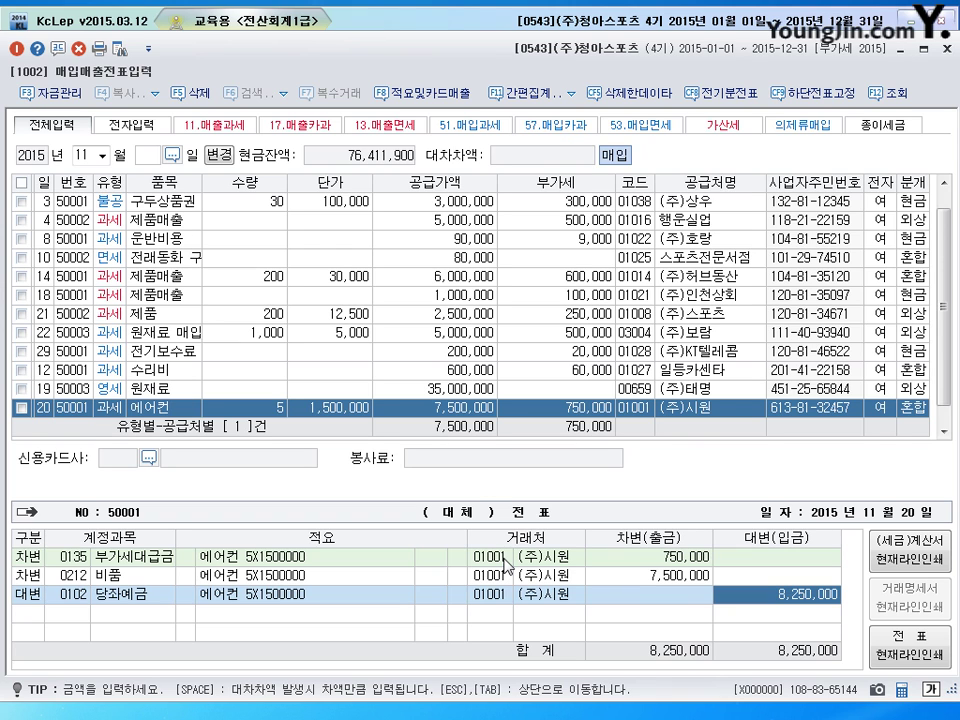
{"action": "key", "text": "Return"}
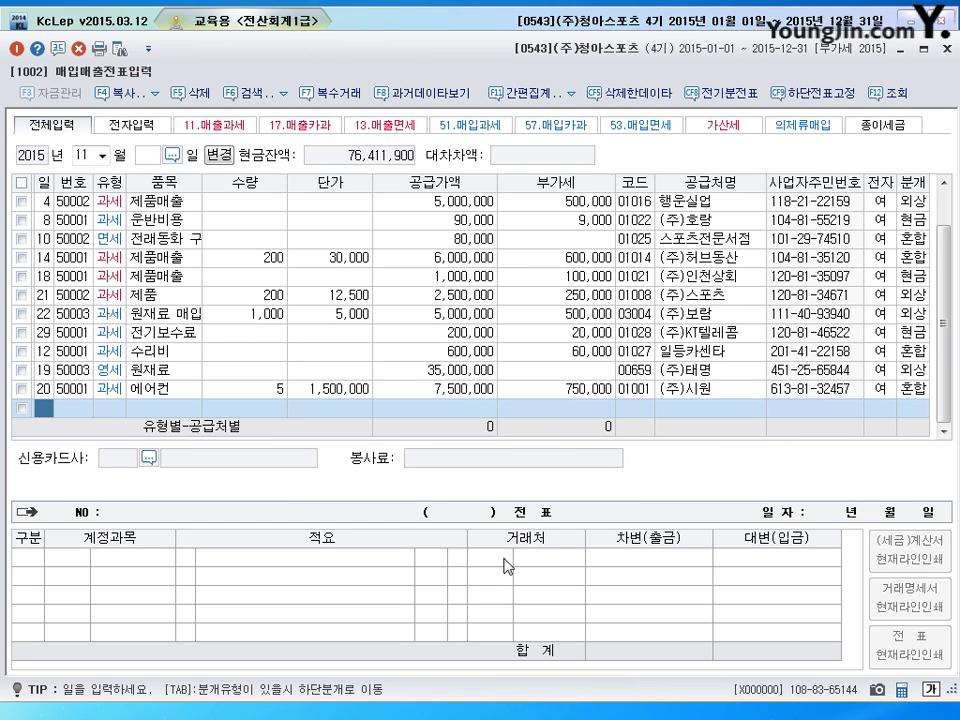
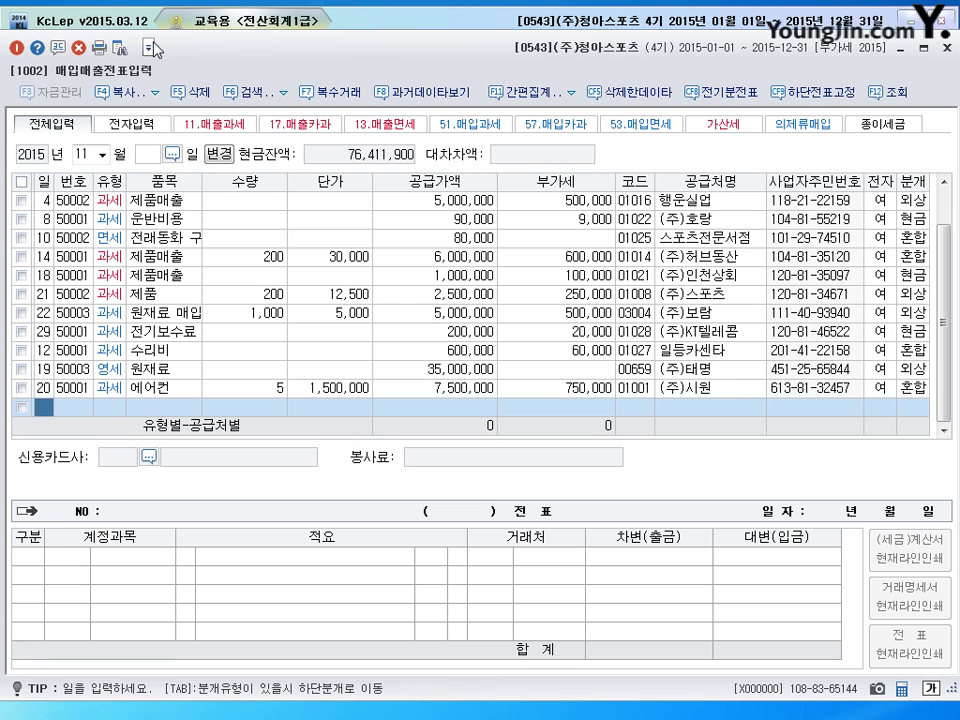
Show the August 8 (주)나은전자 computer card purchase with its journal lines, selecting the 0103 credit account
{"action": "type", "text": "08"}
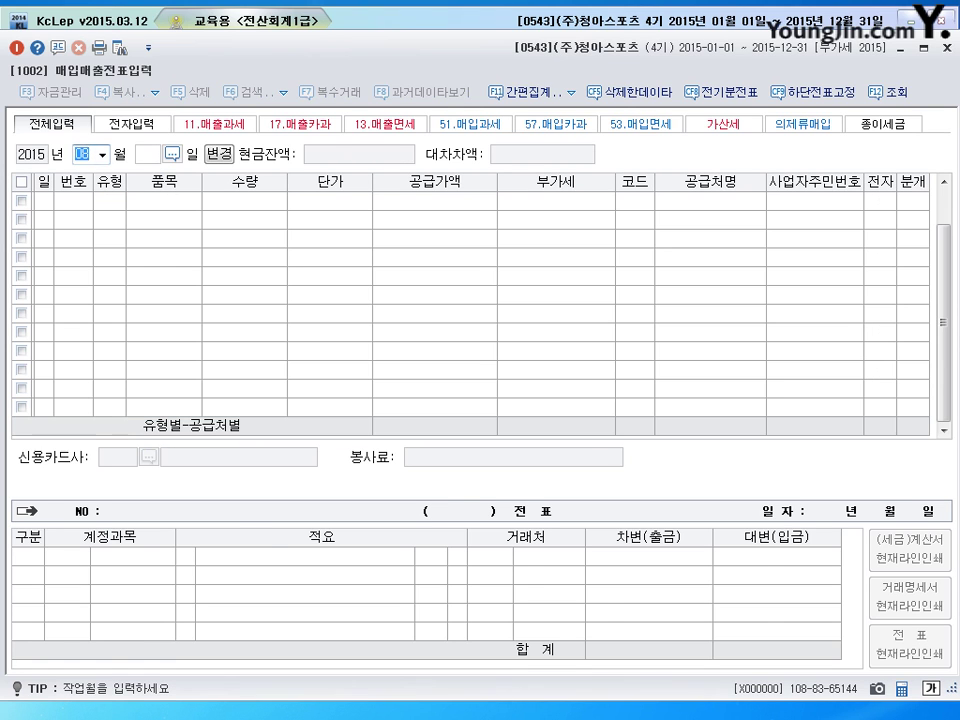
{"action": "key", "text": "Return"}
{"action": "key", "text": "Return"}
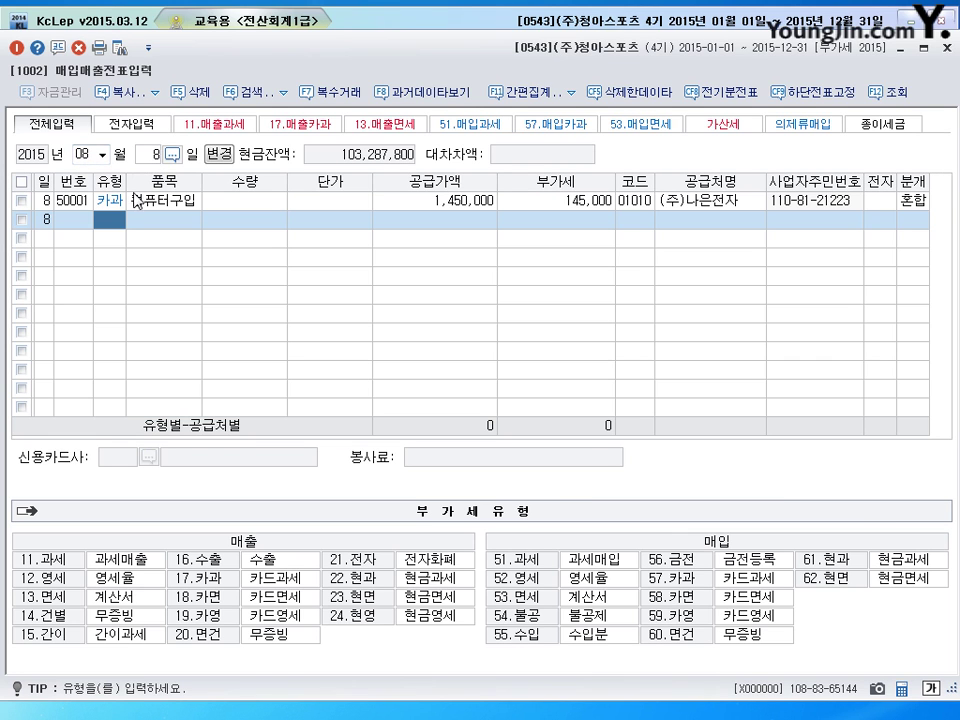
{"action": "left_click", "coordinate": [44, 203]}
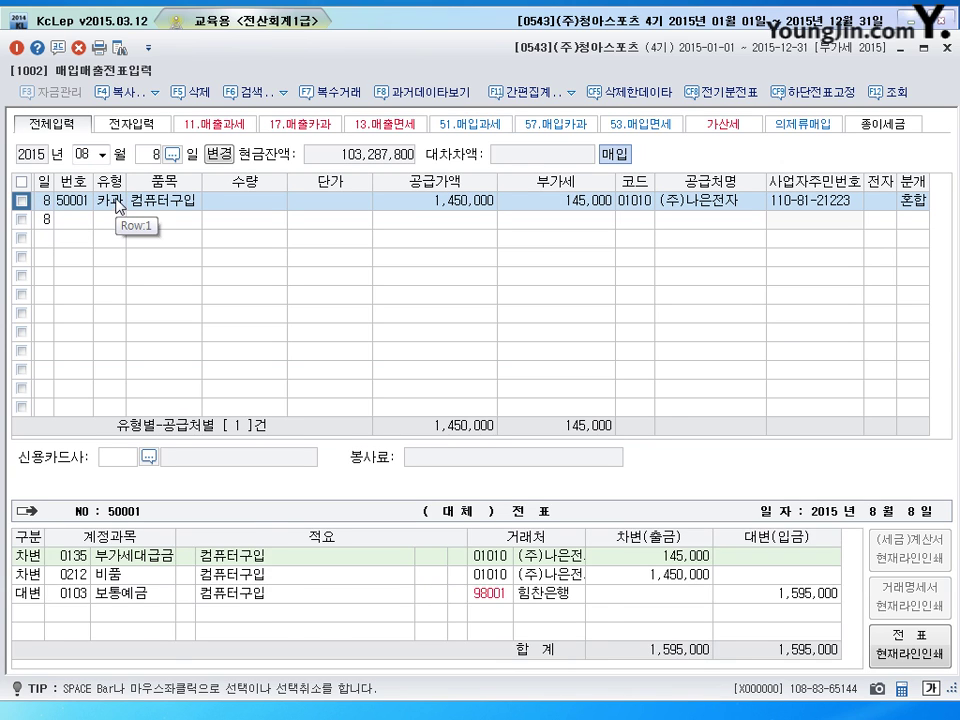
{"action": "left_click", "coordinate": [117, 203]}
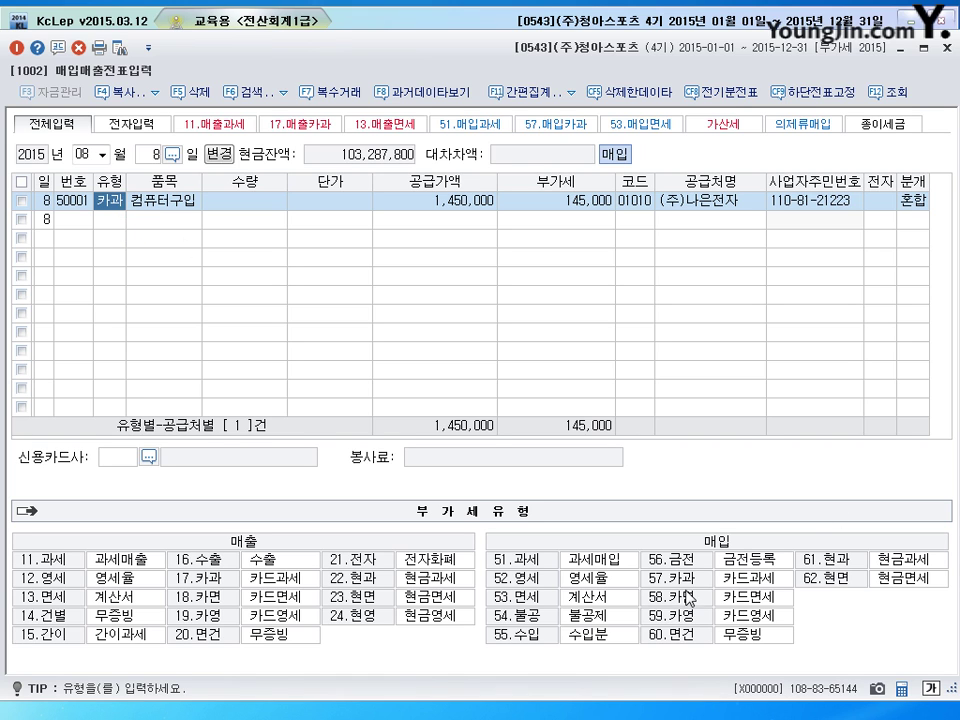
{"action": "left_click", "coordinate": [920, 202]}
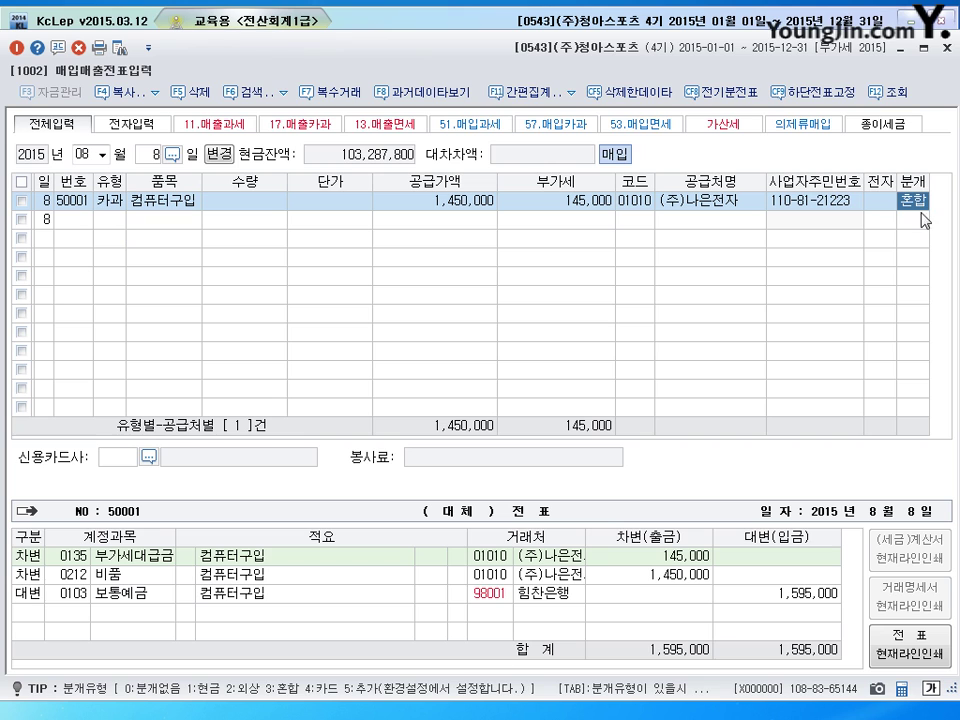
{"action": "left_click", "coordinate": [80, 600]}
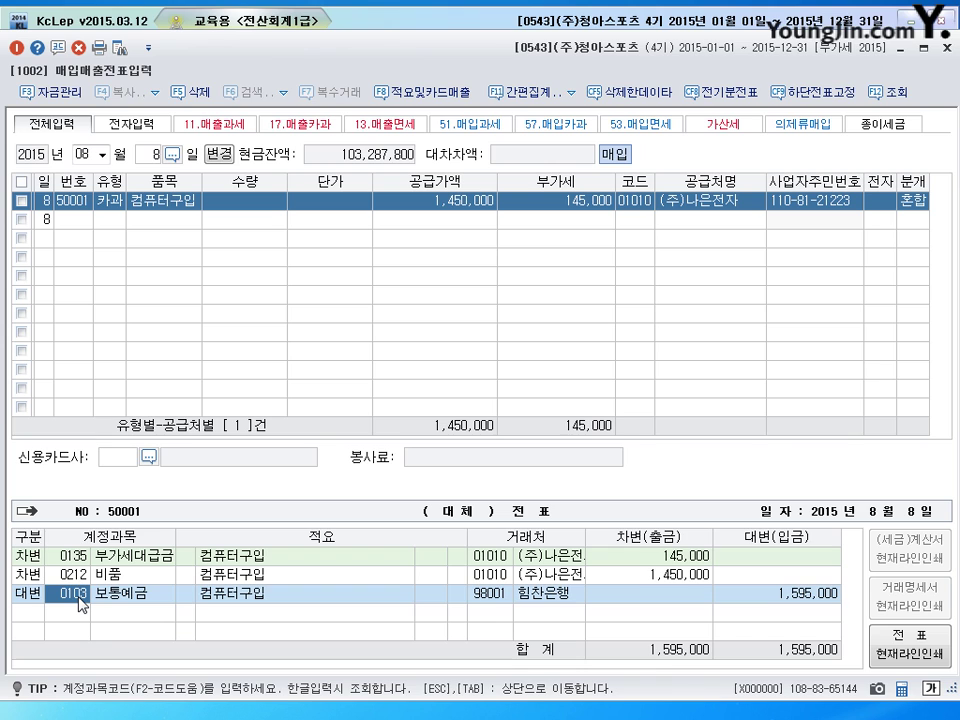
Set the credit line to account 0253 미지급금 with vendor 99601 힘찬카드(법인)
{"action": "type", "text": "0253"}
{"action": "key", "text": "Return"}
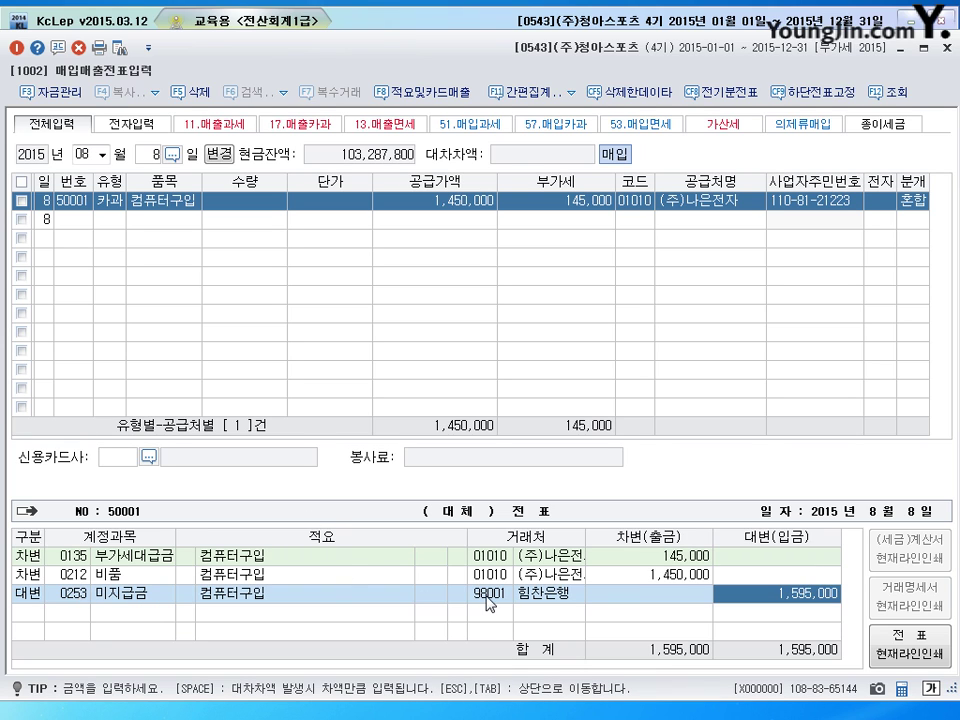
{"action": "left_click", "coordinate": [486, 596]}
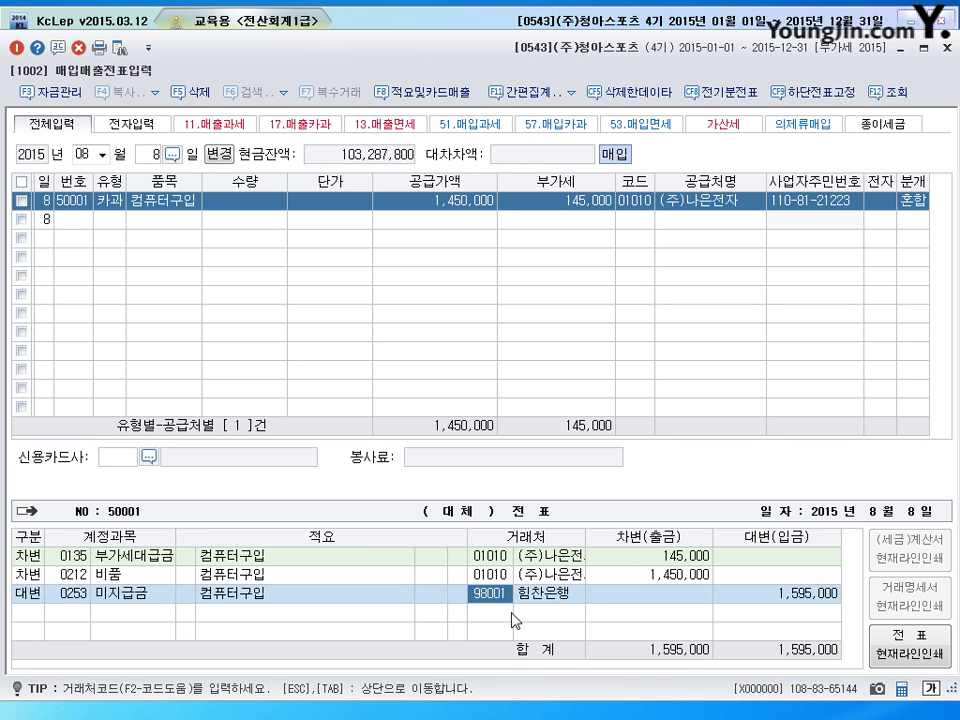
{"action": "type", "text": "힘찬"}
{"action": "key", "text": "Return"}
{"action": "key", "text": "Down"}
{"action": "key", "text": "Return"}
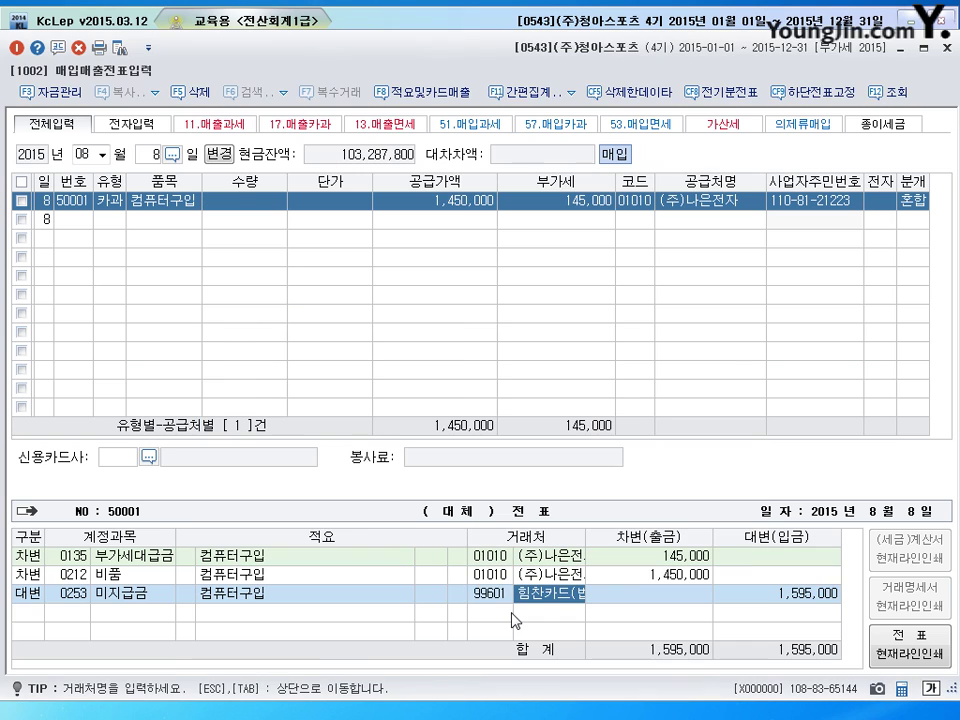
{"action": "key", "text": "Return"}
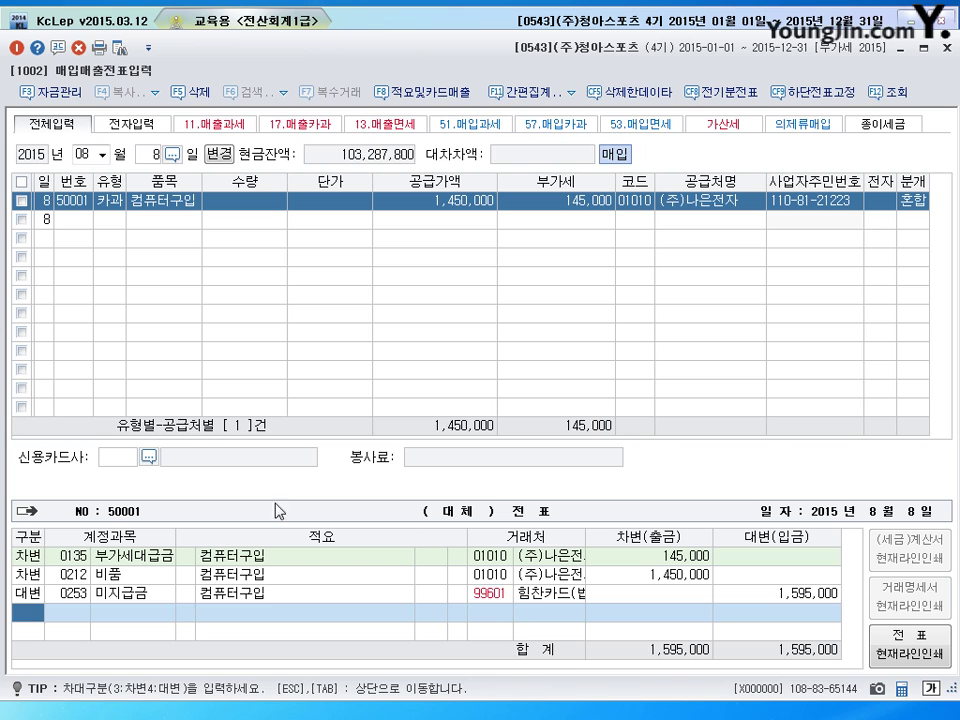
{"action": "left_click", "coordinate": [137, 601]}
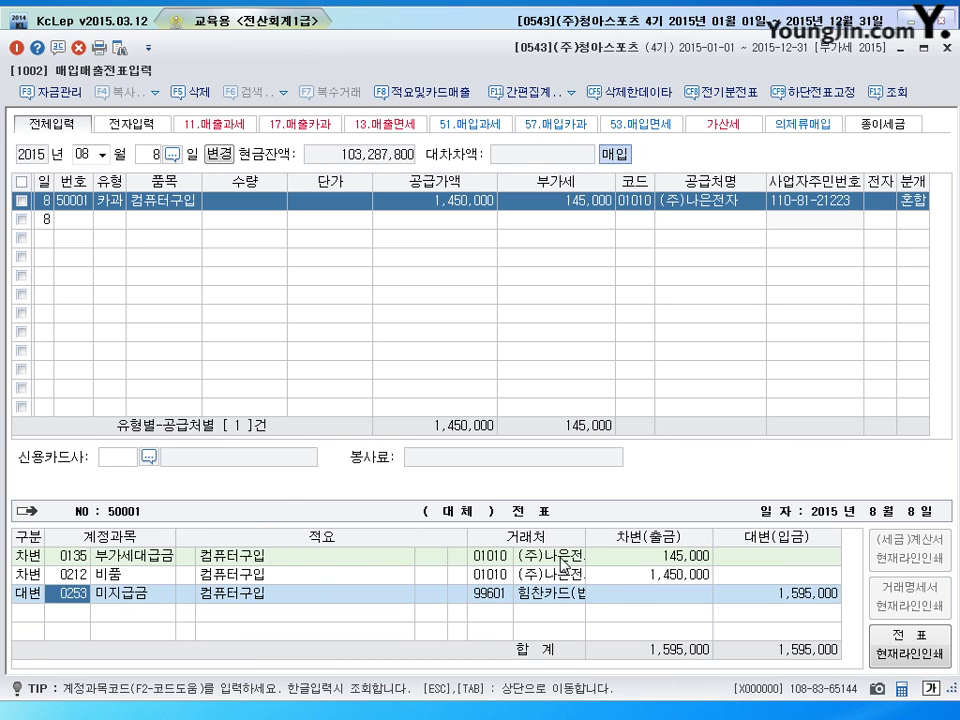
{"action": "left_click", "coordinate": [912, 200]}
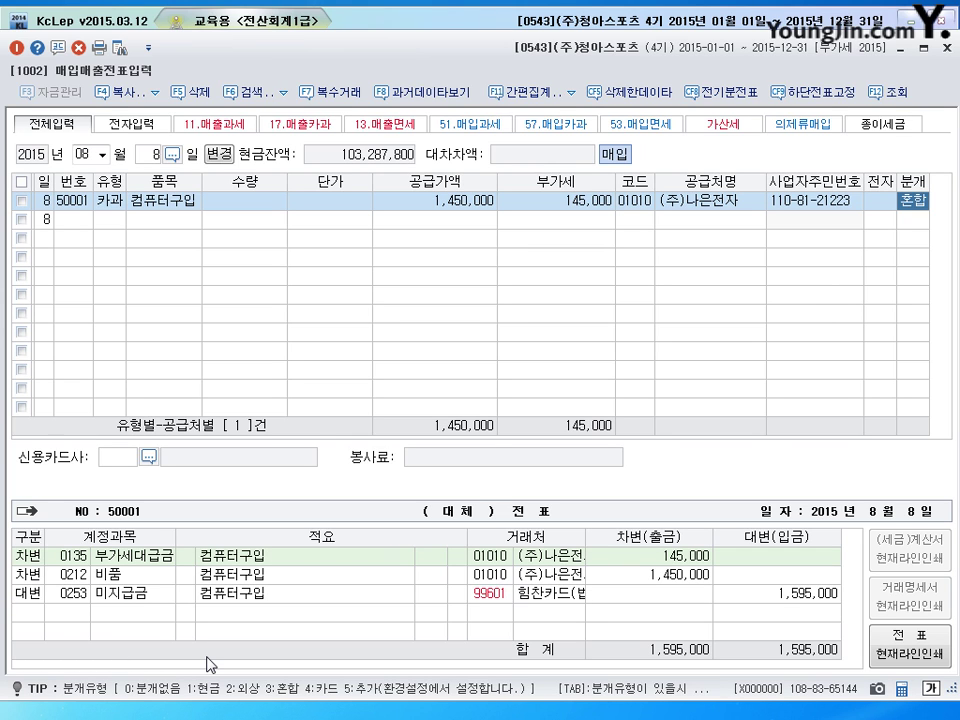
In 일반전표입력 for 09/25, make (주)부평 the customer on the 외상매출금 credit line
{"action": "left_click", "coordinate": [947, 50]}
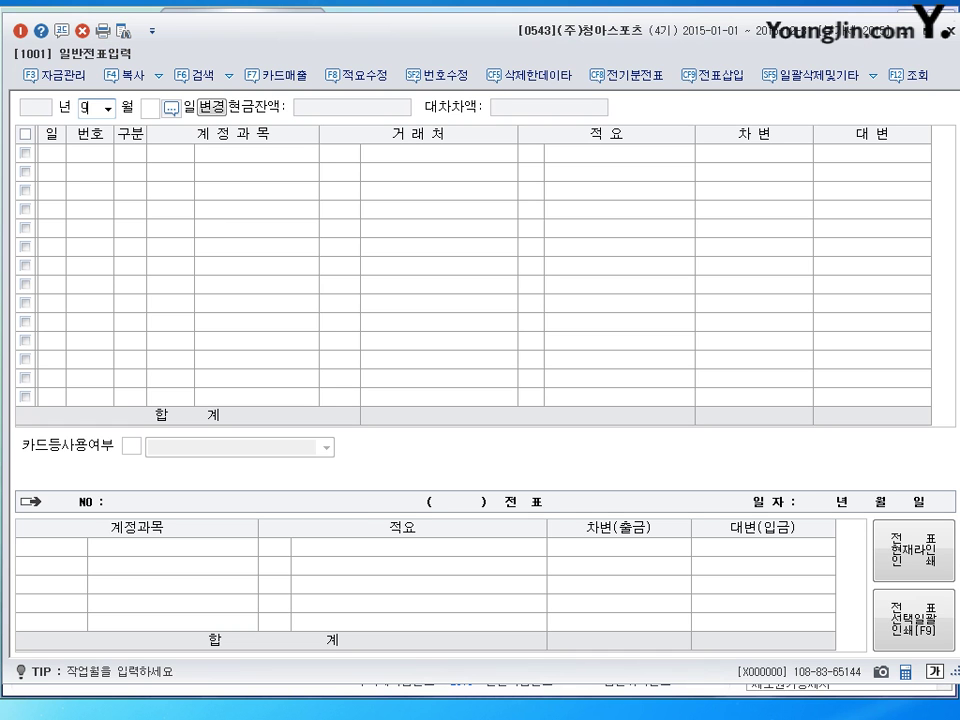
{"action": "type", "text": "0925"}
{"action": "key", "text": "Return"}
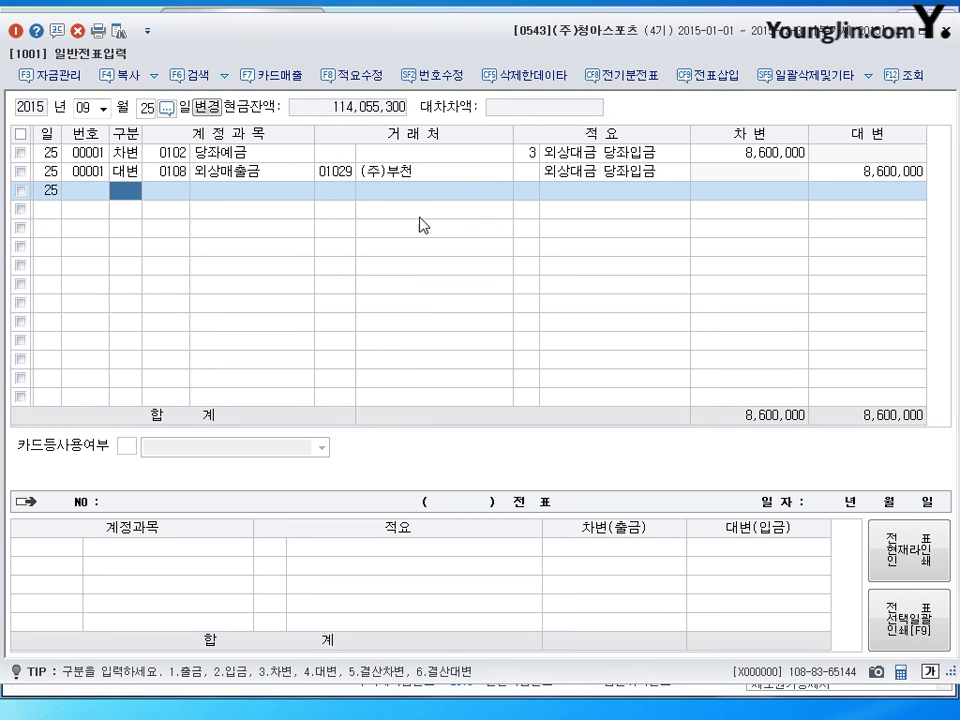
{"action": "left_click", "coordinate": [338, 173]}
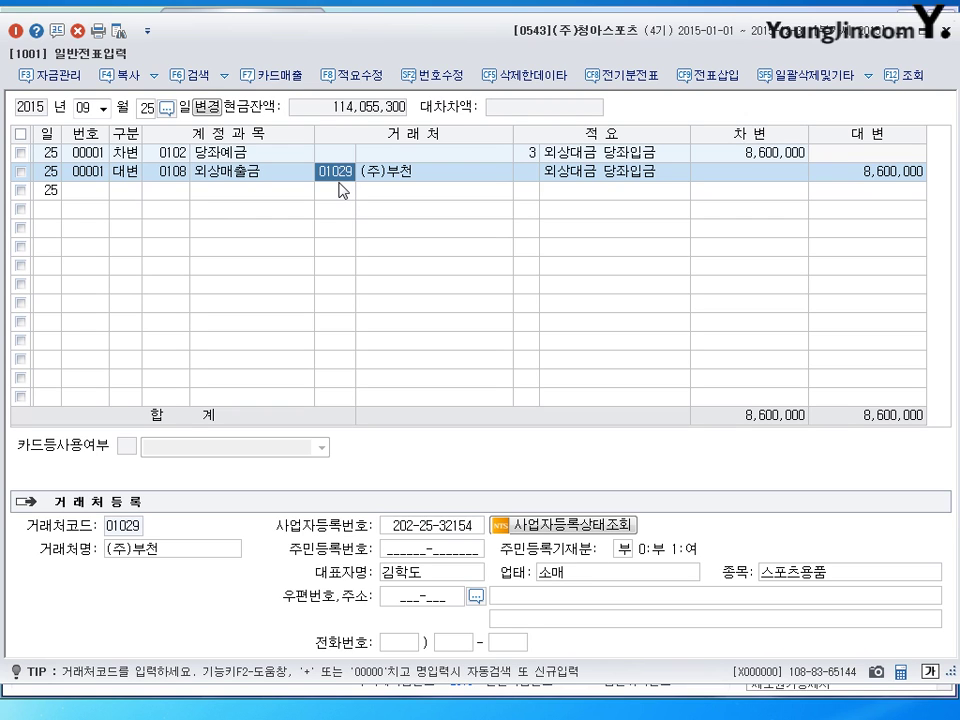
{"action": "key", "text": "F2"}
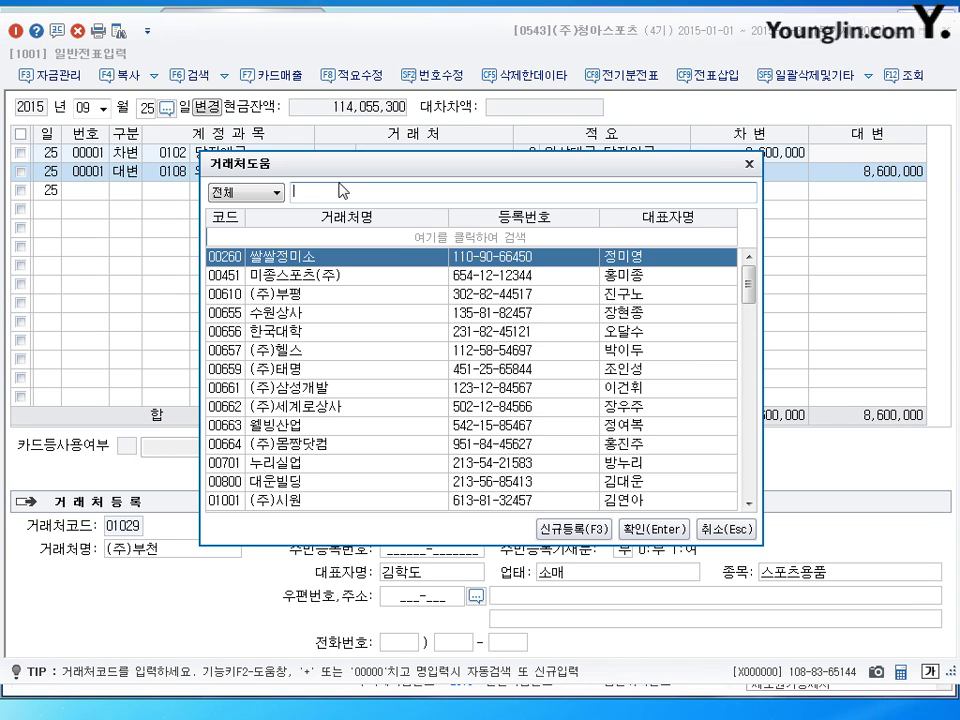
{"action": "type", "text": "부"}
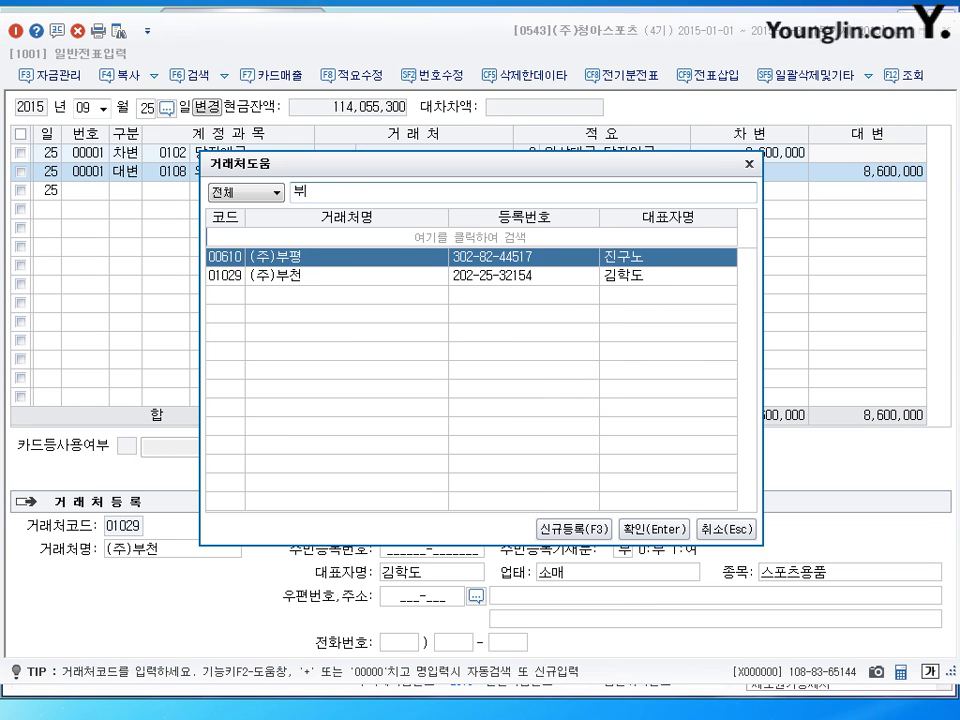
{"action": "type", "text": "평"}
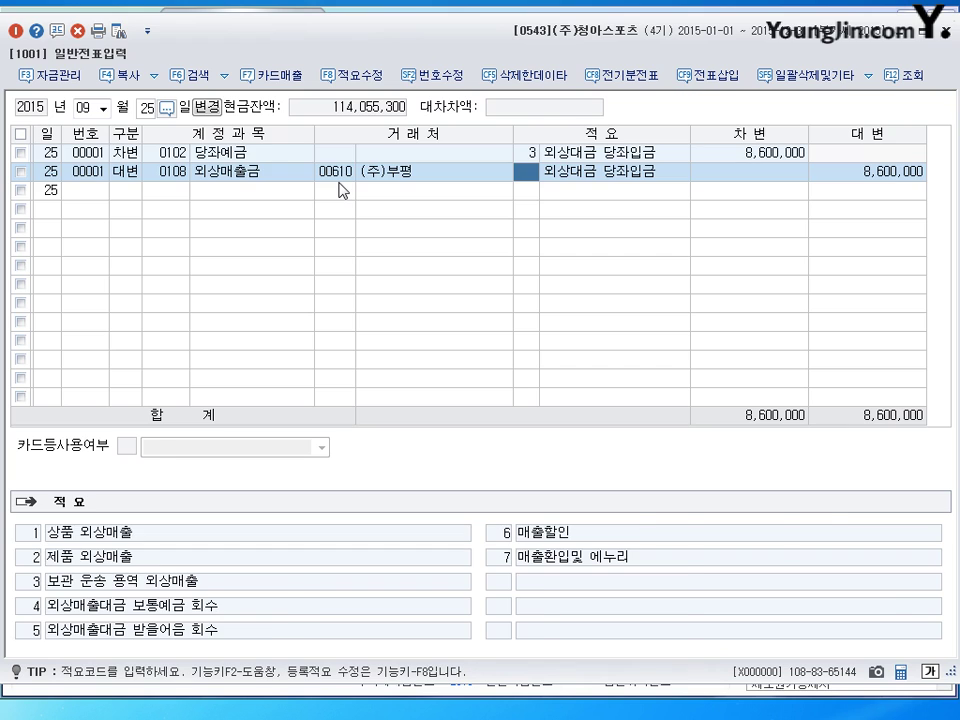
{"action": "key", "text": "Return"}
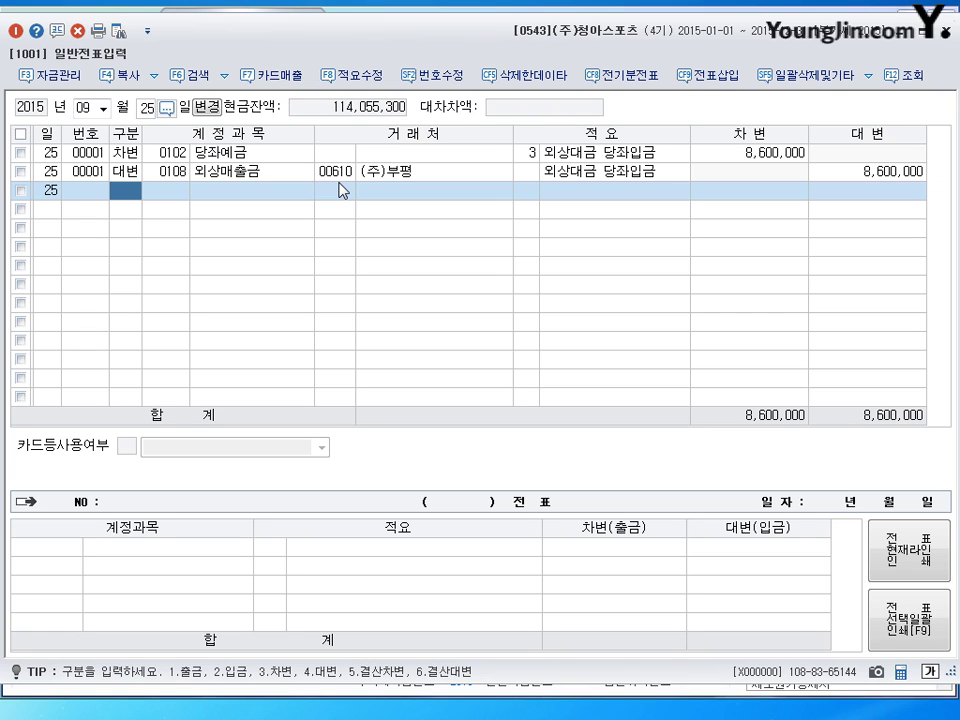
Reduce the October 12 세금과공과 debit to 500,000
{"action": "left_click", "coordinate": [93, 110]}
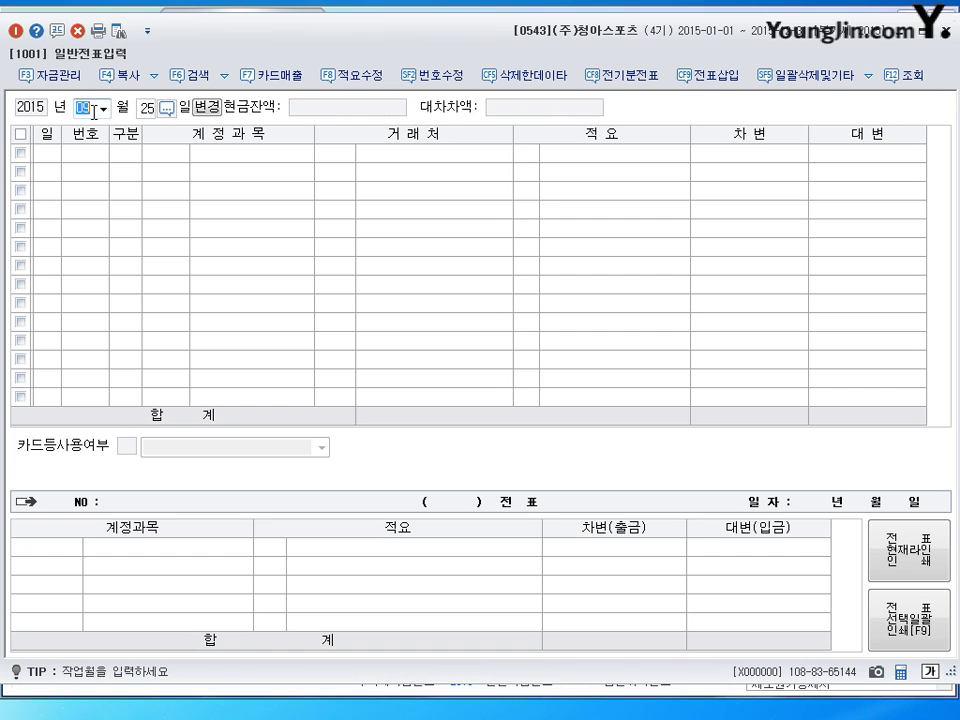
{"action": "type", "text": "10"}
{"action": "key", "text": "Return"}
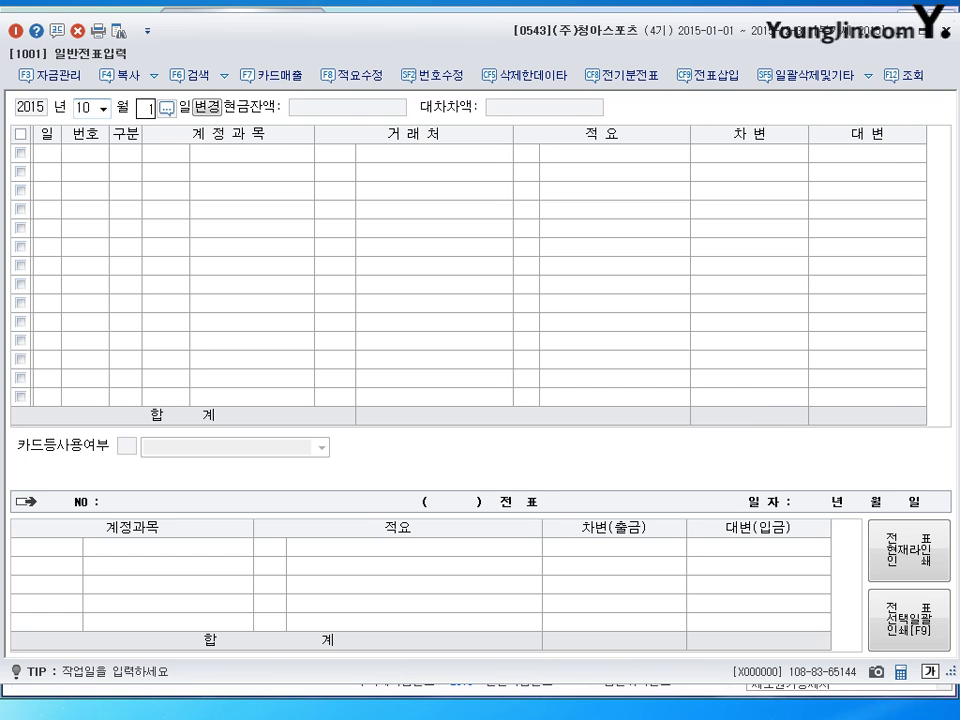
{"action": "type", "text": "12"}
{"action": "key", "text": "Return"}
{"action": "left_click", "coordinate": [175, 155]}
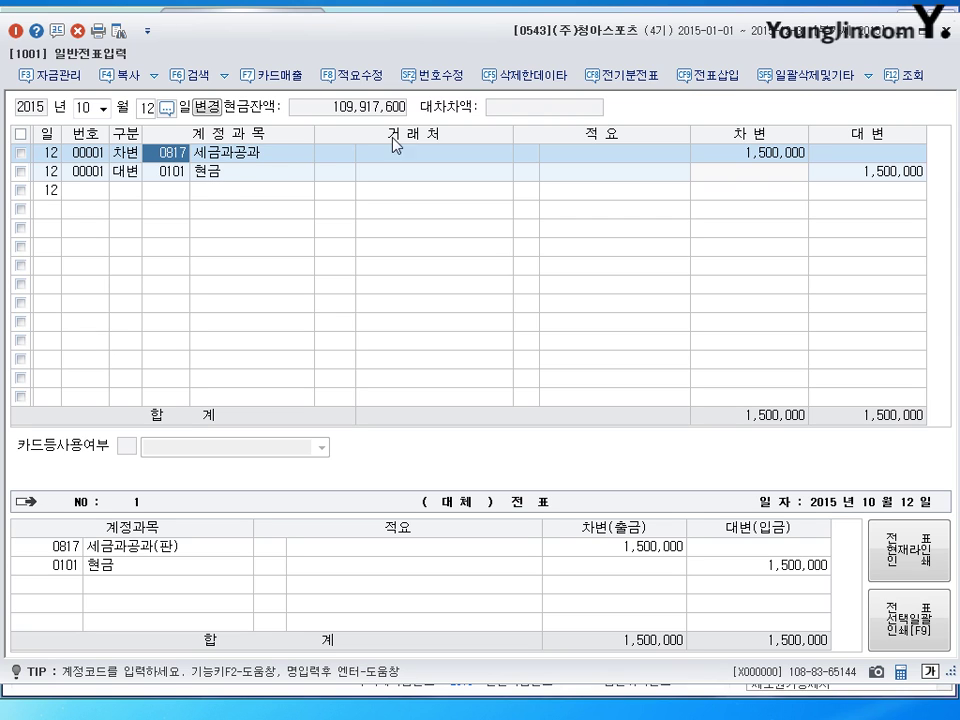
{"action": "left_click", "coordinate": [753, 156]}
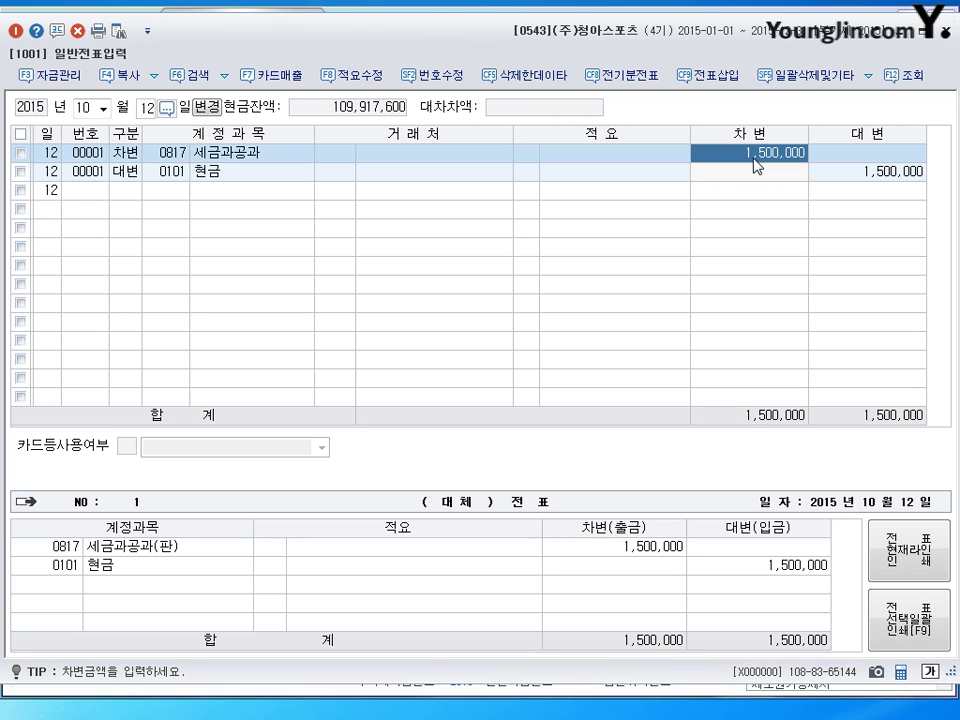
{"action": "type", "text": "500000"}
{"action": "key", "text": "Return"}
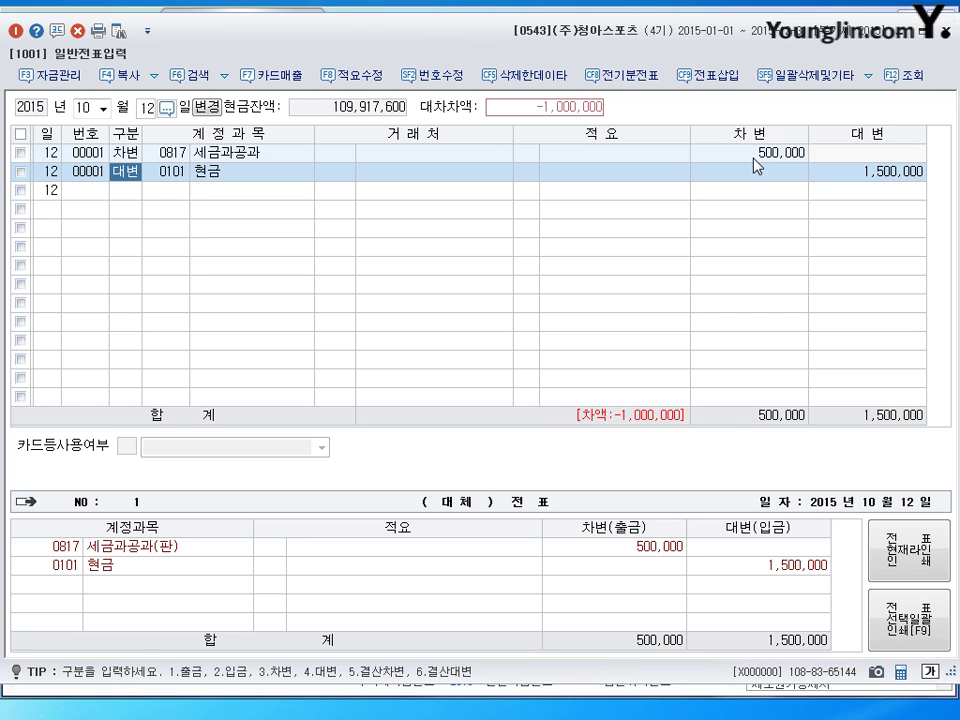
Insert a 0208 차량운반구 debit line for the remaining 1,000,000 and close voucher entry
{"action": "left_click", "coordinate": [707, 75]}
{"action": "type", "text": "3"}
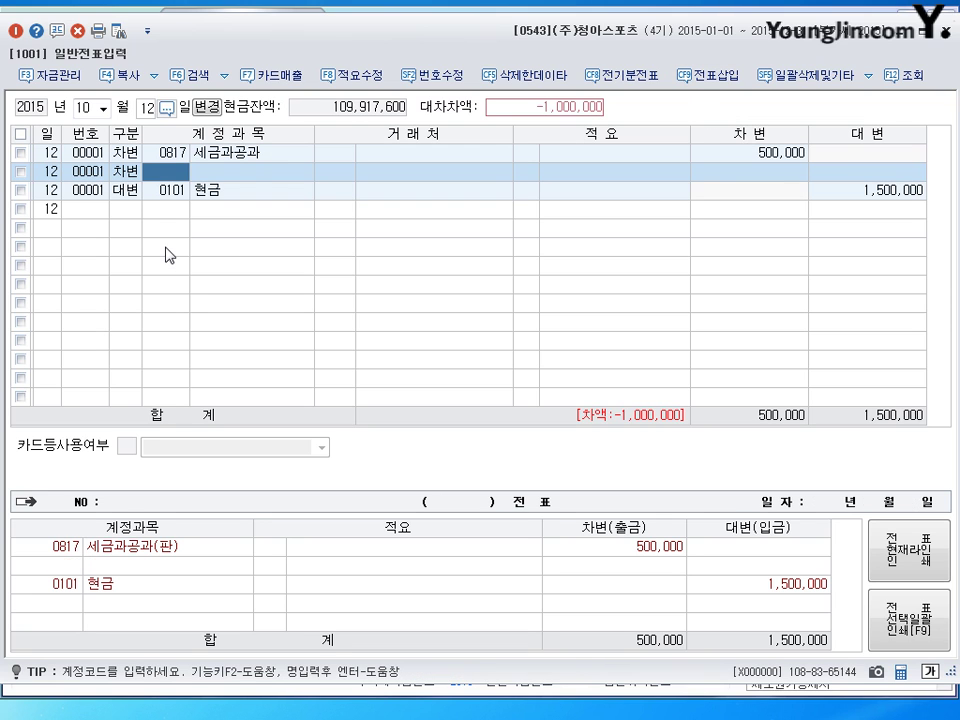
{"action": "type", "text": "208"}
{"action": "key", "text": "Return"}
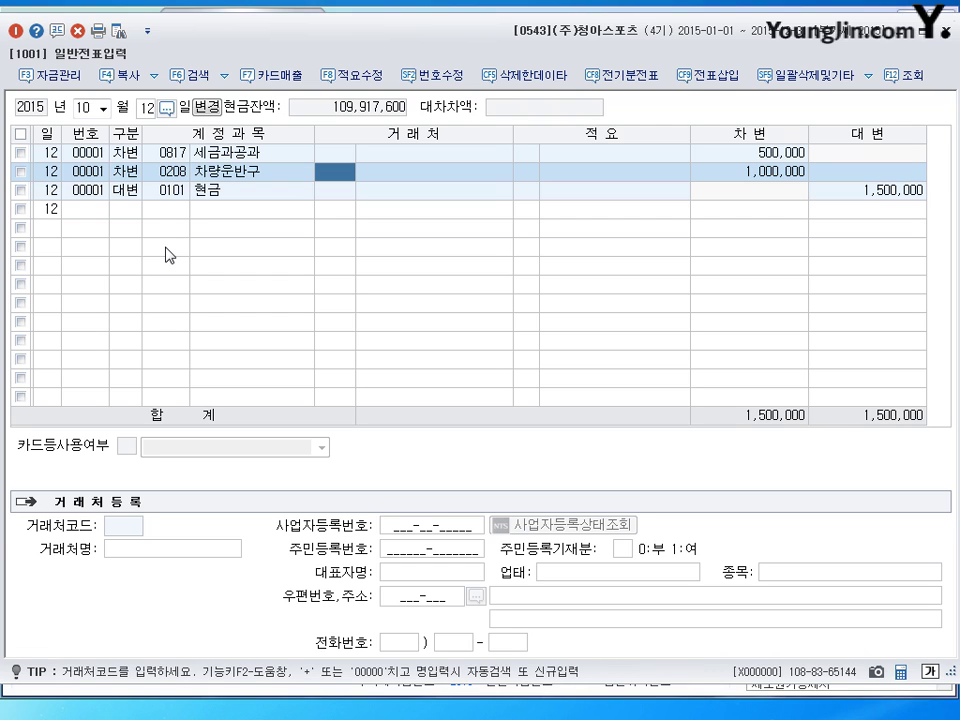
{"action": "key", "text": "Down"}
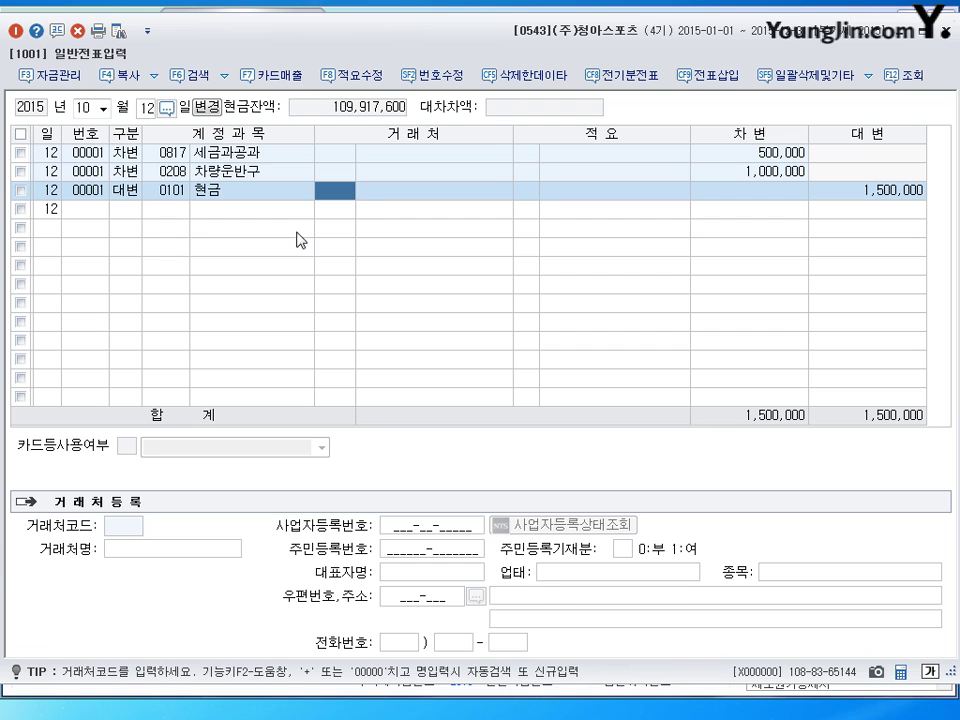
{"action": "key", "text": "Down"}
{"action": "left_click", "coordinate": [945, 36]}
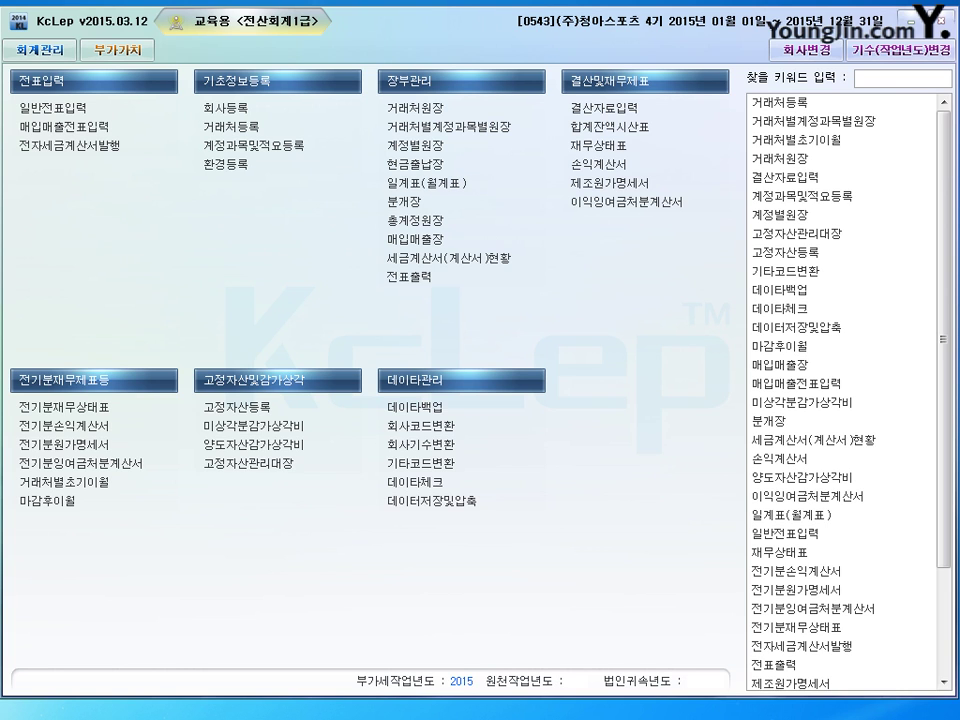
Review the five numbered closing entries in Notepad, highlighting the bad-debt allowance item, then minimize it
{"action": "key", "text": "alt+Tab"}
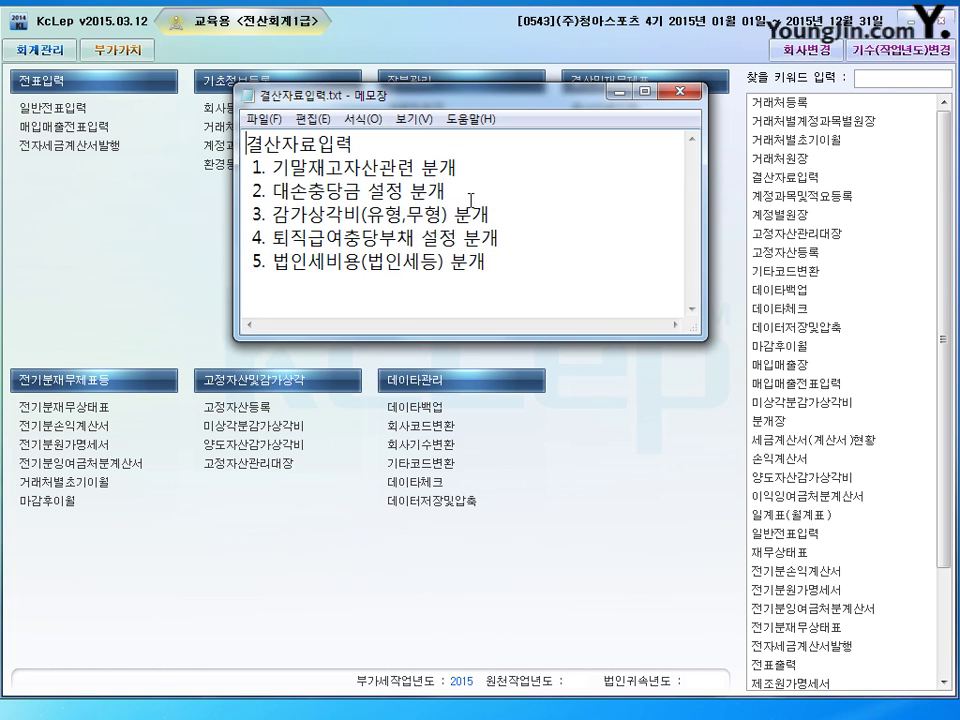
{"action": "left_click_drag", "start_coordinate": [453, 122], "coordinate": [478, 177]}
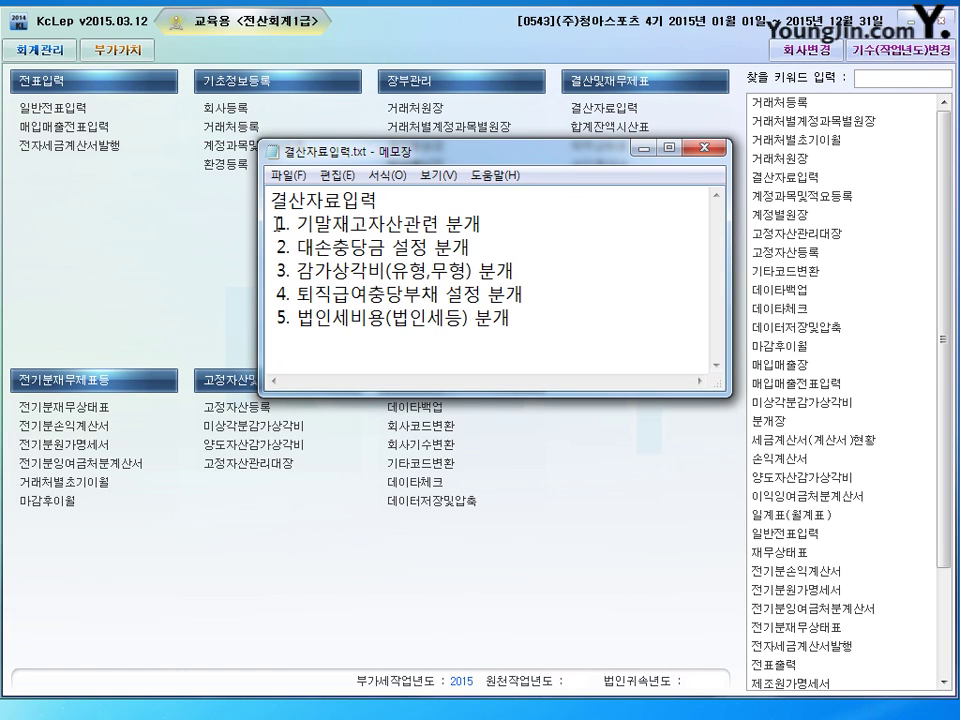
{"action": "left_click_drag", "start_coordinate": [274, 224], "coordinate": [537, 335]}
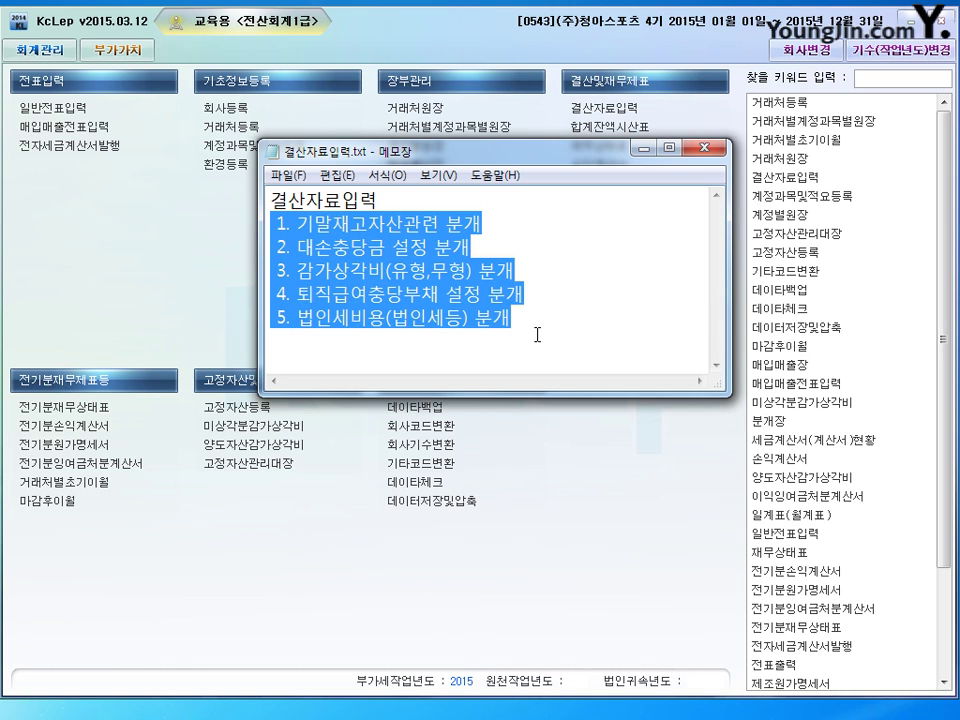
{"action": "left_click", "coordinate": [543, 320]}
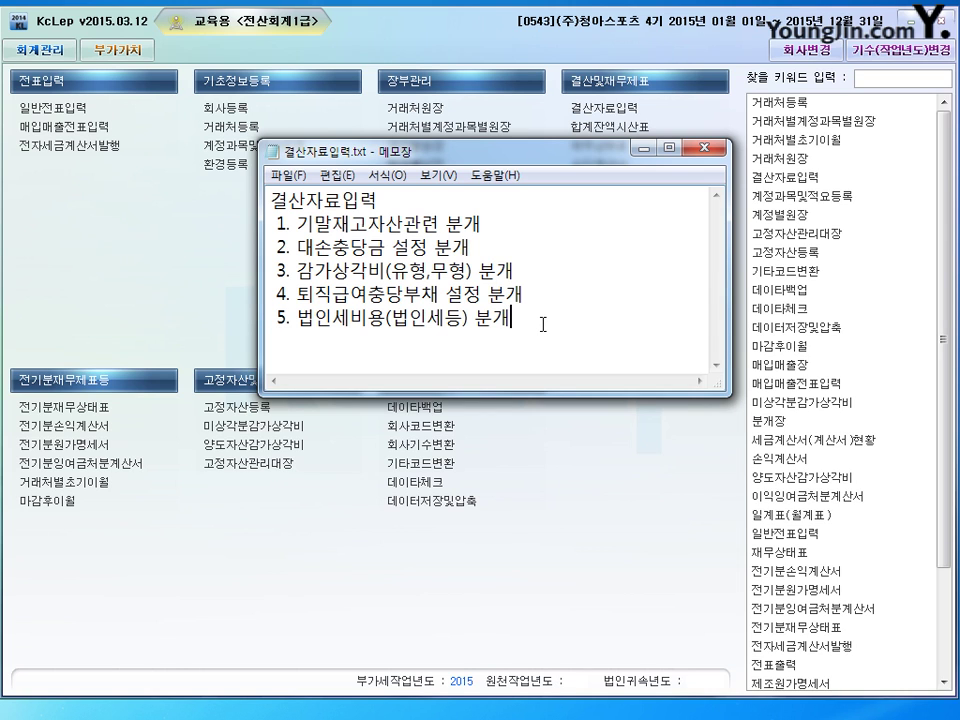
{"action": "left_click_drag", "start_coordinate": [543, 325], "coordinate": [233, 233]}
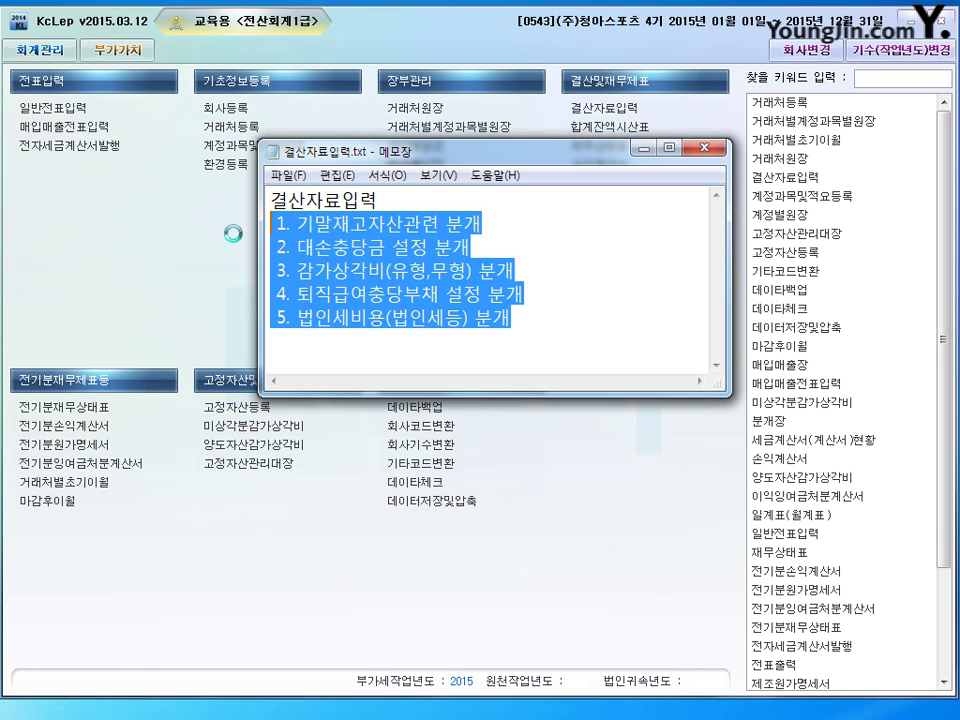
{"action": "left_click", "coordinate": [352, 272]}
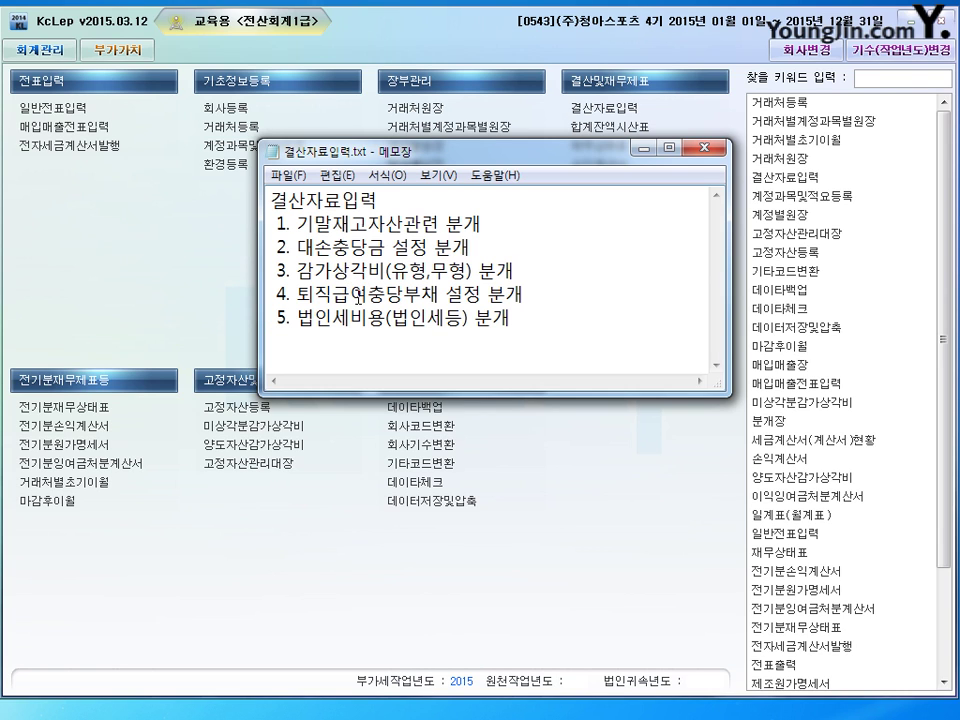
{"action": "left_click_drag", "start_coordinate": [289, 246], "coordinate": [527, 236]}
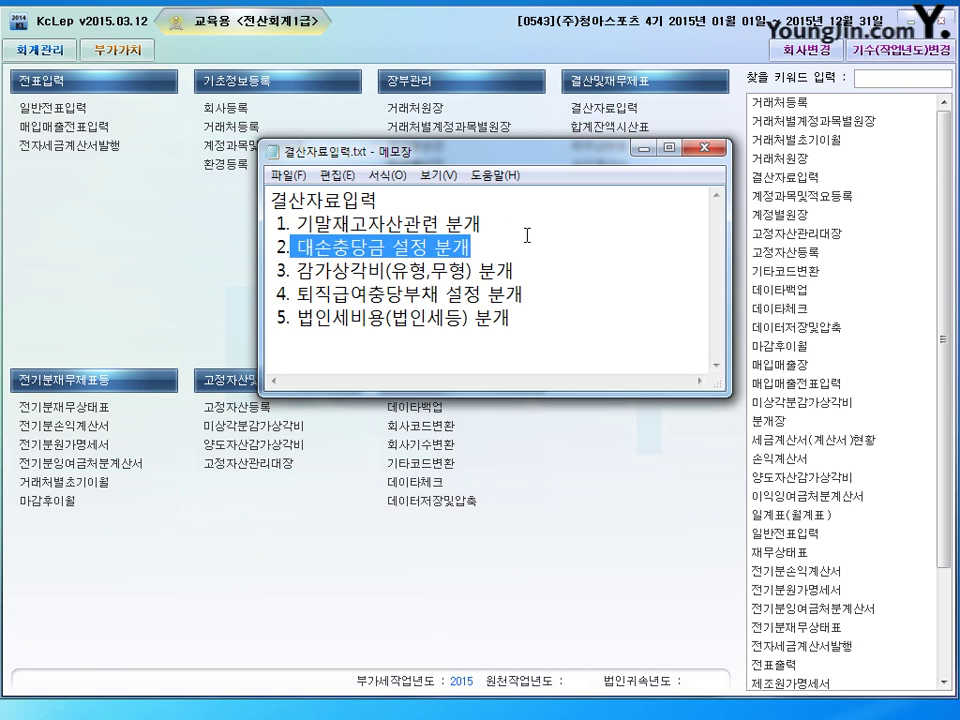
{"action": "left_click", "coordinate": [530, 237]}
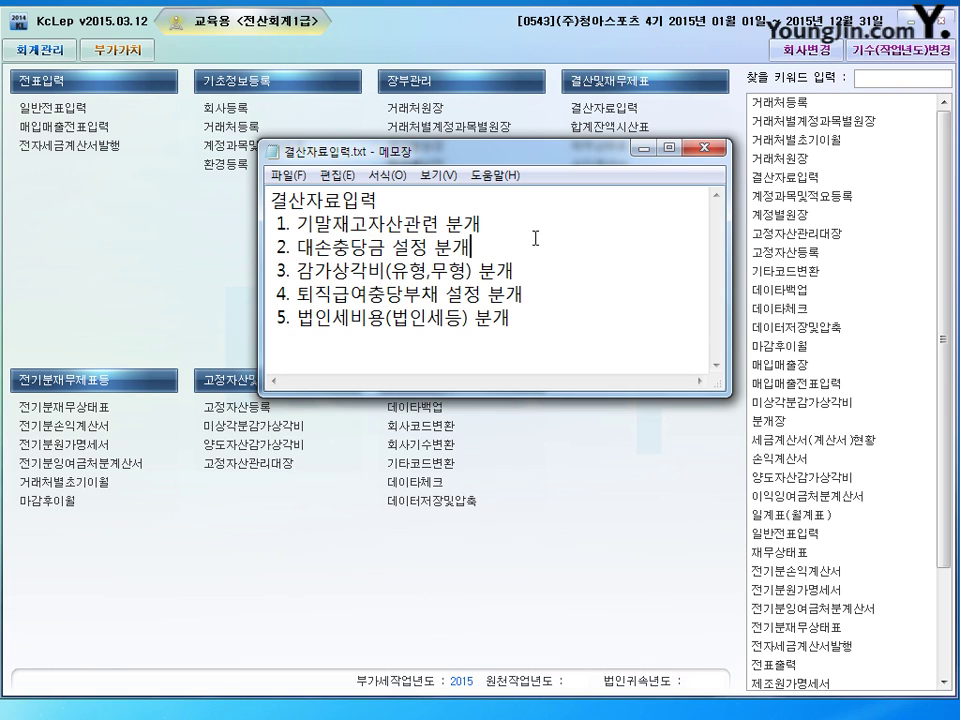
{"action": "left_click", "coordinate": [647, 149]}
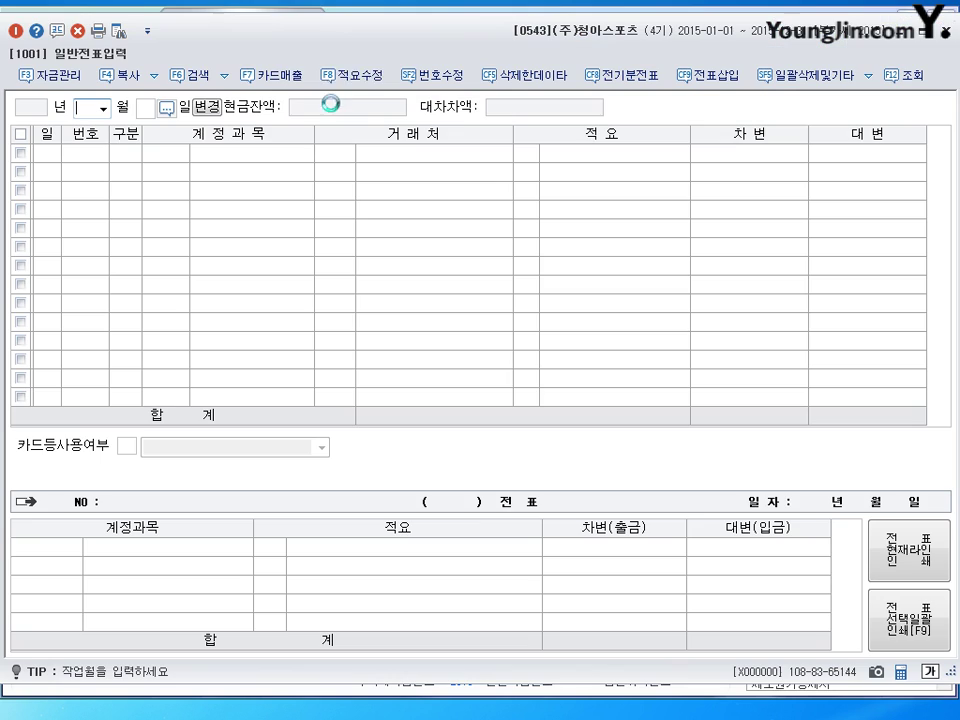
Enter month 12 and day 31 to begin a December 31 voucher line
{"action": "type", "text": "12"}
{"action": "key", "text": "Return"}
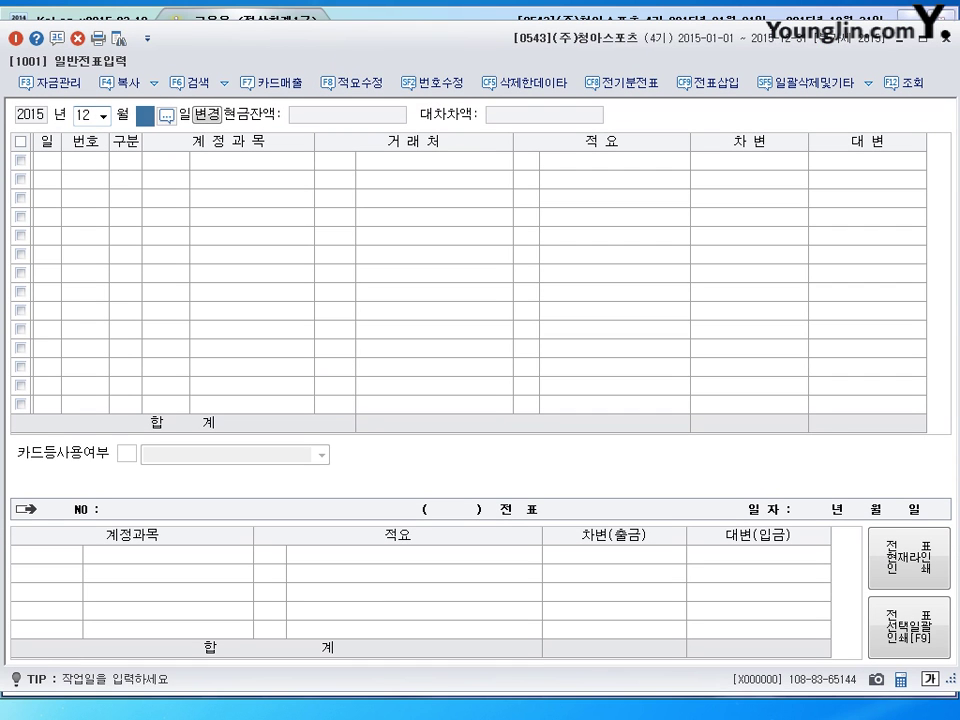
{"action": "type", "text": "31"}
{"action": "key", "text": "Return"}
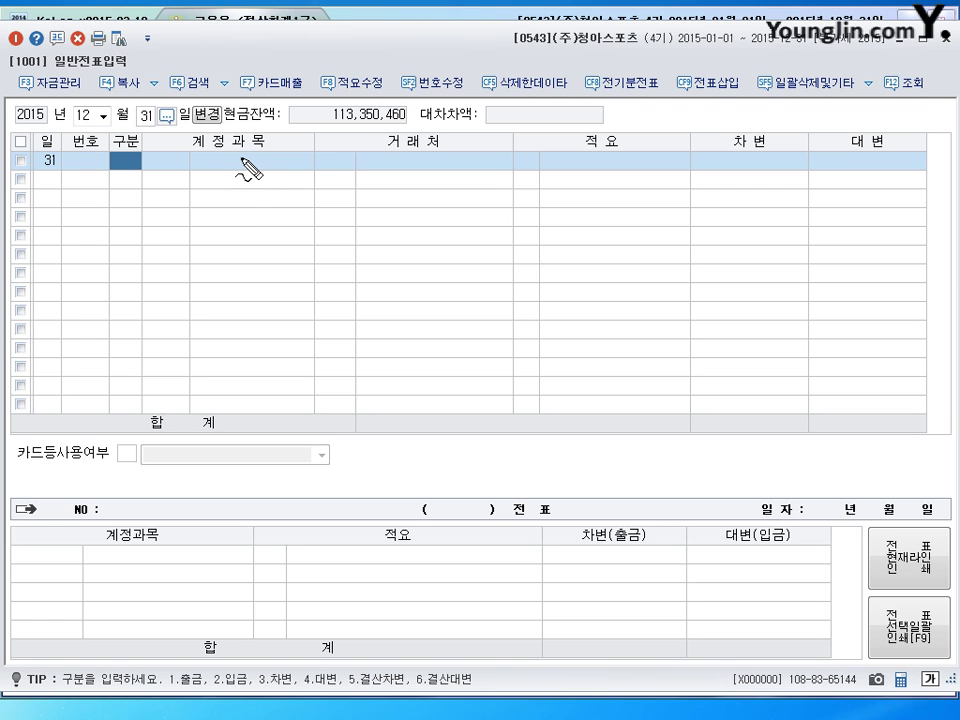
{"action": "mouse_move", "coordinate": [218, 155]}
{"action": "left_mouse_down"}
{"action": "mouse_move", "coordinate": [216, 187]}
{"action": "mouse_move", "coordinate": [236, 176]}
{"action": "mouse_move", "coordinate": [298, 176]}
{"action": "mouse_move", "coordinate": [310, 160]}
{"action": "mouse_move", "coordinate": [356, 167]}
{"action": "mouse_move", "coordinate": [368, 150]}
{"action": "mouse_move", "coordinate": [381, 171]}
{"action": "mouse_move", "coordinate": [396, 171]}
{"action": "left_mouse_up"}
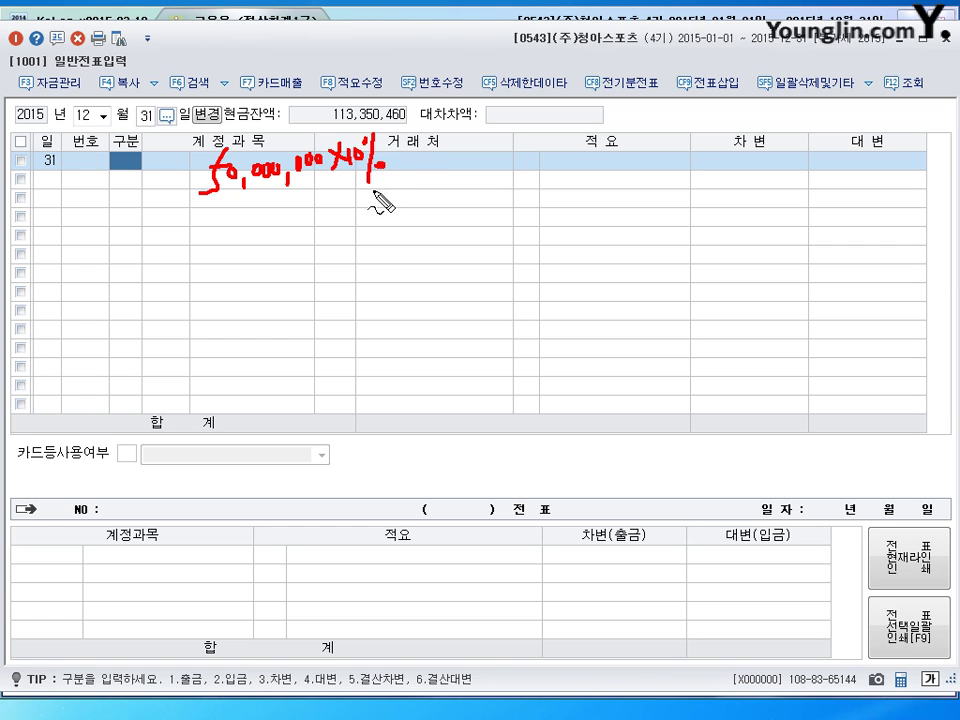
{"action": "mouse_move", "coordinate": [398, 146]}
{"action": "left_mouse_down"}
{"action": "mouse_move", "coordinate": [407, 161]}
{"action": "mouse_move", "coordinate": [398, 162]}
{"action": "left_mouse_up"}
{"action": "mouse_move", "coordinate": [468, 130]}
{"action": "left_mouse_down"}
{"action": "mouse_move", "coordinate": [460, 160]}
{"action": "mouse_move", "coordinate": [468, 168]}
{"action": "mouse_move", "coordinate": [491, 157]}
{"action": "left_mouse_up"}
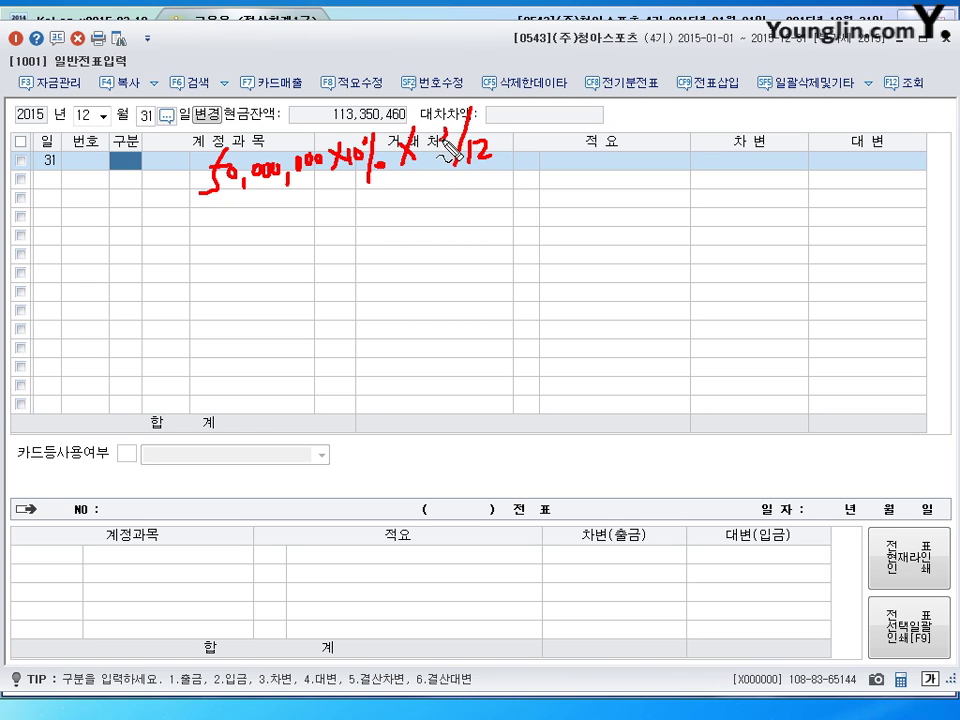
{"action": "left_click_drag", "start_coordinate": [446, 118], "coordinate": [444, 158]}
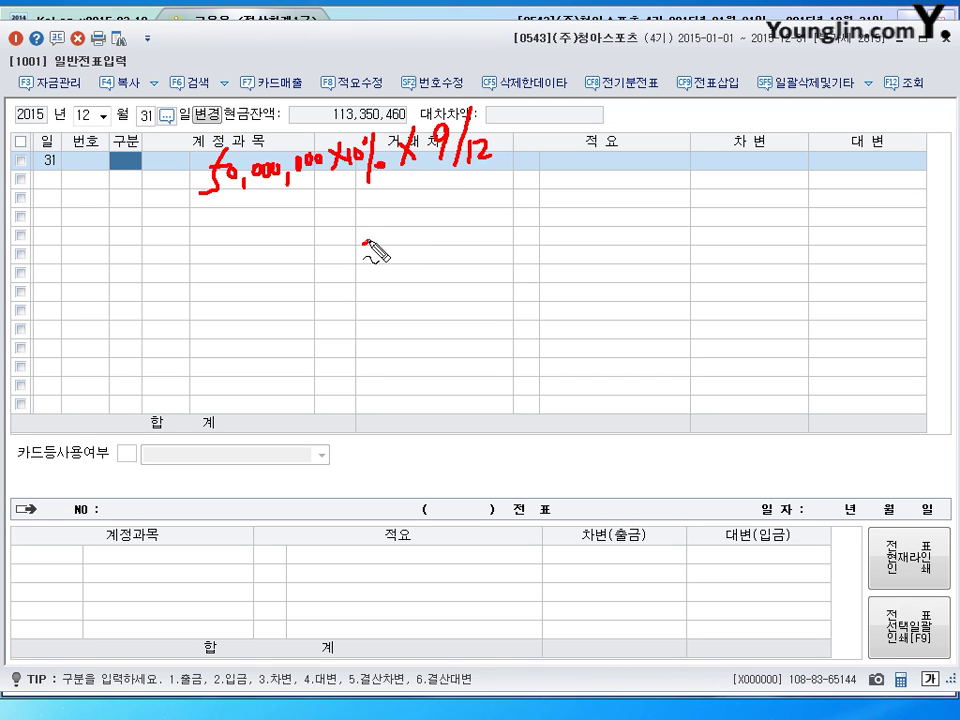
{"action": "left_click_drag", "start_coordinate": [386, 238], "coordinate": [405, 242]}
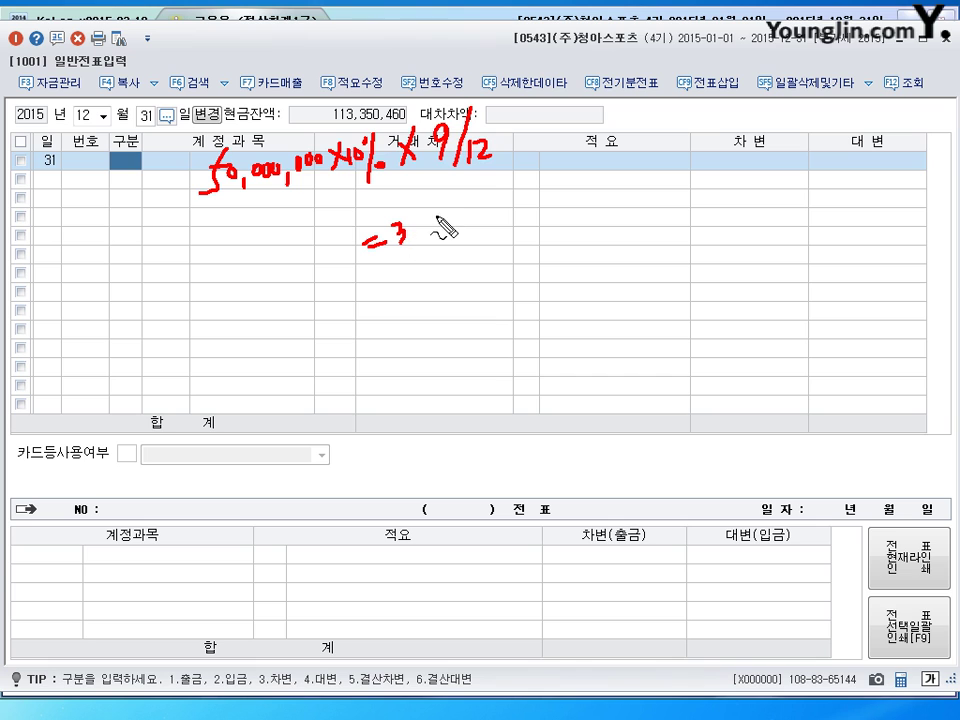
{"action": "mouse_move", "coordinate": [436, 206]}
{"action": "left_mouse_down"}
{"action": "mouse_move", "coordinate": [435, 221]}
{"action": "mouse_move", "coordinate": [449, 226]}
{"action": "mouse_move", "coordinate": [451, 204]}
{"action": "mouse_move", "coordinate": [455, 217]}
{"action": "mouse_move", "coordinate": [477, 207]}
{"action": "left_mouse_up"}
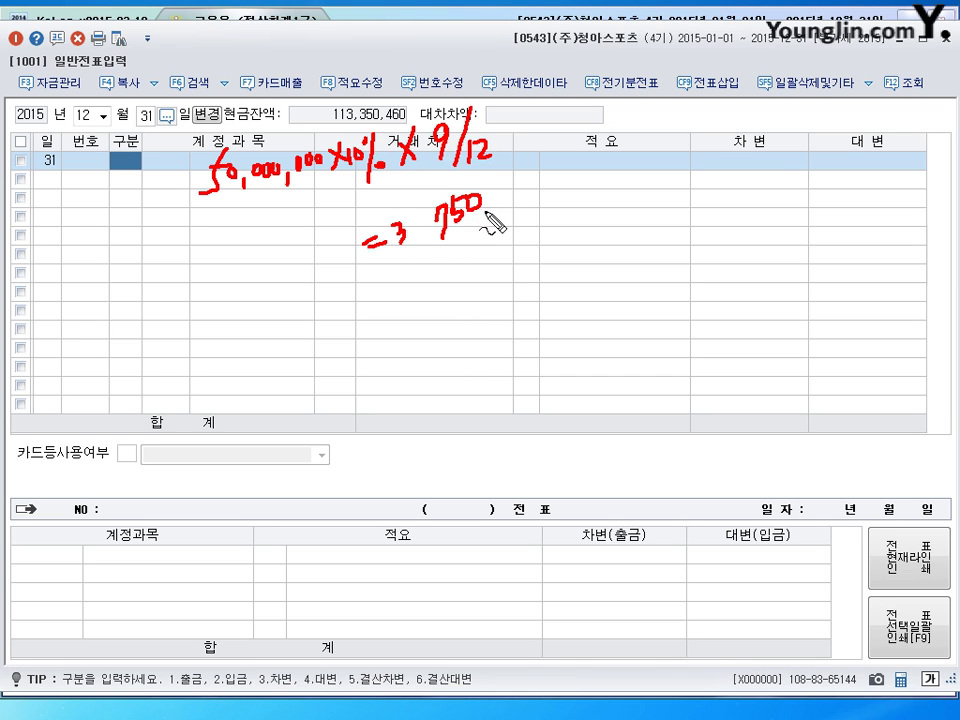
{"action": "left_click_drag", "start_coordinate": [430, 236], "coordinate": [427, 247]}
{"action": "mouse_move", "coordinate": [493, 207]}
{"action": "left_mouse_down"}
{"action": "mouse_move", "coordinate": [490, 215]}
{"action": "mouse_move", "coordinate": [520, 198]}
{"action": "left_mouse_up"}
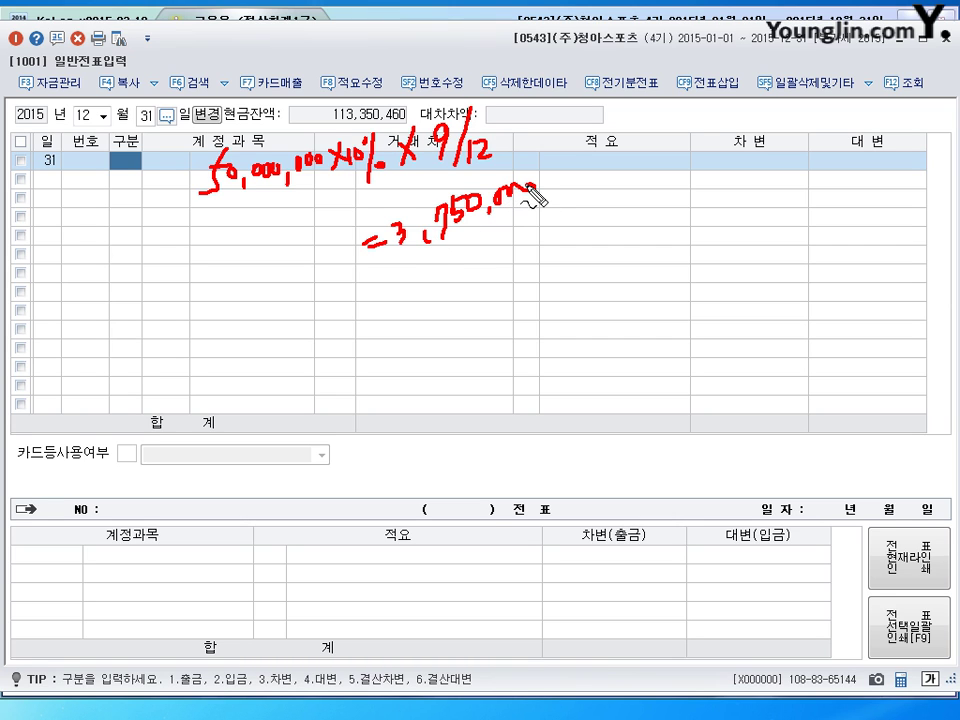
{"action": "key", "text": "Escape"}
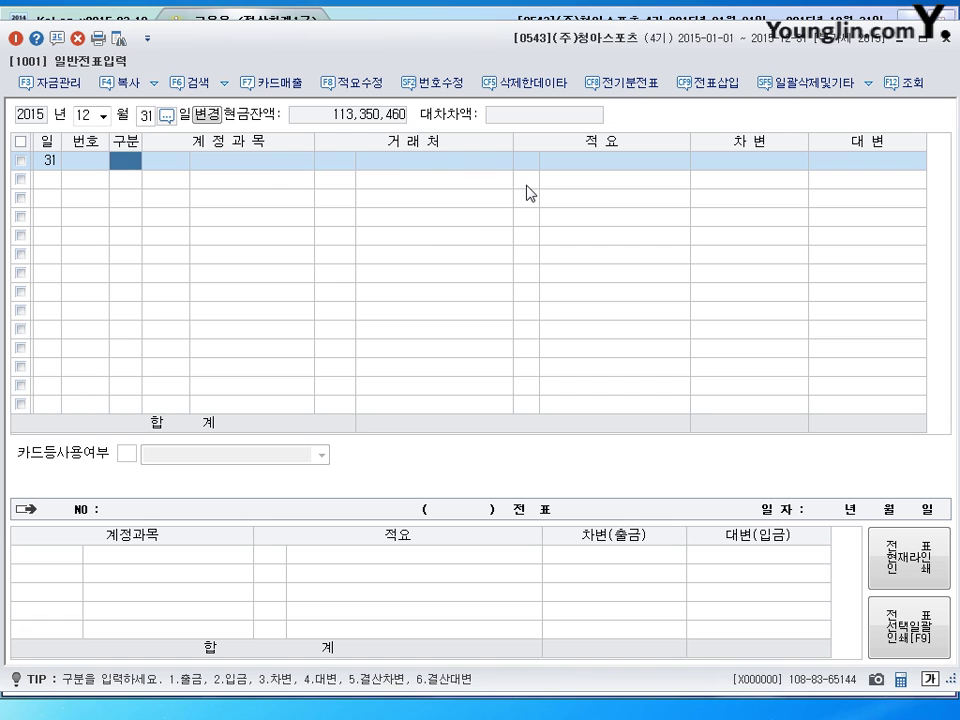
Enter a debit line to 0116 미수수익 for 3,750,000
{"action": "type", "text": "3"}
{"action": "key", "text": "Return"}
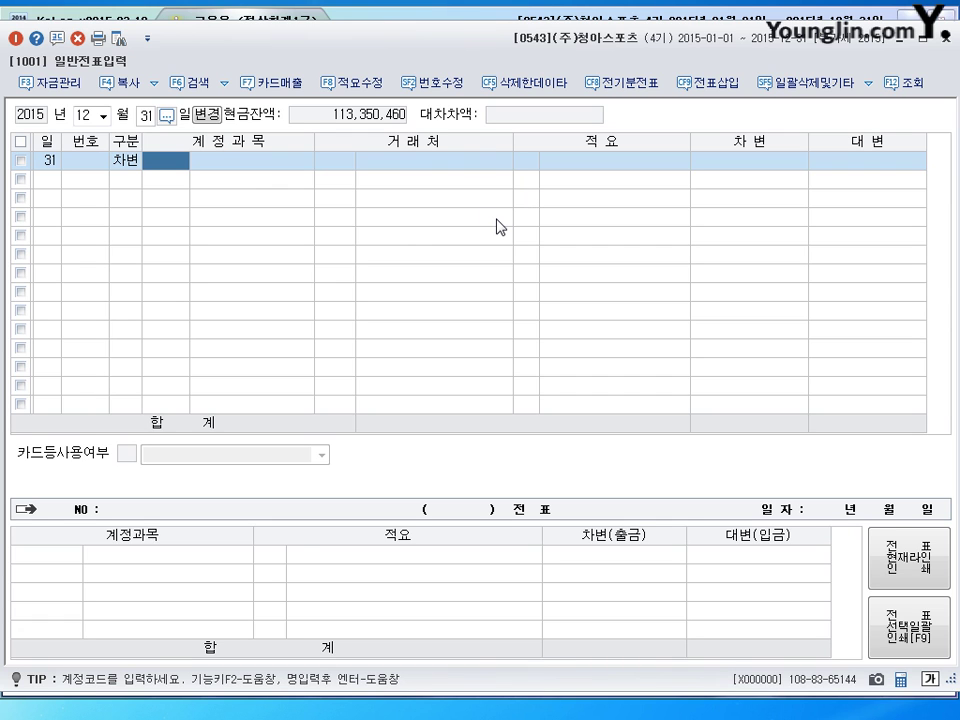
{"action": "type", "text": "116"}
{"action": "key", "text": "Return"}
{"action": "key", "text": "Return"}
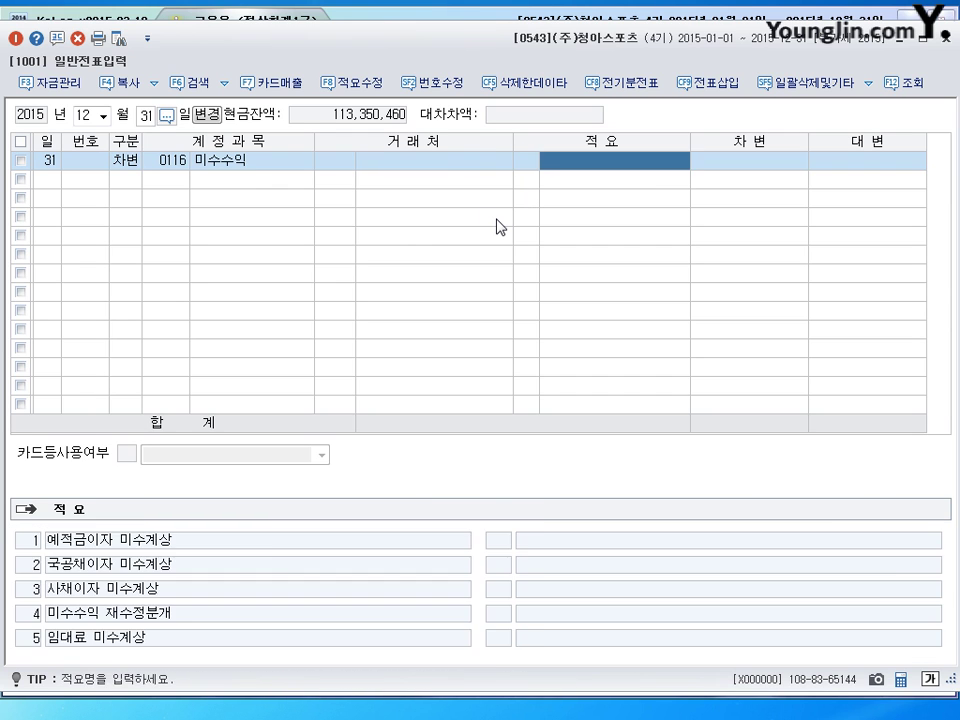
{"action": "key", "text": "Return"}
{"action": "type", "text": "3750000"}
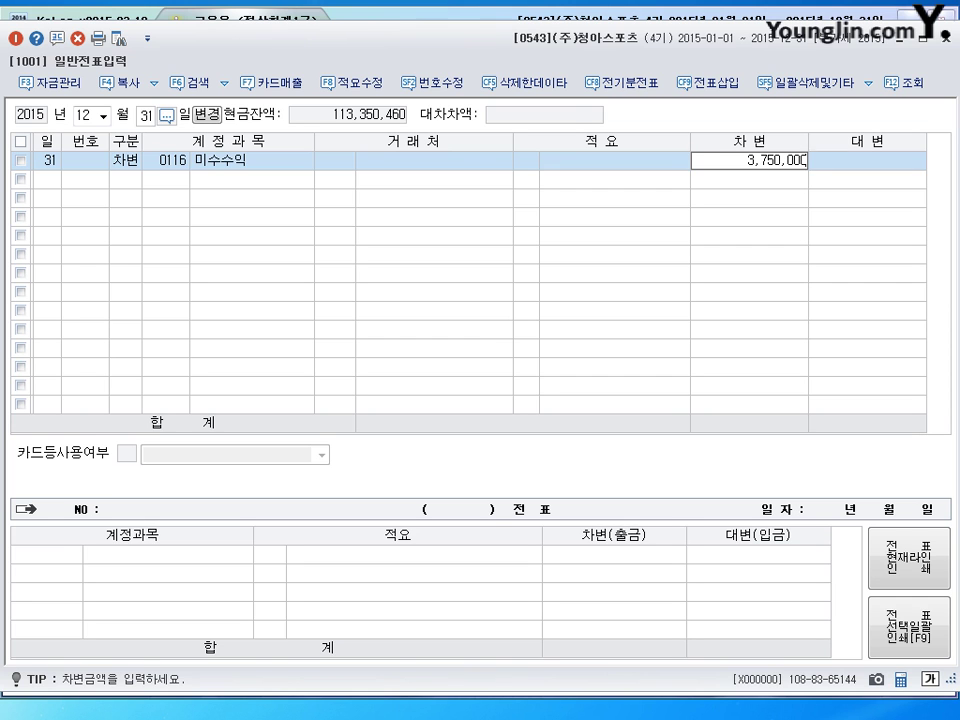
{"action": "key", "text": "Return"}
Add the matching 0901 이자수익 credit line and close voucher entry
{"action": "type", "text": "4"}
{"action": "key", "text": "Return"}
{"action": "type", "text": "901"}
{"action": "key", "text": "Return"}
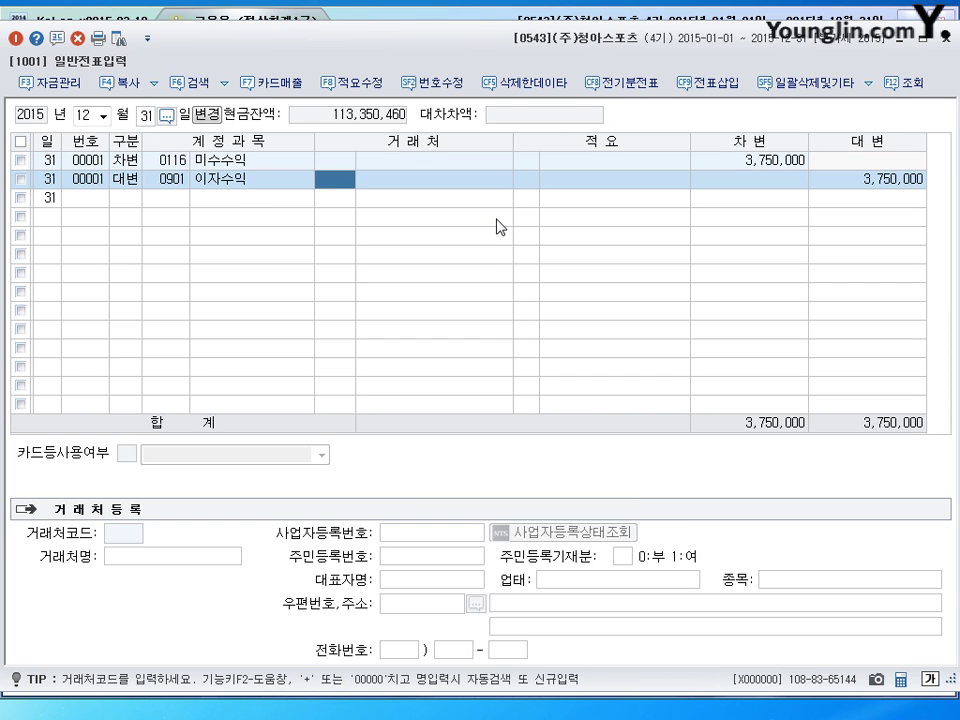
{"action": "key", "text": "Return"}
{"action": "key", "text": "Return"}
{"action": "key", "text": "Return"}
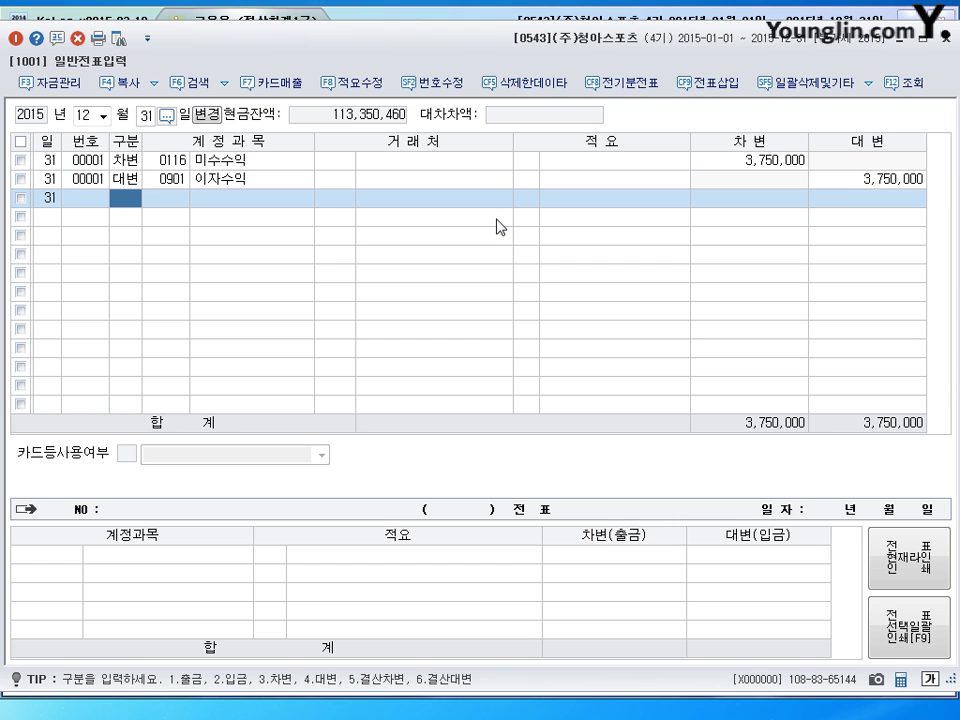
{"action": "key", "text": "Escape"}
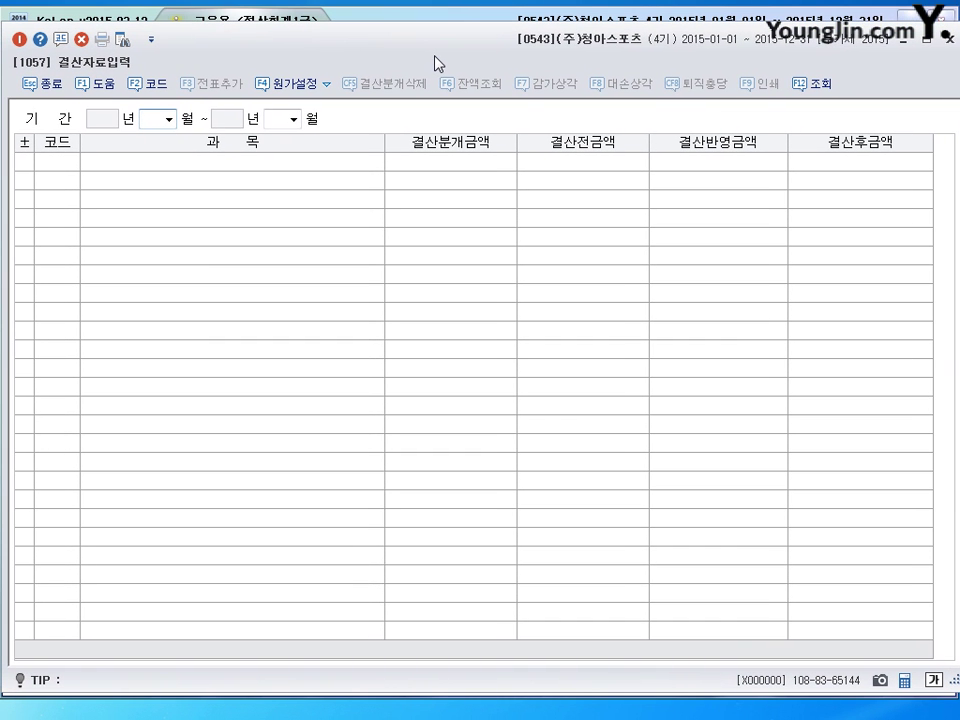
Load closing data for months 01 to 12 and browse the resulting balances
{"action": "type", "text": "01"}
{"action": "key", "text": "Return"}
{"action": "type", "text": "12"}
{"action": "key", "text": "Return"}
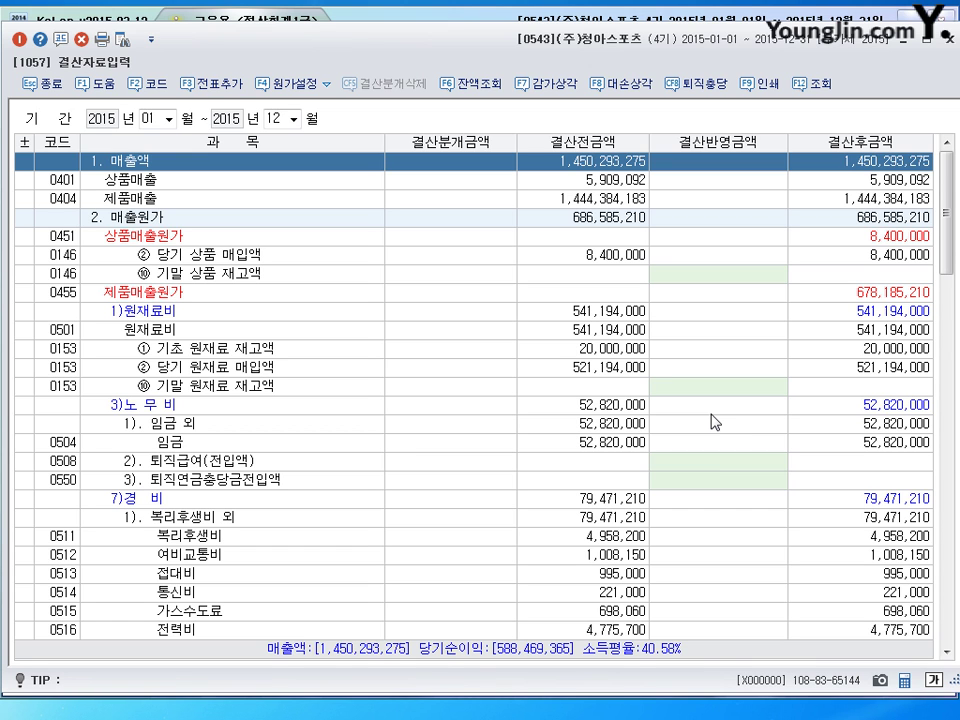
{"action": "left_click", "coordinate": [711, 412]}
{"action": "scroll", "coordinate": [698, 426], "scroll_direction": "down", "scroll_amount": 15}
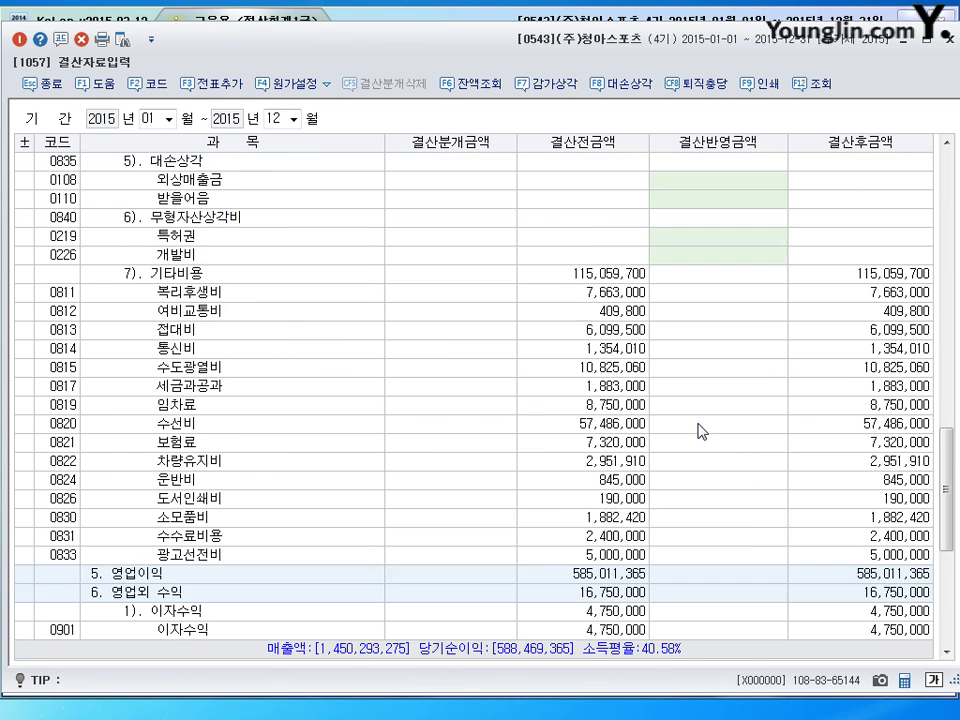
{"action": "scroll", "coordinate": [698, 431], "scroll_direction": "down", "scroll_amount": 1}
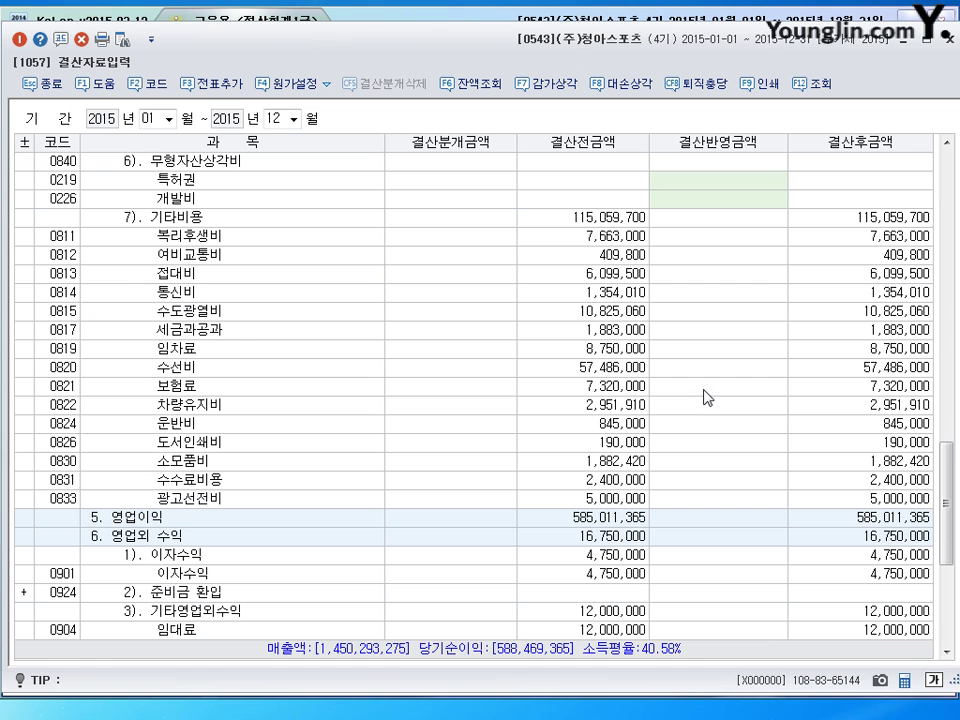
{"action": "scroll", "coordinate": [707, 383], "scroll_direction": "up", "scroll_amount": 14}
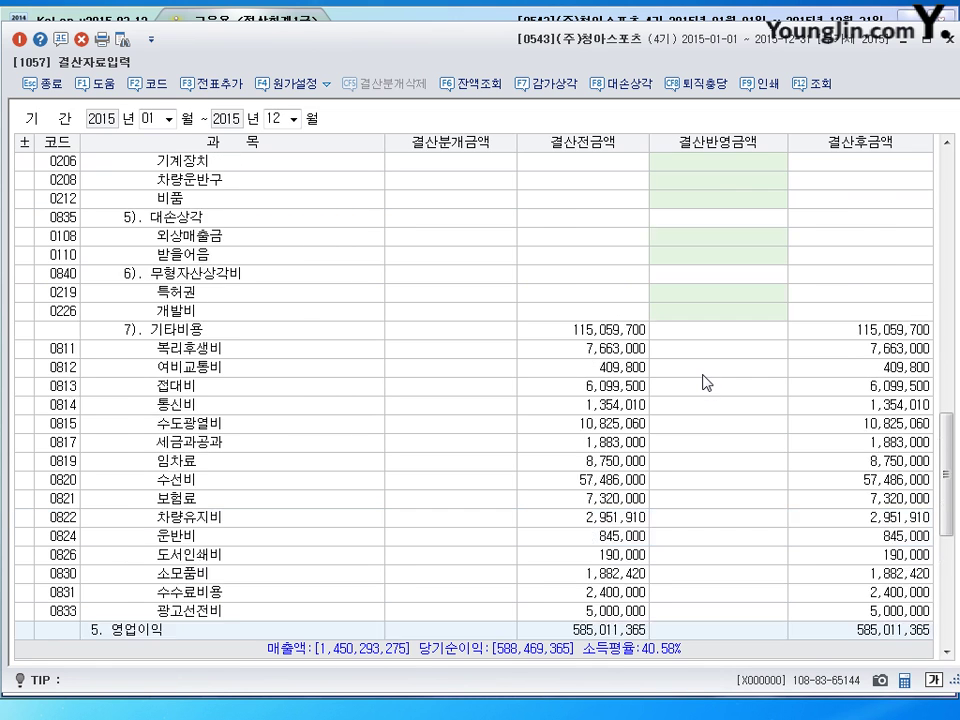
{"action": "scroll", "coordinate": [707, 382], "scroll_direction": "down", "scroll_amount": 5}
{"action": "scroll", "coordinate": [707, 381], "scroll_direction": "down", "scroll_amount": 1}
{"action": "scroll", "coordinate": [707, 381], "scroll_direction": "up", "scroll_amount": 7}
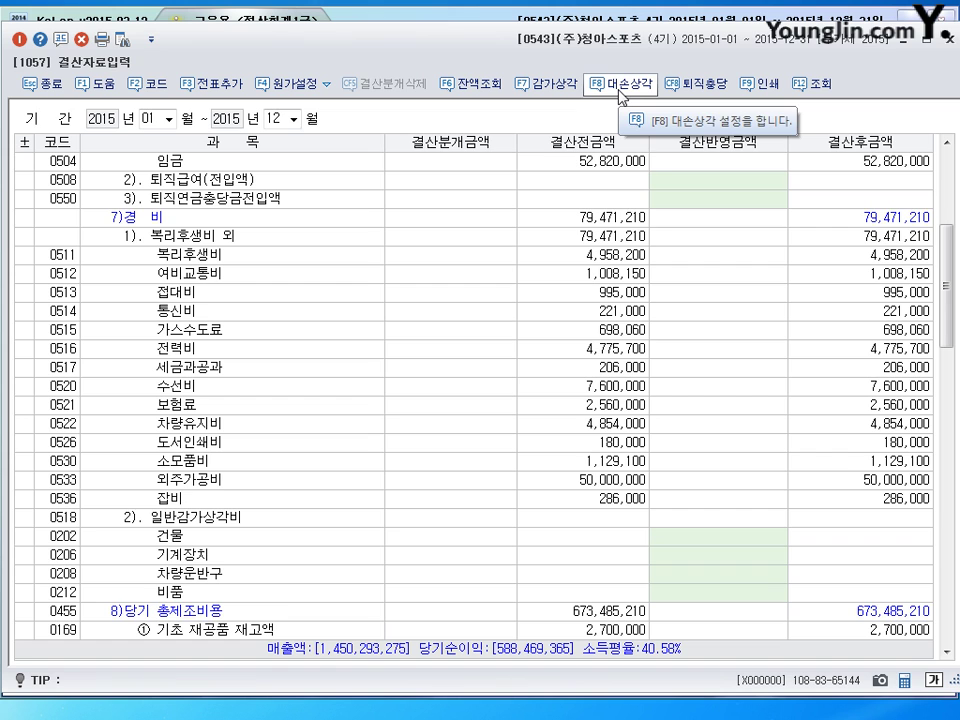
In the 대손상각 setup, clear the 37,500 additional allowance on 미수수익
{"action": "left_click", "coordinate": [621, 84]}
{"action": "left_click_drag", "start_coordinate": [587, 173], "coordinate": [584, 204]}
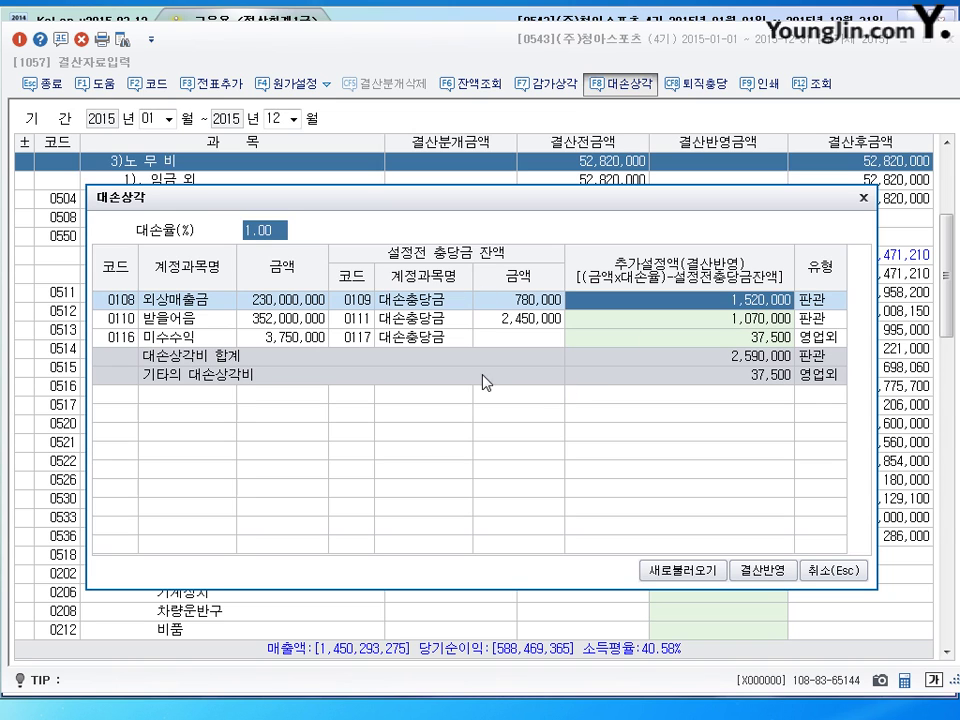
{"action": "left_click", "coordinate": [296, 320]}
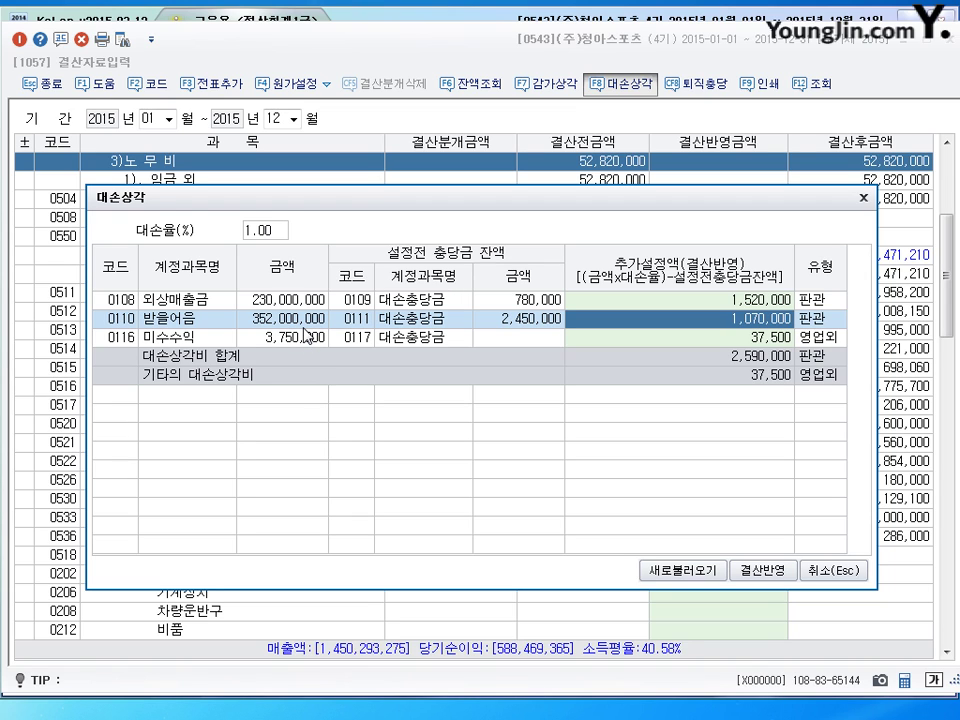
{"action": "key", "text": "Up"}
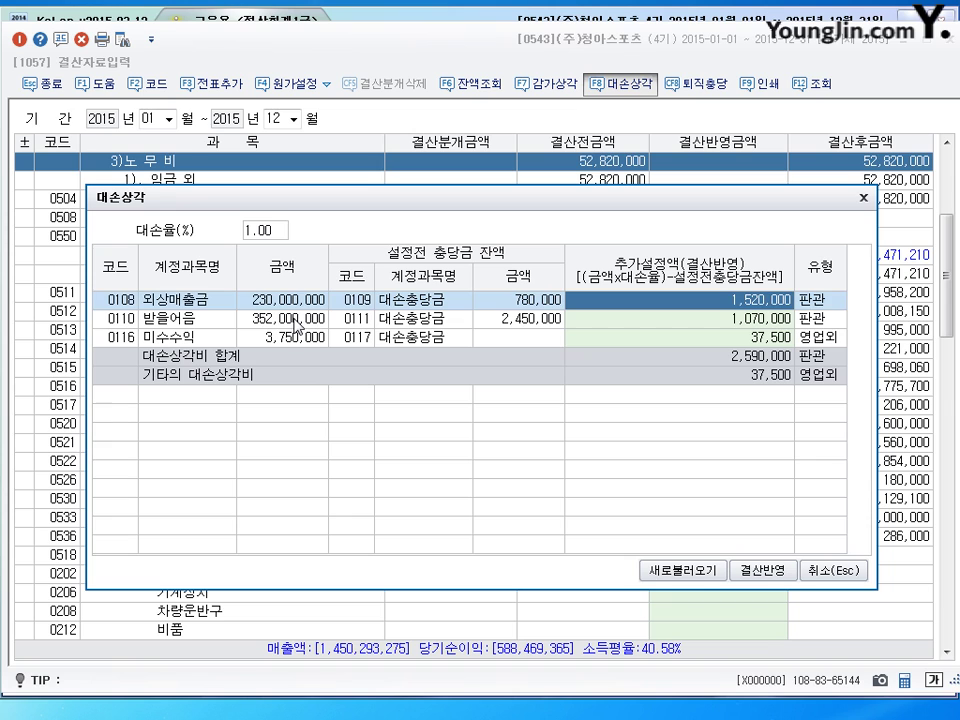
{"action": "key", "text": "Down"}
{"action": "key", "text": "Up"}
{"action": "key", "text": "Down"}
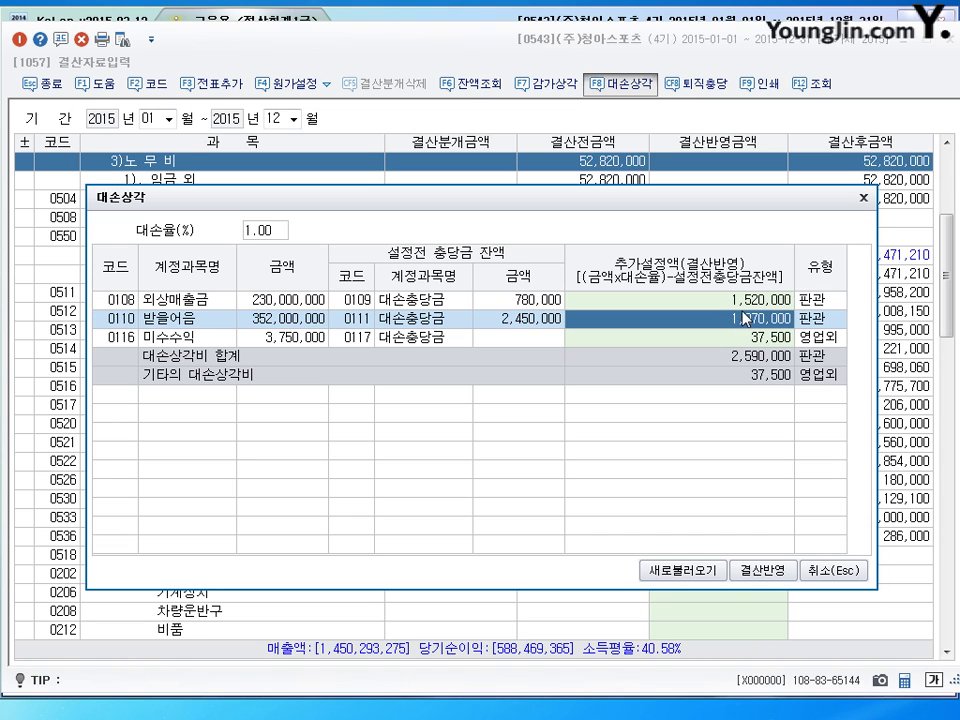
{"action": "key", "text": "Up"}
{"action": "key", "text": "Down"}
{"action": "key", "text": "Down"}
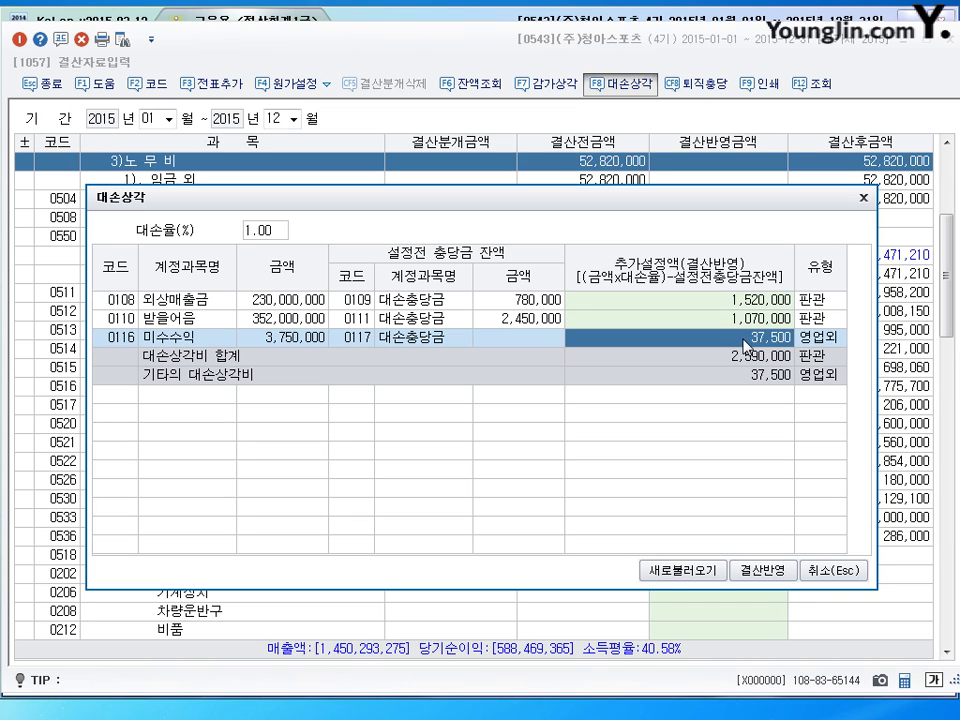
{"action": "key", "text": "Delete"}
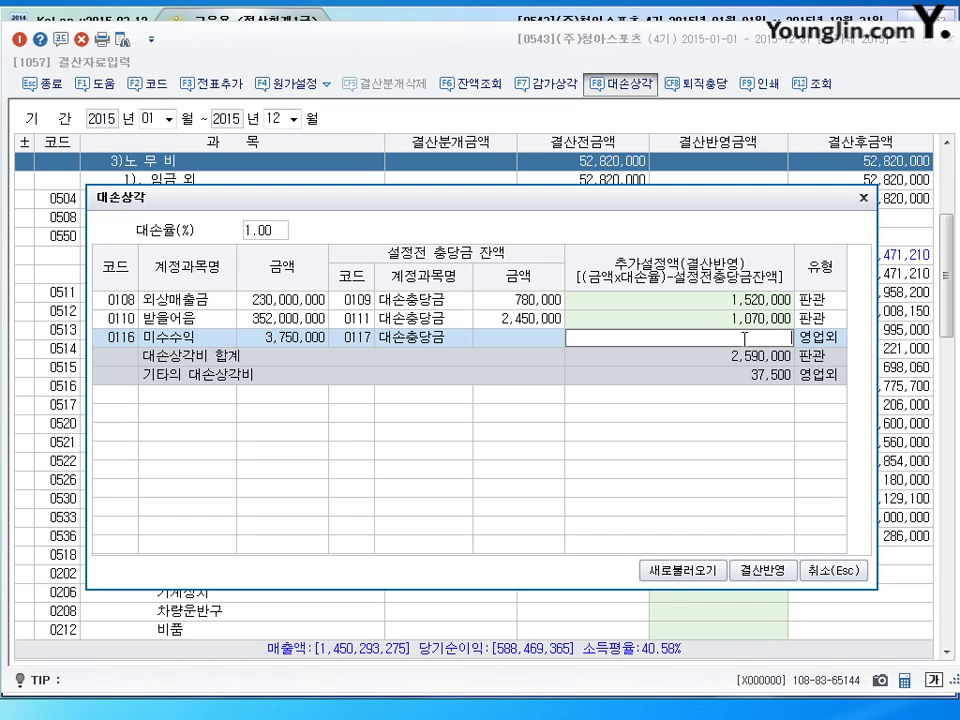
{"action": "key", "text": "Return"}
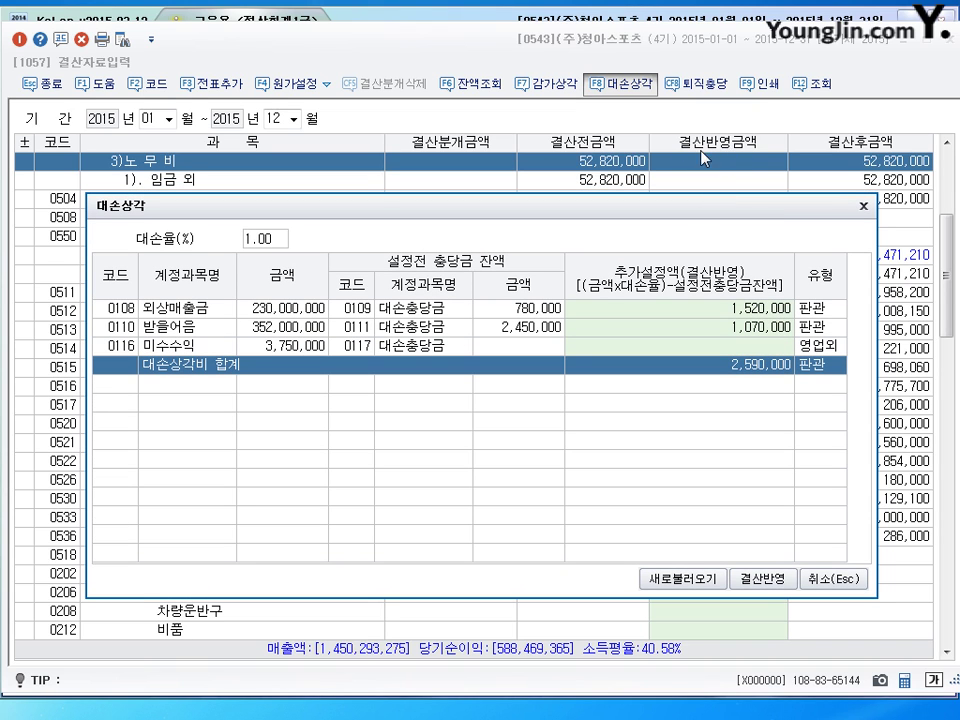
Reflect the 1,520,000 and 1,070,000 allowances via 결산반영, add them as general vouchers, and close
{"action": "left_click", "coordinate": [765, 580]}
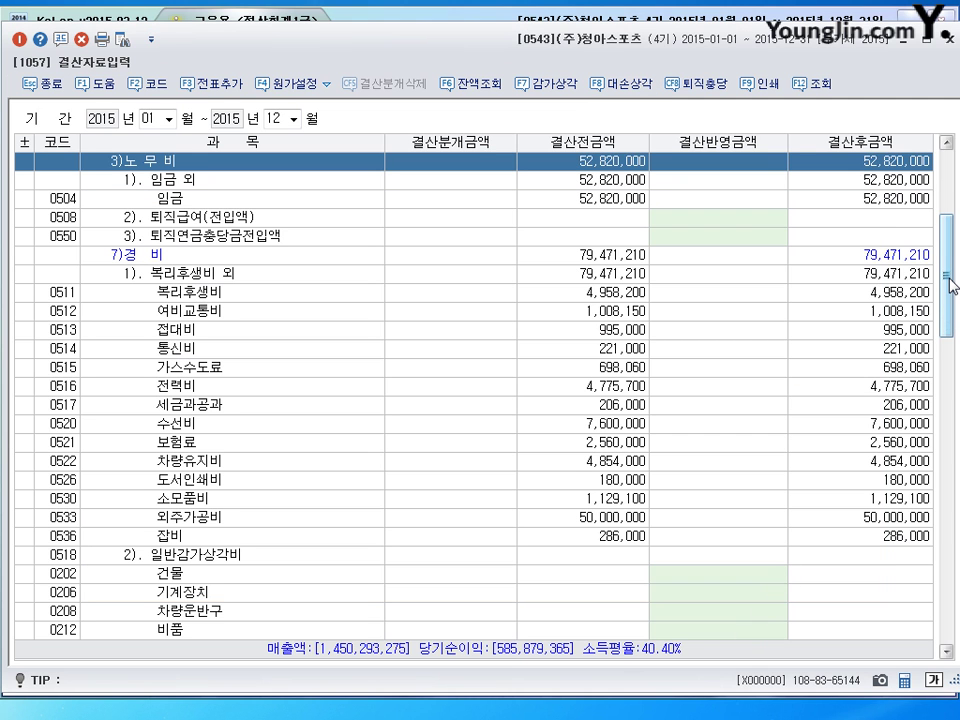
{"action": "left_click_drag", "start_coordinate": [948, 284], "coordinate": [957, 432]}
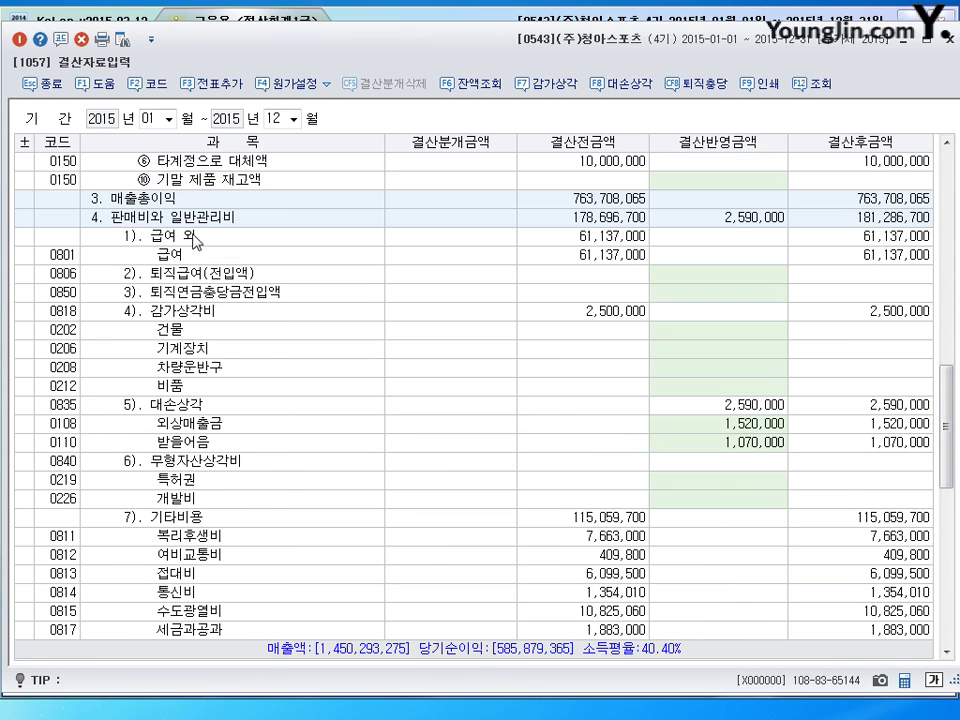
{"action": "left_click", "coordinate": [748, 430]}
{"action": "left_click", "coordinate": [755, 443]}
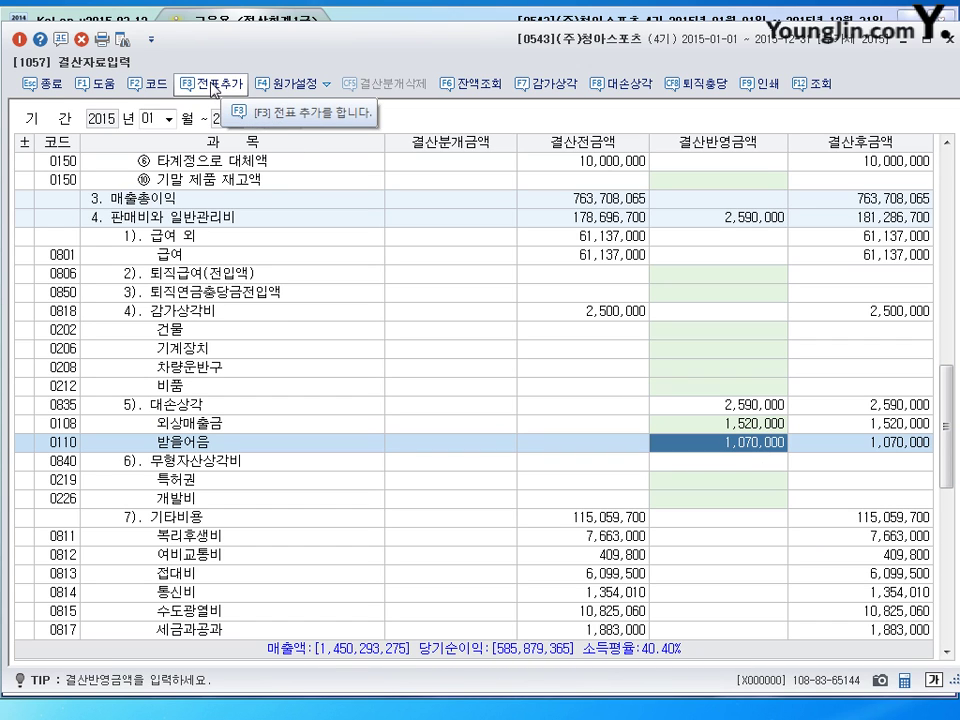
{"action": "left_click", "coordinate": [213, 86]}
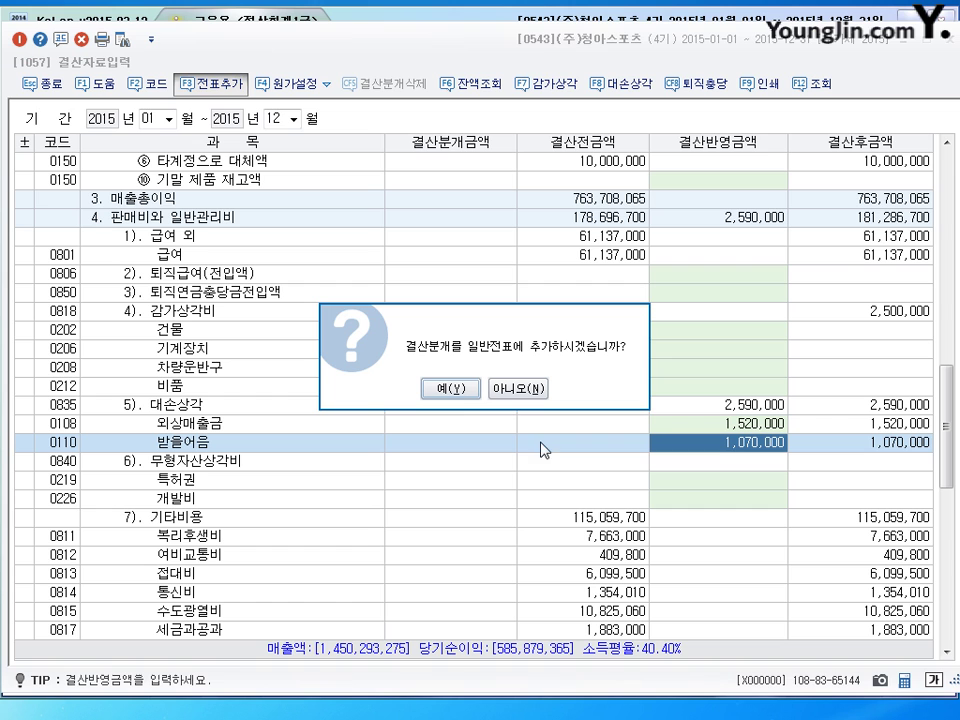
{"action": "left_click", "coordinate": [450, 389]}
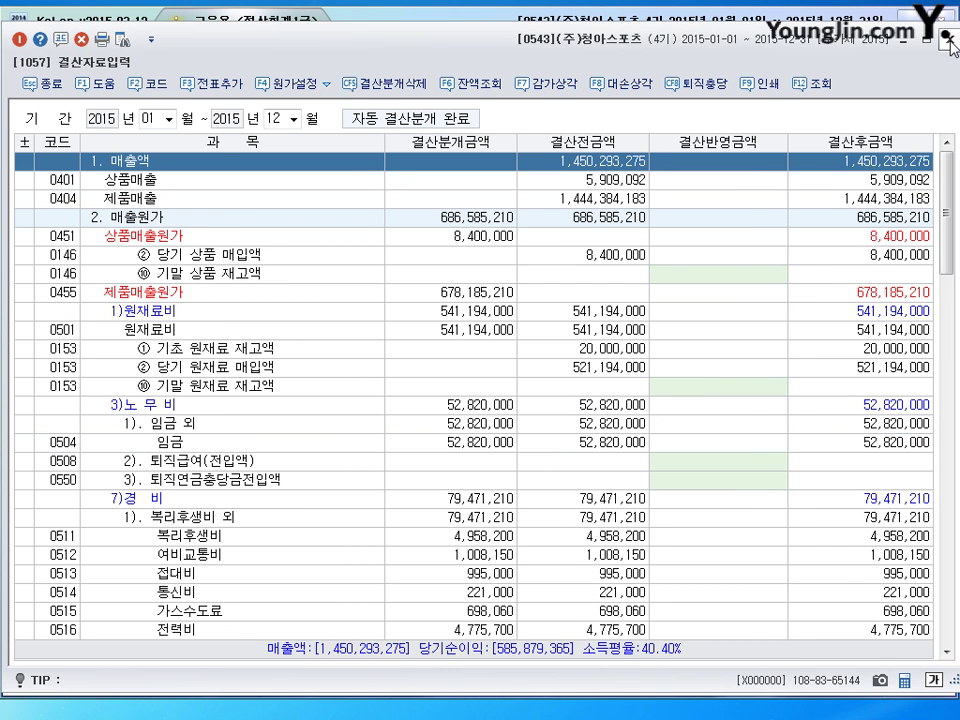
{"action": "left_click", "coordinate": [951, 44]}
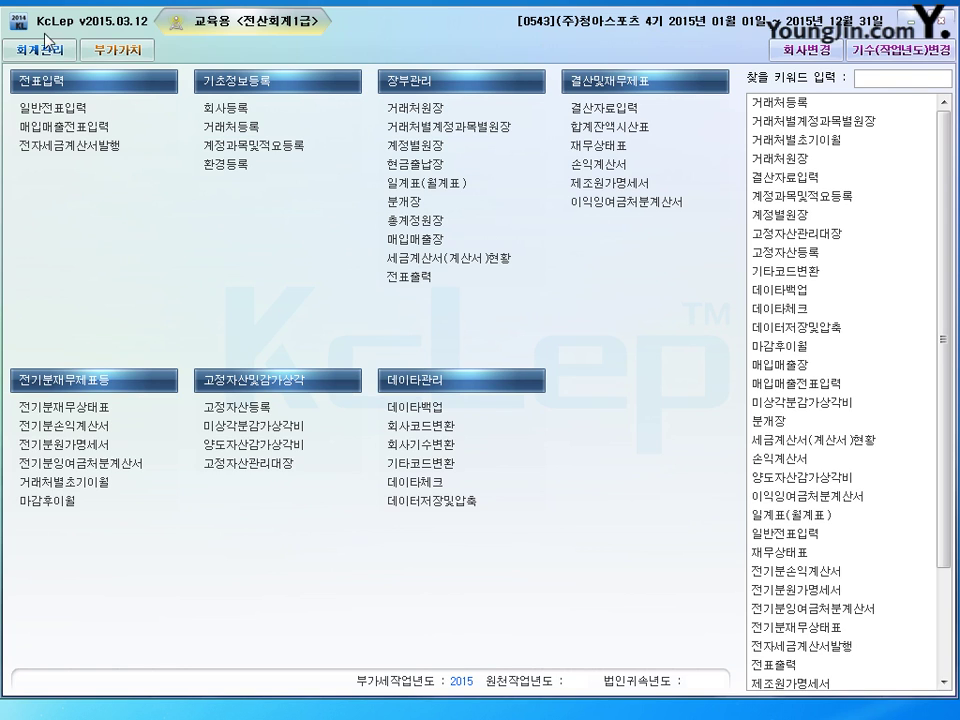
Go to the 부가가치 menu and open the 부가가치세신고서 VAT return form
{"action": "left_click", "coordinate": [108, 49]}
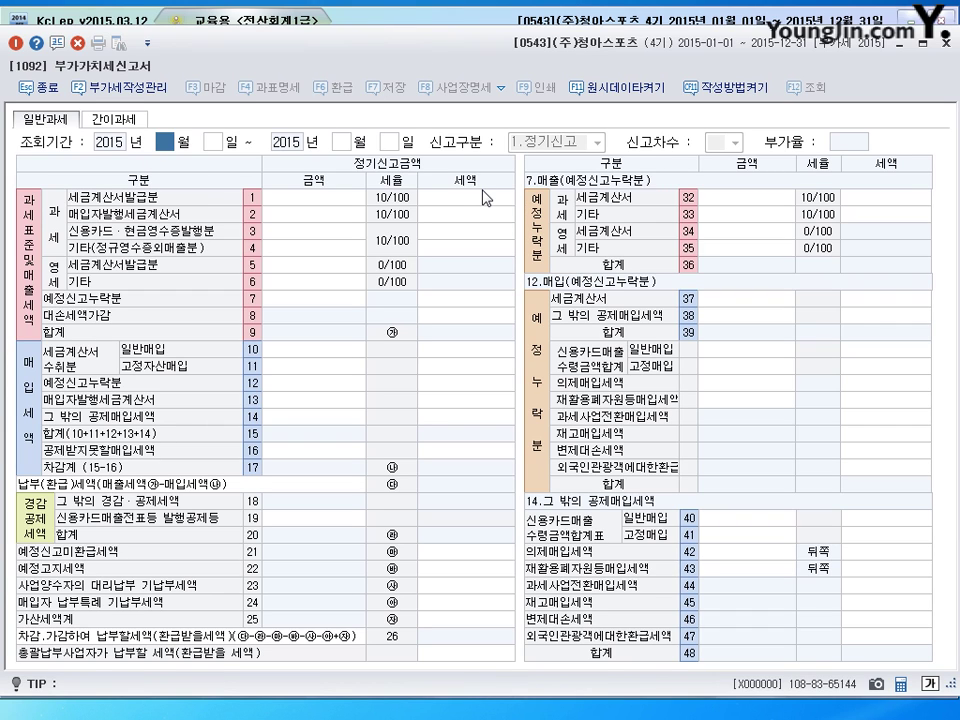
Load the VAT return for the January 1 to March 31, 2015 period
{"action": "type", "text": "1"}
{"action": "key", "text": "Return"}
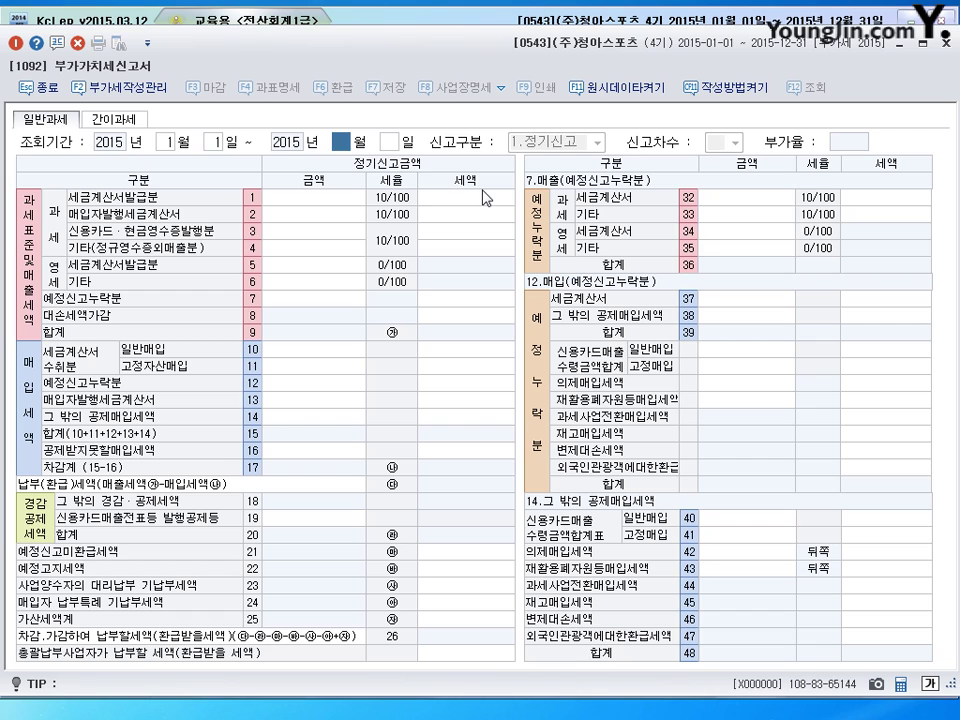
{"action": "type", "text": "3"}
{"action": "key", "text": "Return"}
{"action": "key", "text": "Return"}
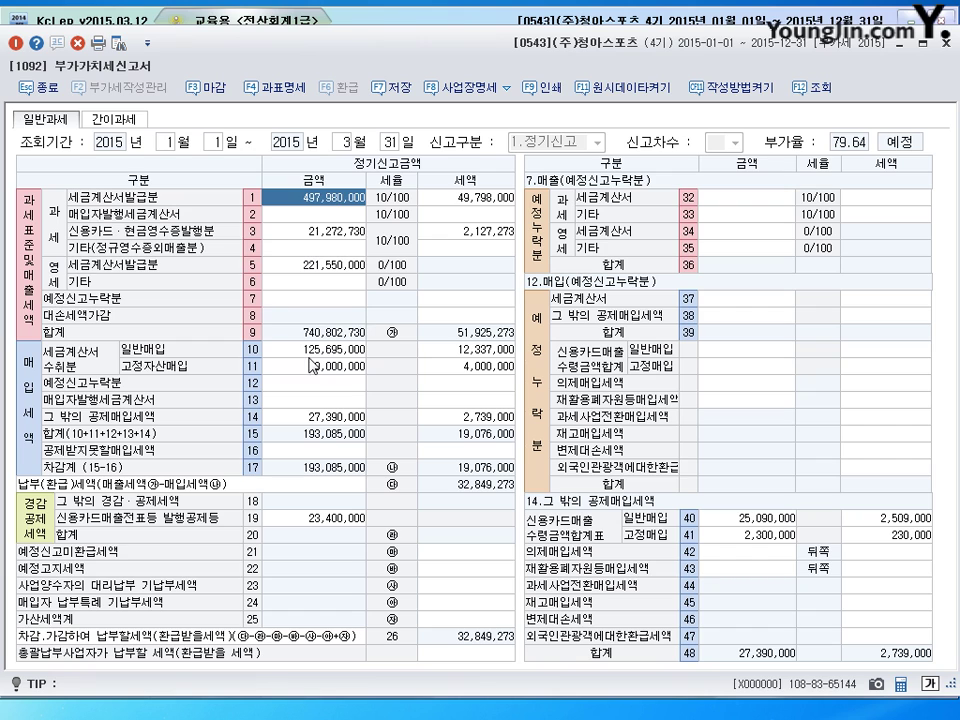
Review the 221,550,000 zero-rated sales and 32,849,273 payable, then close without saving
{"action": "left_click", "coordinate": [452, 330]}
{"action": "left_click", "coordinate": [314, 266]}
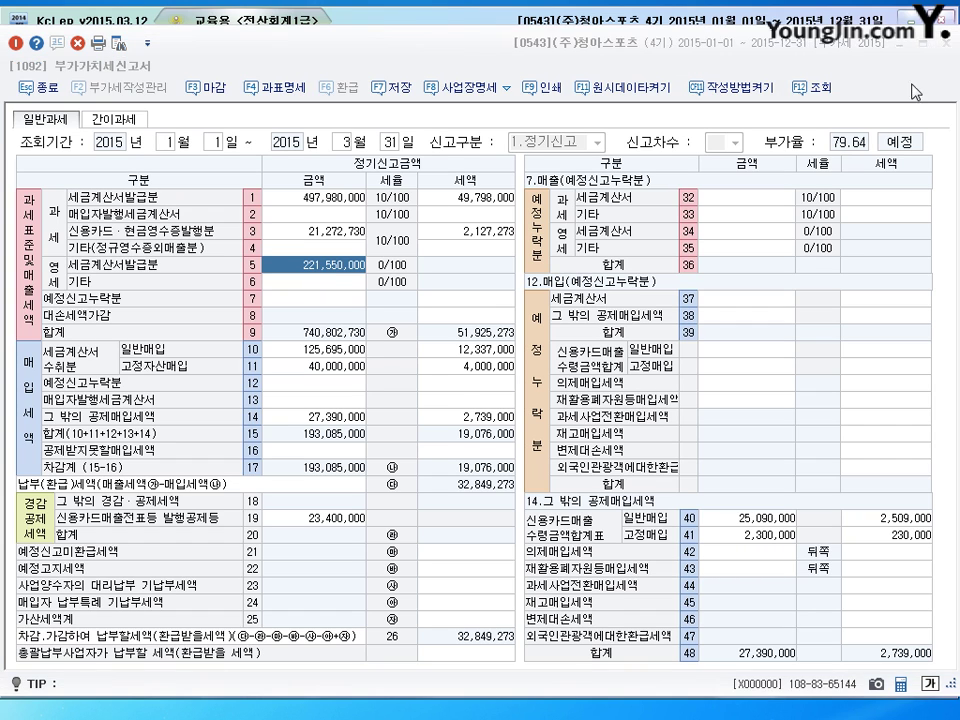
{"action": "key", "text": "Escape"}
{"action": "left_click", "coordinate": [514, 392]}
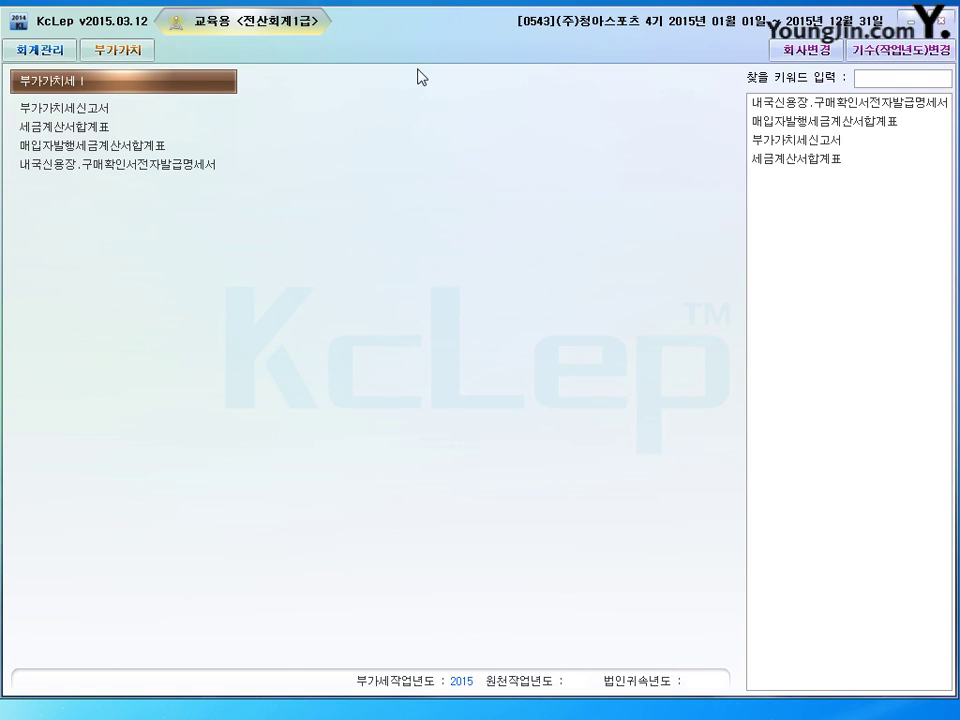
Go to the 회계관리 menu and open the 현금출납장 cash book
{"action": "left_click", "coordinate": [74, 52]}
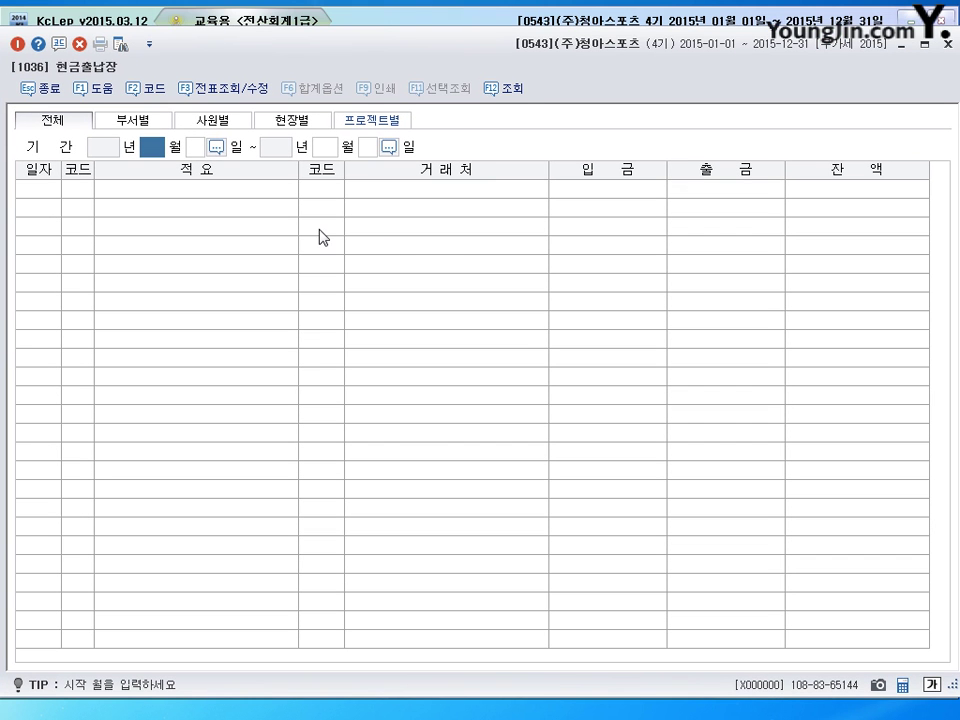
Load the cash book for 1 May to 30 June 2015
{"action": "type", "text": "5"}
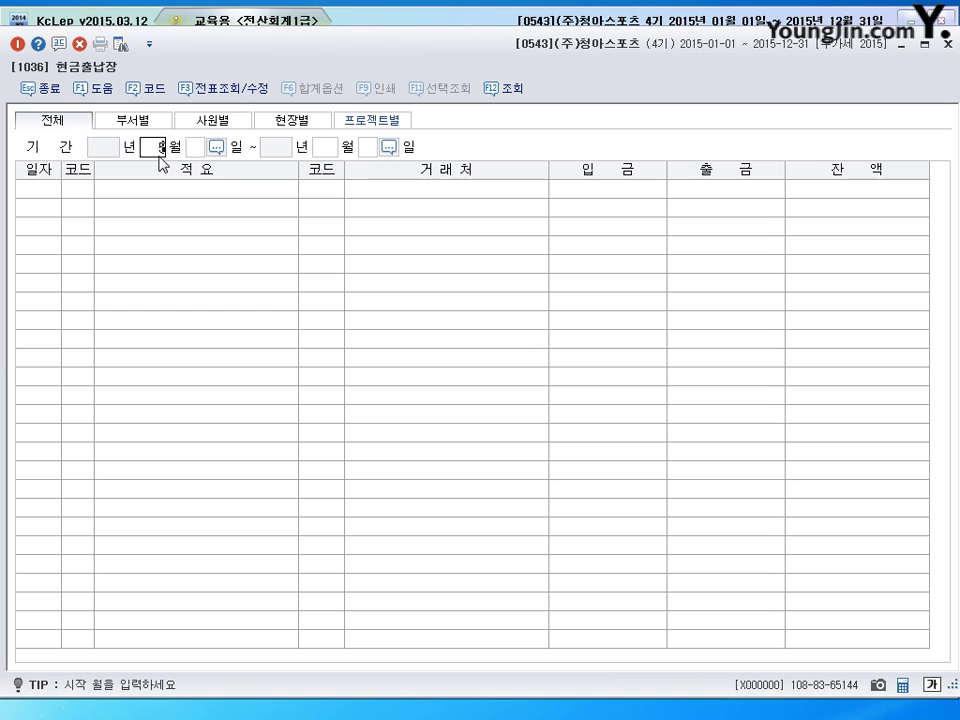
{"action": "key", "text": "Return"}
{"action": "type", "text": "1"}
{"action": "key", "text": "Return"}
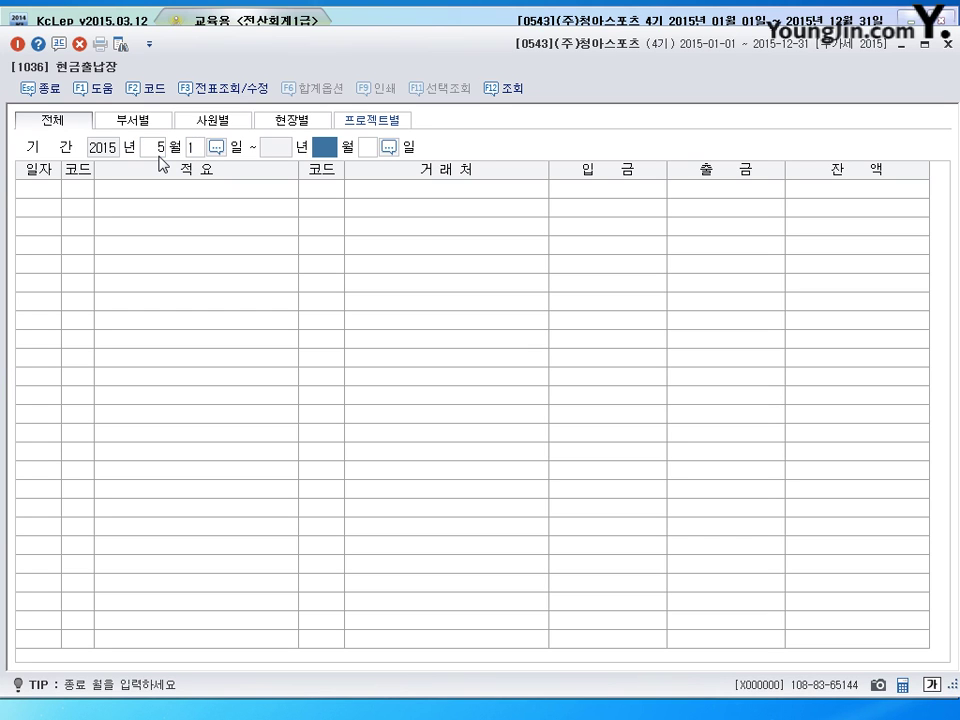
{"action": "type", "text": "6"}
{"action": "key", "text": "Return"}
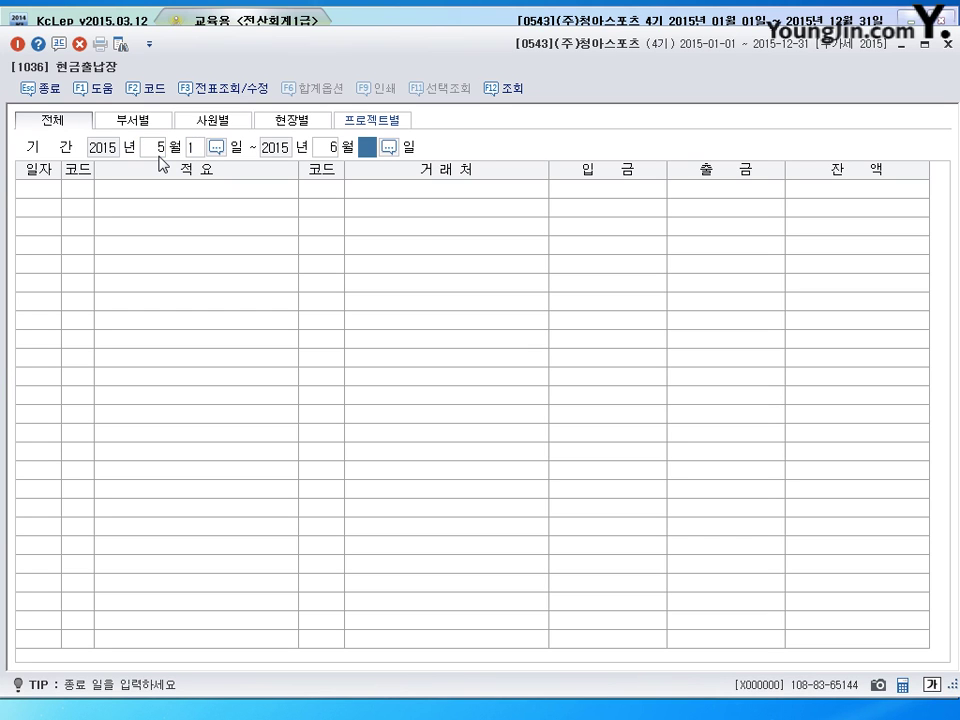
{"action": "type", "text": "30"}
{"action": "key", "text": "Return"}
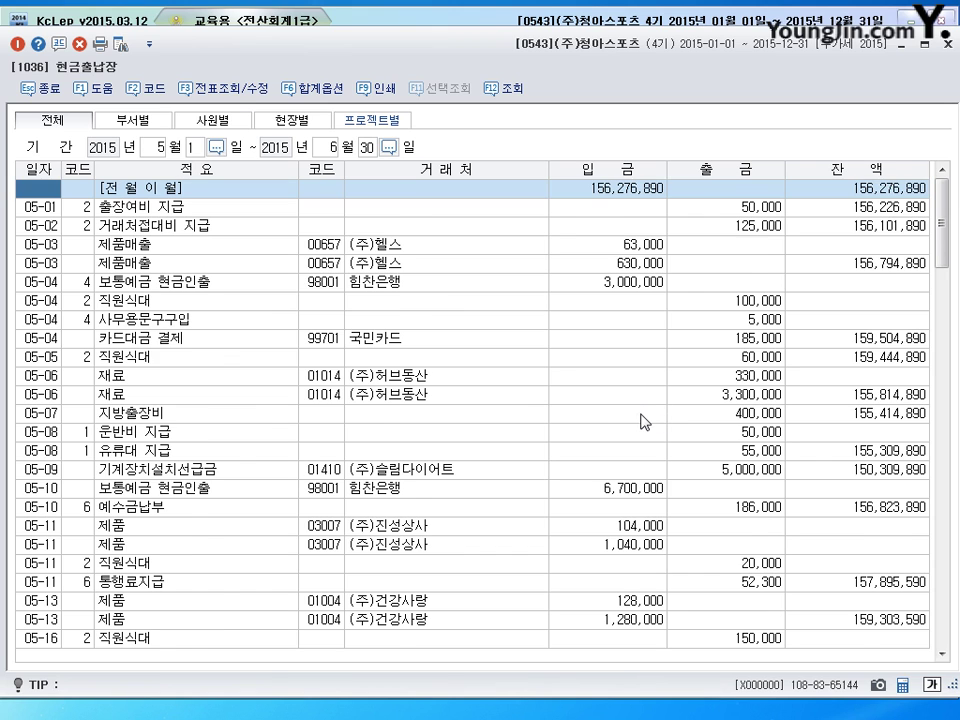
Check the monthly receipt totals: 102,756,000 for May and 49,918,000 for June
{"action": "scroll", "coordinate": [645, 422], "scroll_direction": "down", "scroll_amount": 20}
{"action": "scroll", "coordinate": [645, 422], "scroll_direction": "up", "scroll_amount": 3}
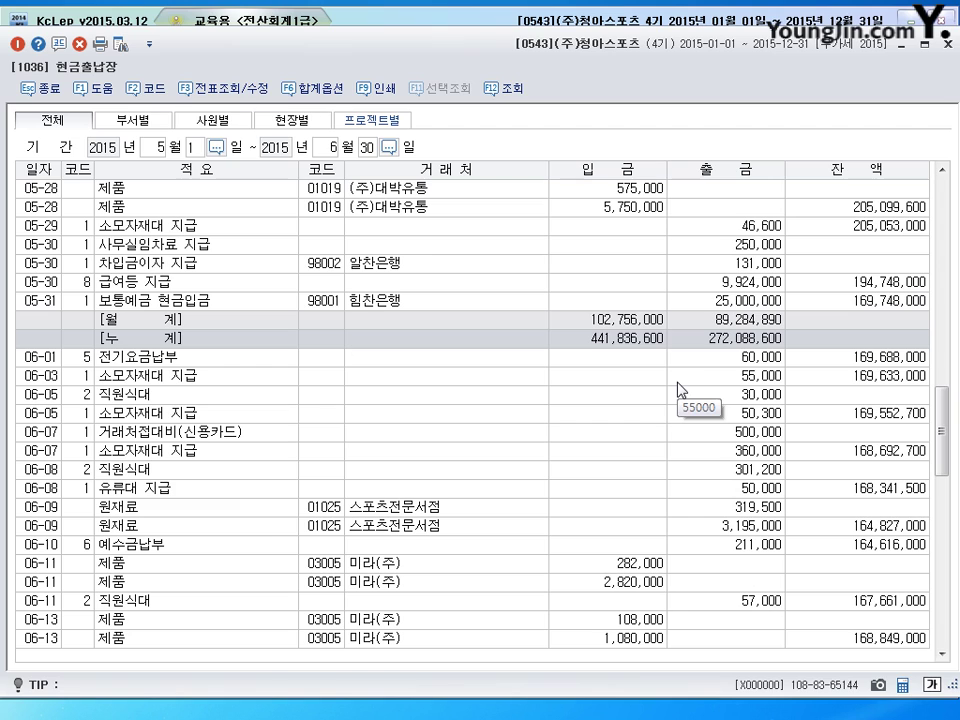
{"action": "left_click", "coordinate": [614, 321]}
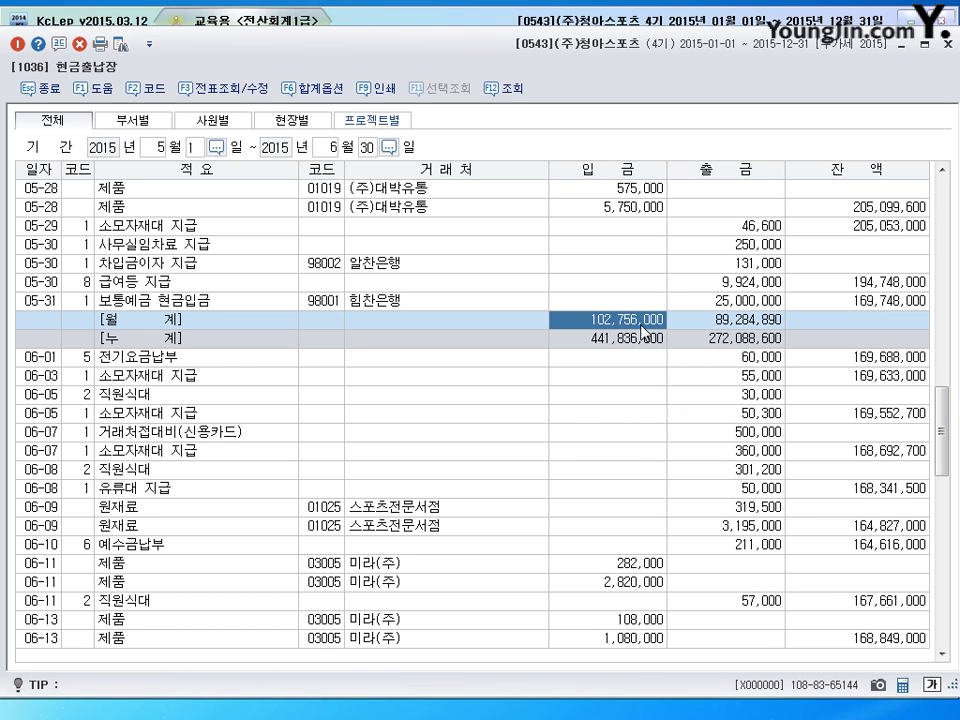
{"action": "scroll", "coordinate": [619, 467], "scroll_direction": "down", "scroll_amount": 10}
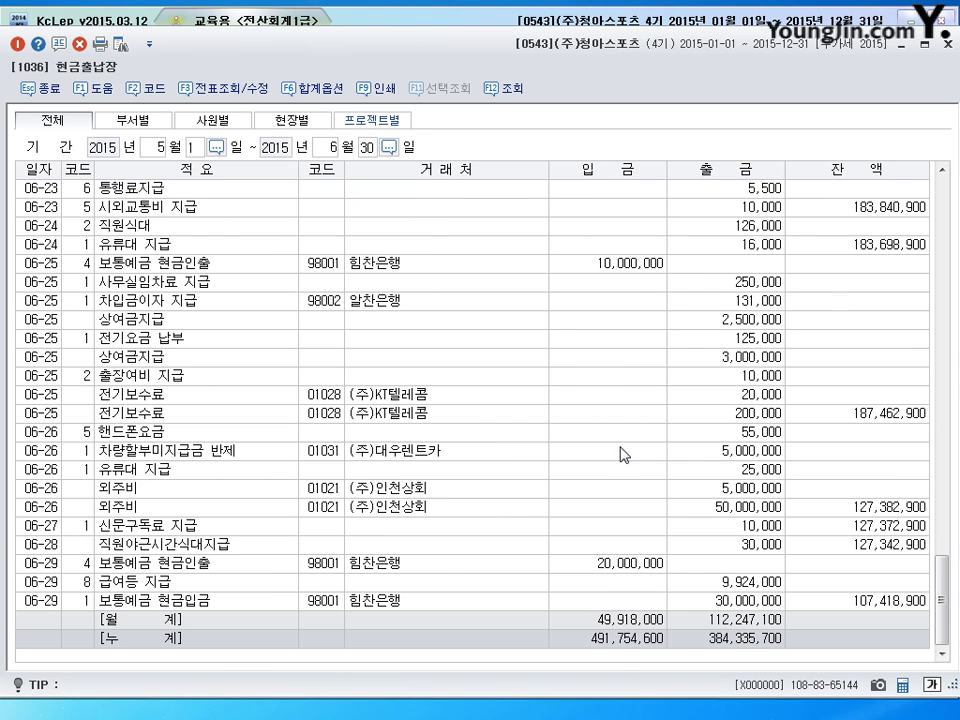
{"action": "left_click", "coordinate": [622, 620]}
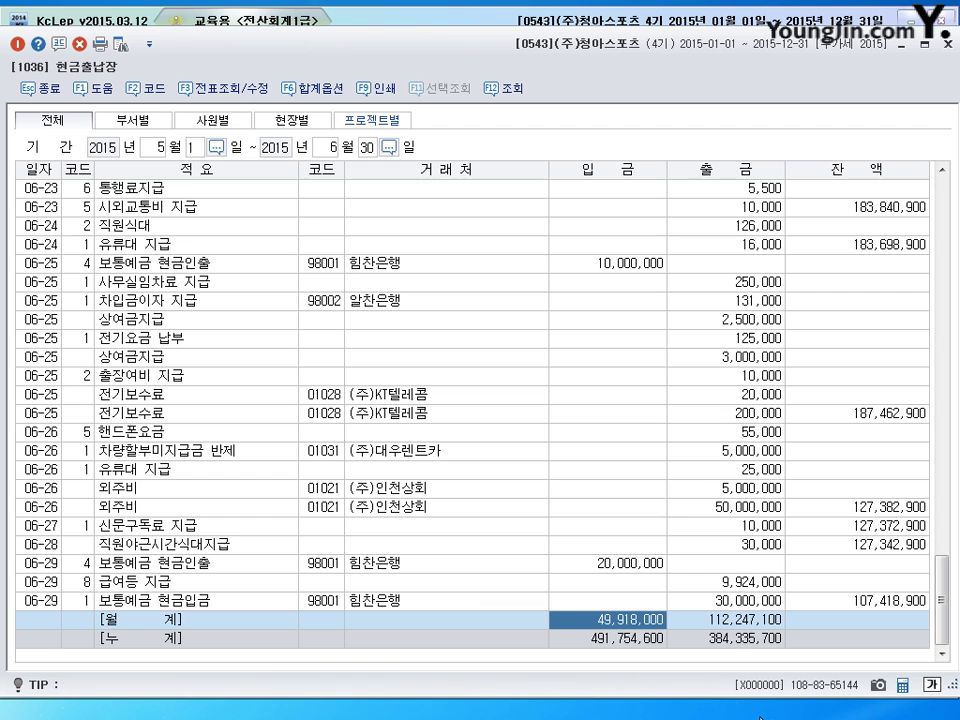
{"action": "left_click", "coordinate": [902, 685]}
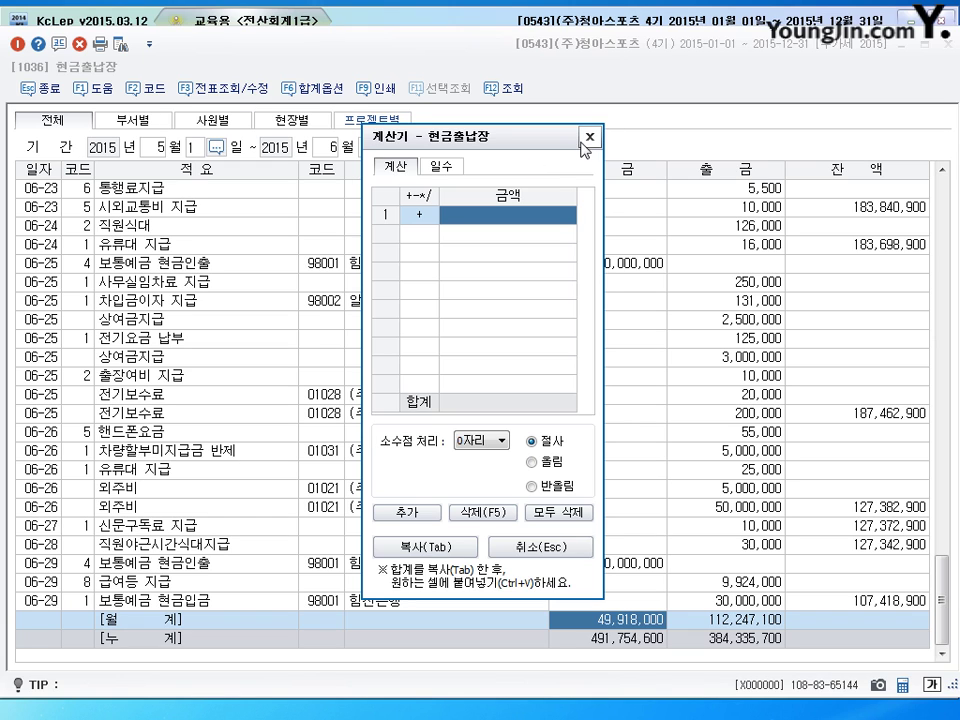
{"action": "left_click", "coordinate": [590, 137]}
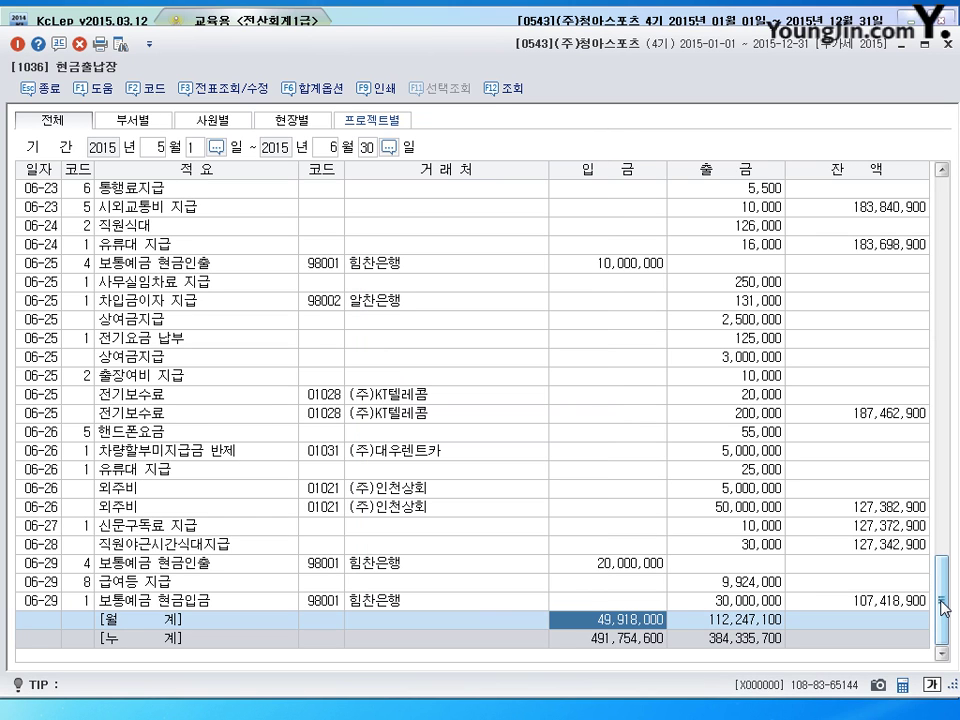